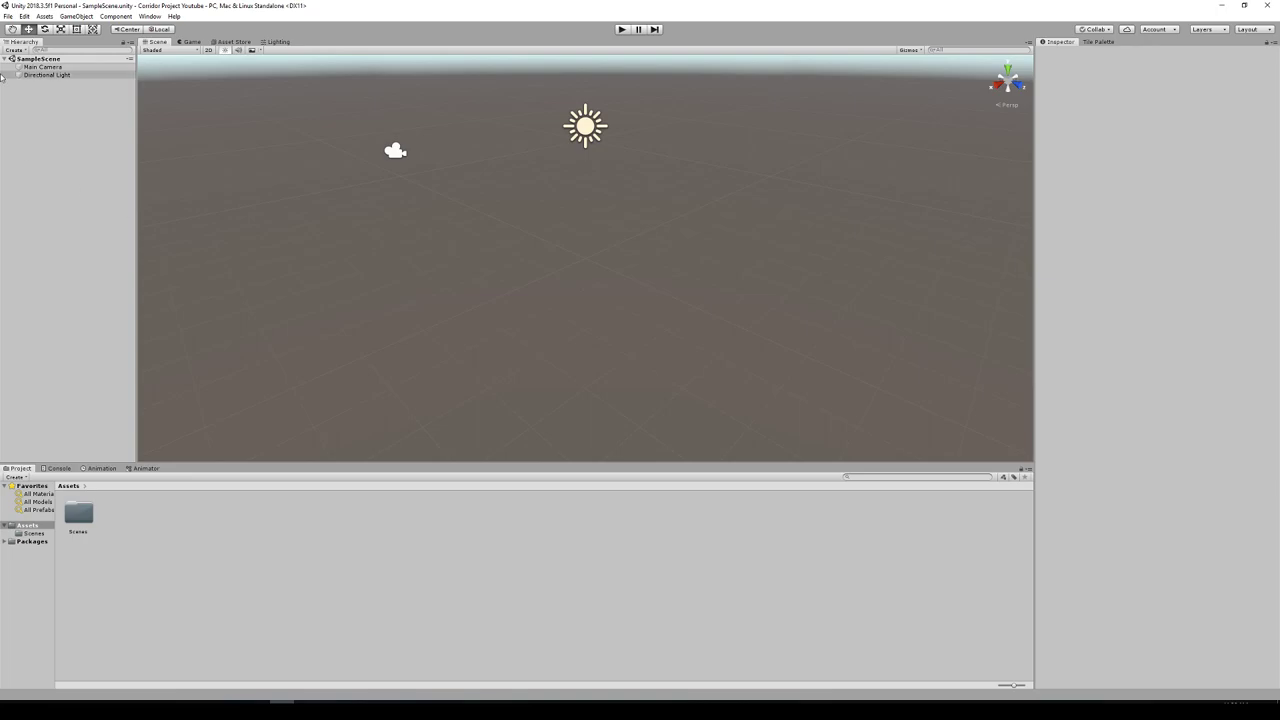
Delete the default Directional Light and Main Camera from SampleScene.
left_click(45, 76)
key("Delete")
left_click(45, 68)
key("Delete")
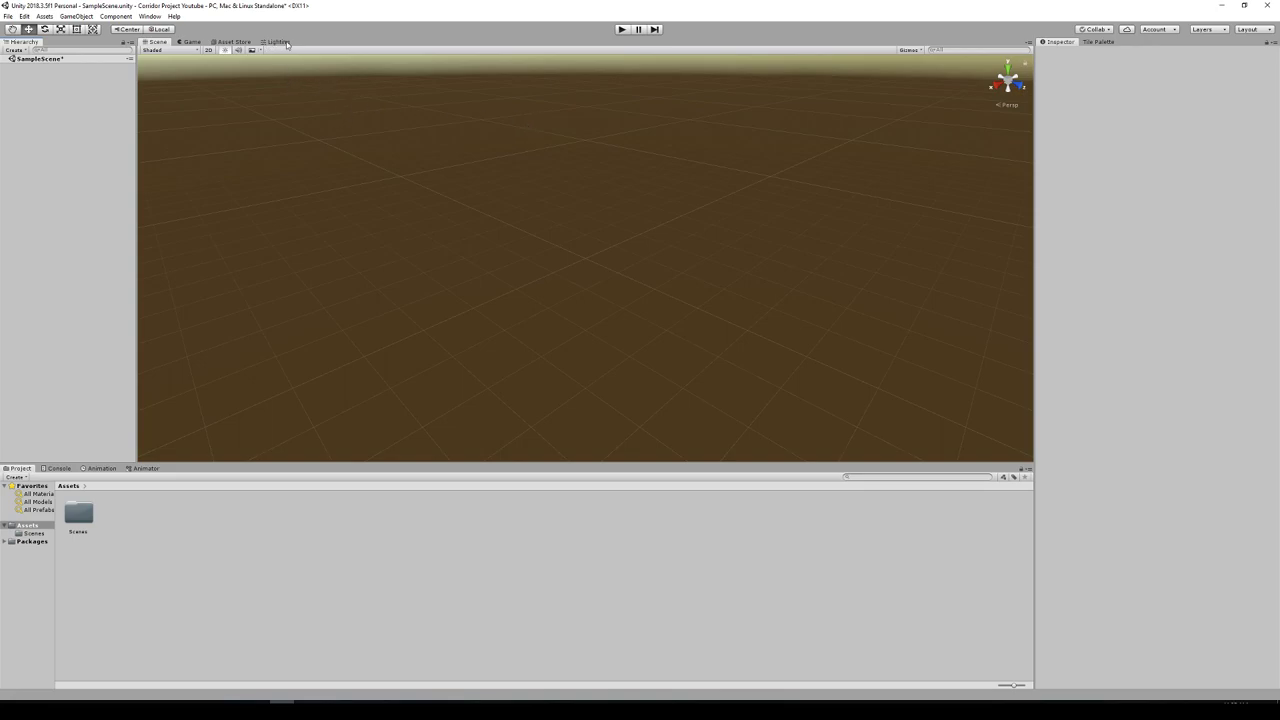
In the scene's Lighting settings, set both the Skybox Material and the Sun Source to None.
left_click(150, 17)
left_click(150, 17)
left_click(275, 42)
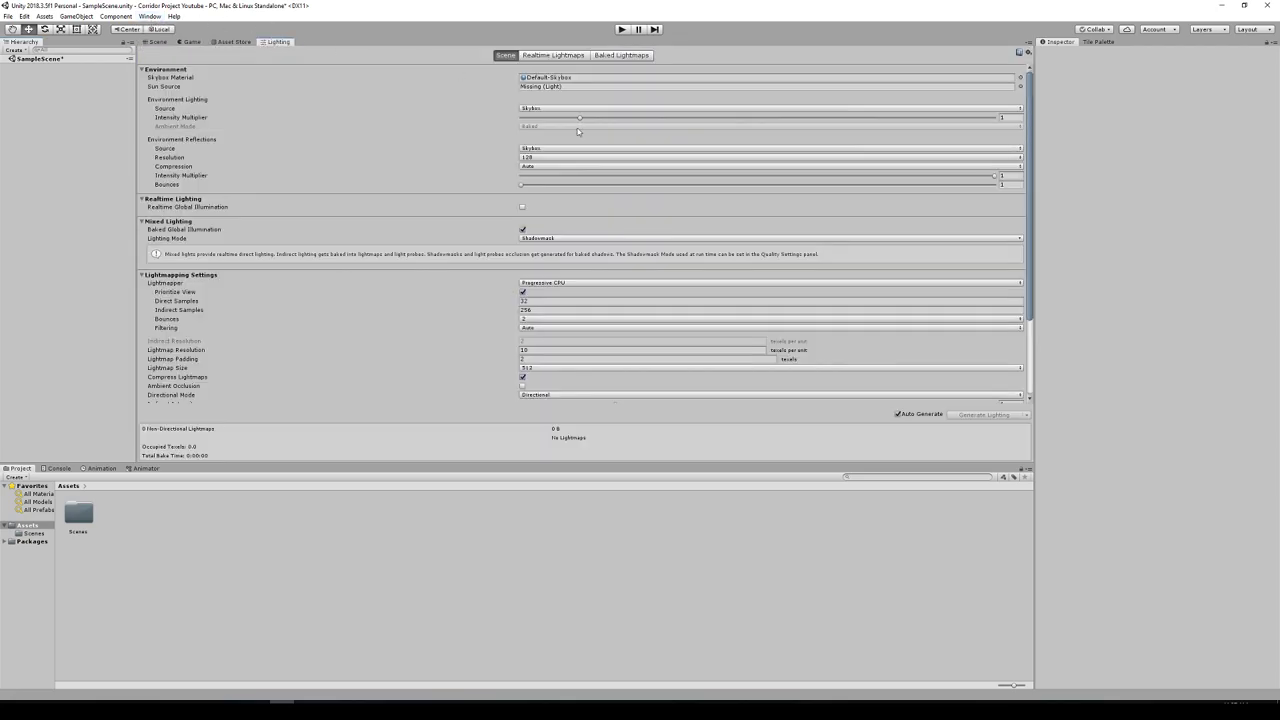
left_click(1020, 78)
scroll(36, 76, "up", 3)
double_click(35, 75)
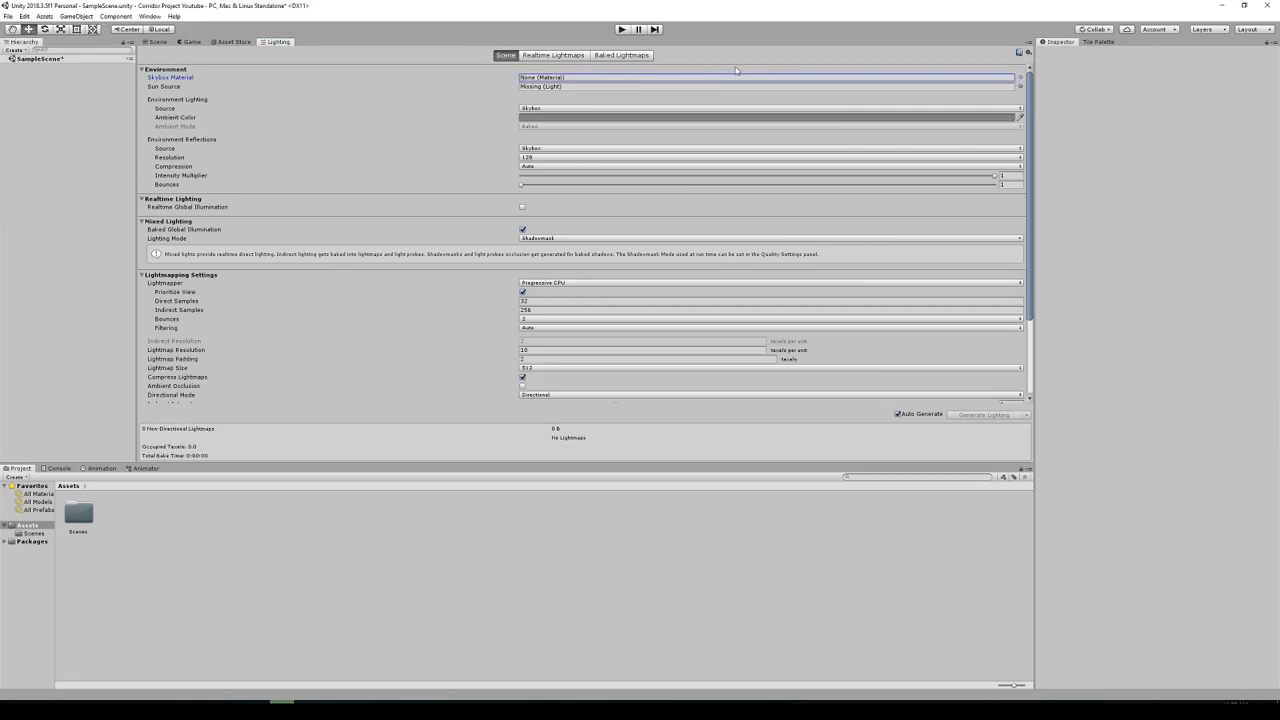
left_click(1020, 86)
double_click(20, 62)
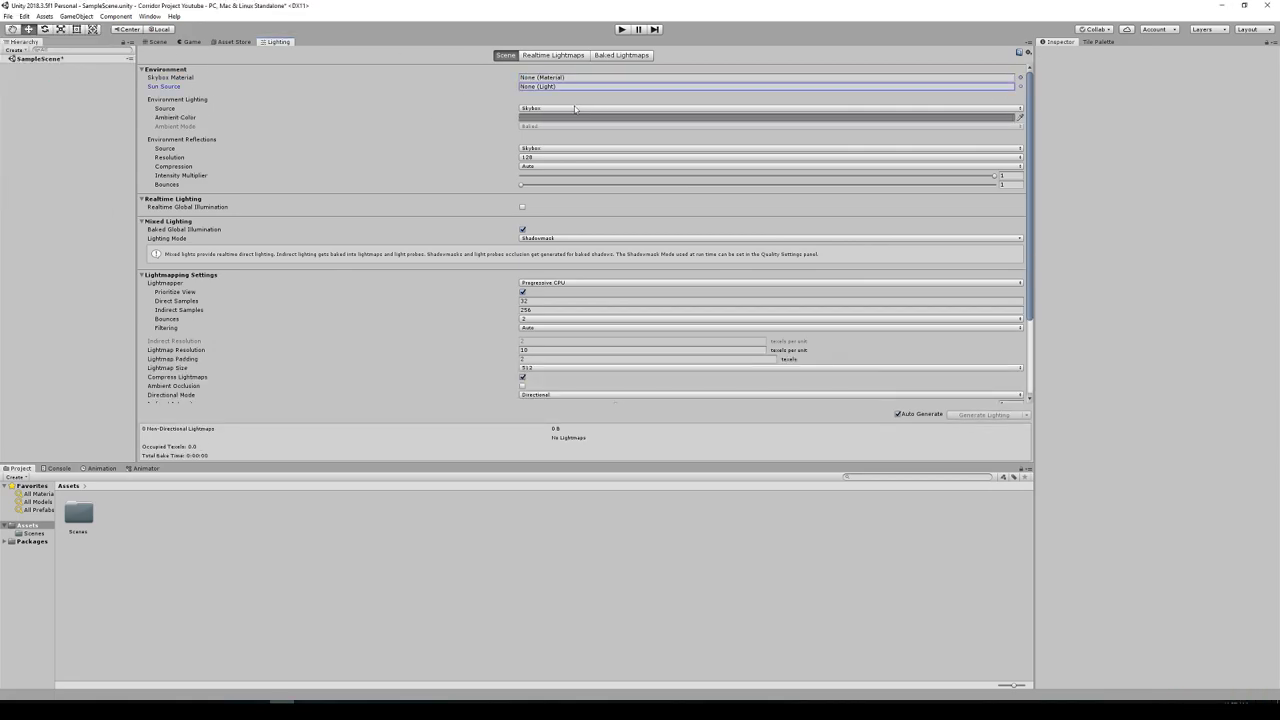
Set the Environment Lighting source to Color with a black ambient color, and check the result in the game and scene views.
left_click(545, 108)
left_click(535, 140)
left_click(547, 119)
left_click_drag(45, 116, 22, 130)
left_click(115, 8)
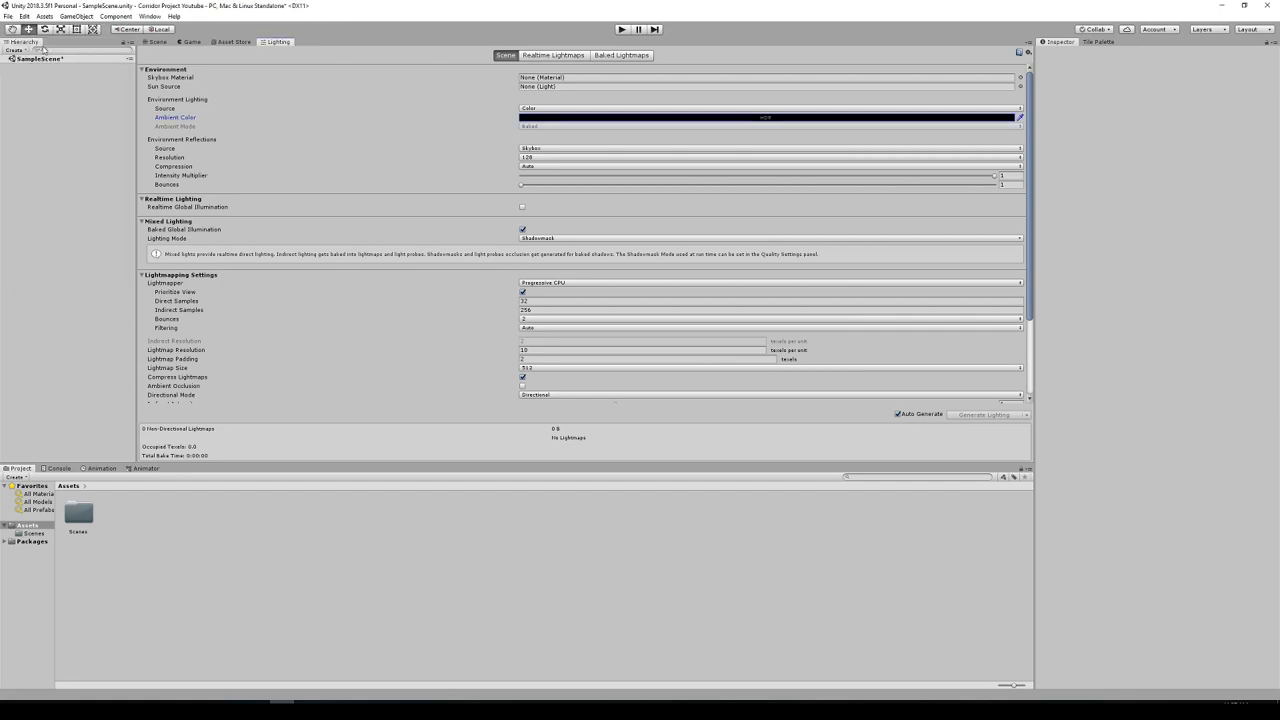
left_click(157, 42)
left_click(189, 42)
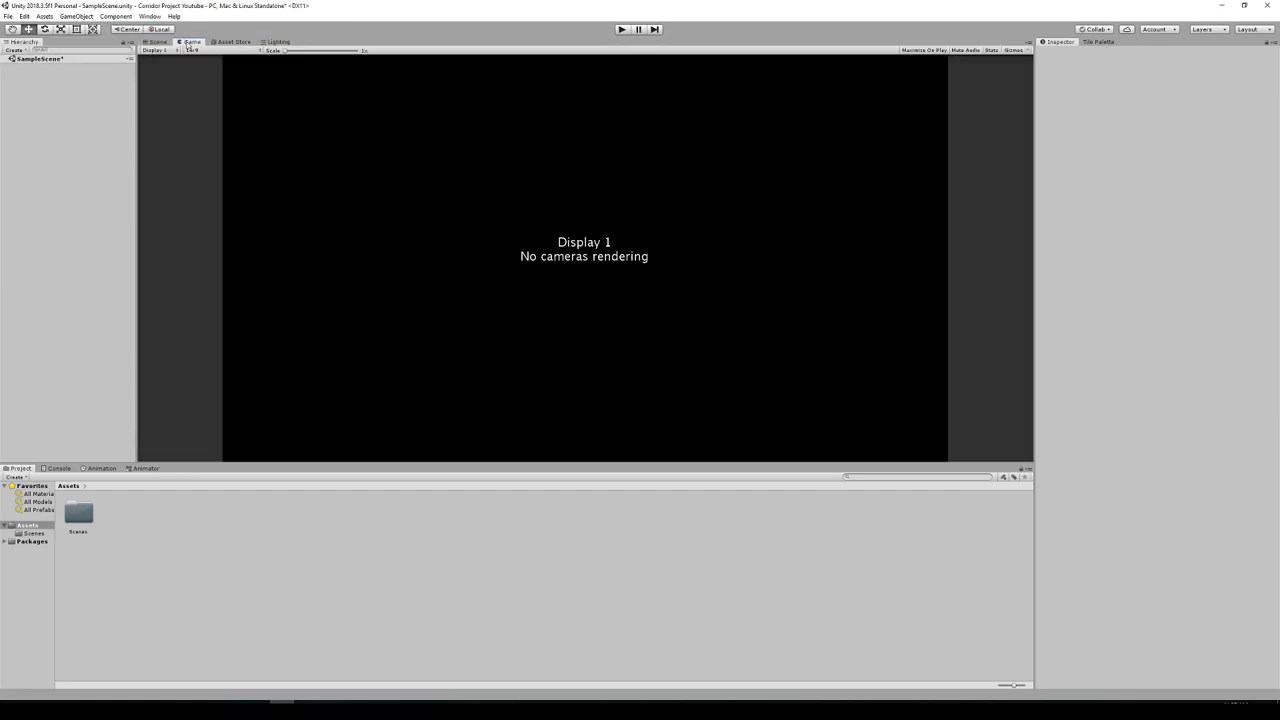
left_click(158, 42)
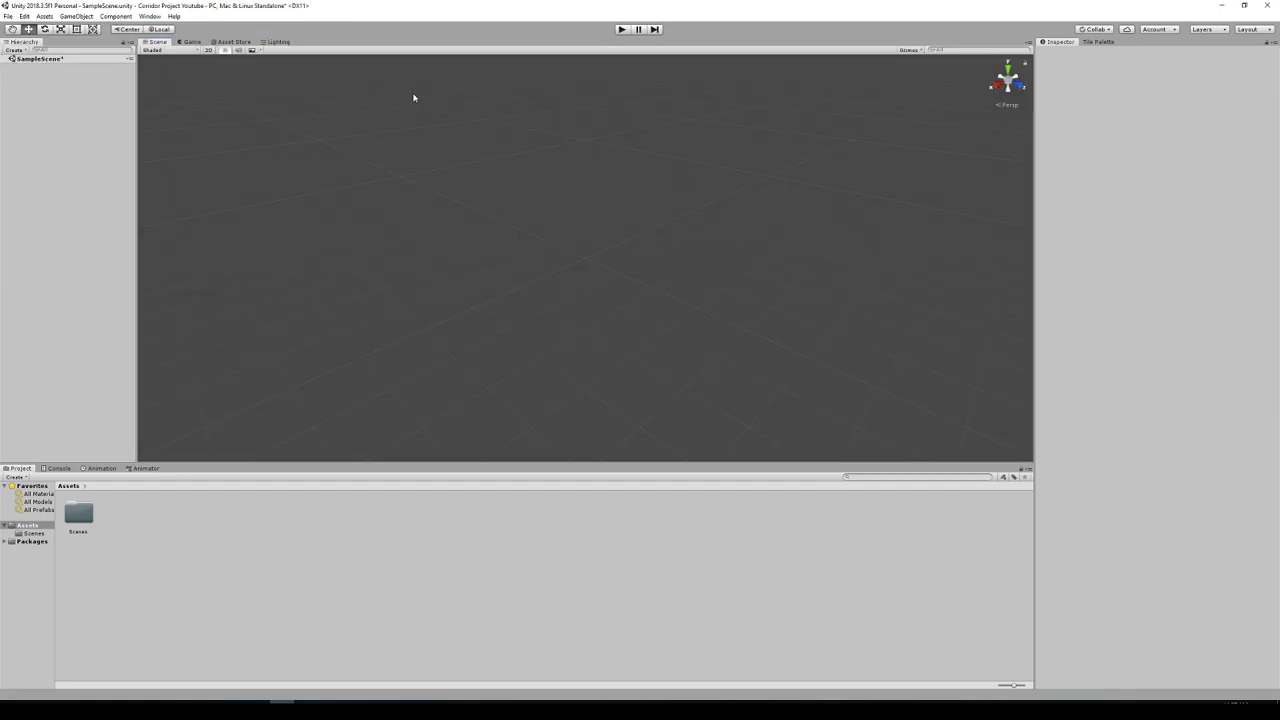
Find the free Standard Assets package among the Asset Store's Essentials Asset Packs and import all of its contents into the project.
left_click(227, 42)
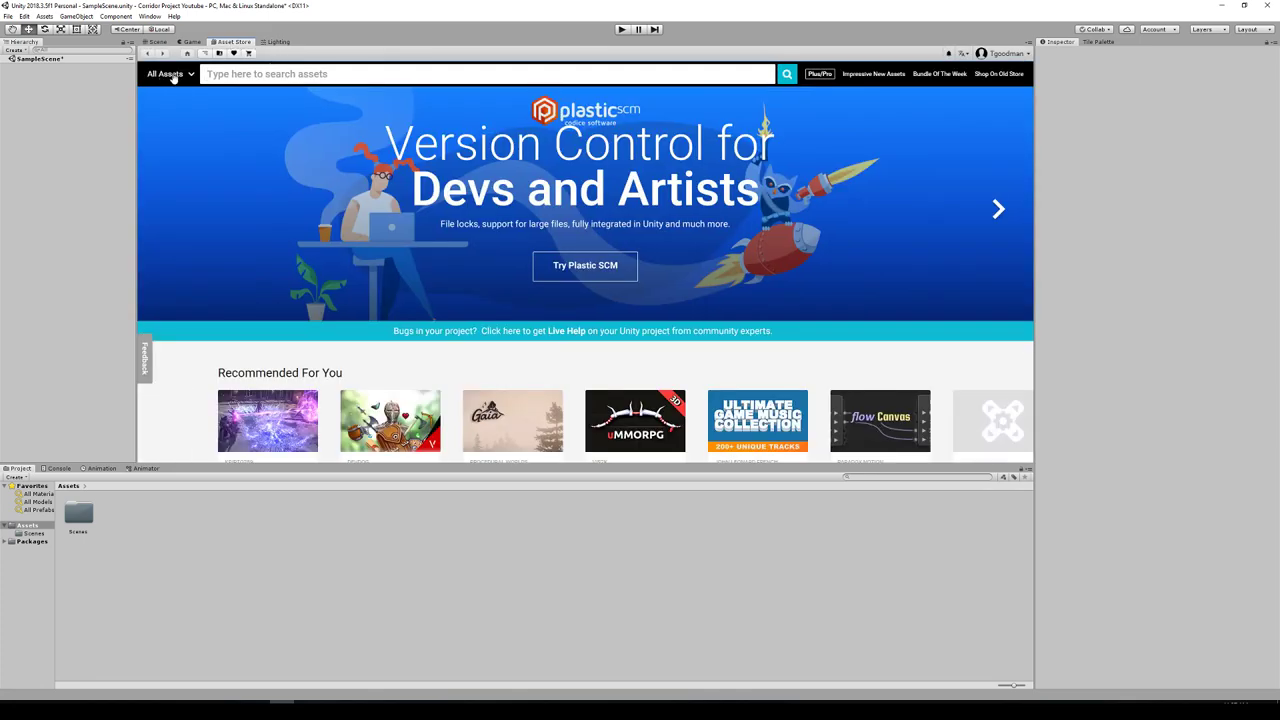
left_click(172, 77)
scroll(184, 195, "down", 3)
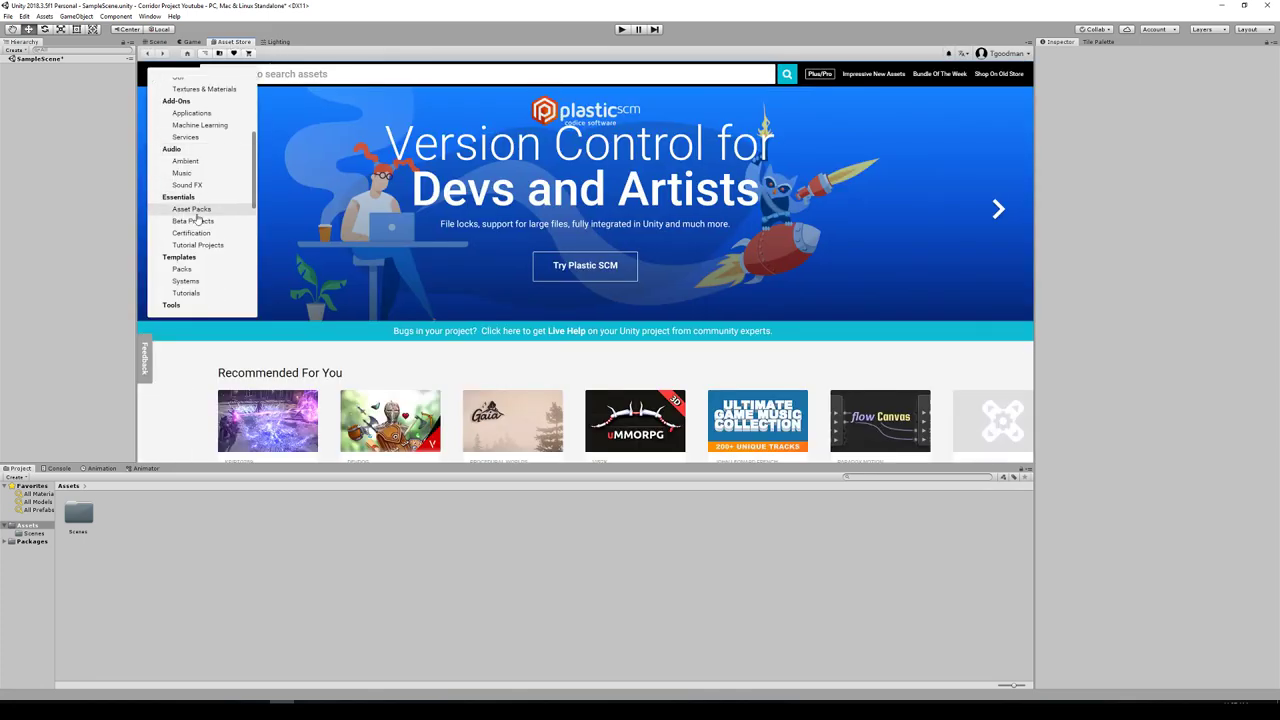
left_click(190, 210)
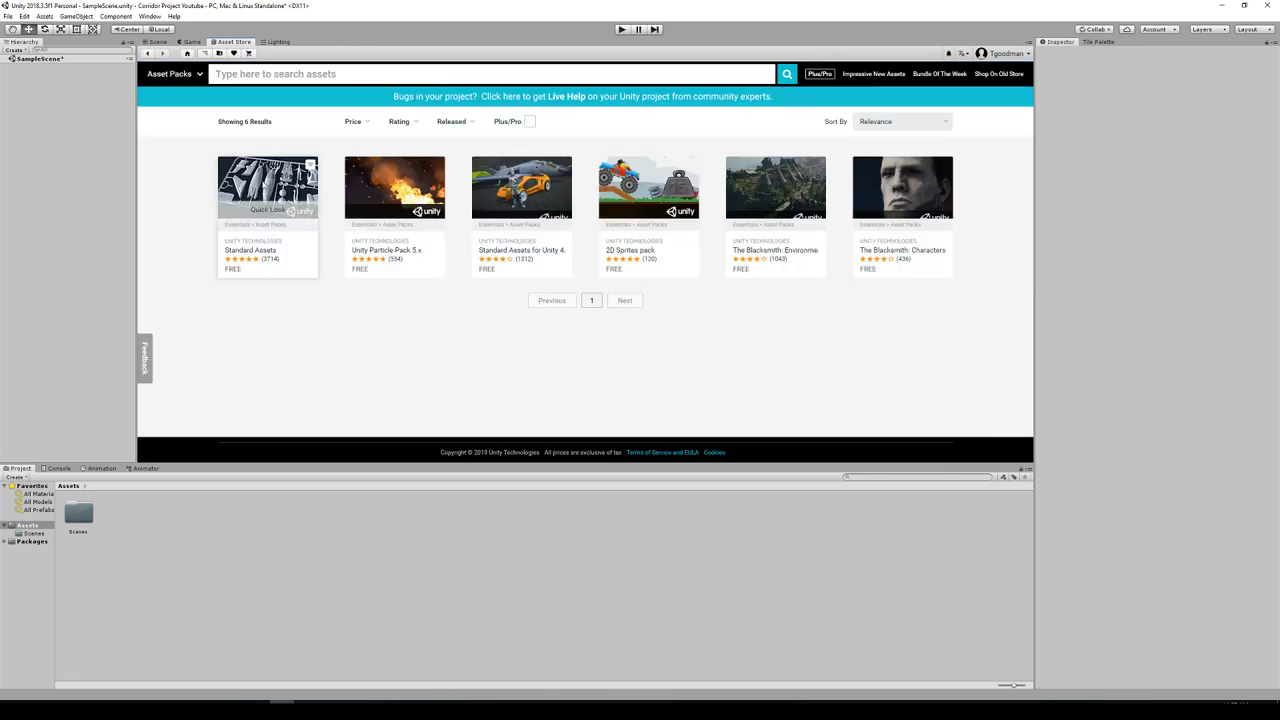
left_click(263, 185)
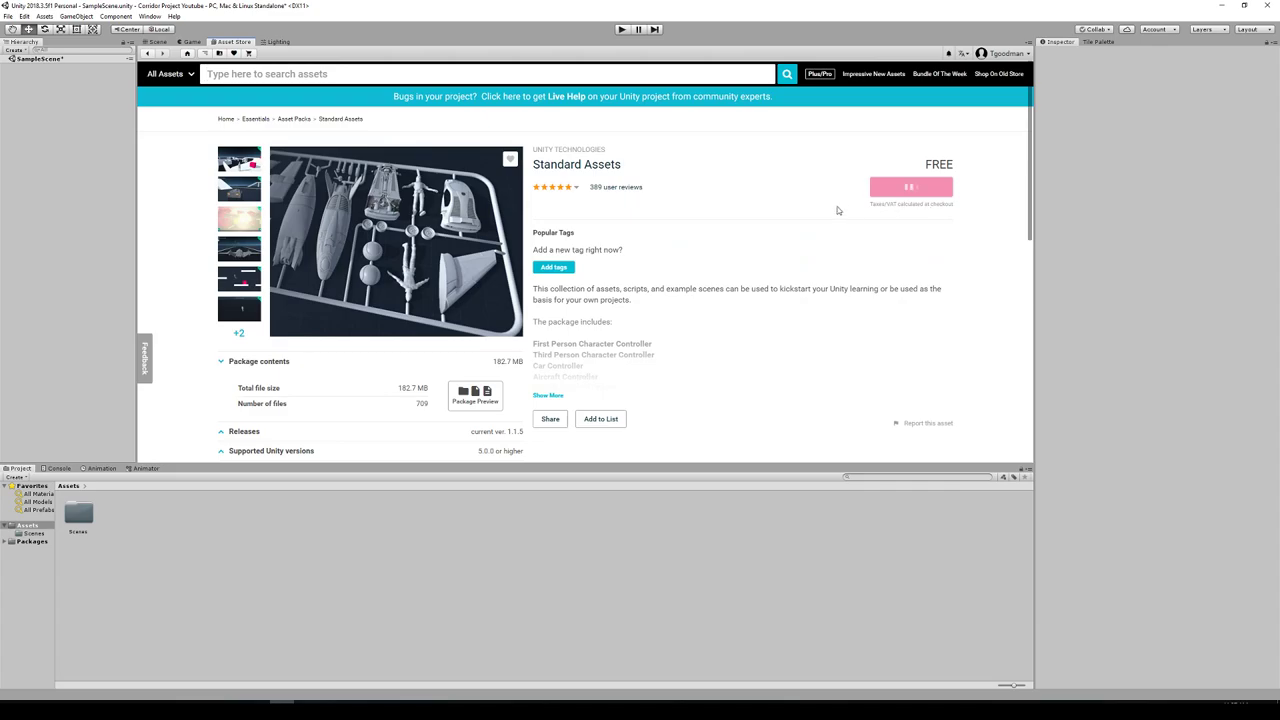
left_click(926, 218)
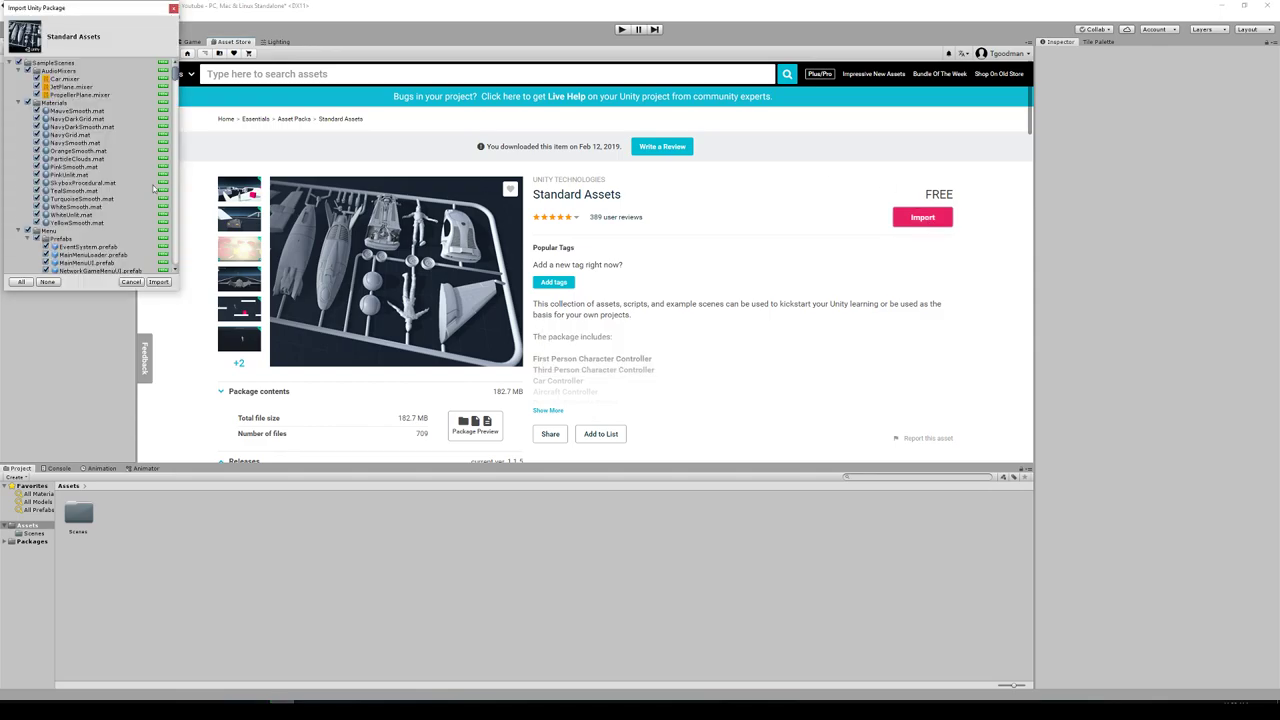
left_click(165, 283)
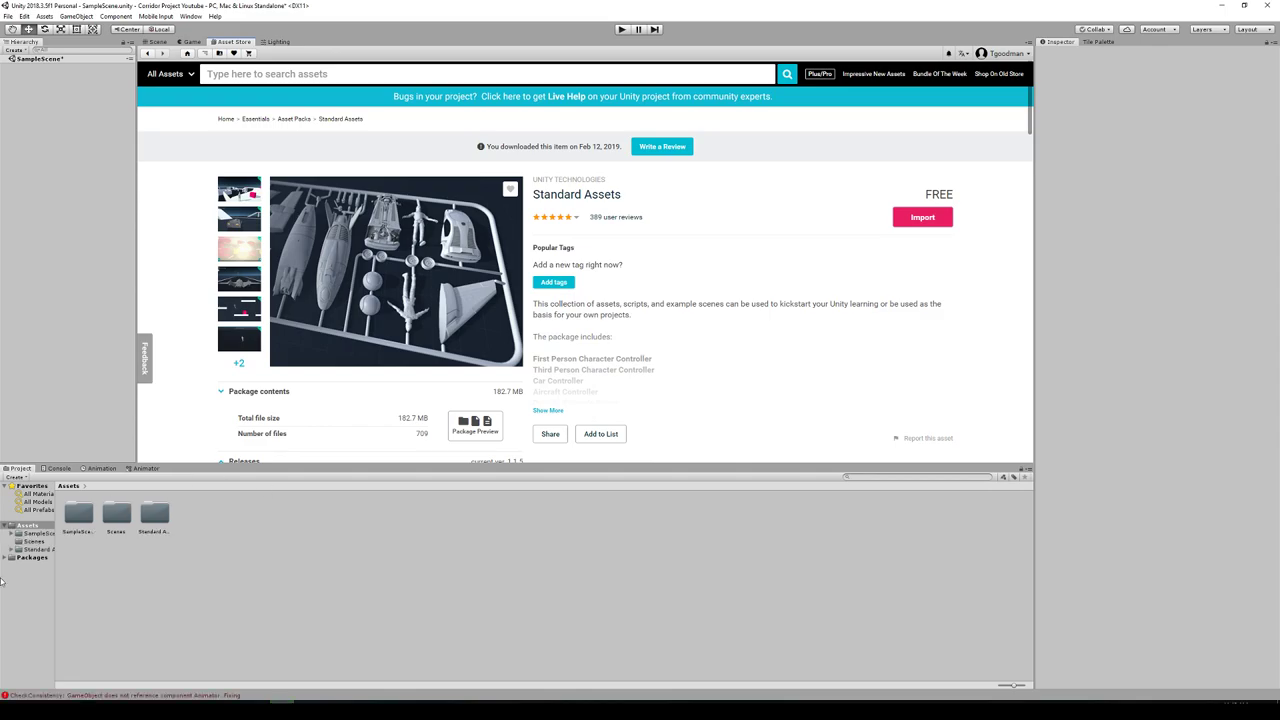
Return to the scene view and create a folder named Blender Files in the project's Assets.
left_click(158, 42)
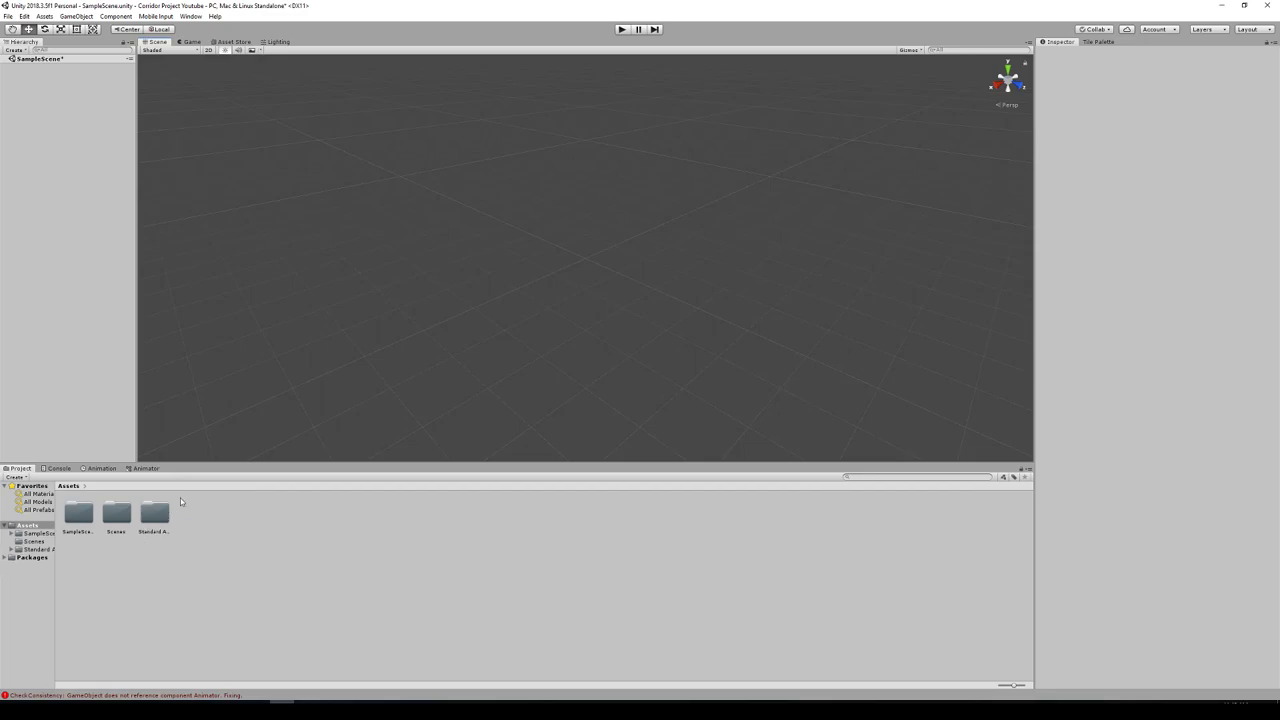
right_click(210, 521)
mouse_move(280, 287)
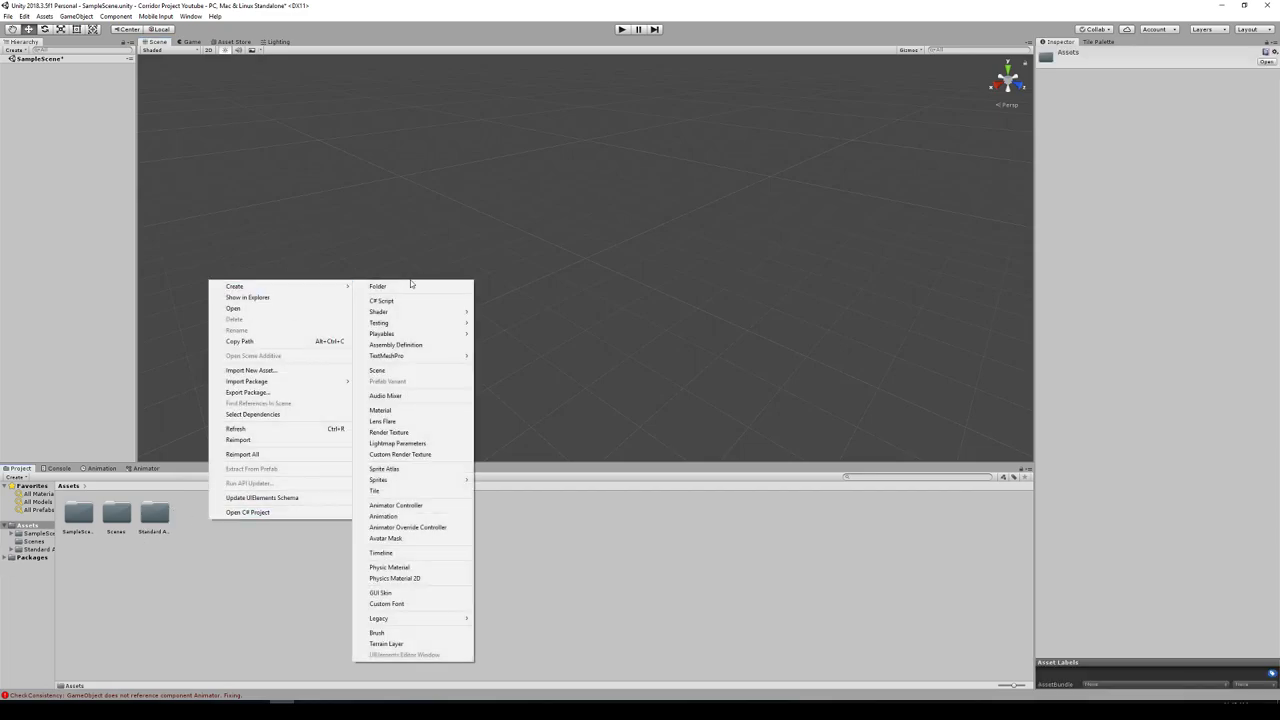
left_click(410, 287)
type("Blender Files")
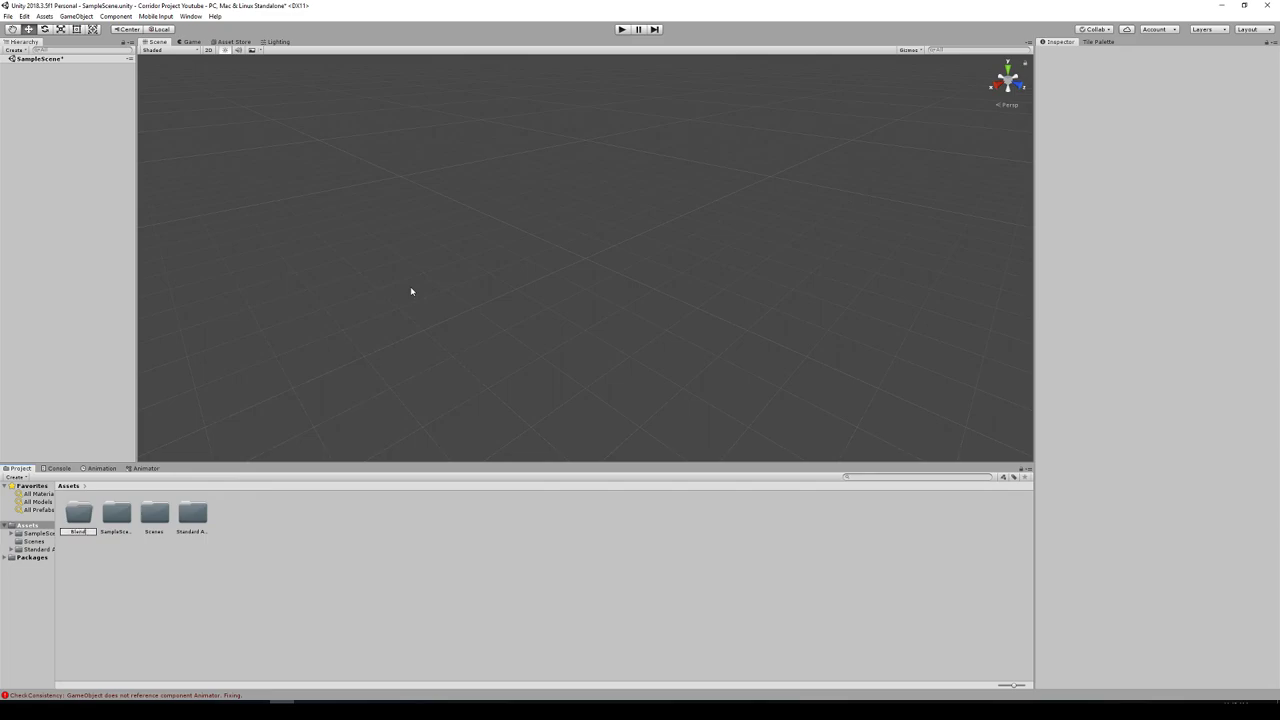
key("Return")
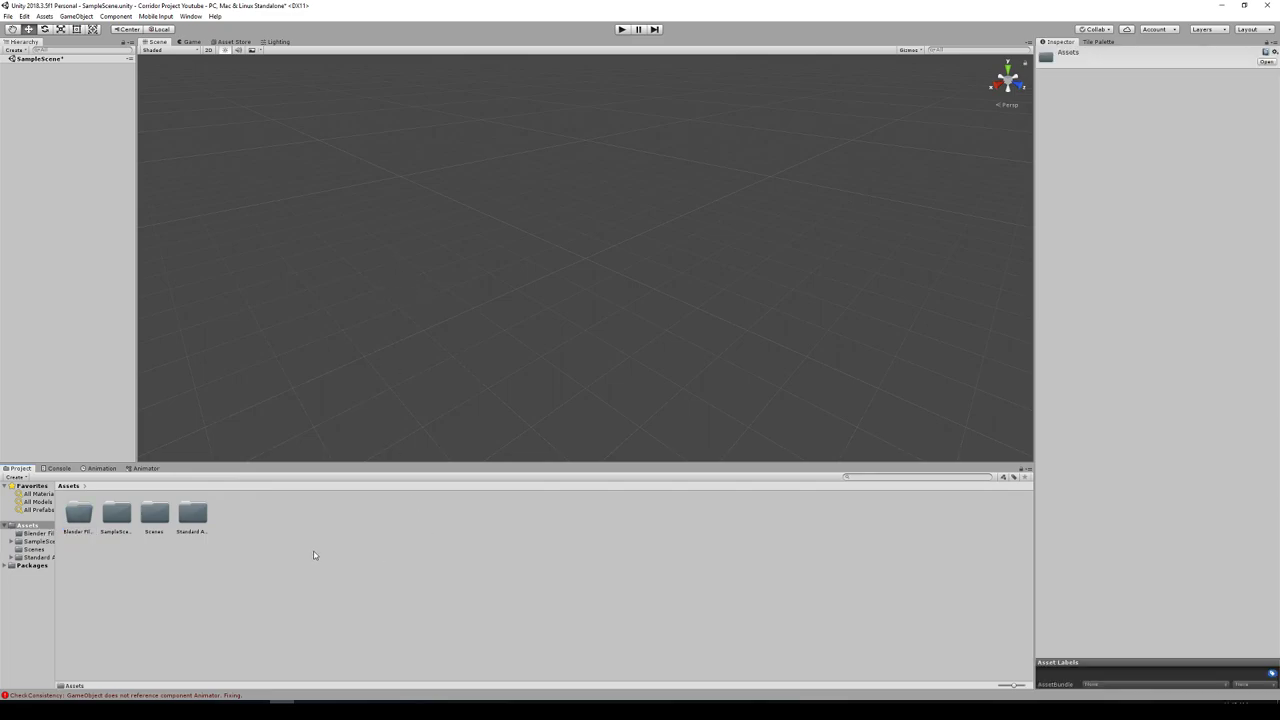
Create a folder named Textures in Assets.
right_click(314, 554)
mouse_move(372, 320)
left_click(485, 318)
type("Textures")
key("Return")
Create a folder named Materials in Assets.
right_click(330, 588)
mouse_move(402, 341)
left_click(482, 340)
type("M")
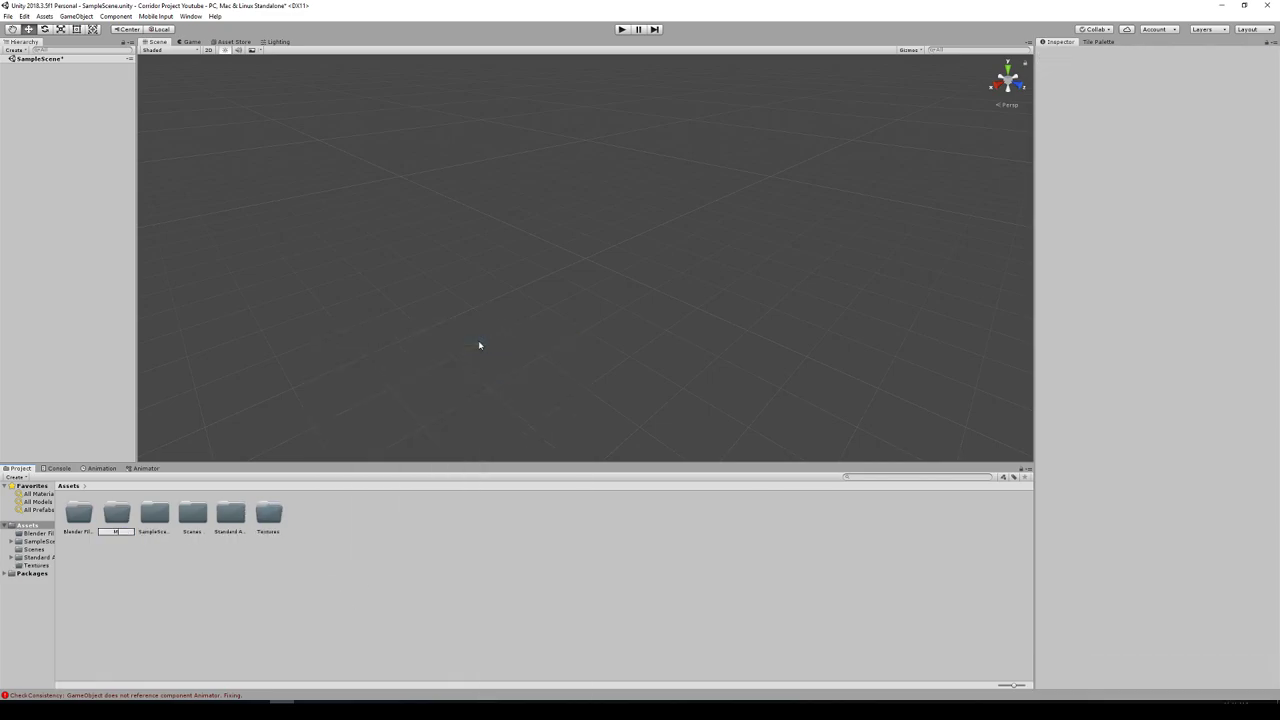
type("aterials")
key("Return")
Create a folder named Prefabs in Assets.
right_click(362, 560)
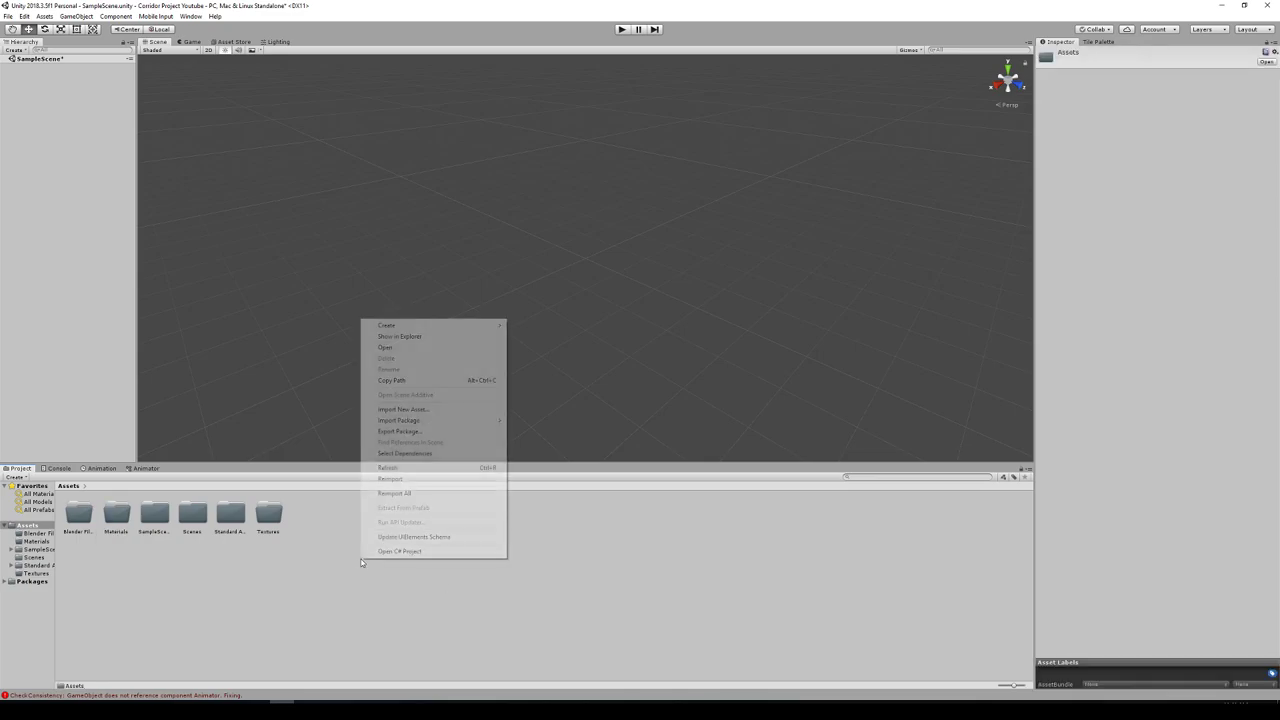
mouse_move(428, 325)
left_click(535, 332)
type("Prefabs")
key("Return")
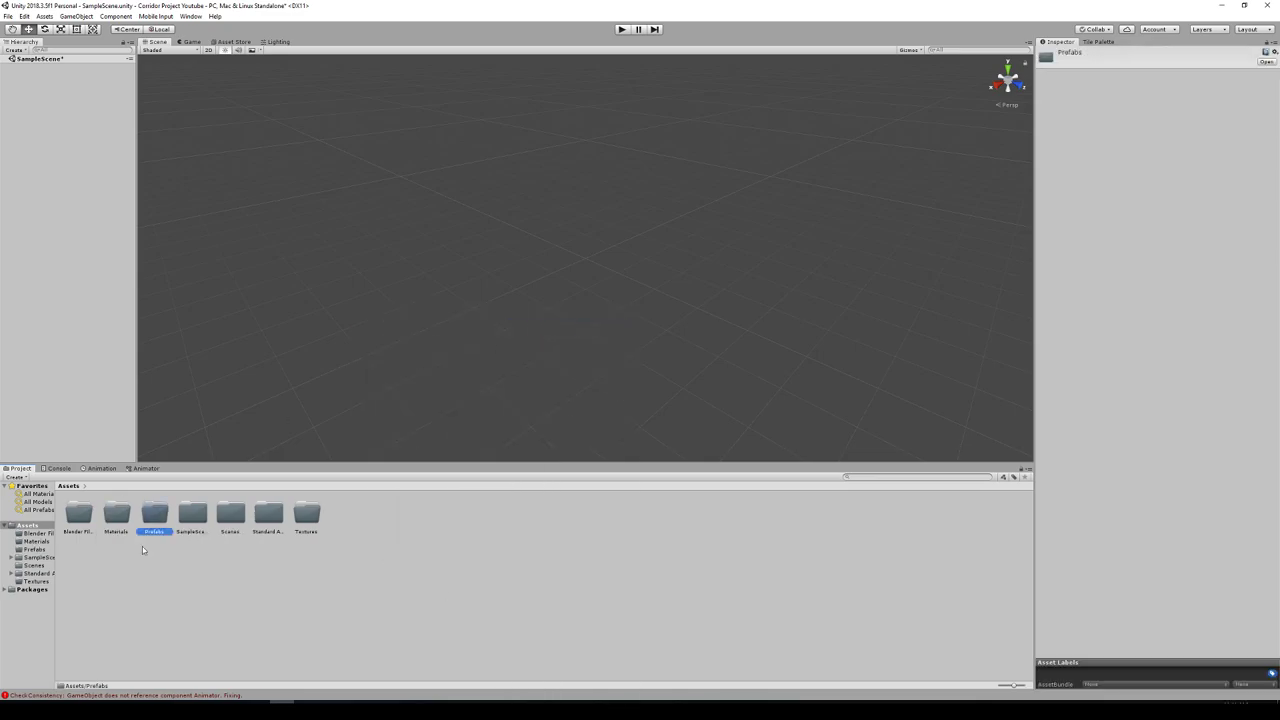
Import Corridor 01, Crate Radioactive, Intersection 01, Light Cube and transfer corridor .blend files from the 3D Models folder into Blender Files.
left_click(78, 513)
double_click(78, 513)
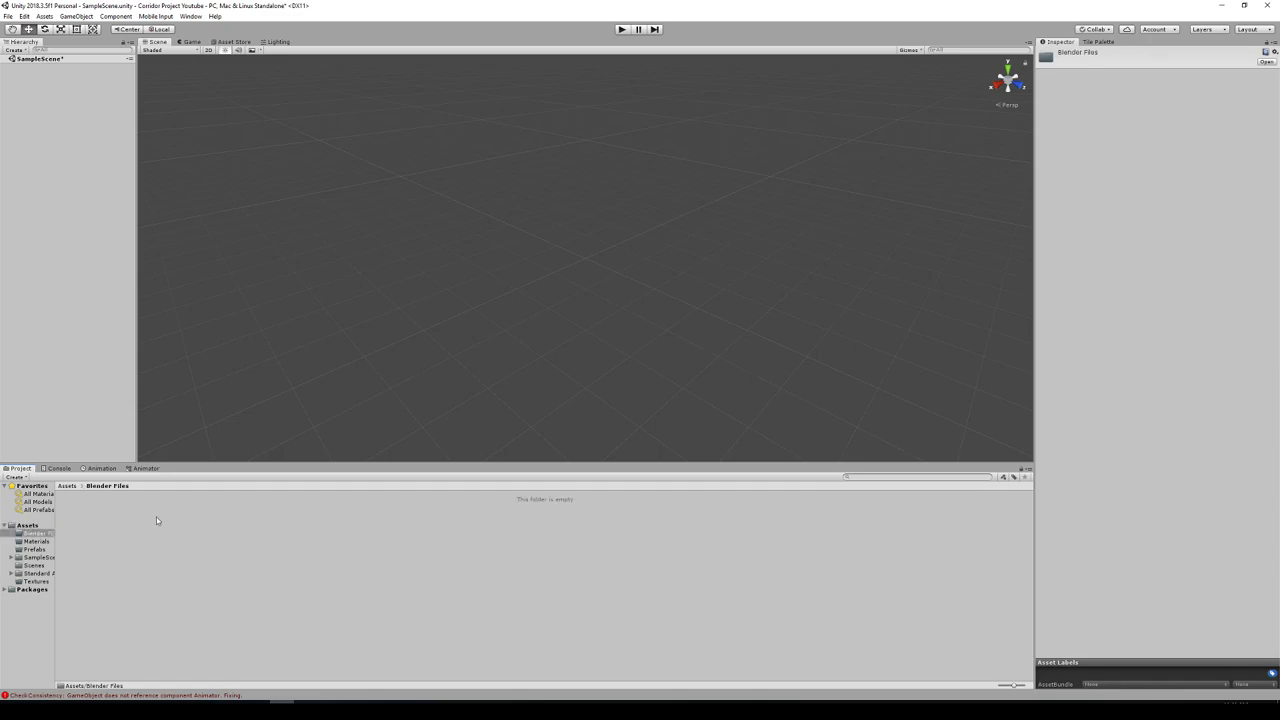
right_click(161, 519)
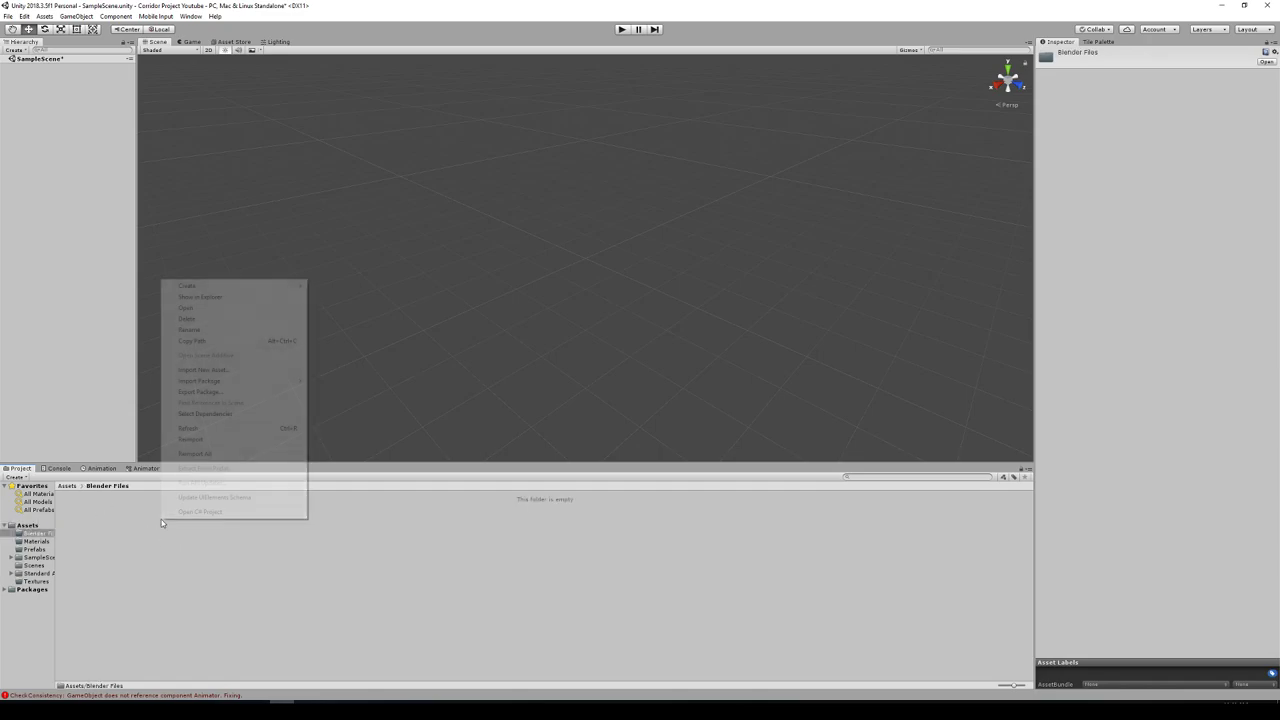
left_click(219, 371)
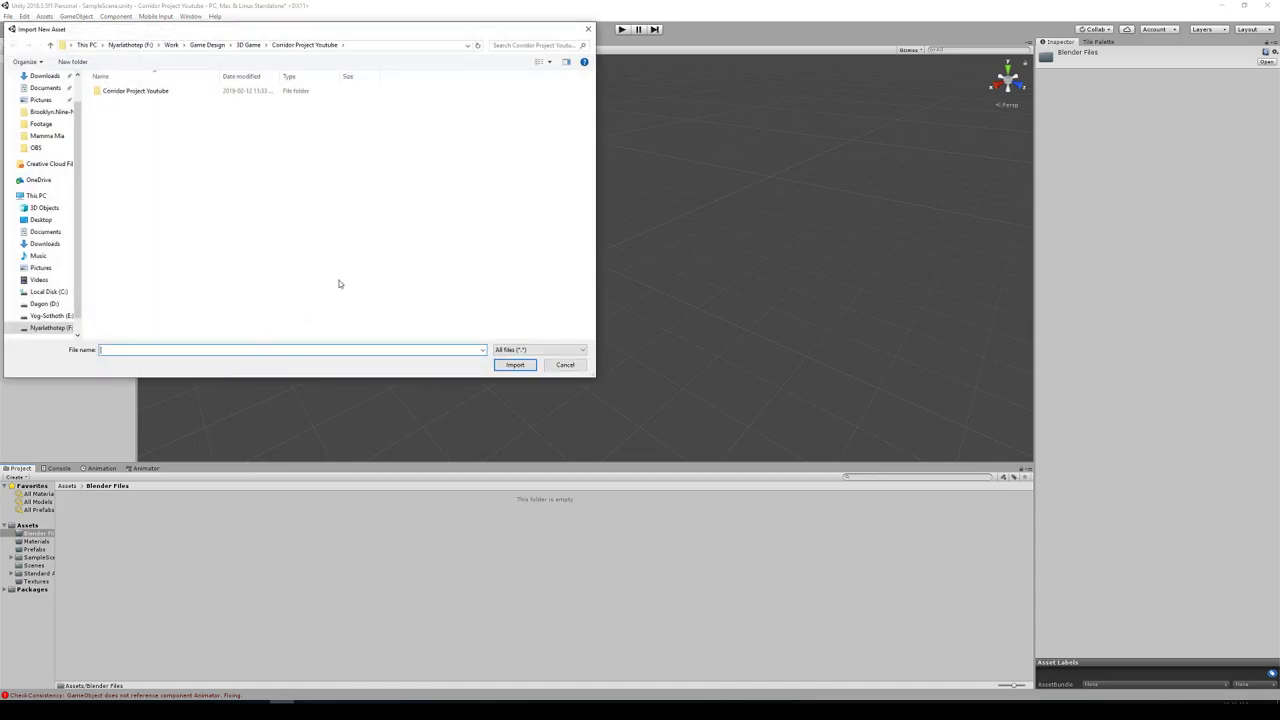
left_click(249, 45)
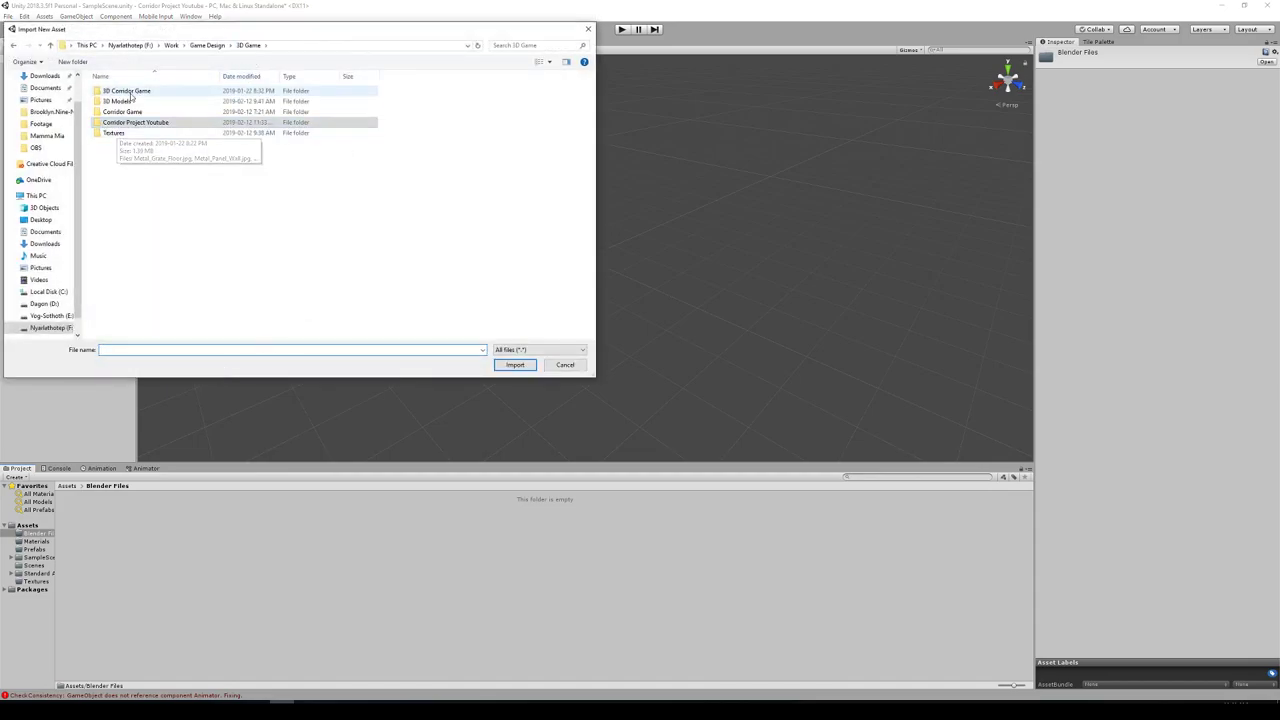
double_click(118, 101)
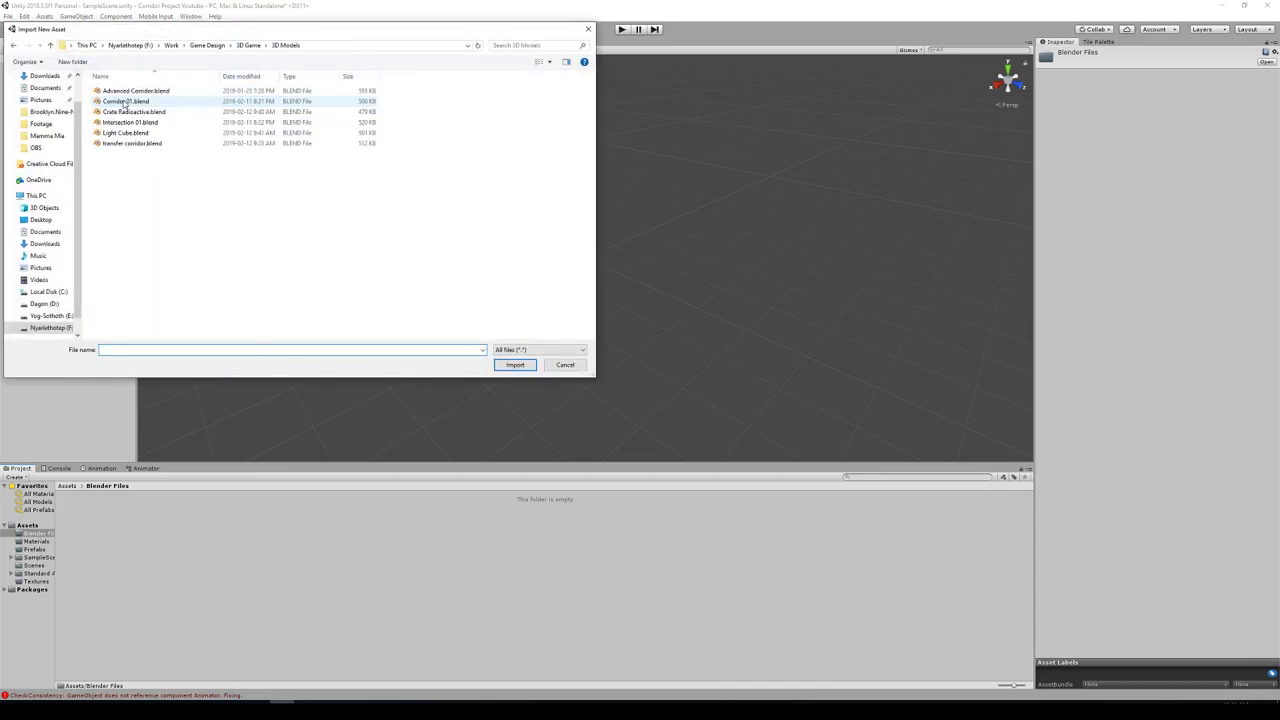
left_click(136, 102)
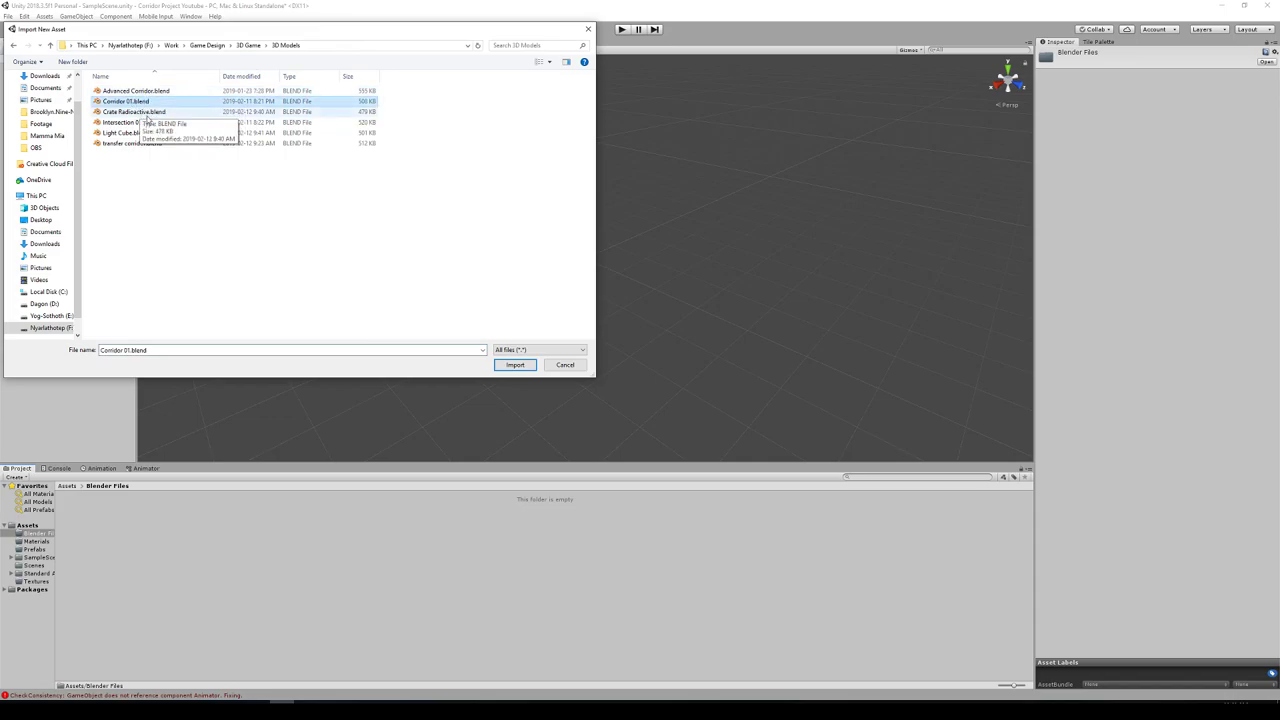
left_click(135, 112, "ctrl")
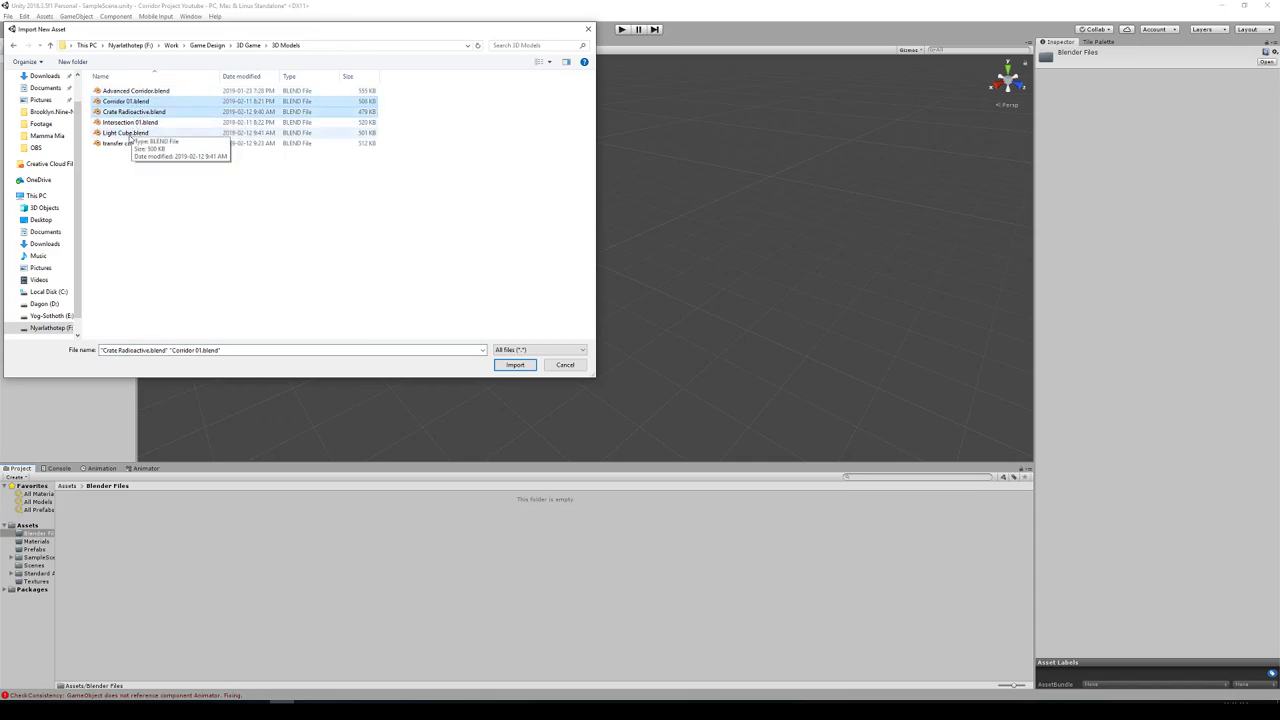
left_click(128, 122, "ctrl")
left_click(127, 133, "ctrl")
left_click(127, 143, "ctrl")
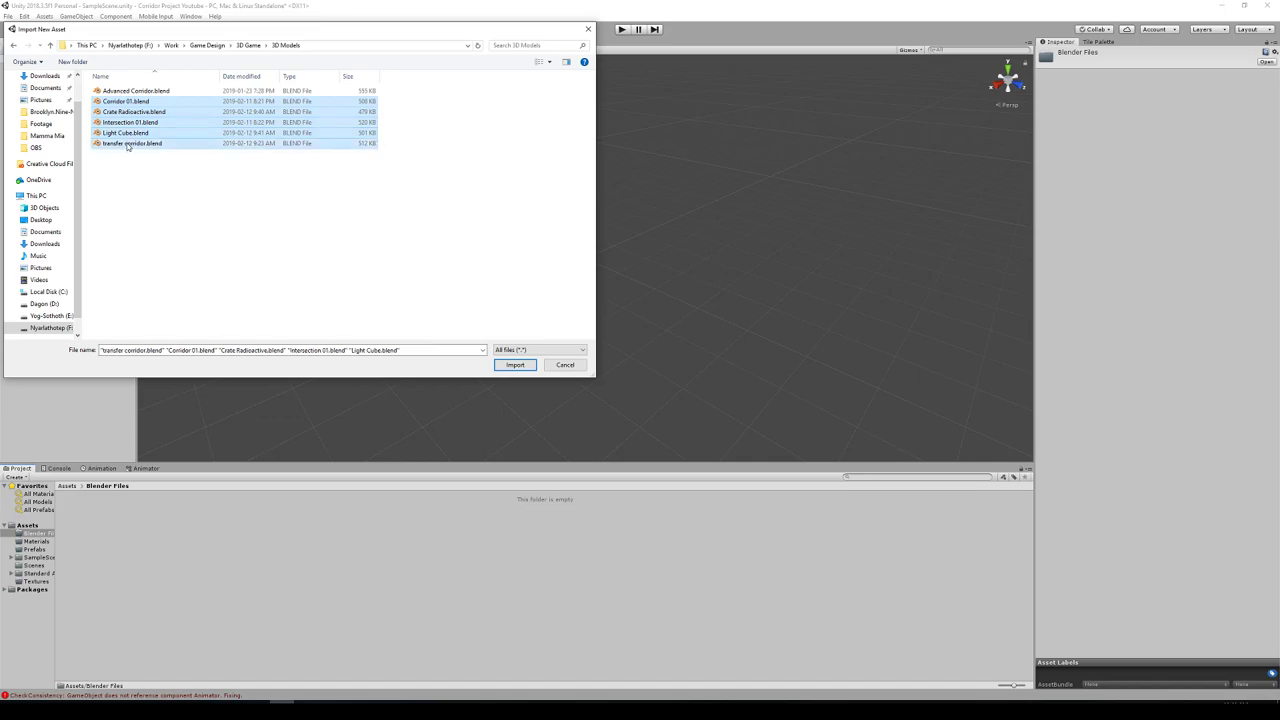
left_click(512, 365)
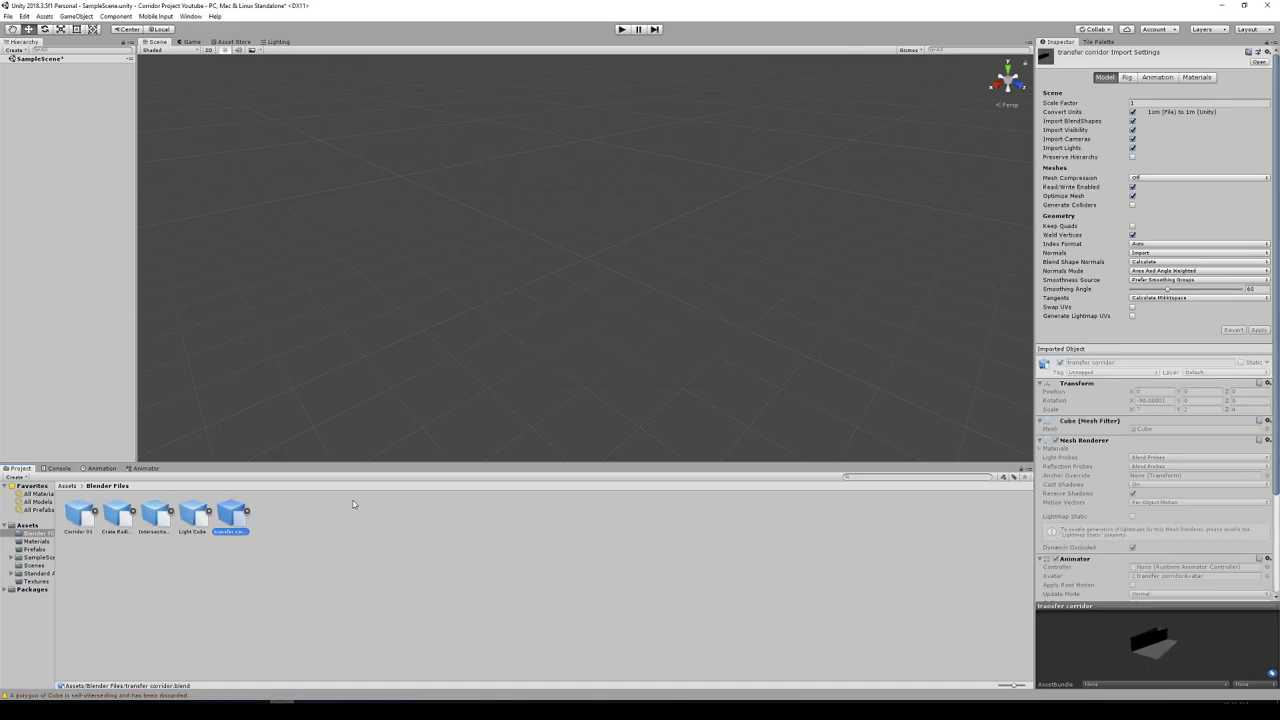
left_click(280, 576)
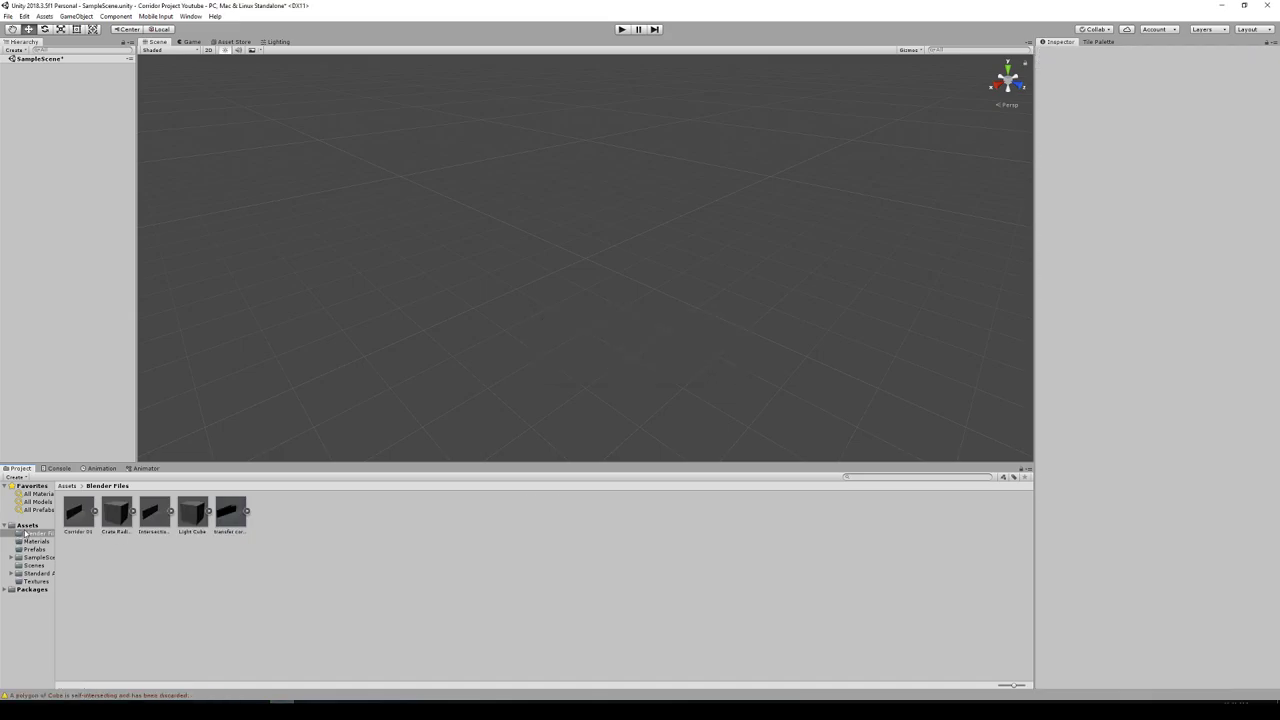
Import all the JPG images from the 3D Game directory's Textures folder into the project's Textures folder.
left_click(27, 525)
double_click(313, 513)
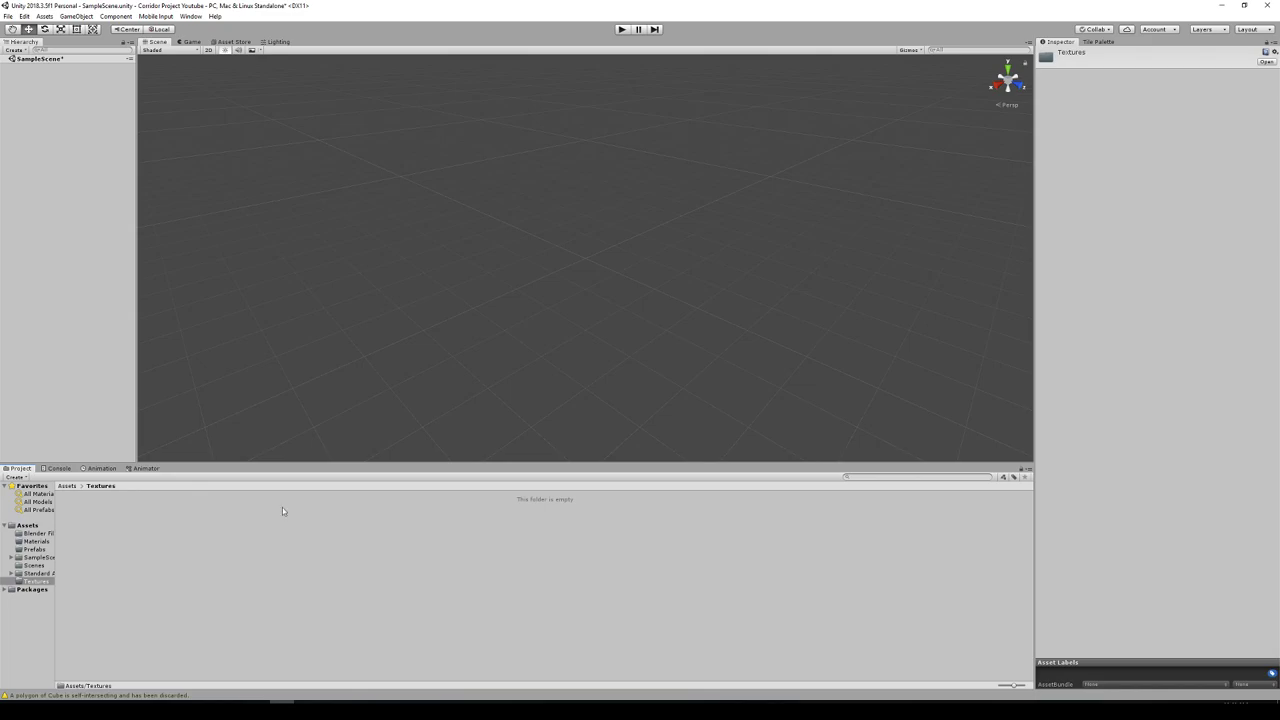
right_click(222, 507)
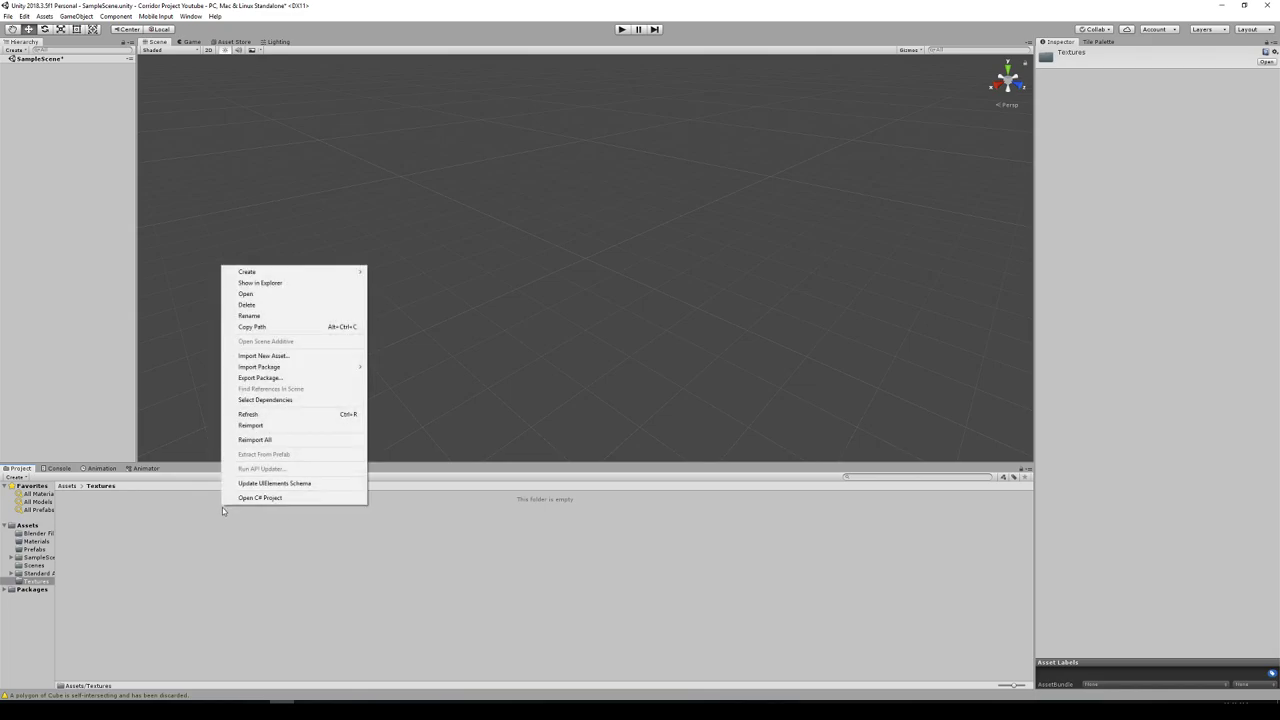
left_click(263, 356)
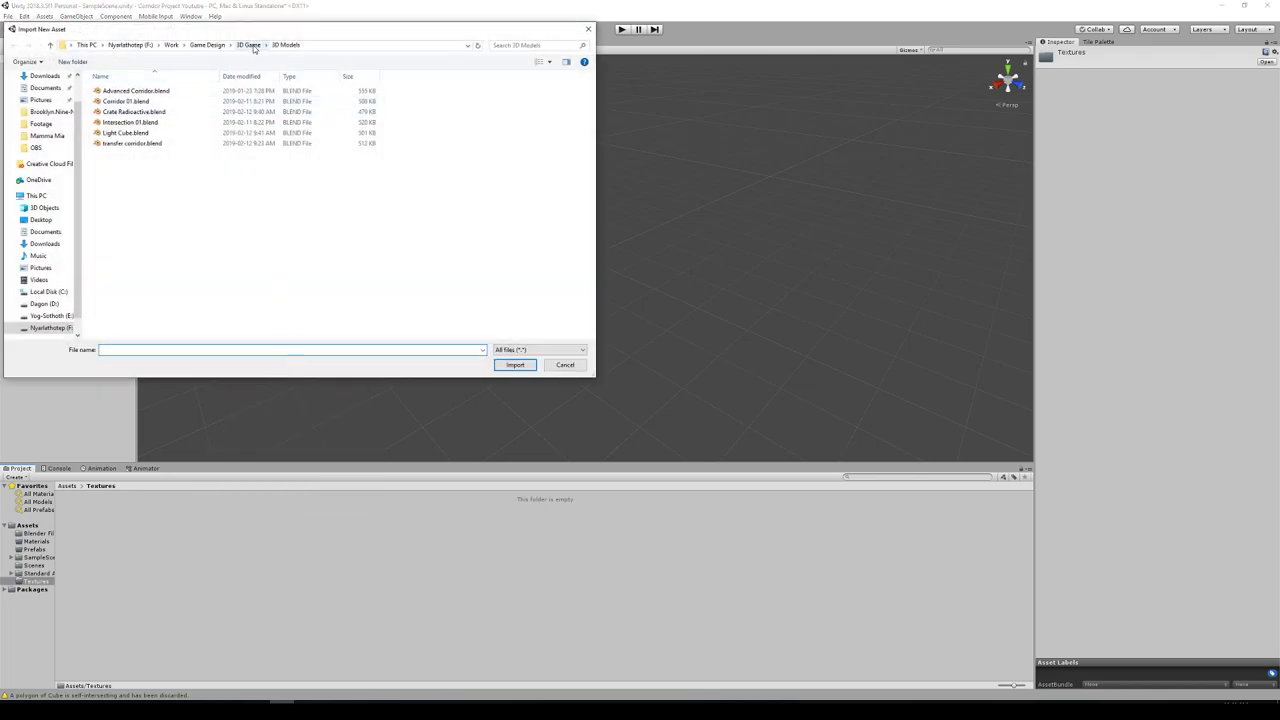
left_click(249, 45)
double_click(128, 132)
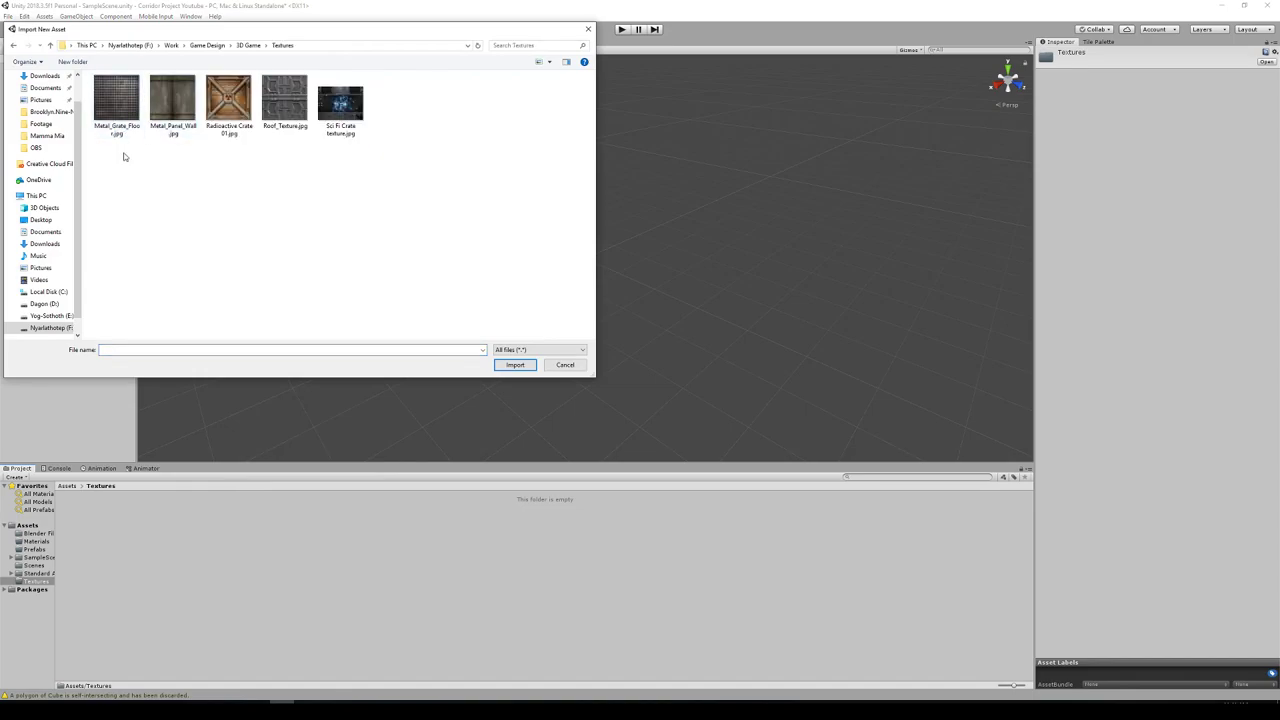
left_click_drag(123, 157, 366, 78)
left_click(514, 365)
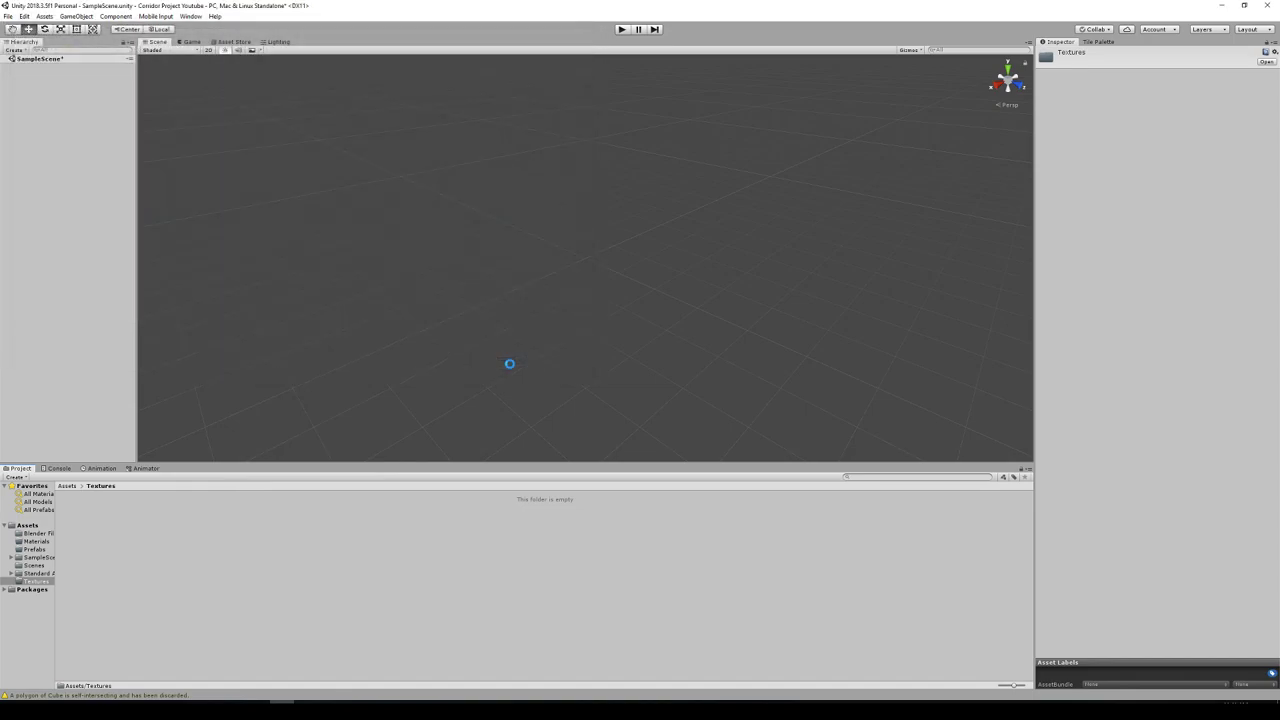
Add the FPSController prefab from Standard Assets > Characters > FirstPersonCharacter > Prefabs to the scene hierarchy.
left_click(27, 526)
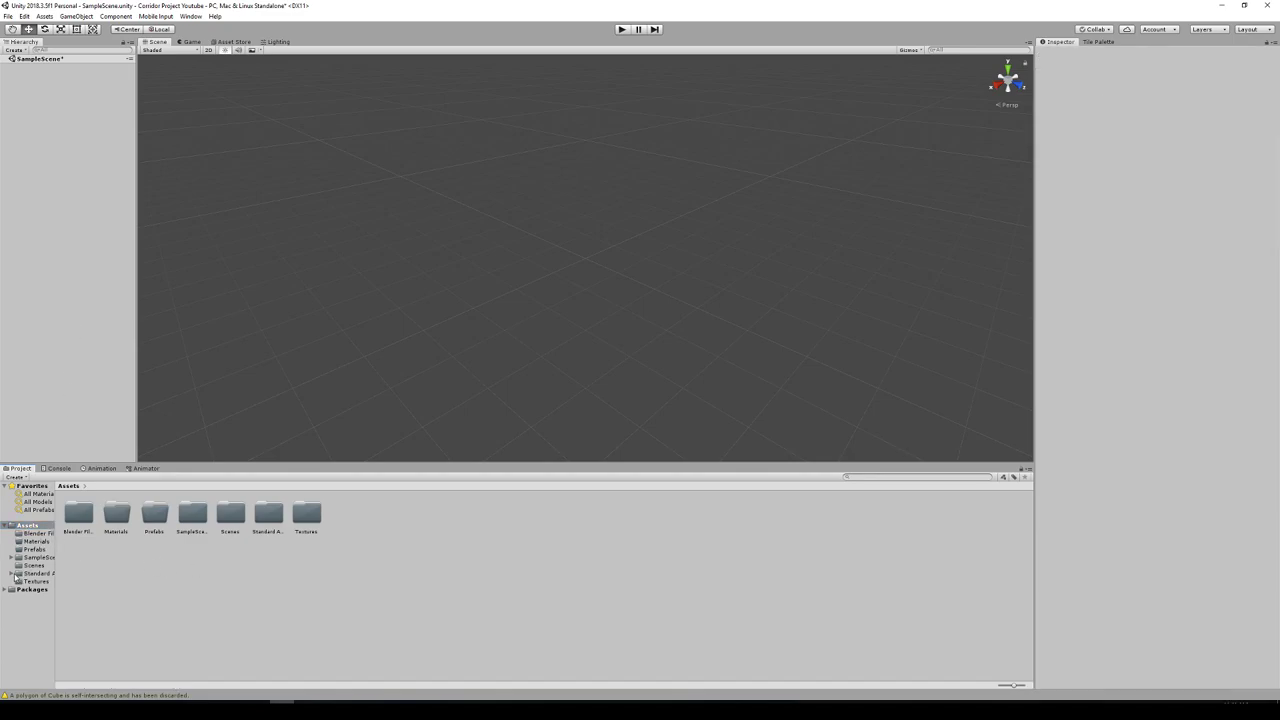
left_click(11, 573)
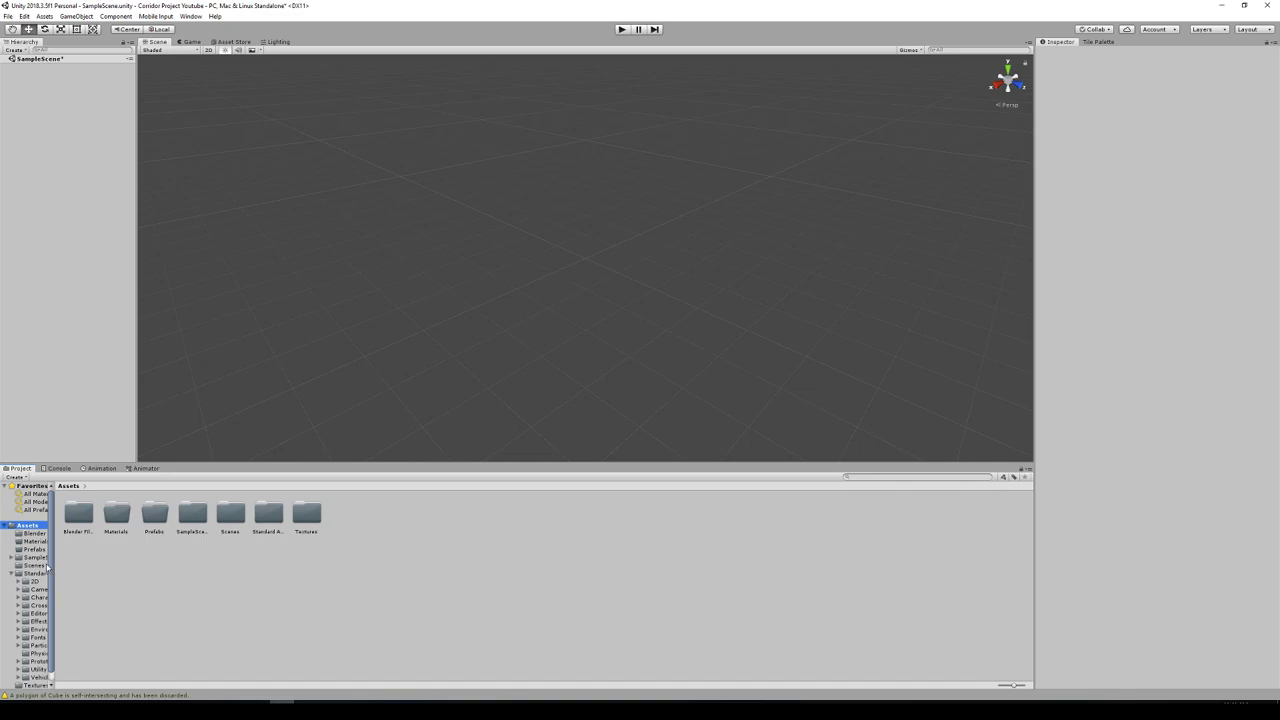
double_click(270, 516)
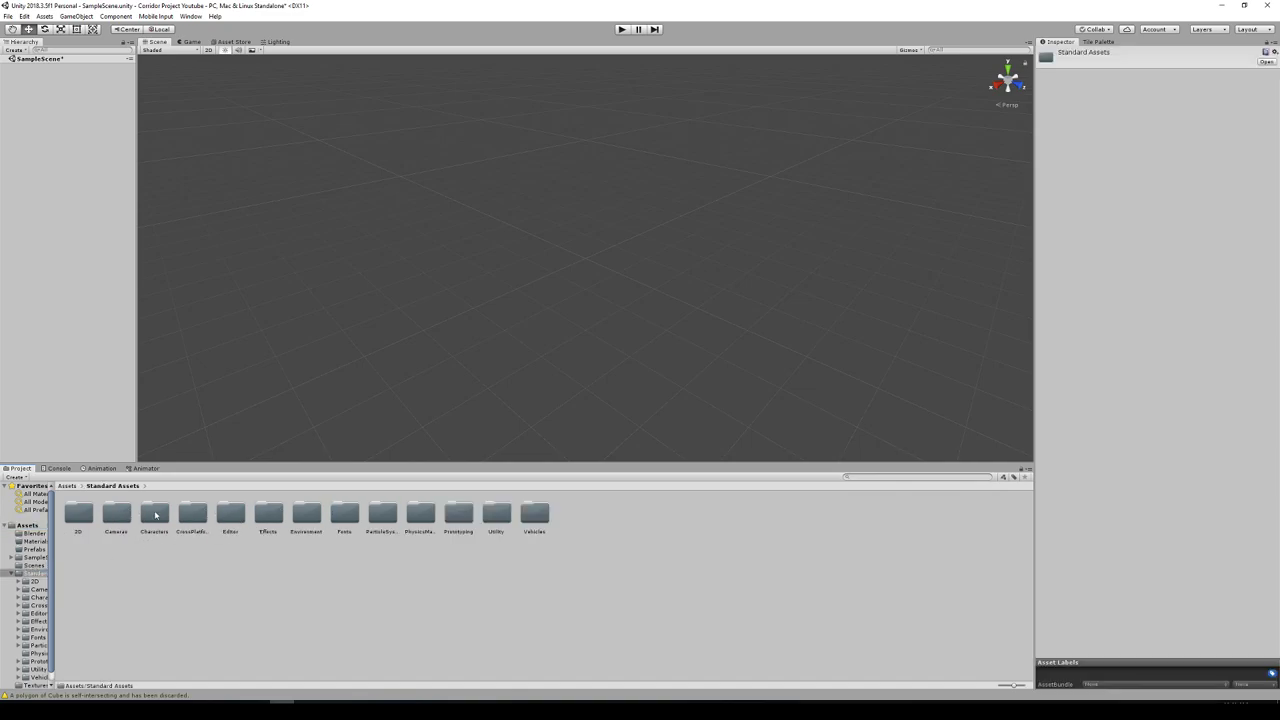
double_click(155, 516)
double_click(80, 513)
double_click(120, 513)
left_click(88, 516)
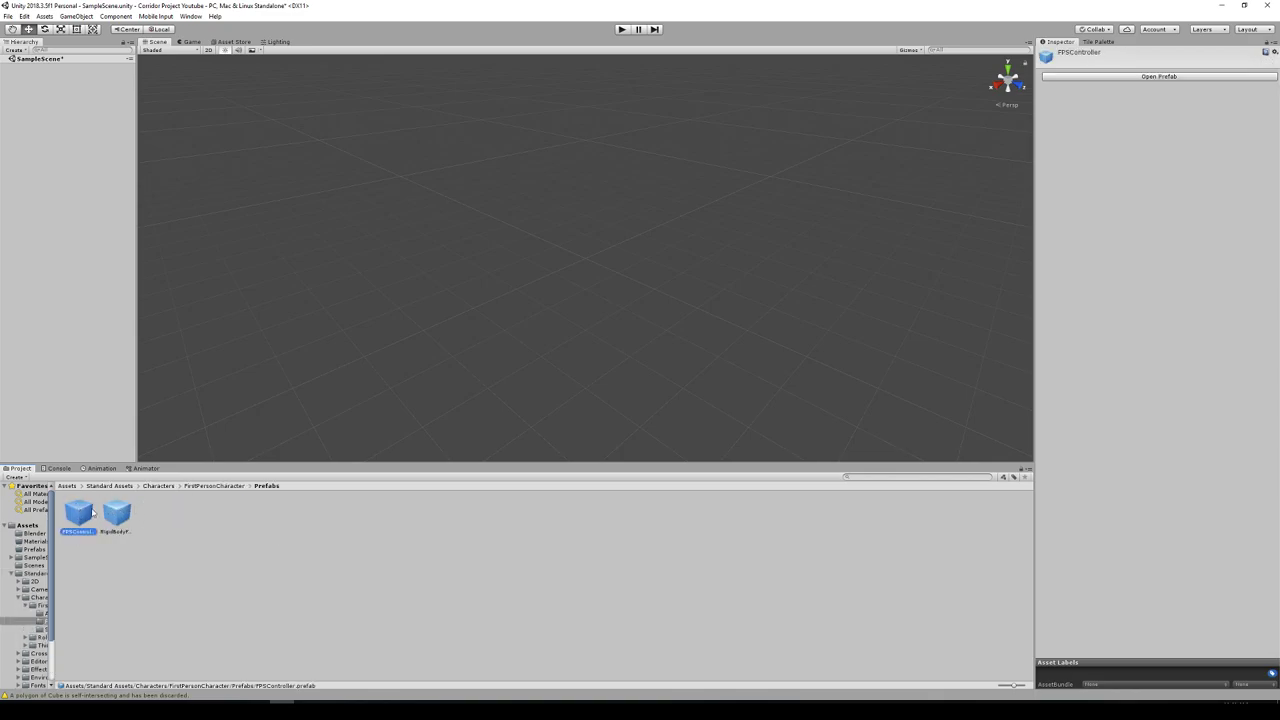
left_click_drag(78, 518, 90, 280)
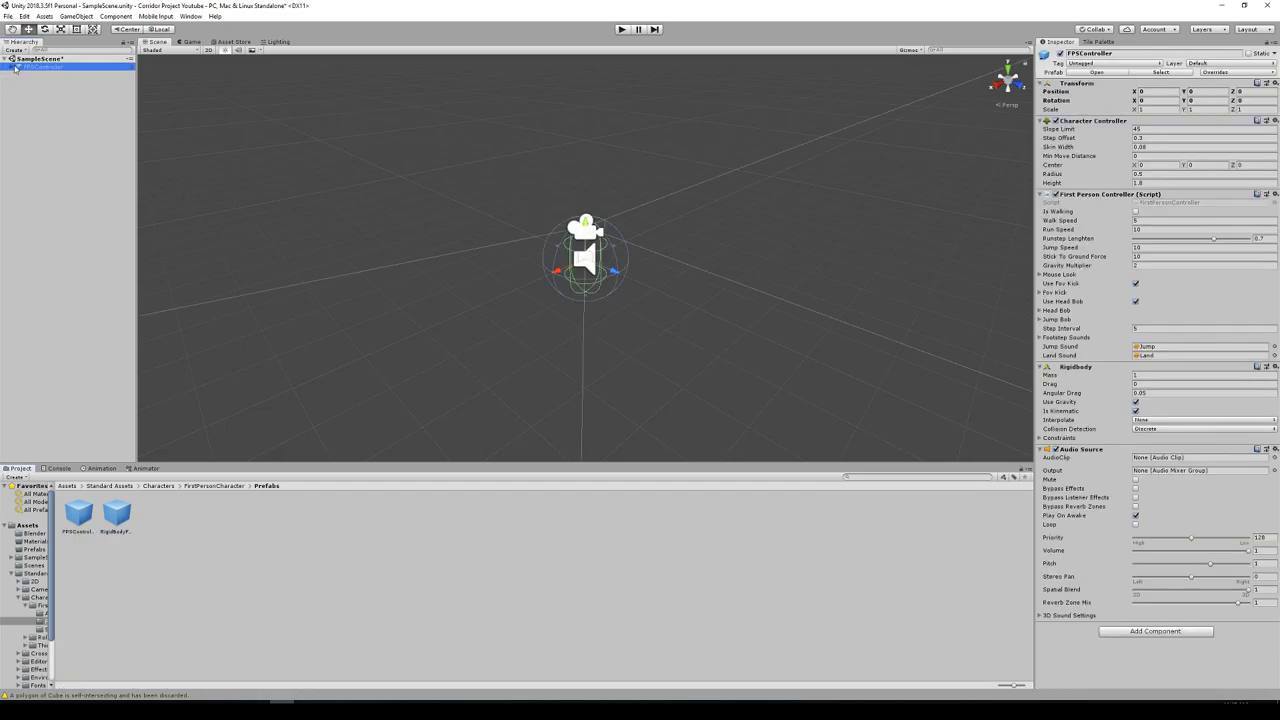
Set the background colour of the FirstPersonCharacter camera to black (000000) and check the game view.
left_click(188, 42)
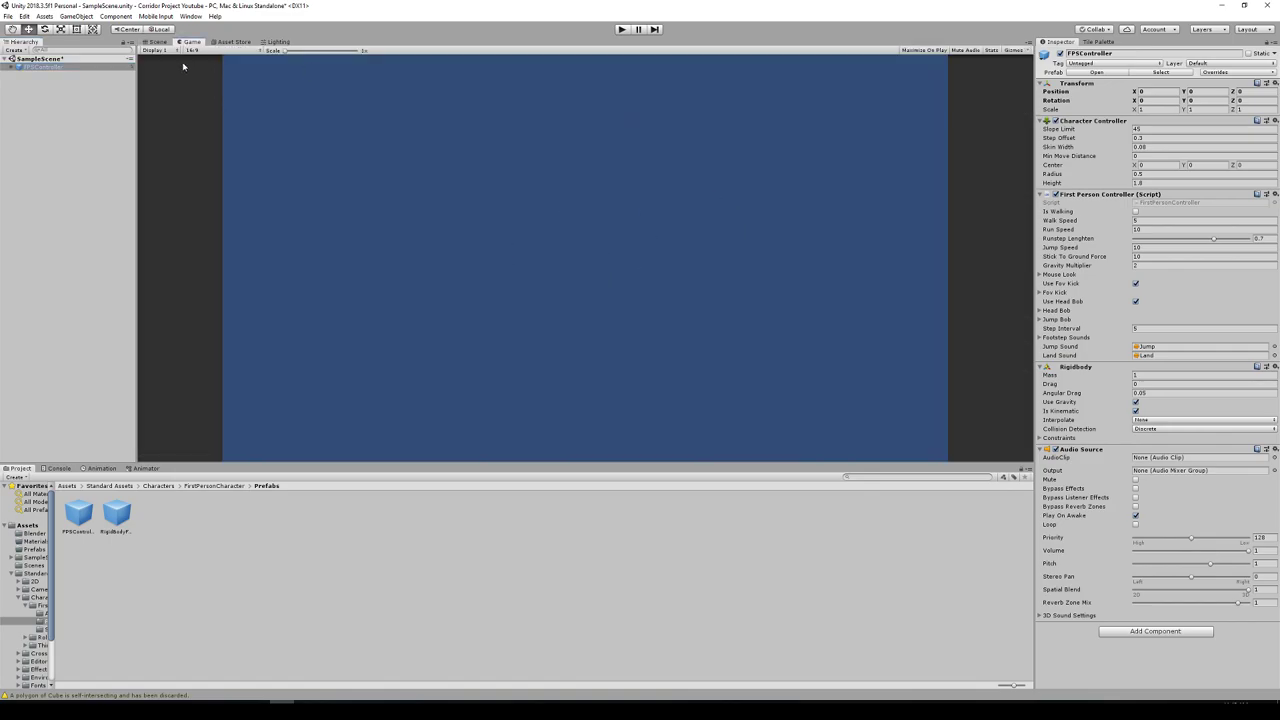
left_click(157, 42)
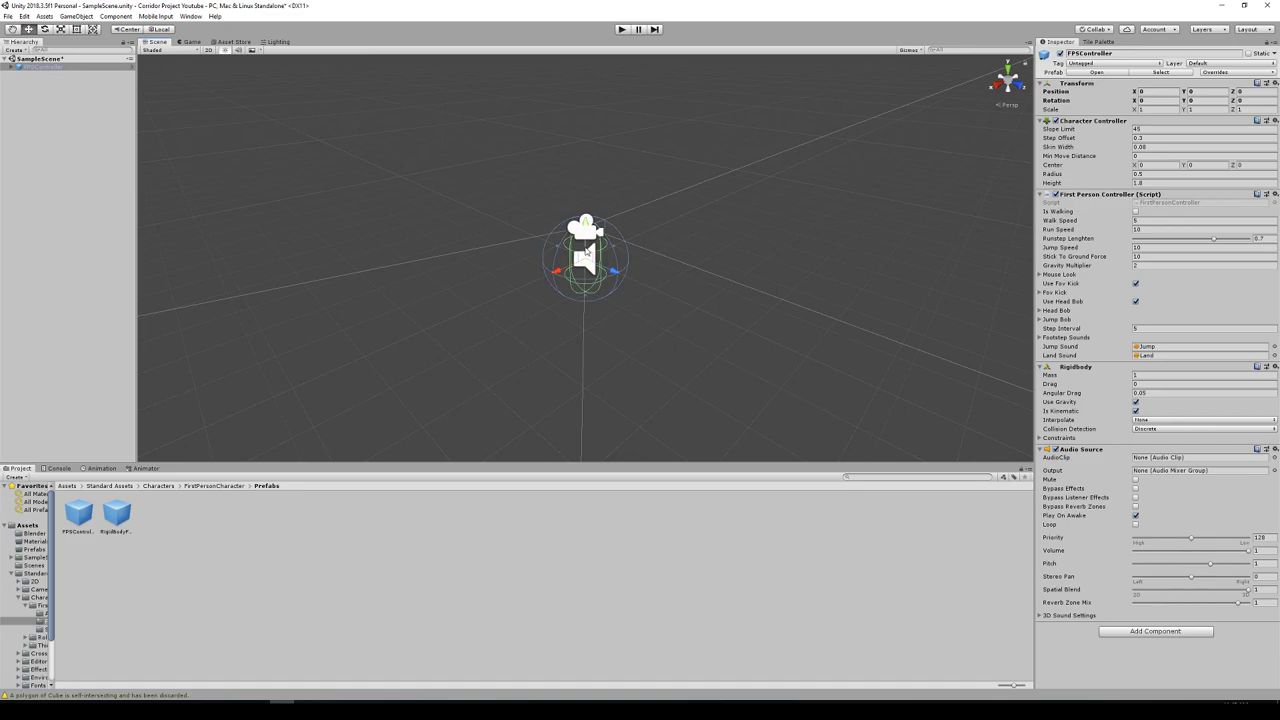
left_click(9, 67)
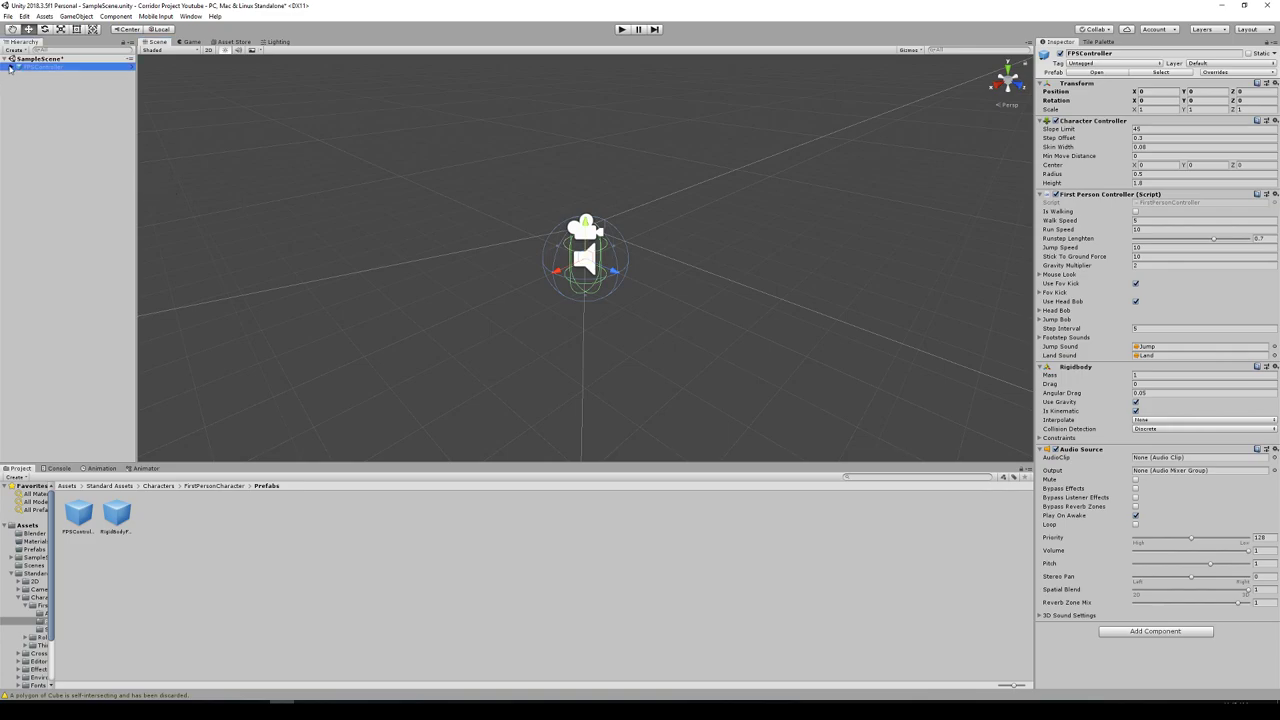
left_click(55, 76)
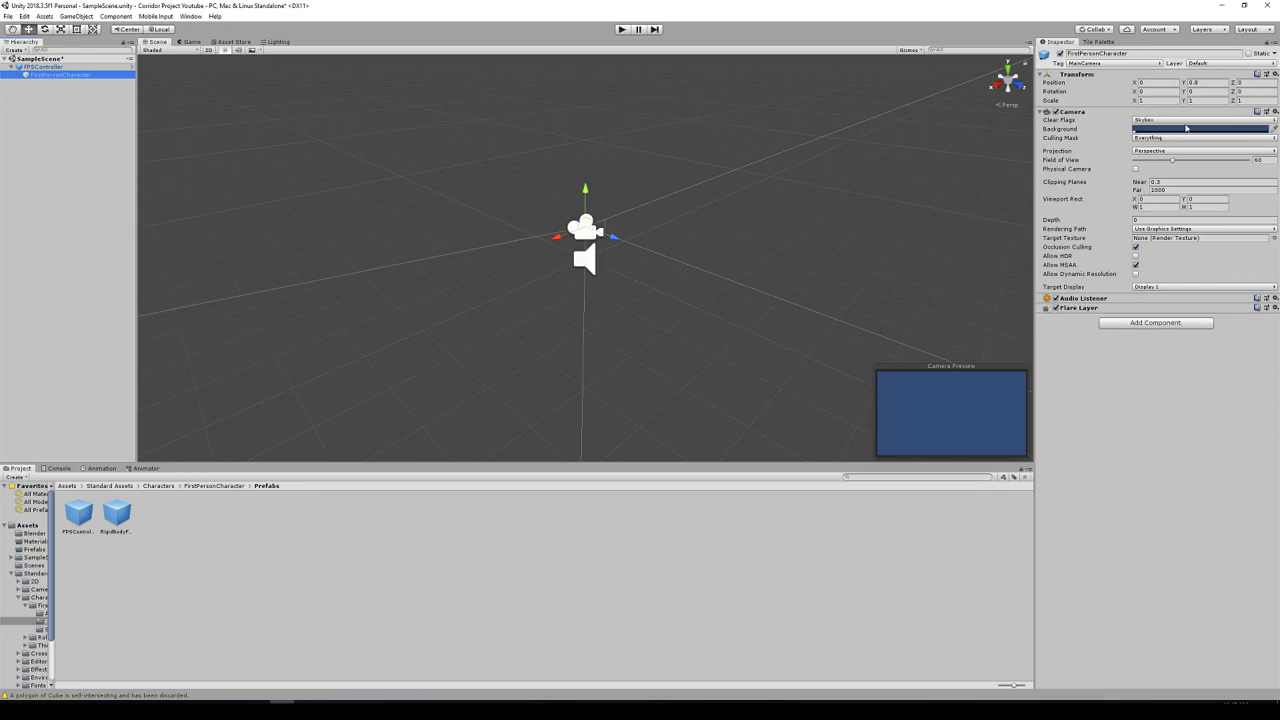
left_click(1166, 130)
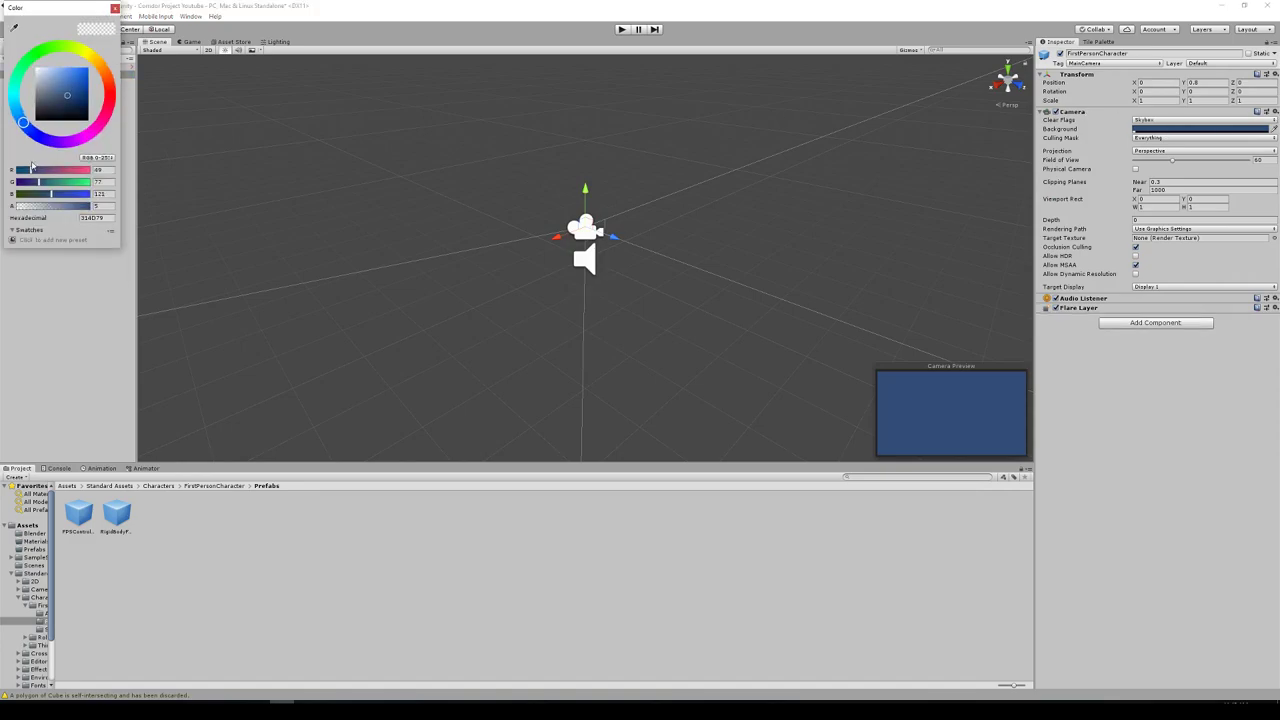
left_click_drag(53, 118, 32, 132)
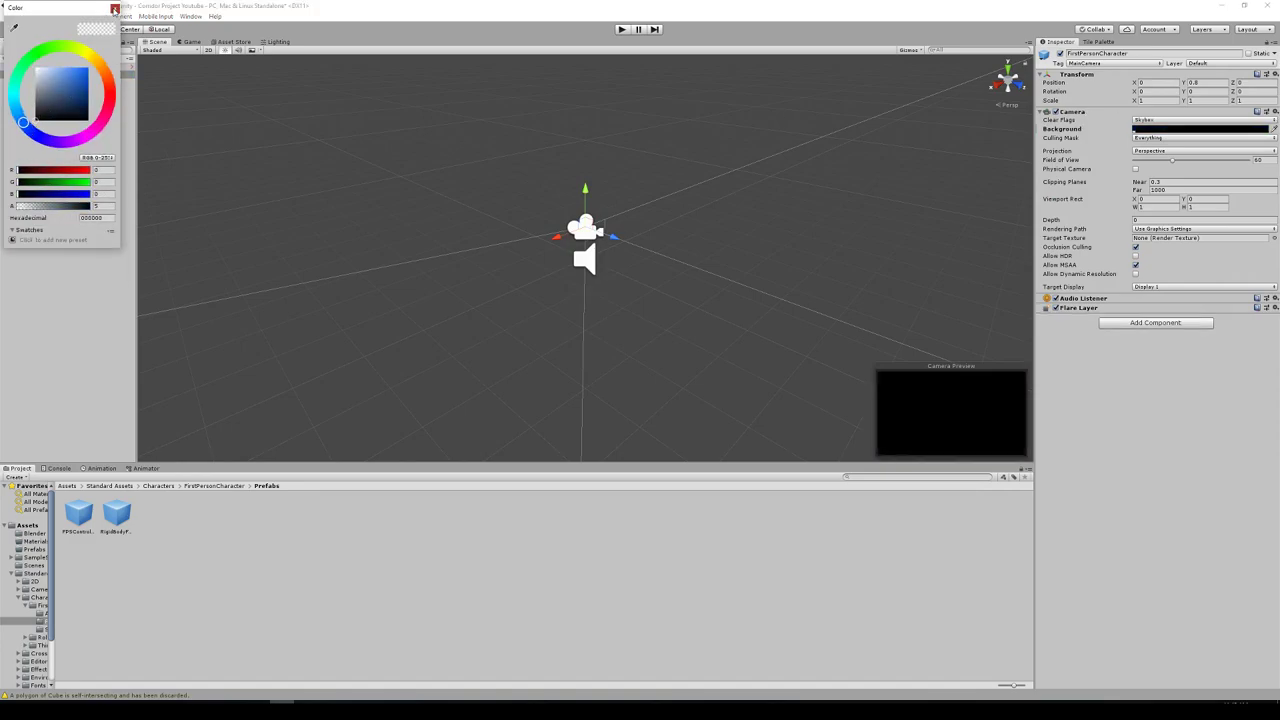
left_click(114, 9)
left_click(191, 42)
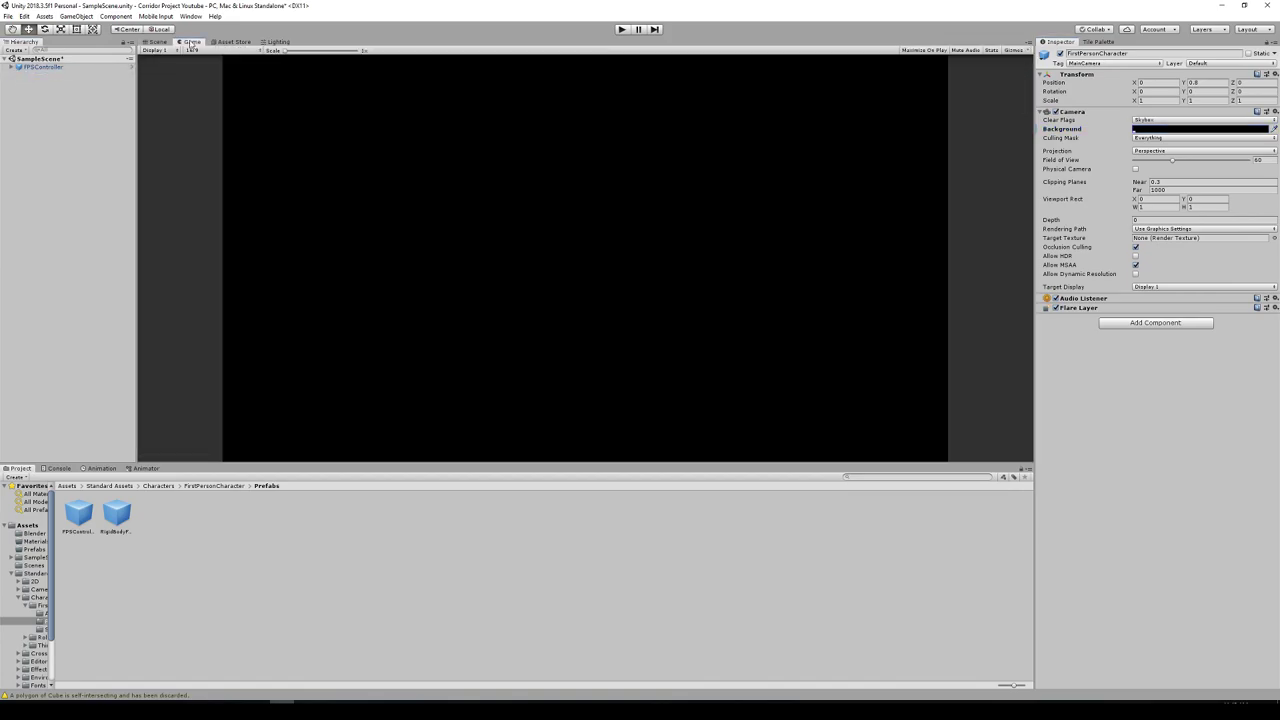
left_click(155, 42)
left_click(40, 158)
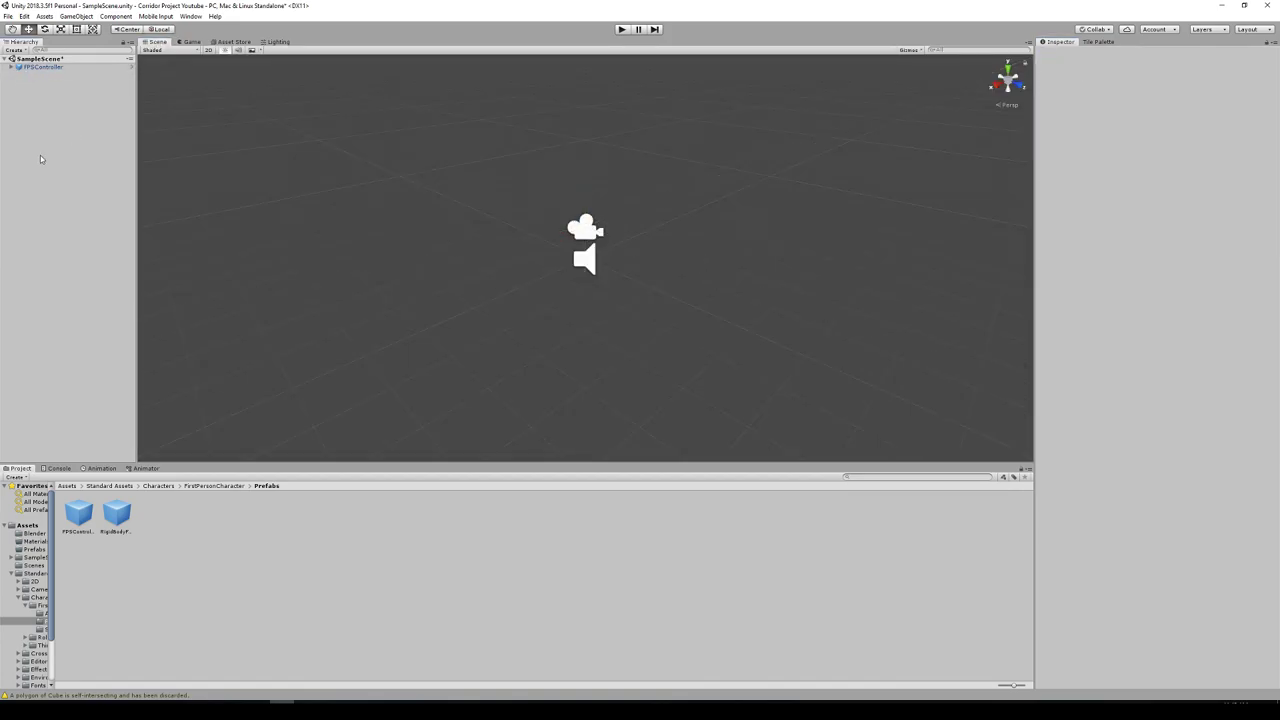
Examine the import settings of each model in the Blender Files folder.
left_click(12, 573)
left_click(28, 528)
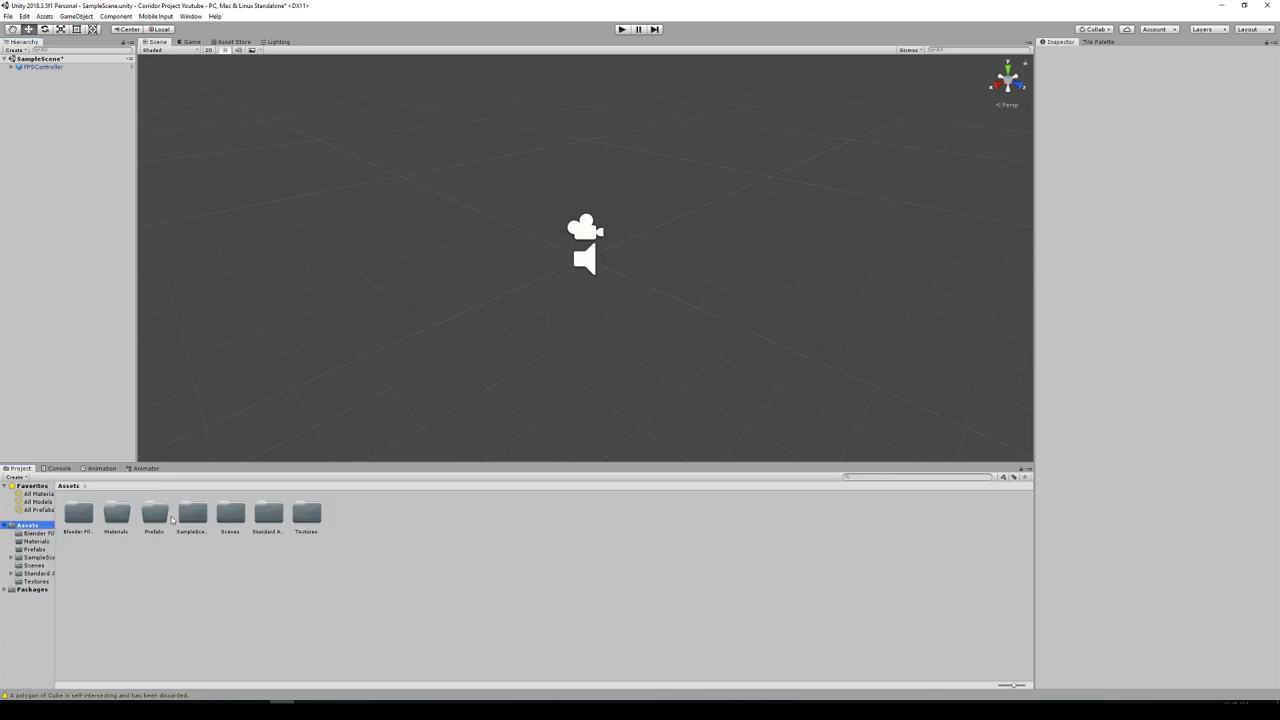
left_click(81, 512)
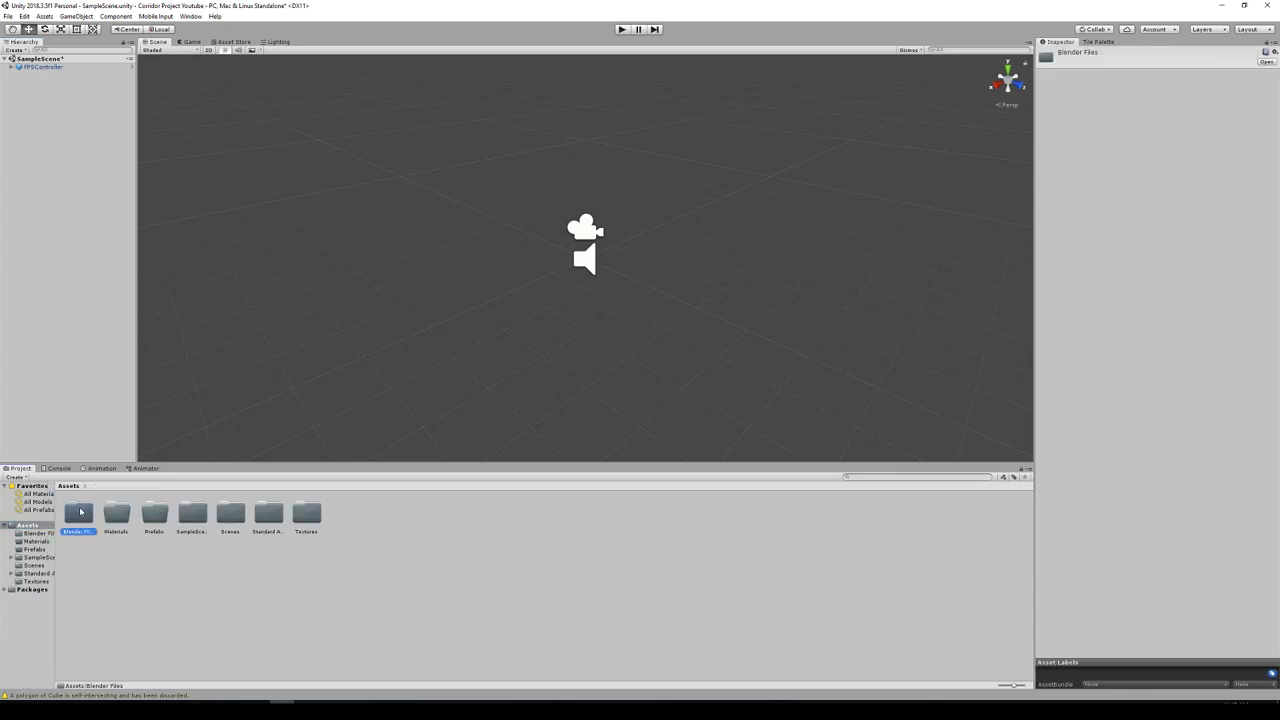
double_click(81, 512)
left_click(80, 516)
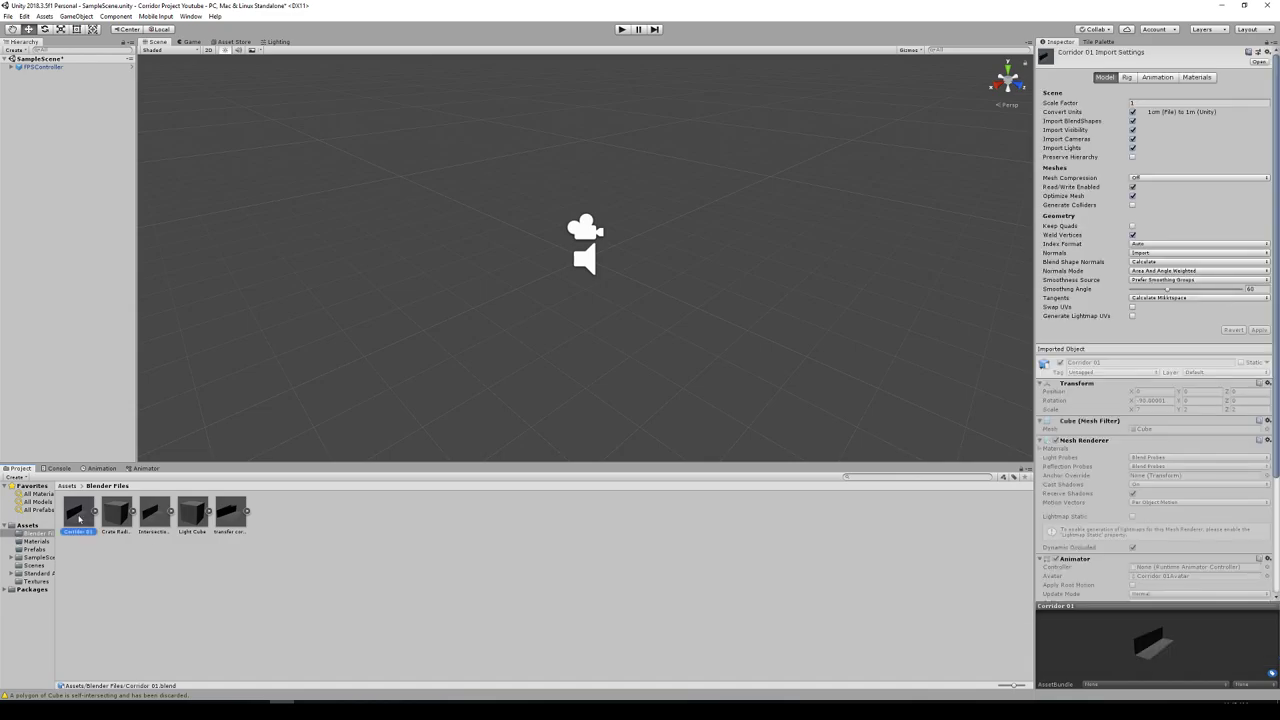
left_click(116, 512)
left_click(154, 512)
left_click(188, 515)
left_click(229, 513)
Enable Generate Lightmap UVs for the Corridor 01 and Crate Radioactive models and apply the import settings.
left_click(80, 514)
left_click(1133, 316)
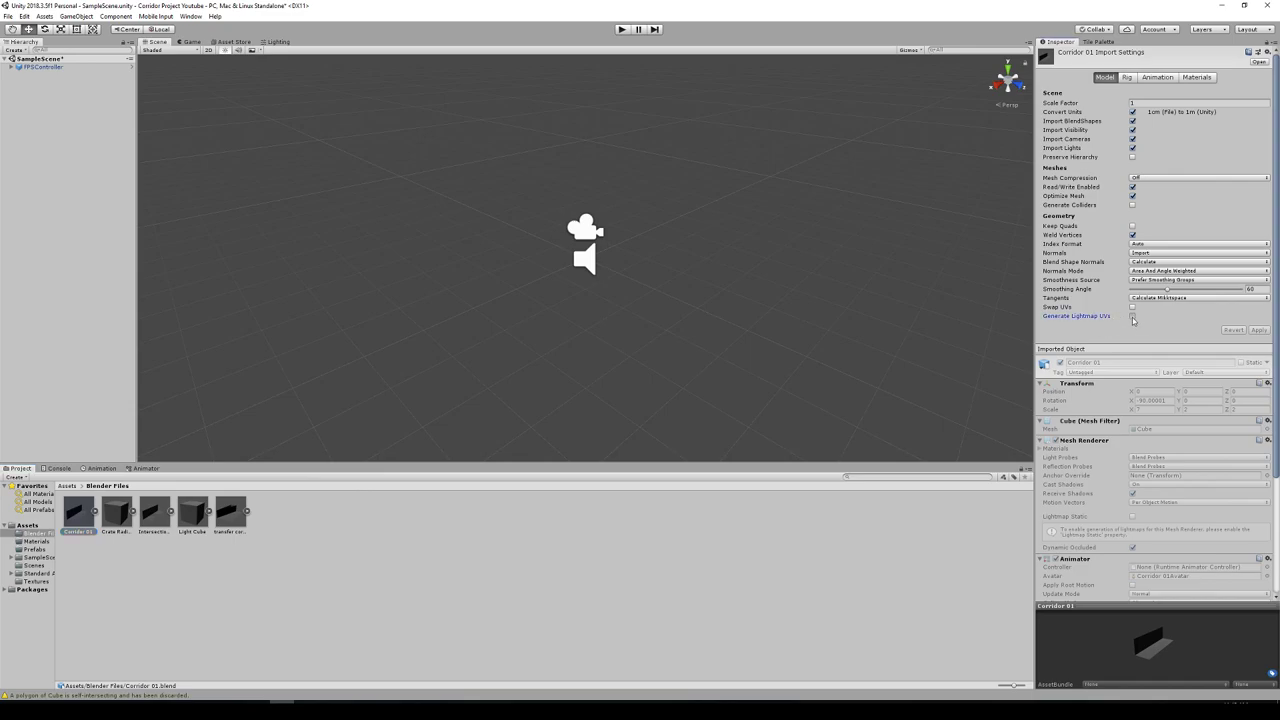
left_click(1258, 340)
left_click(117, 513)
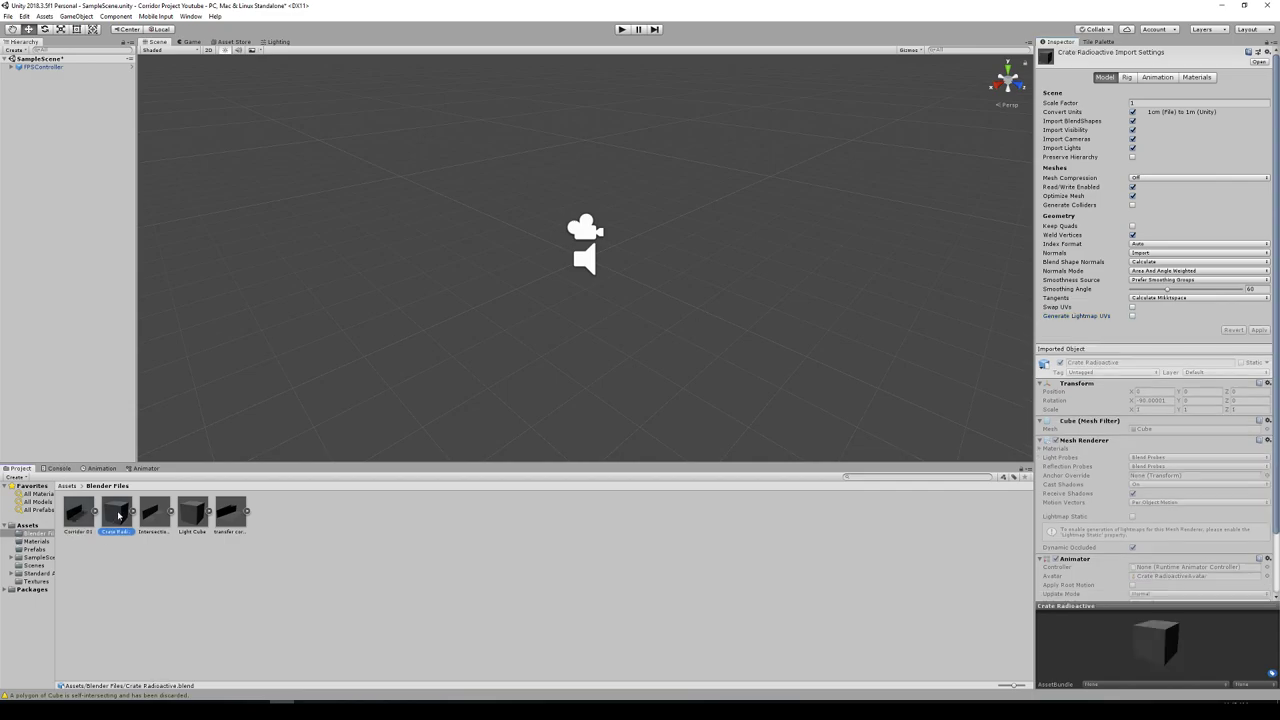
left_click(1132, 316)
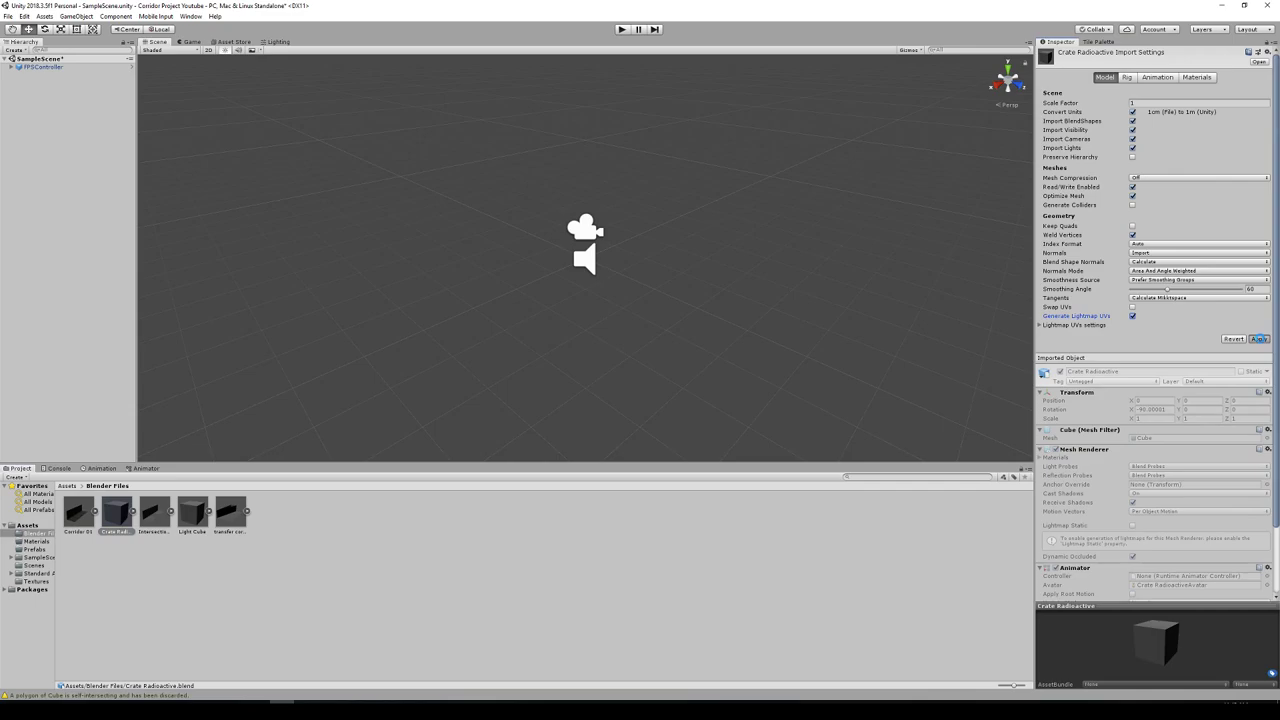
Enable and apply Generate Lightmap UVs for the Intersection 01, Light Cube and transfer corridor models.
left_click(154, 513)
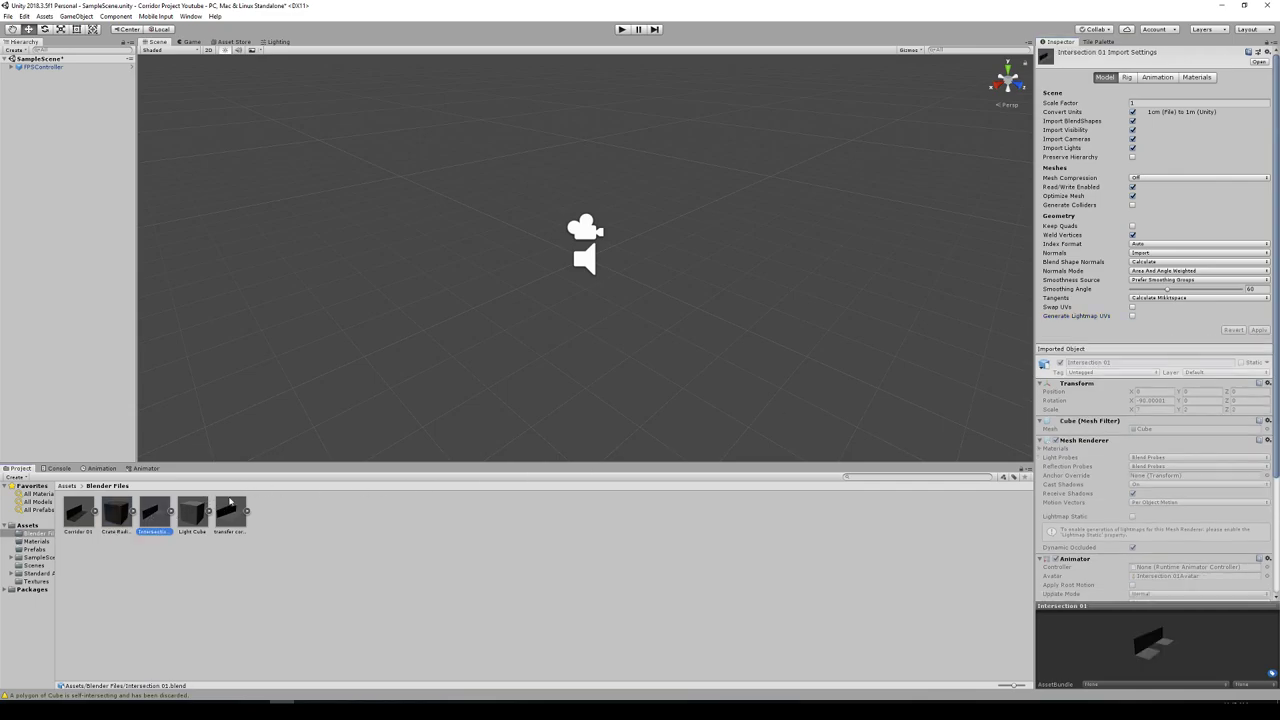
left_click(1132, 316)
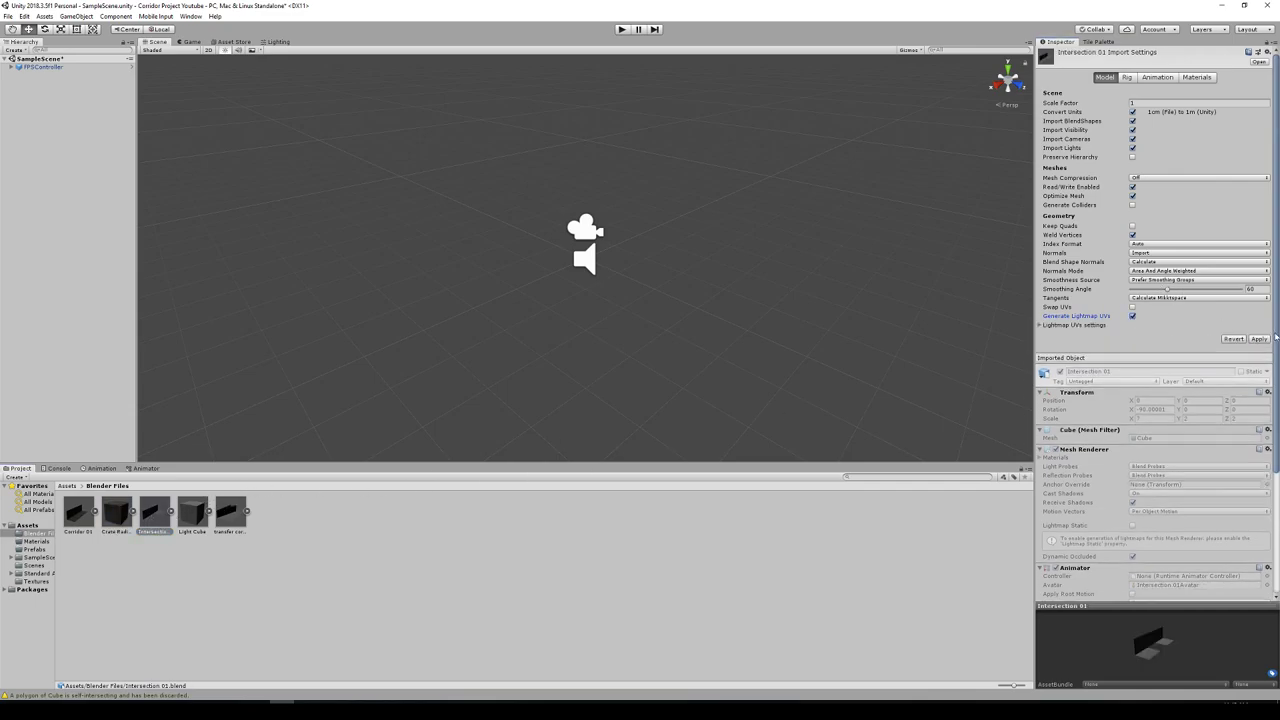
left_click(192, 513)
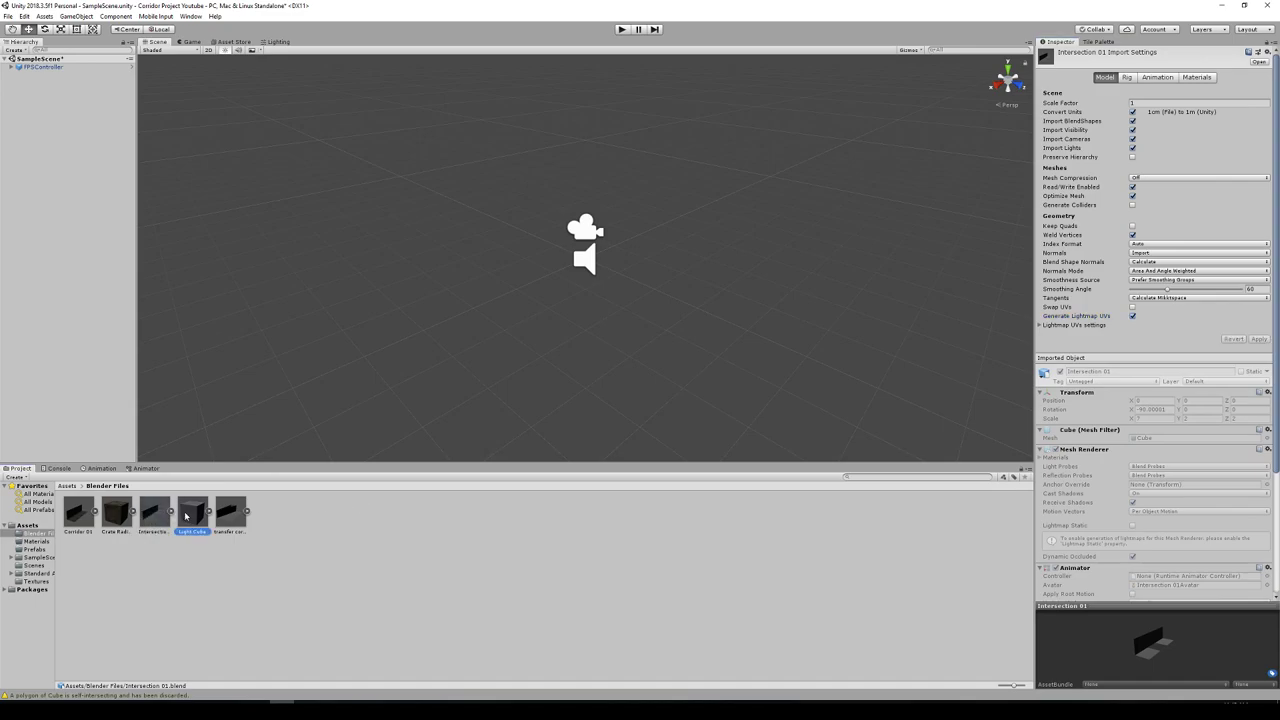
left_click(1132, 316)
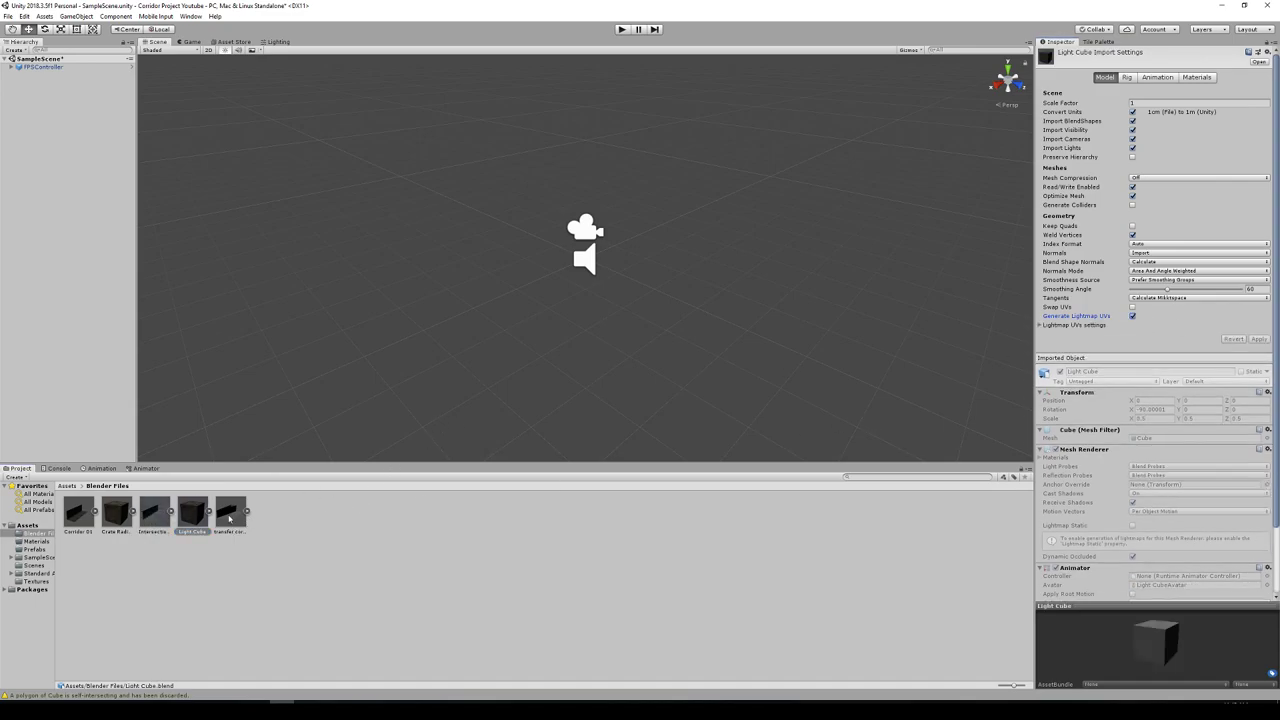
left_click(229, 512)
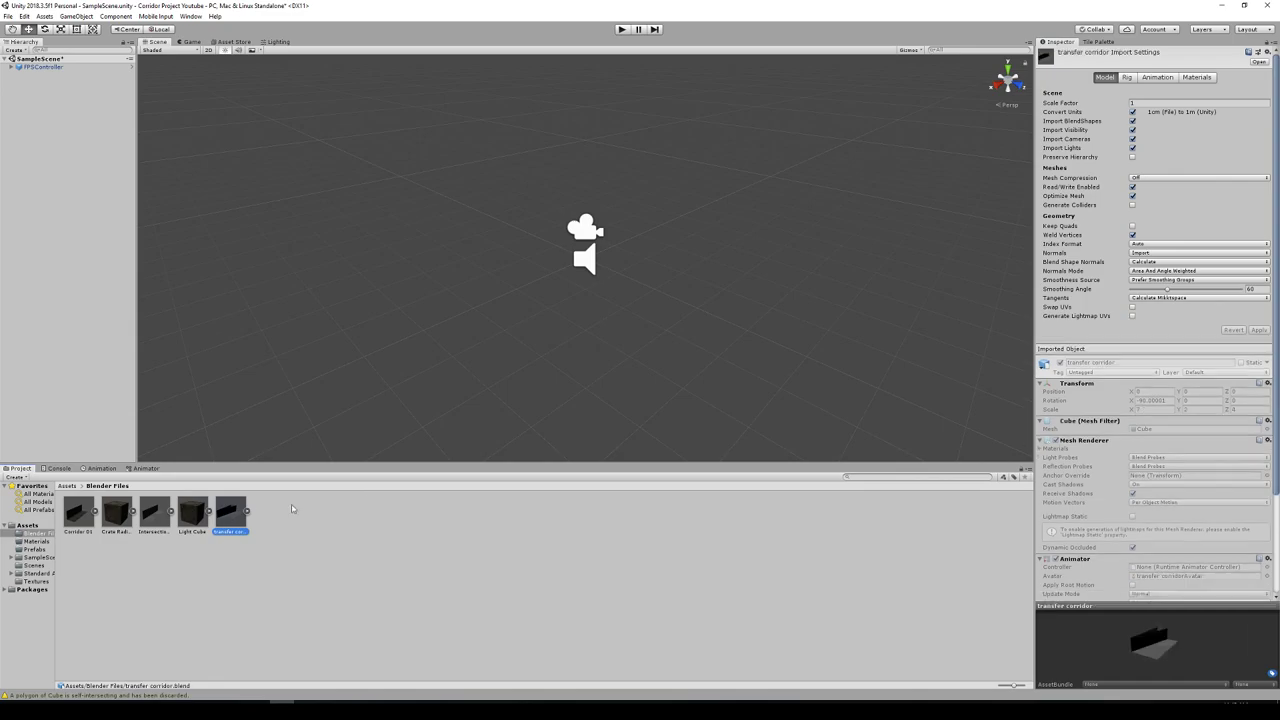
left_click(1132, 316)
left_click(1258, 339)
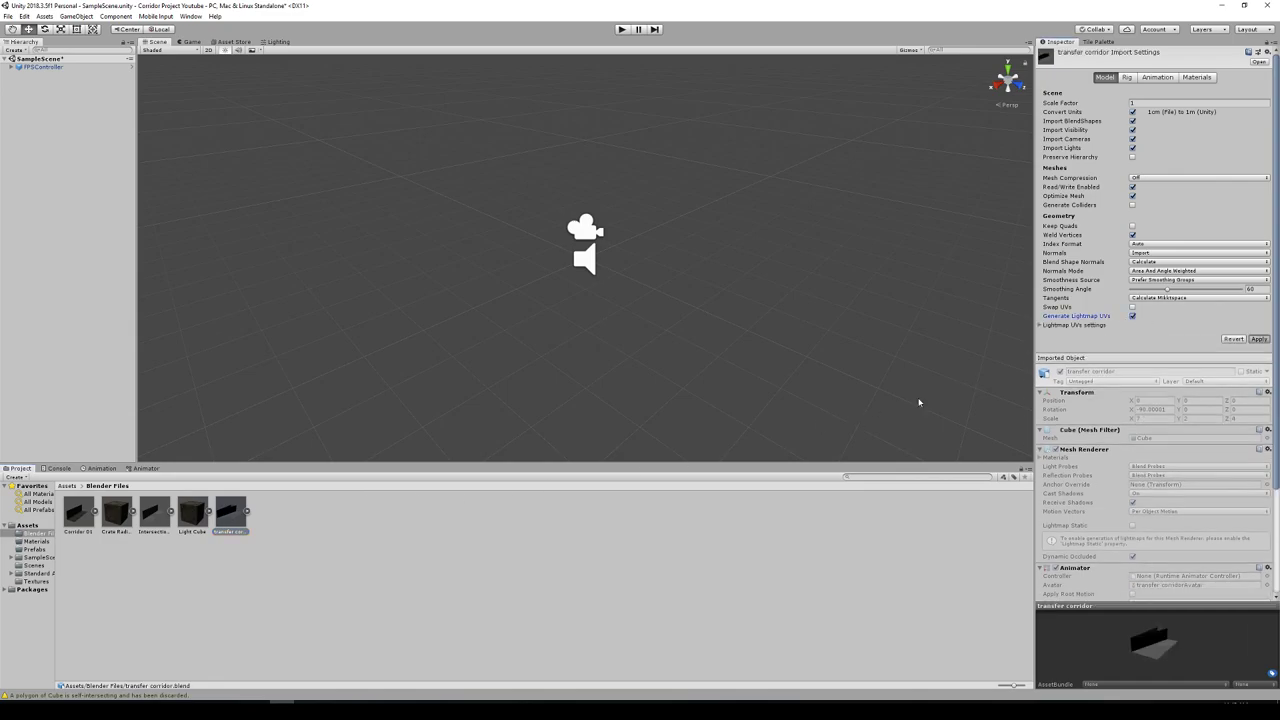
Add the Corridor 01 model from Blender Files to the scene hierarchy.
left_click(78, 513)
left_click_drag(88, 514, 78, 179)
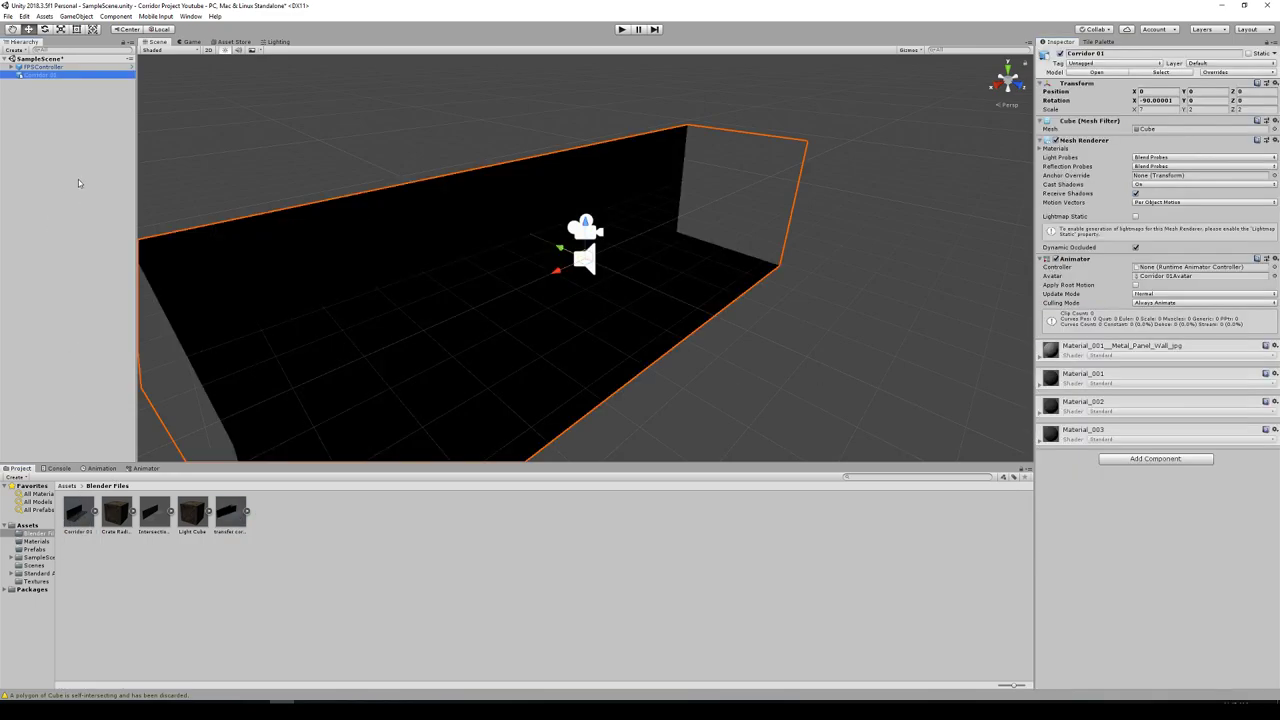
scroll(515, 70, "up", 3)
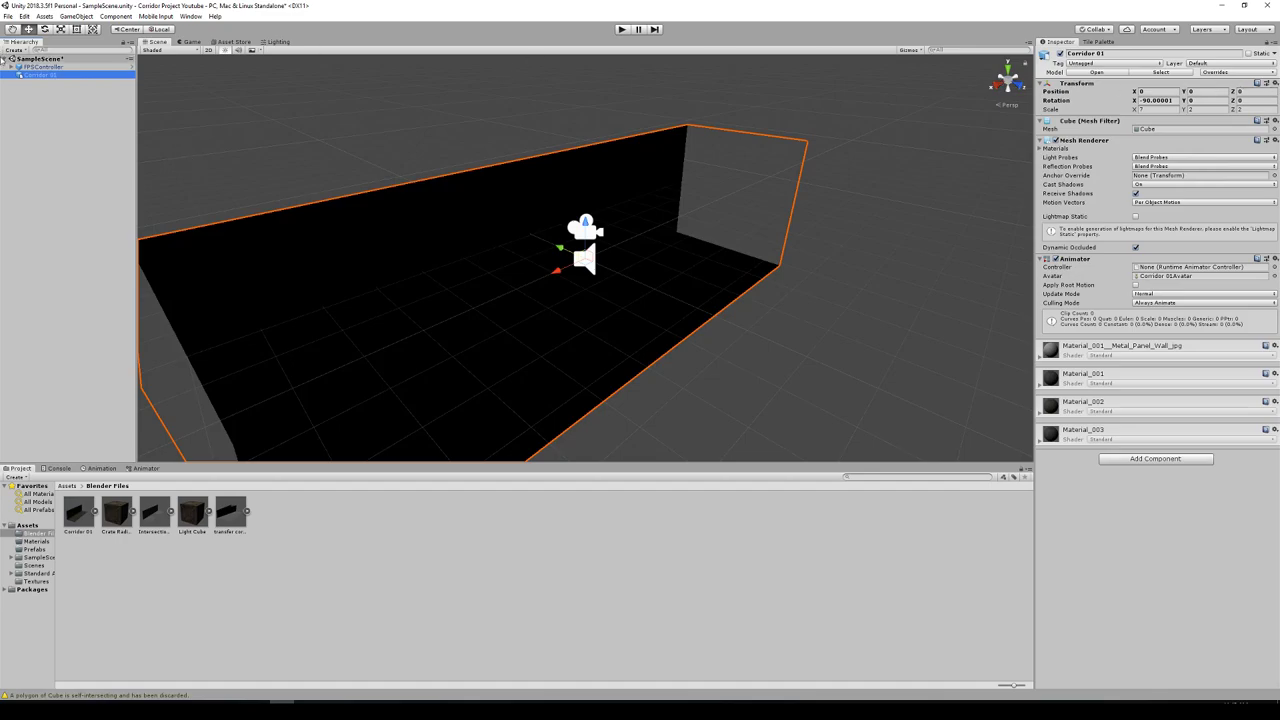
Turn off scene lighting in the Scene view and look lengthwise through the corridor's interior.
left_click(225, 50)
middle_click_drag(448, 231, 534, 231)
right_click_drag(534, 231, 633, 223)
left_click_drag(632, 223, 719, 168, "alt")
mouse_move(720, 168)
middle_mouse_down()
mouse_move(694, 203)
mouse_move(720, 149)
middle_mouse_up()
scroll(720, 149, "down", 3)
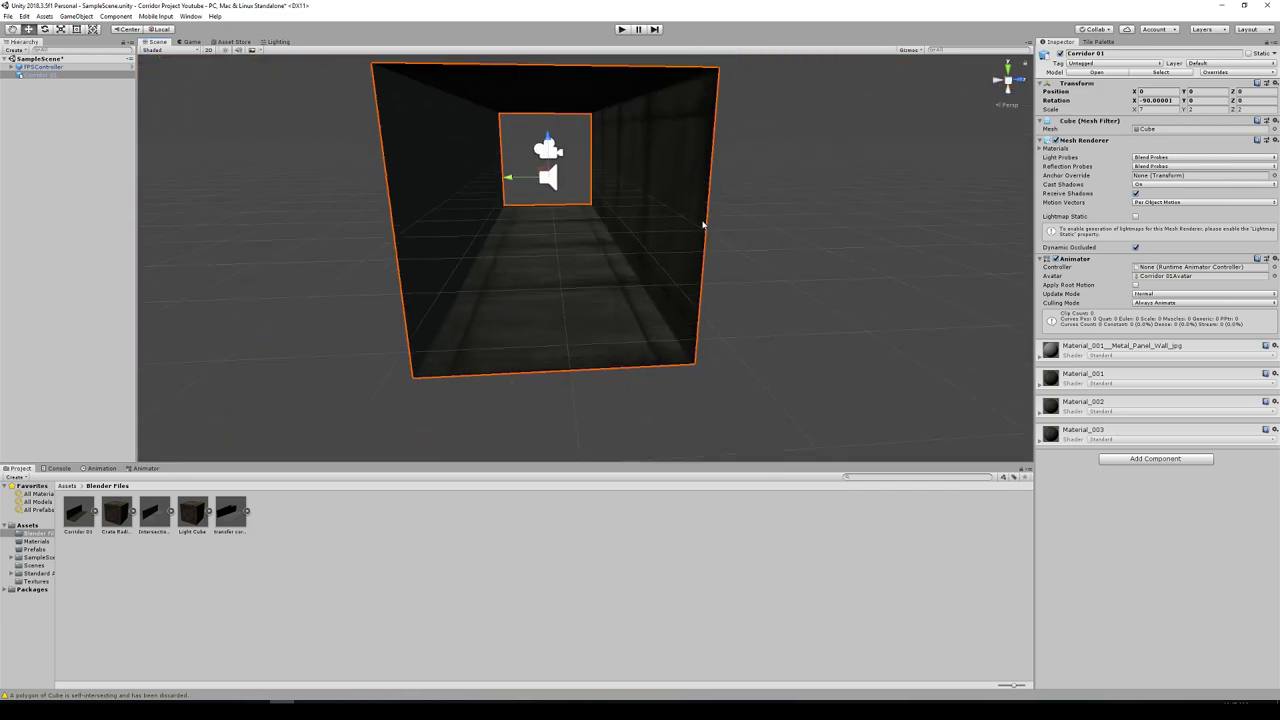
left_click_drag(703, 226, 691, 237, "alt")
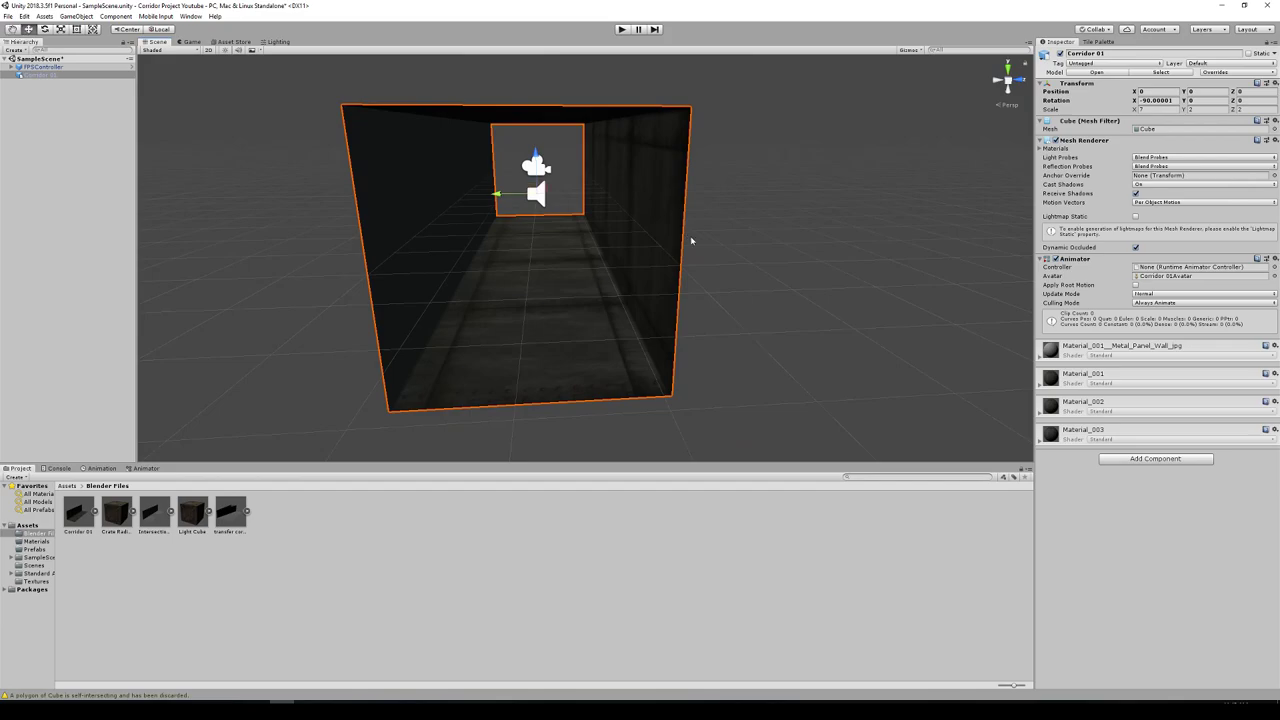
Apply the Metal_Grate_Floor texture from the Textures folder to the corridor, aiming at its floor.
left_click(27, 525)
double_click(315, 513)
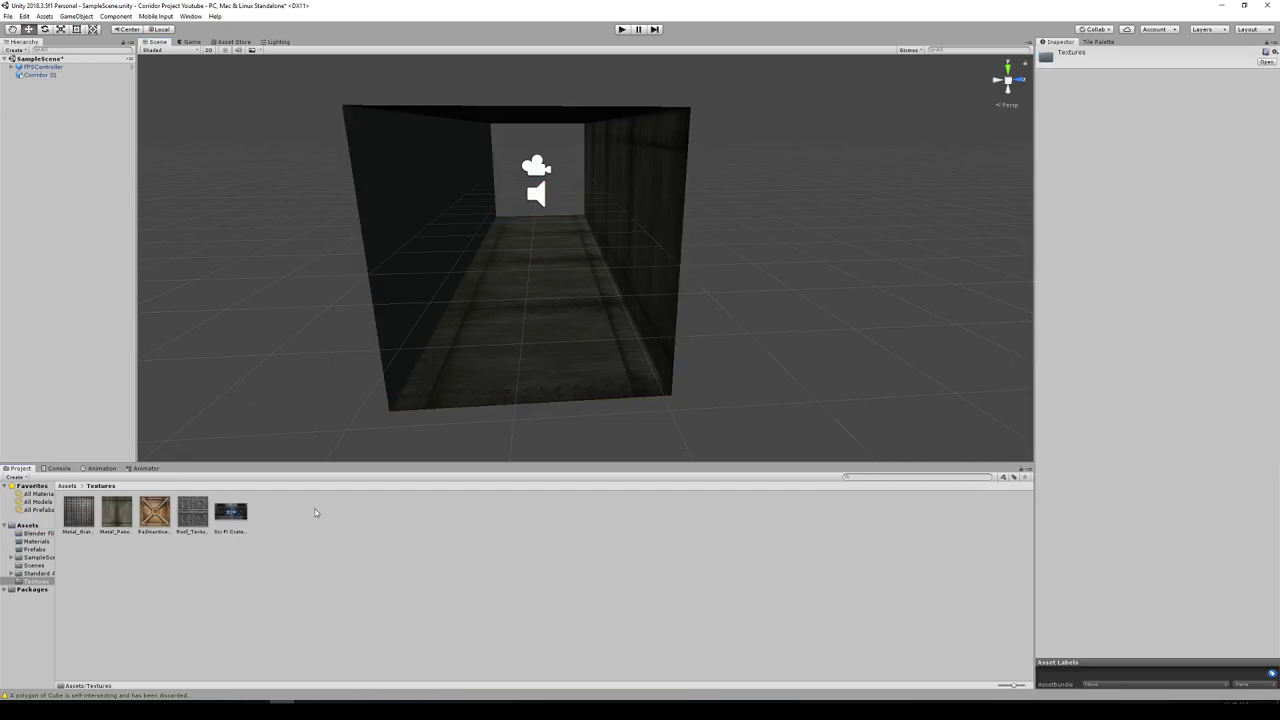
left_click(80, 518)
left_click(36, 542)
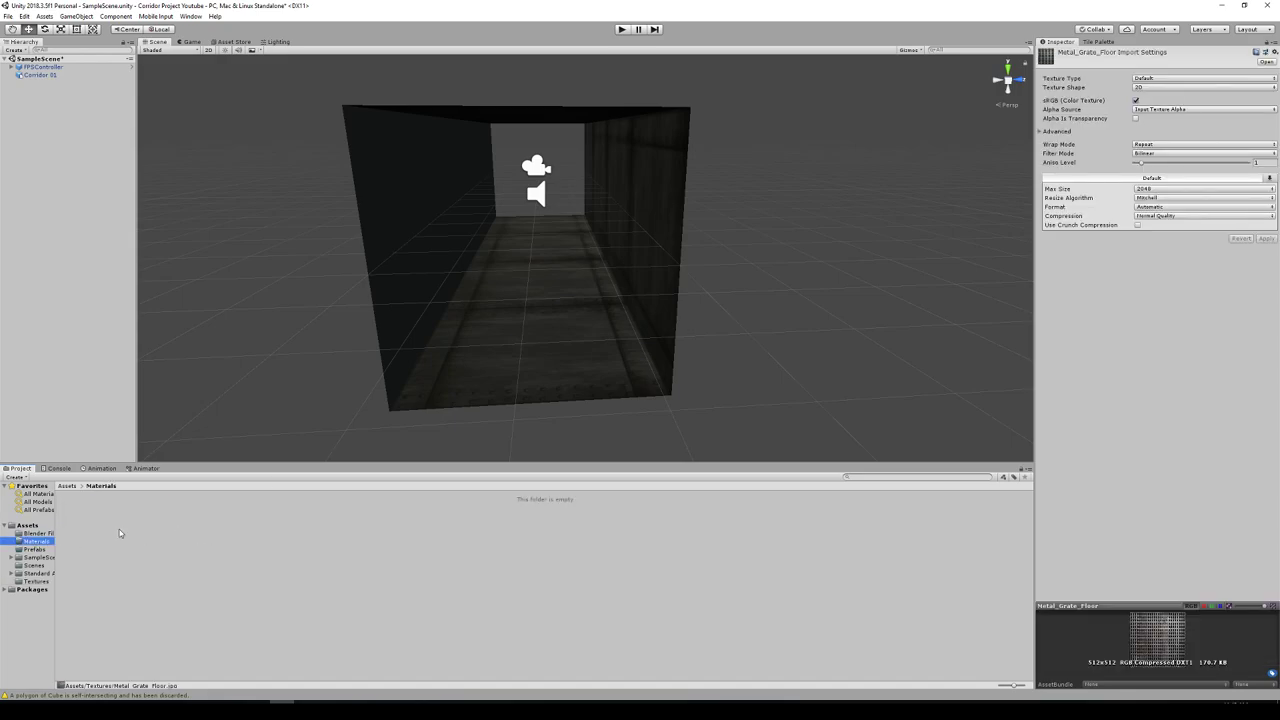
left_click(34, 581)
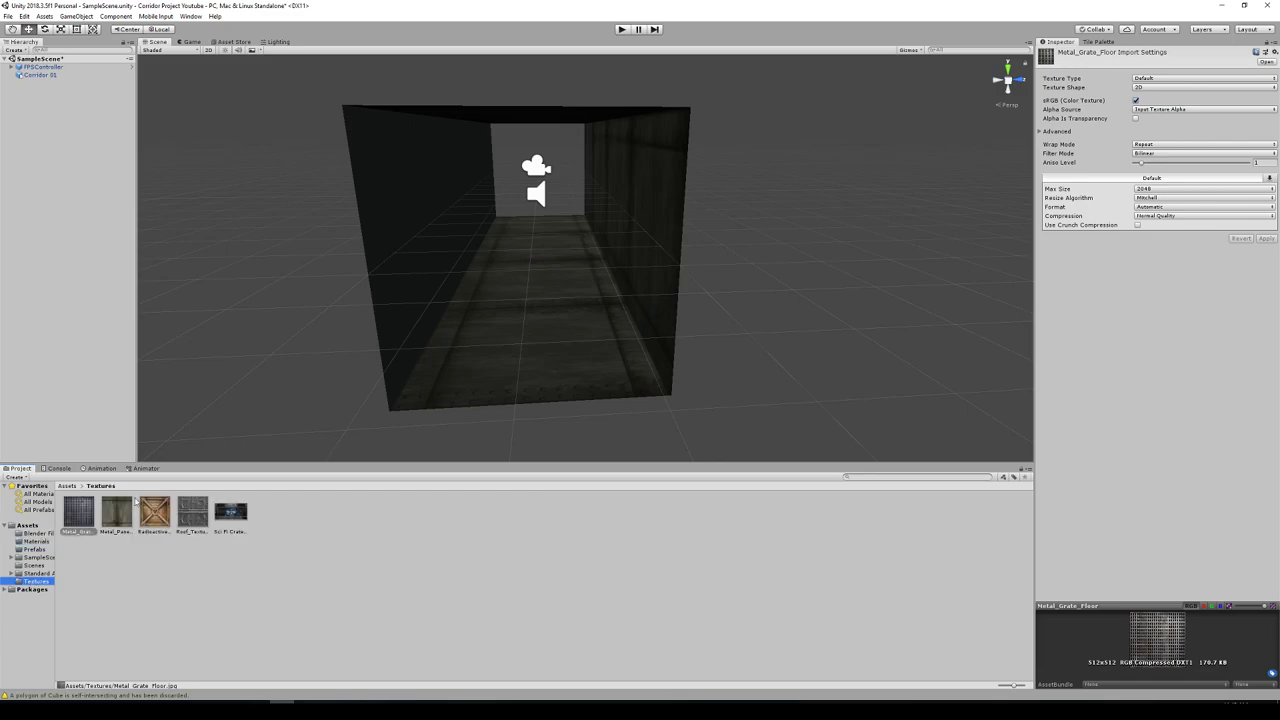
left_click_drag(82, 514, 528, 338)
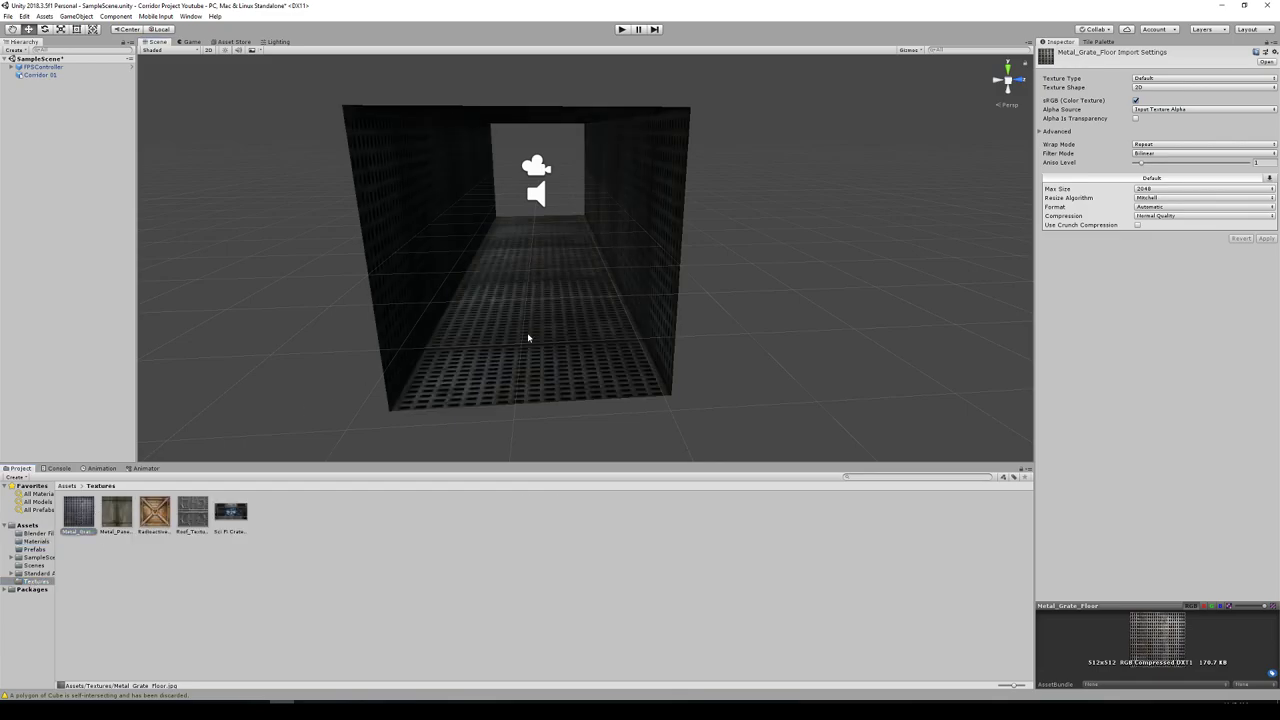
Check the Materials folder for the grate material, and apply the metal panel texture to the corridor at its side wall.
left_click(36, 541)
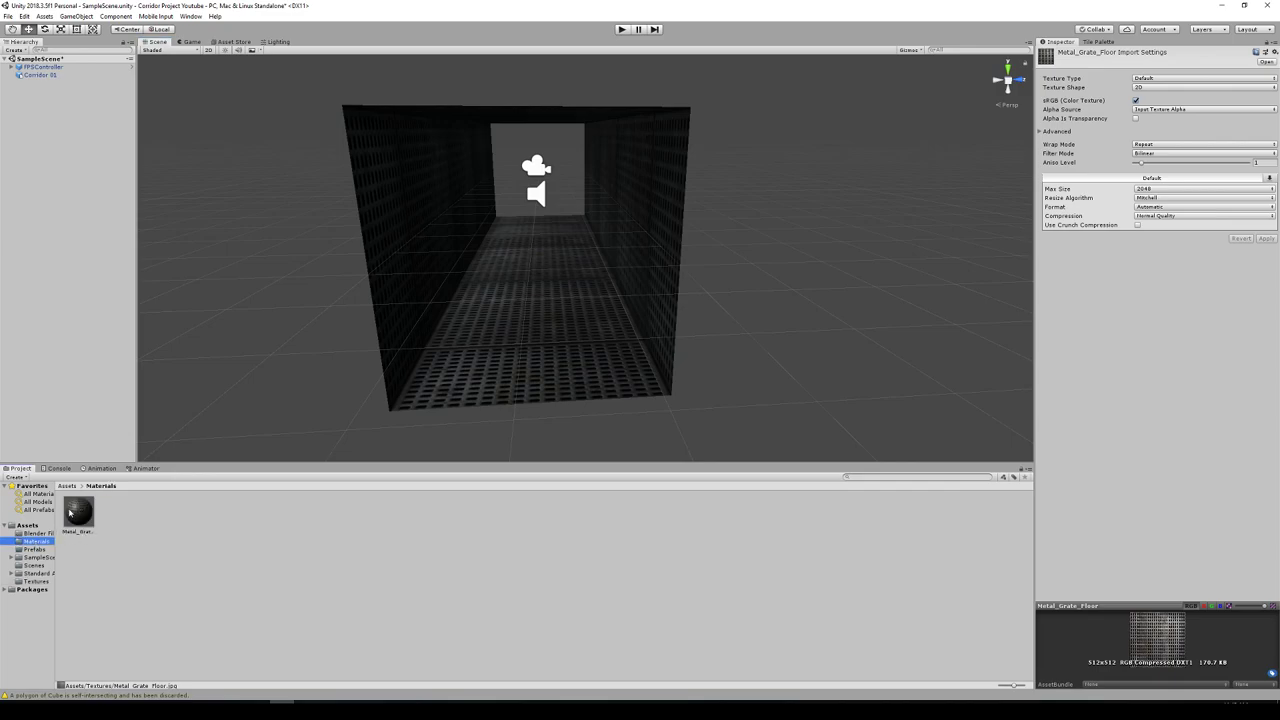
left_click(36, 581)
left_click(117, 515)
left_click_drag(117, 515, 610, 248)
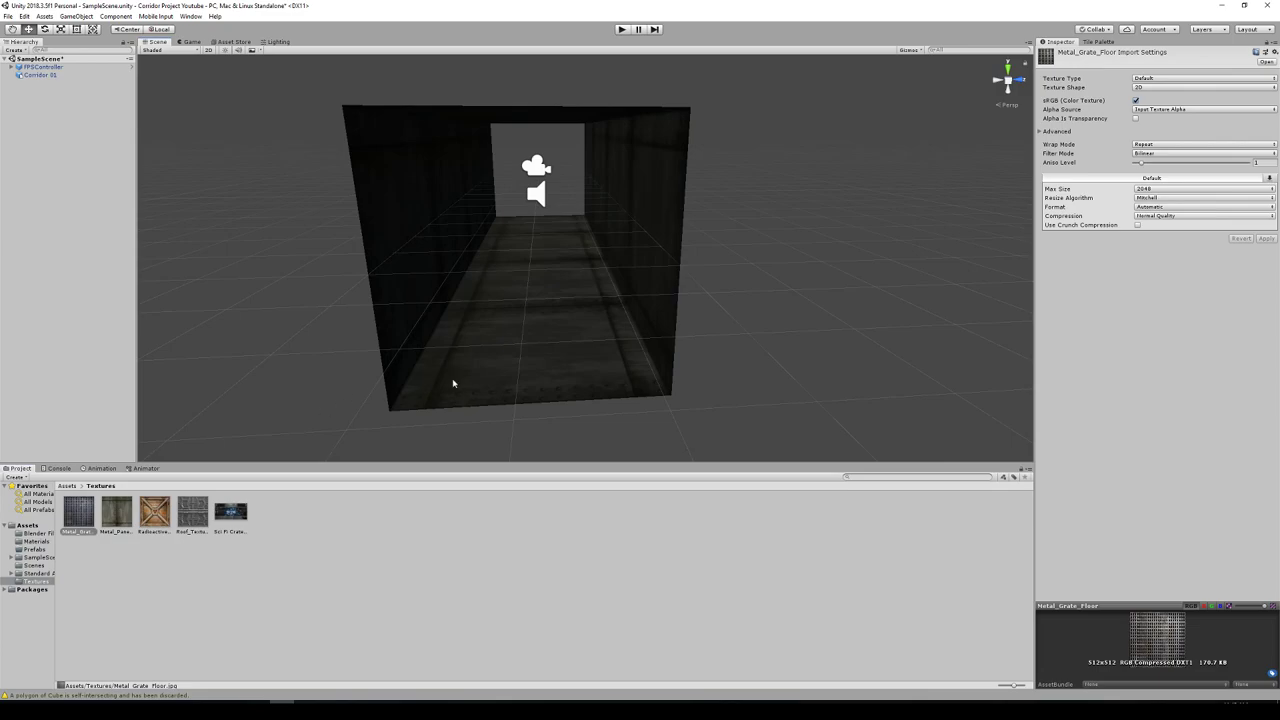
Apply the roof, radioactive crate and Sci Fi crate textures to the corridor in turn so that a material is generated for each.
left_click(116, 515)
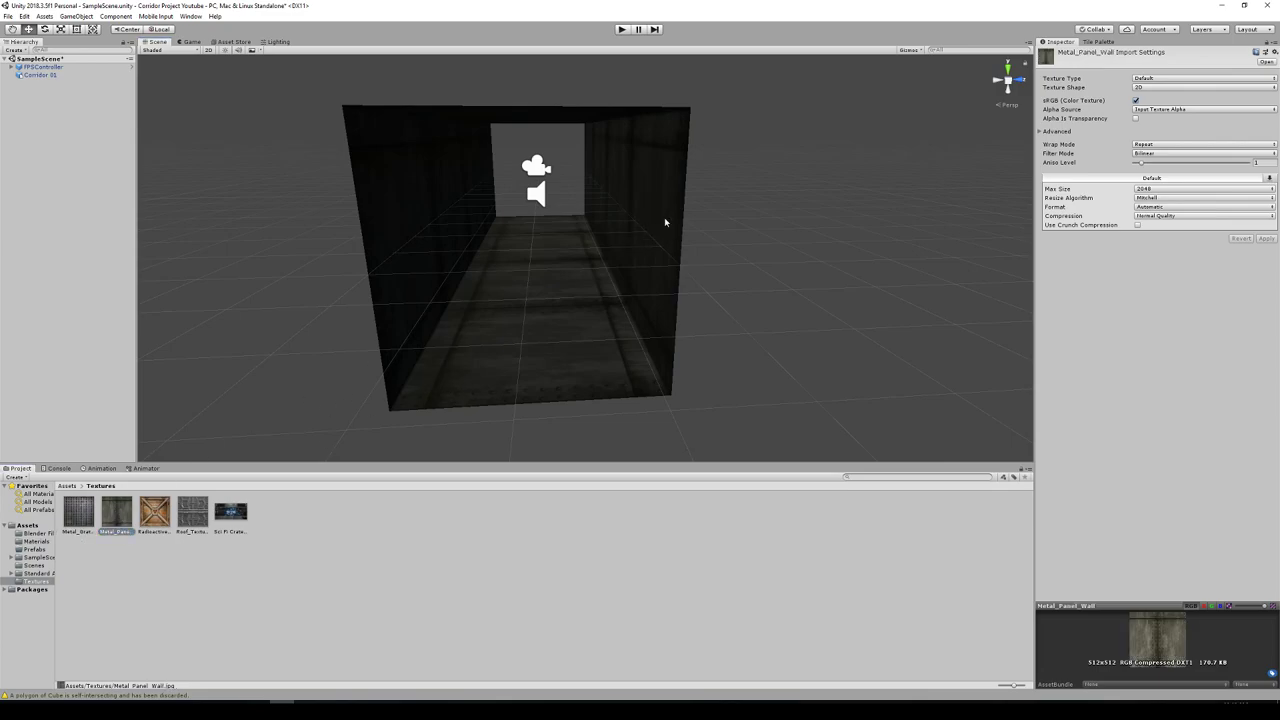
left_click(74, 517)
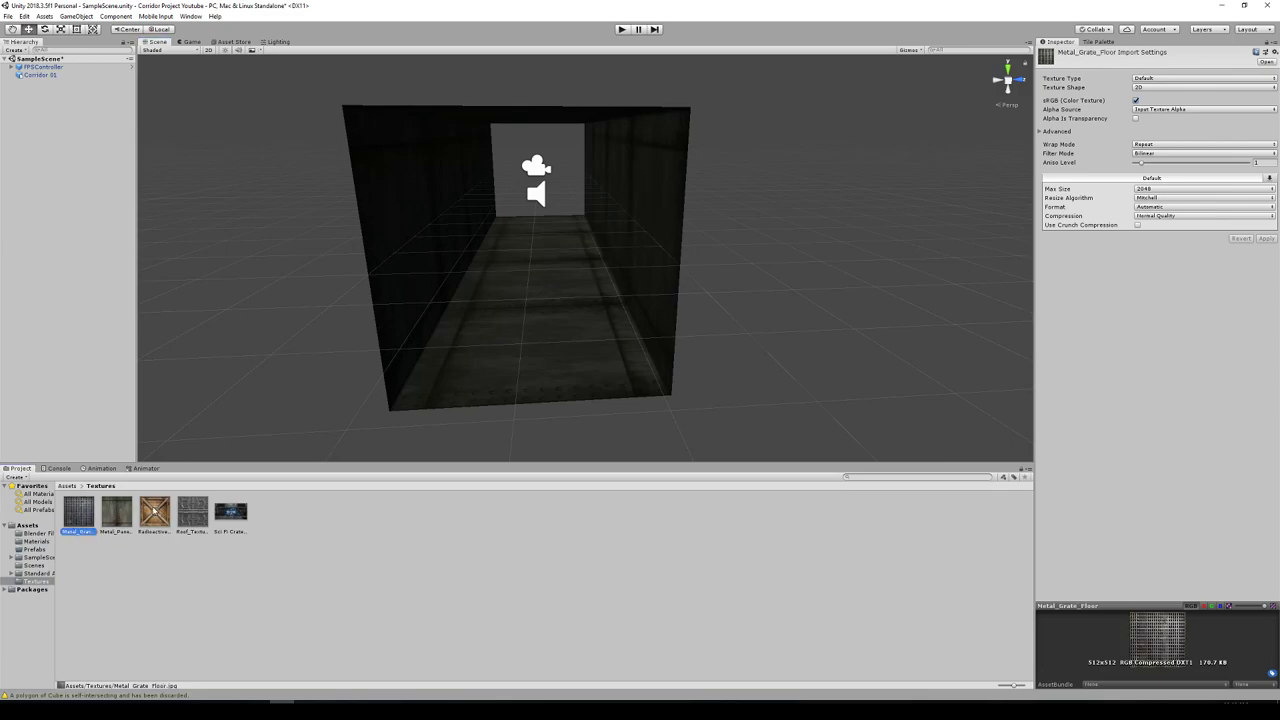
key("Right")
left_click_drag(192, 512, 514, 337)
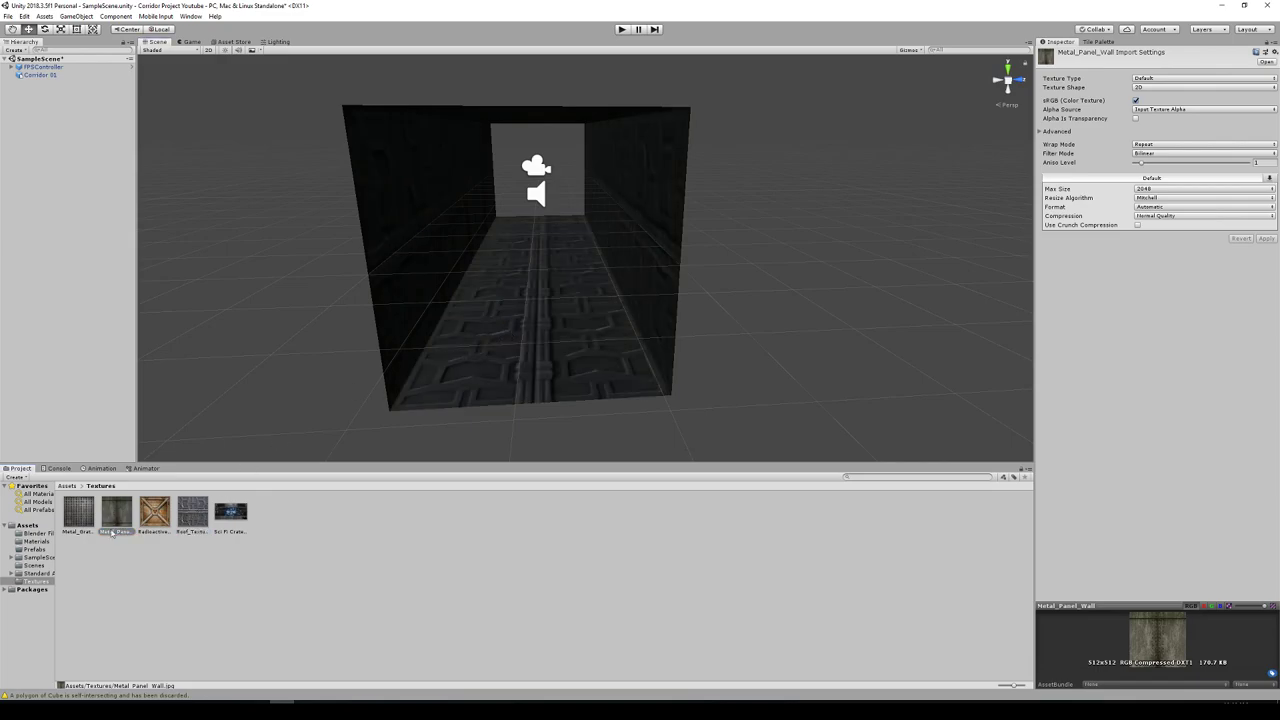
left_click_drag(158, 512, 507, 348)
left_click_drag(222, 515, 575, 306)
Assign the Metal_Grate_Floor material to the corridor's floor and the Metal_Panel_Wall material to both side walls.
left_click(38, 543)
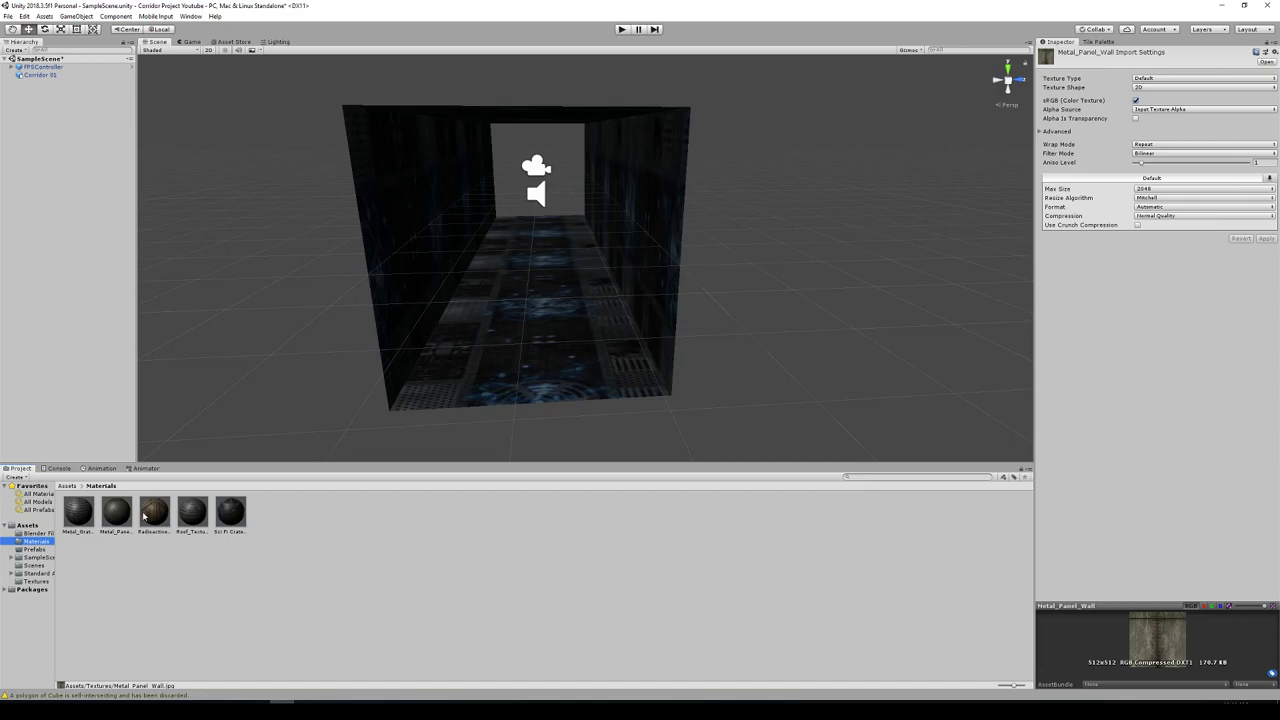
left_click_drag(78, 512, 530, 333)
left_click_drag(122, 513, 671, 234)
left_click_drag(118, 521, 423, 240)
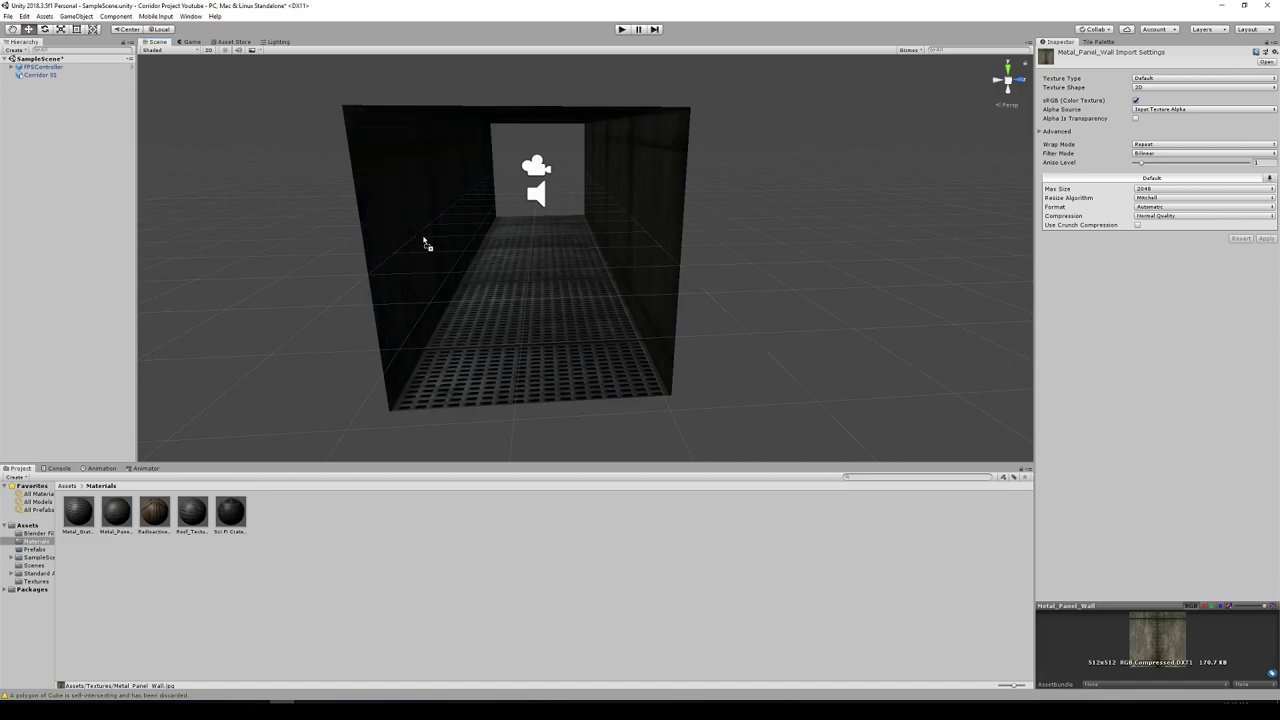
Assign the Roof_Texture material to the corridor's ceiling and inspect the textured corridor from outside.
middle_click_drag(580, 337, 589, 309)
right_click_drag(590, 440, 591, 305)
middle_click_drag(591, 303, 591, 314)
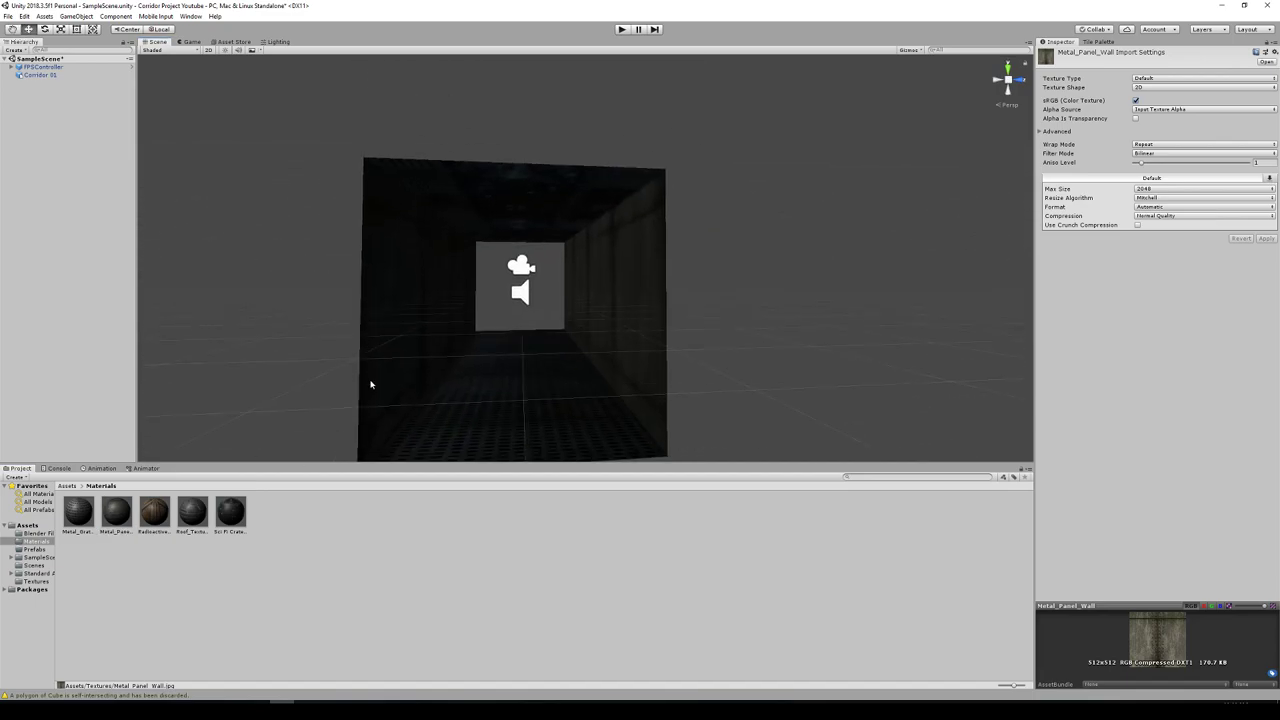
left_click_drag(192, 514, 554, 208)
scroll(600, 260, "down", 3)
middle_click_drag(607, 267, 586, 319)
left_click_drag(587, 321, 566, 369, "alt")
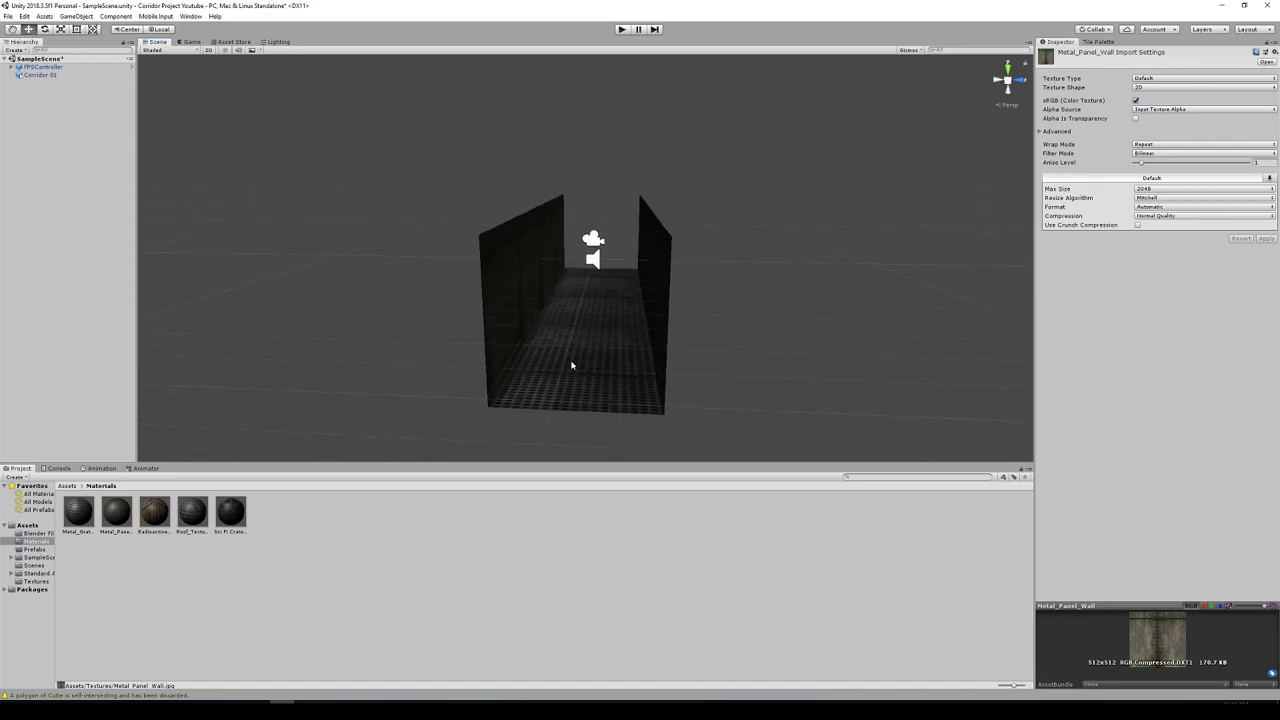
scroll(608, 326, "up", 5)
scroll(558, 311, "down", 5)
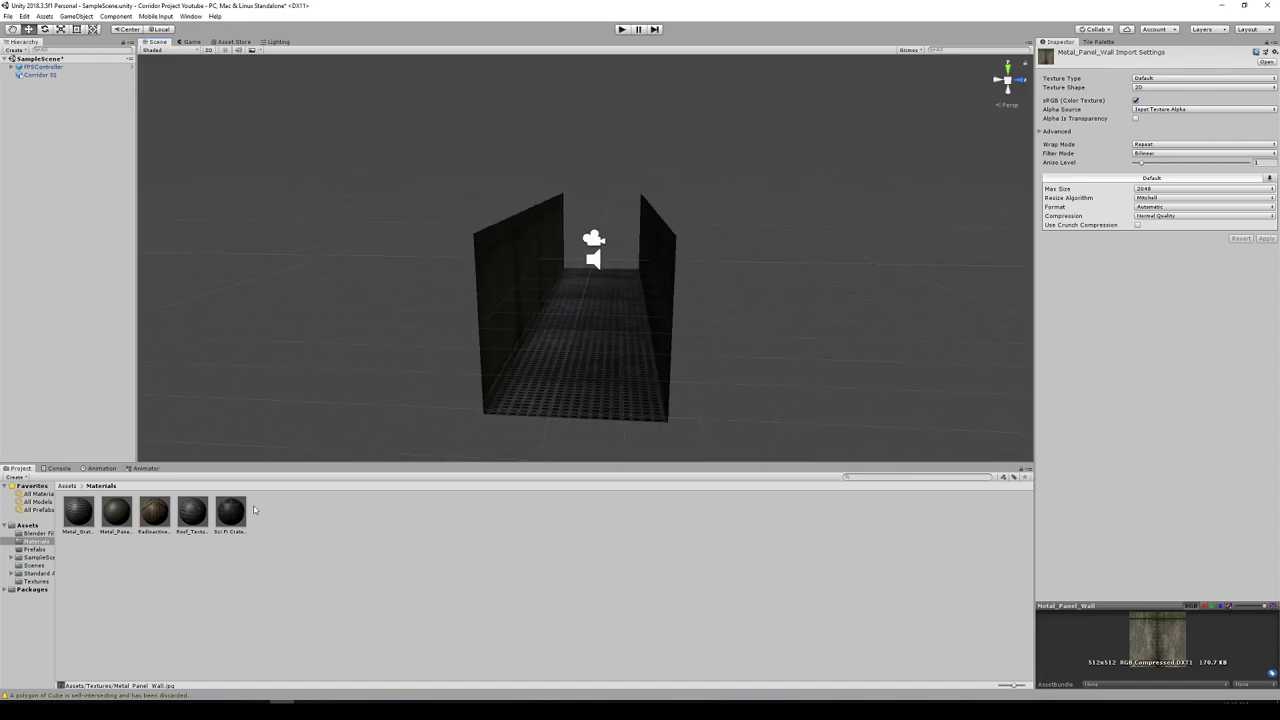
Mark the Corridor 01 object as Static.
left_click(575, 366)
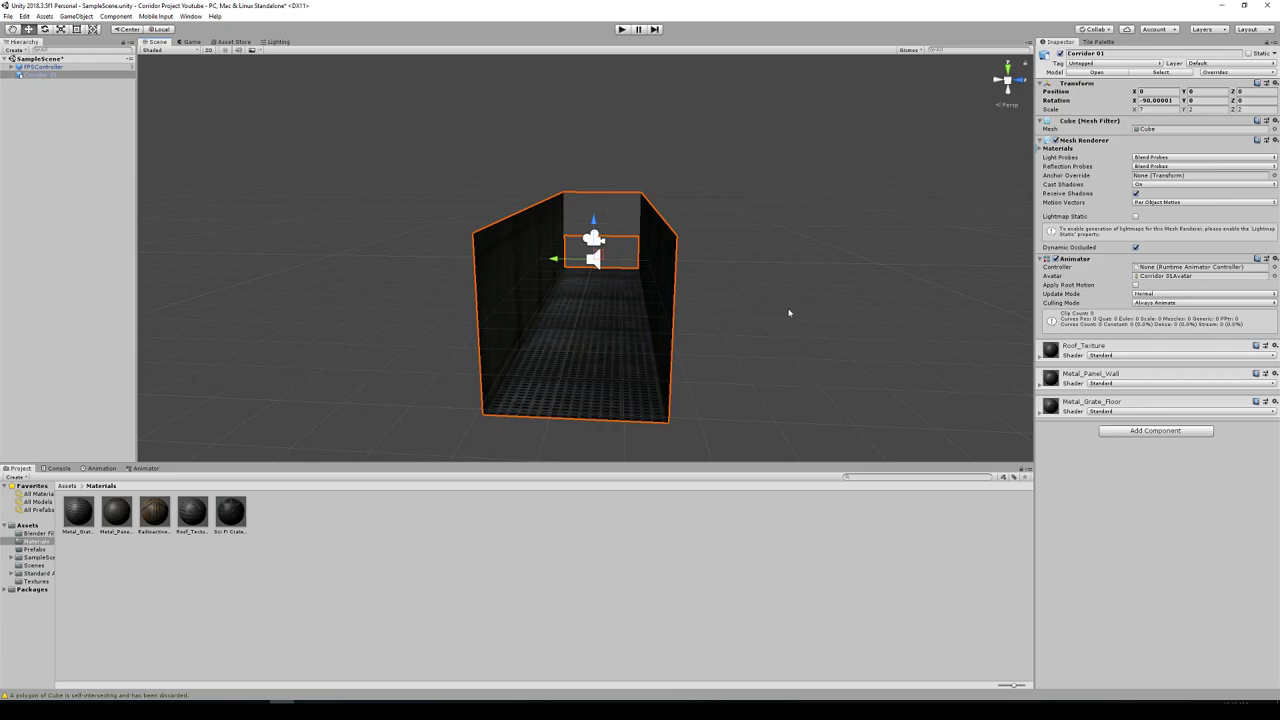
left_click(1248, 54)
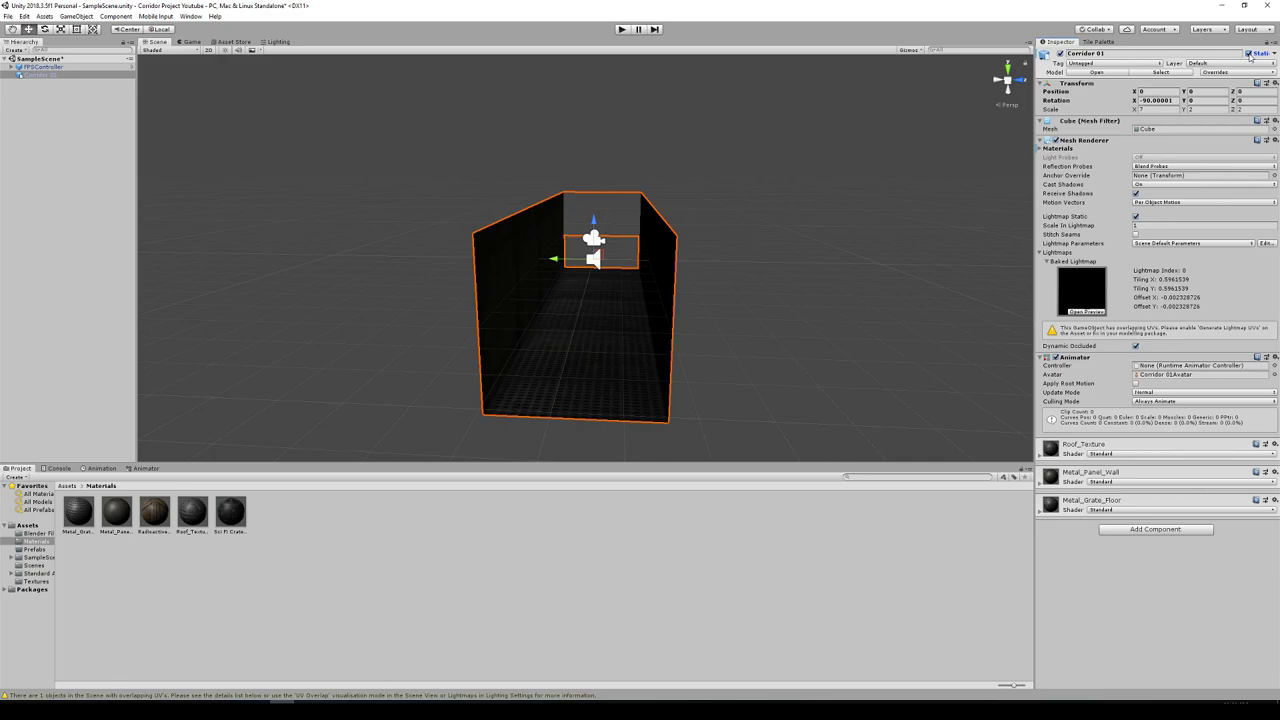
left_click(621, 350)
left_click(621, 350)
right_click_drag(830, 285, 698, 310)
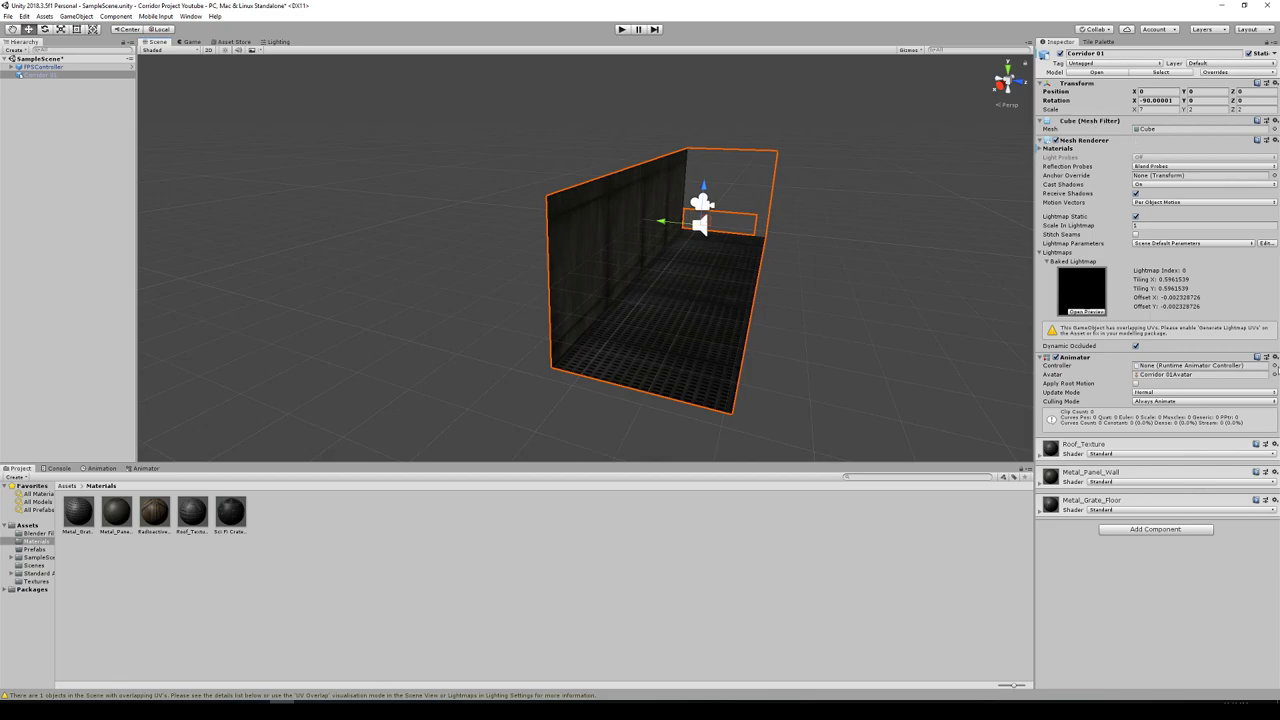
Remove the Animator component from Corridor 01 and add a Mesh Collider to it.
left_click(1275, 357)
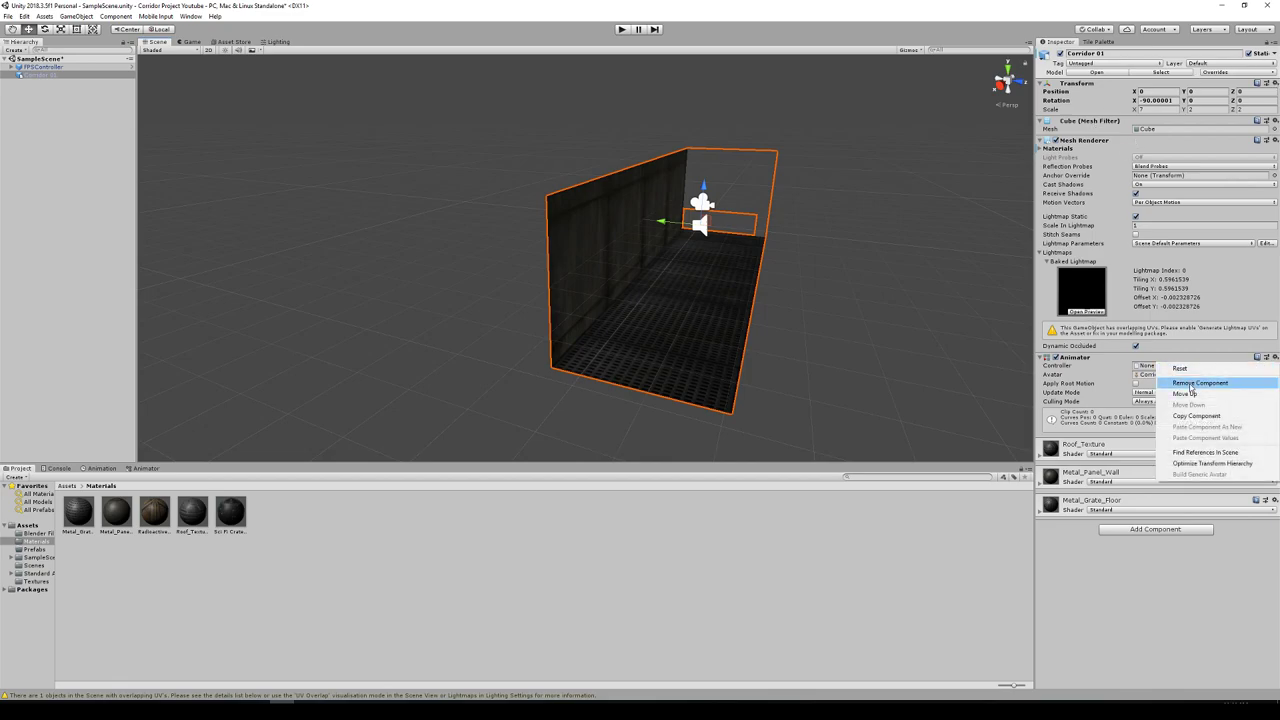
left_click(1198, 383)
left_click(1118, 457)
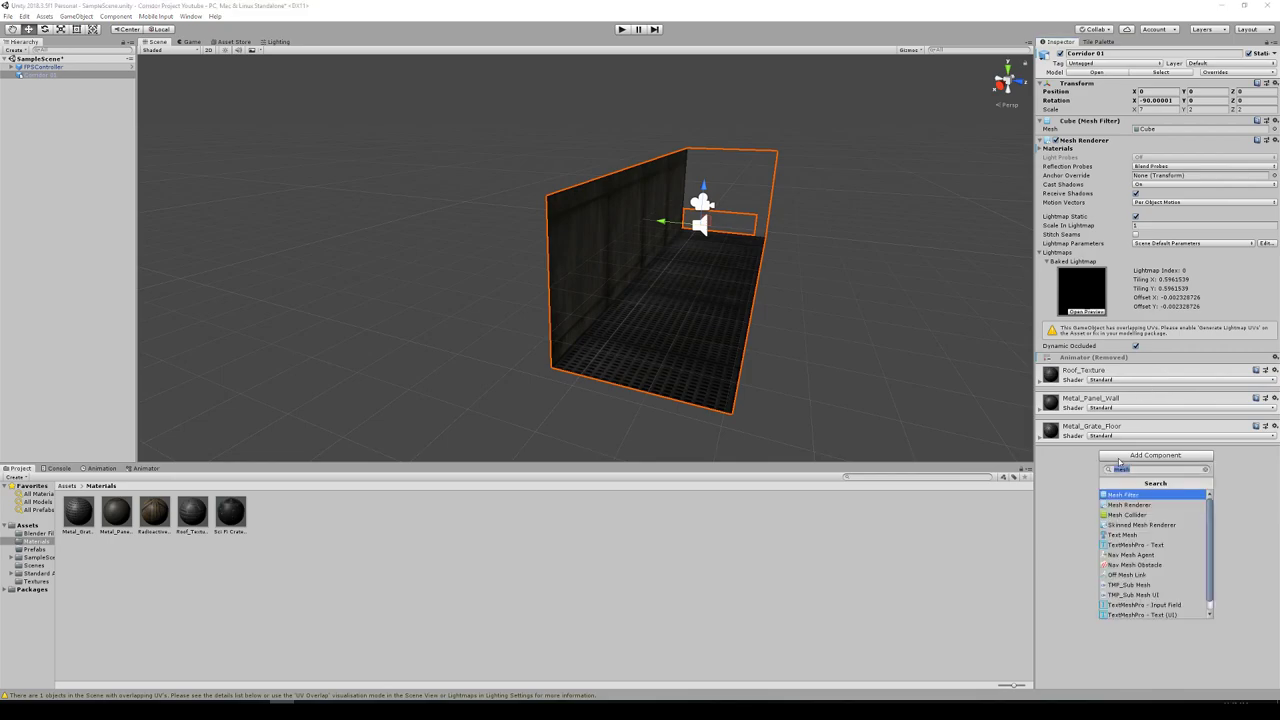
type("mesh")
left_click(1120, 515)
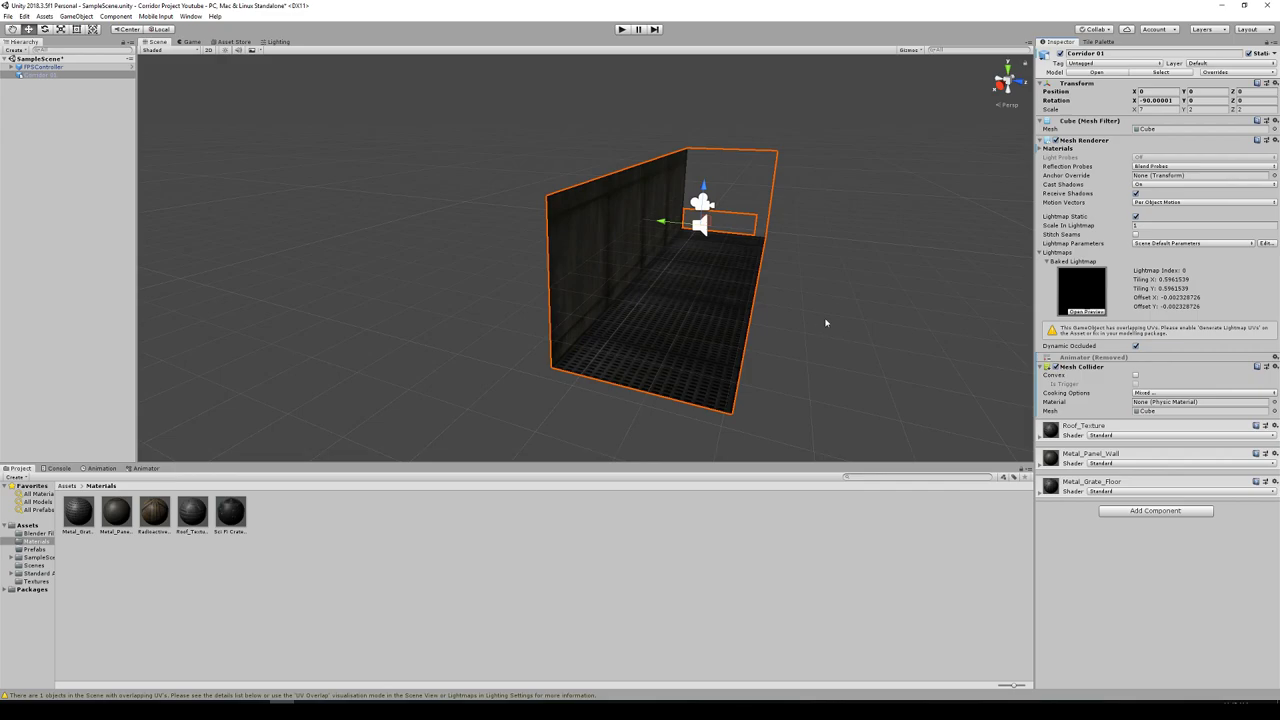
Play-test the unlit corridor, and compare the Scene view with scene lighting on and off.
left_click(622, 29)
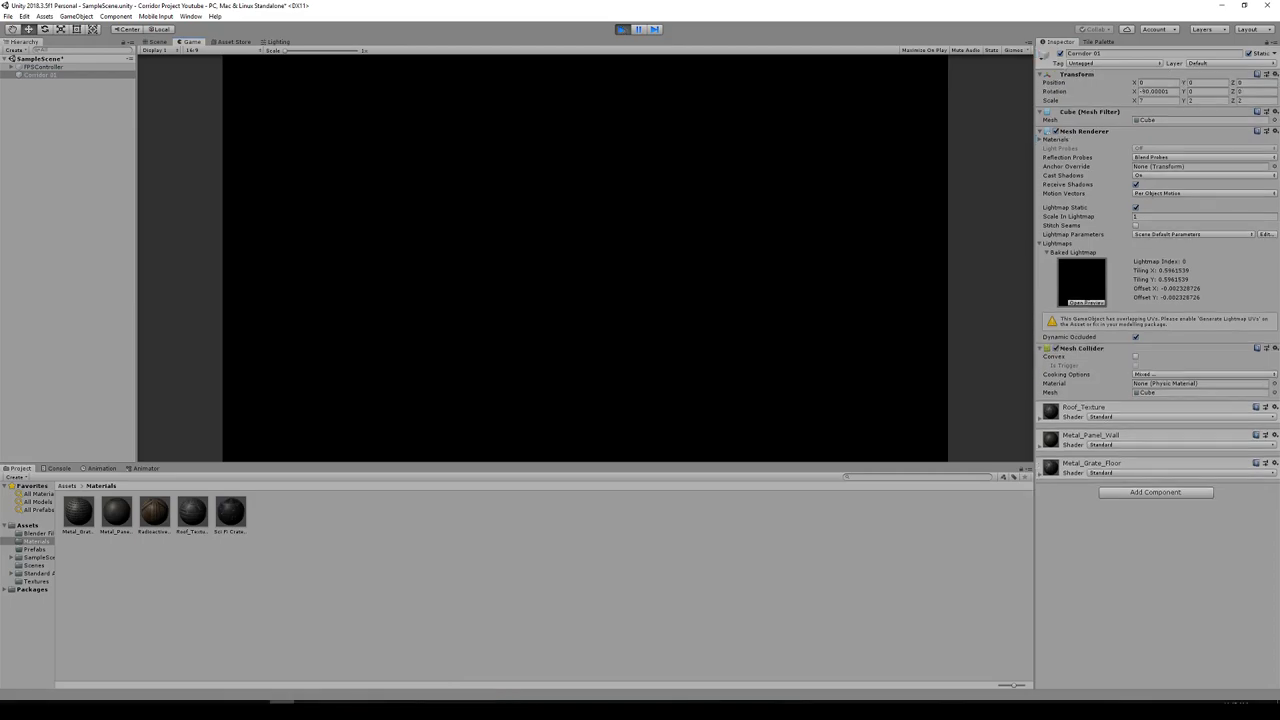
left_click(624, 29)
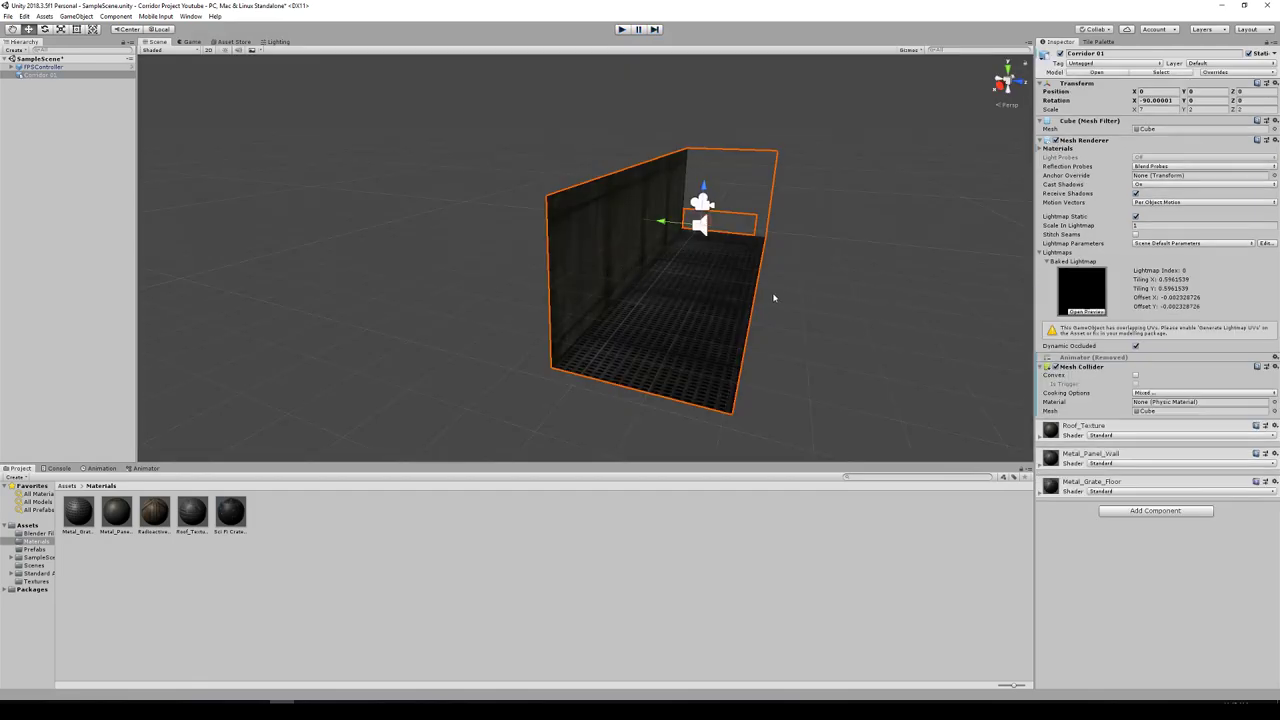
scroll(774, 298, "down", 1)
left_click(225, 50)
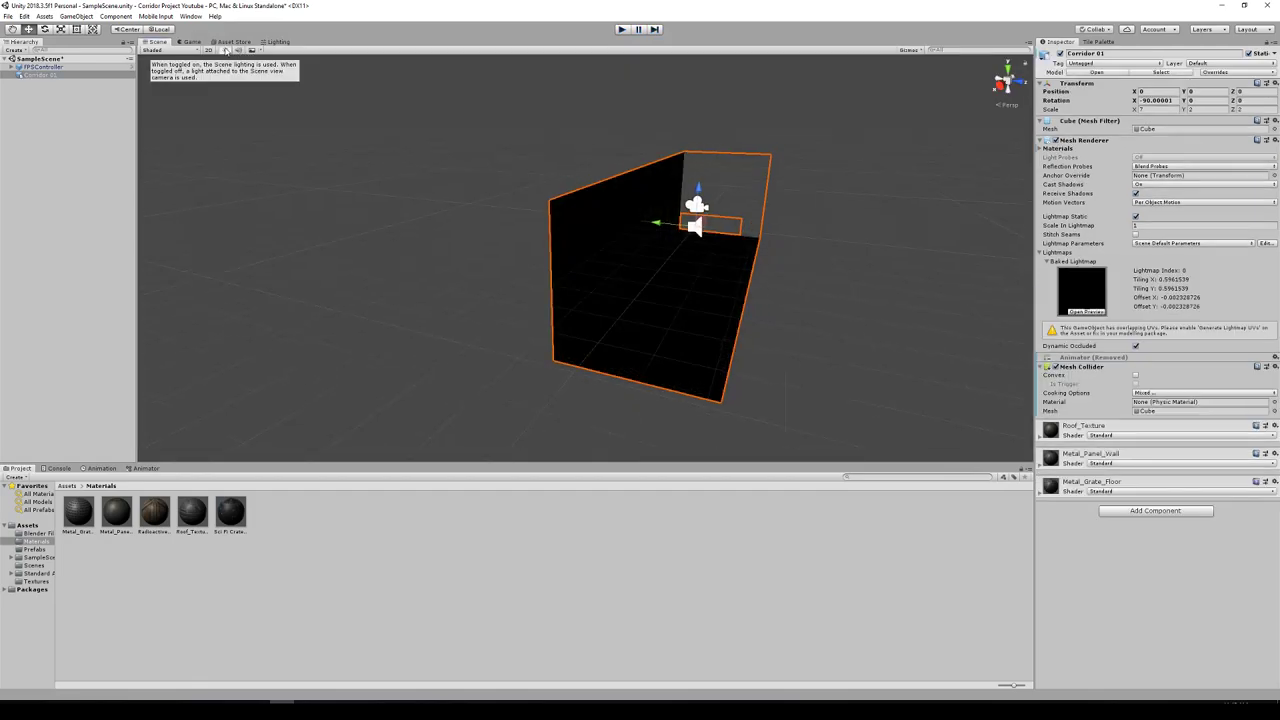
left_click(225, 50)
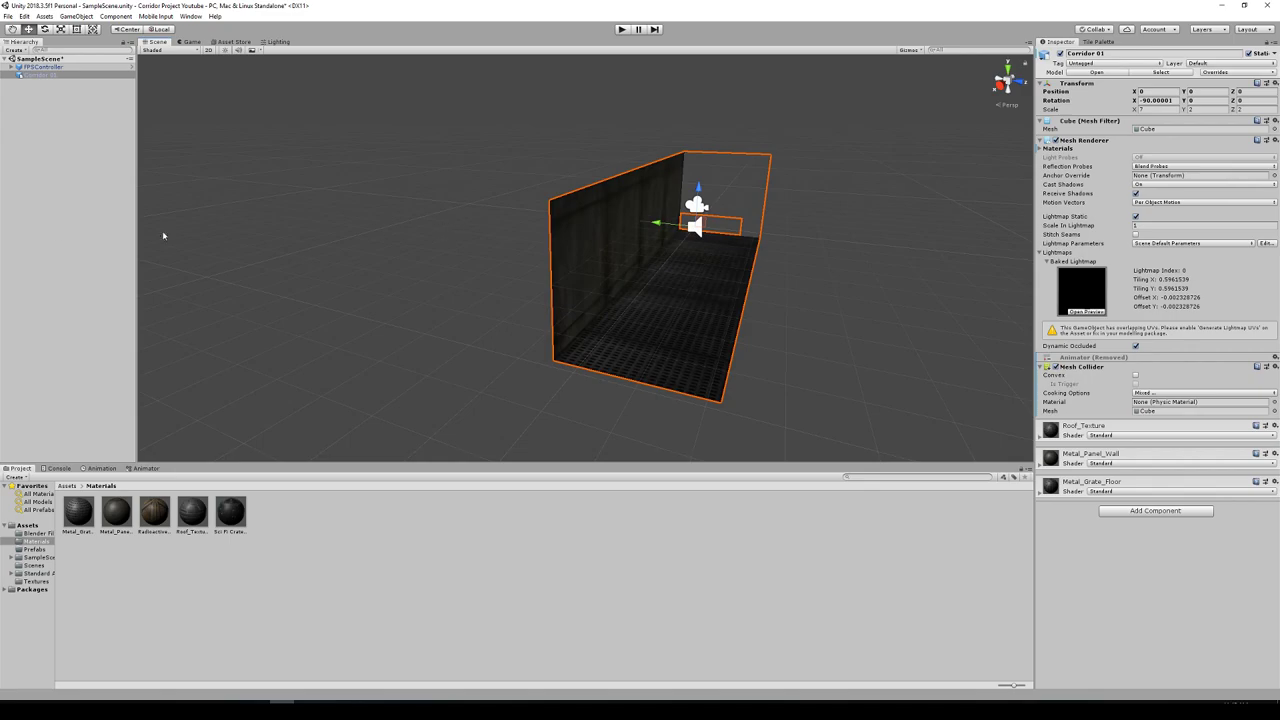
Add an Area Light to the scene and reset its position to the origin.
left_click(14, 210)
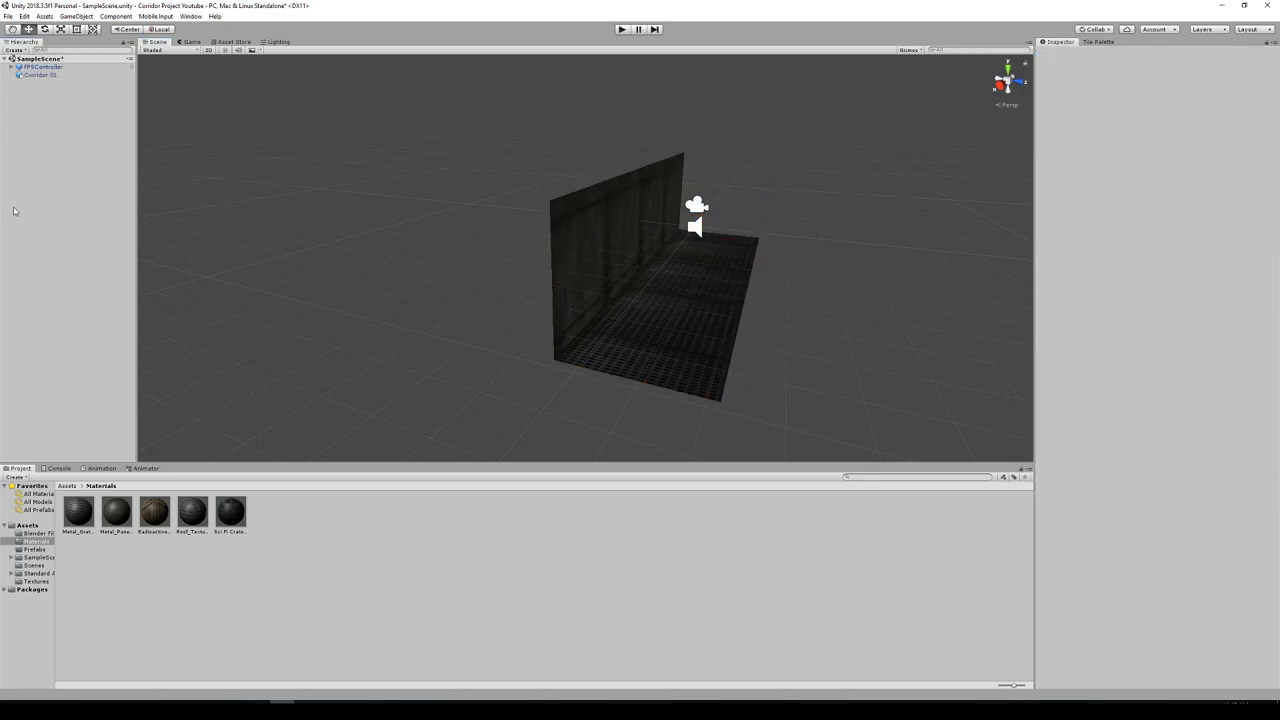
right_click(46, 145)
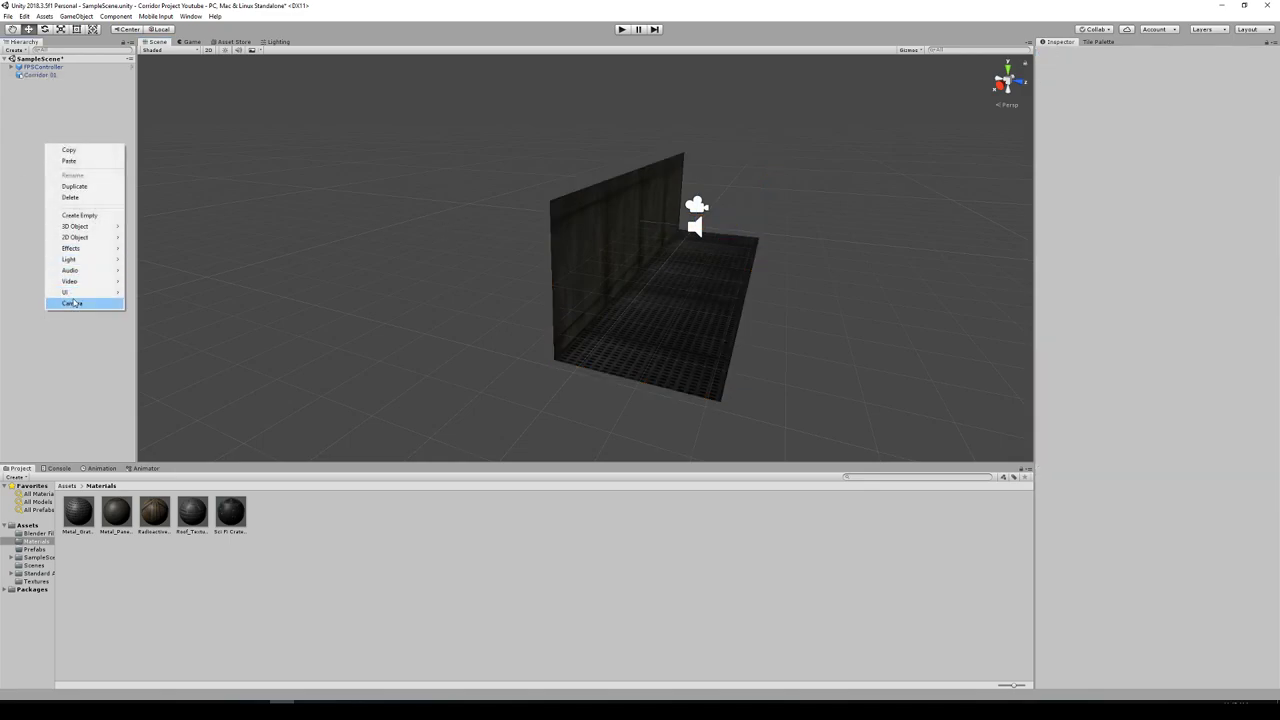
mouse_move(72, 259)
left_click(178, 292)
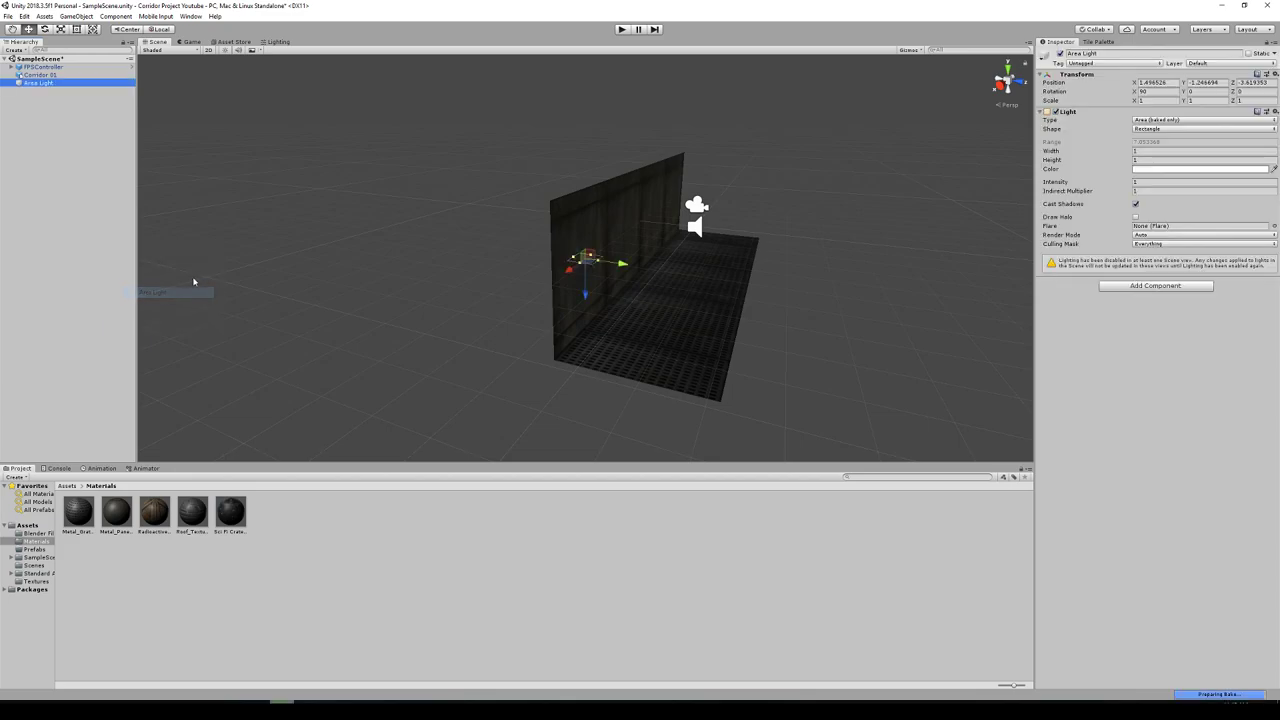
left_click(1274, 74)
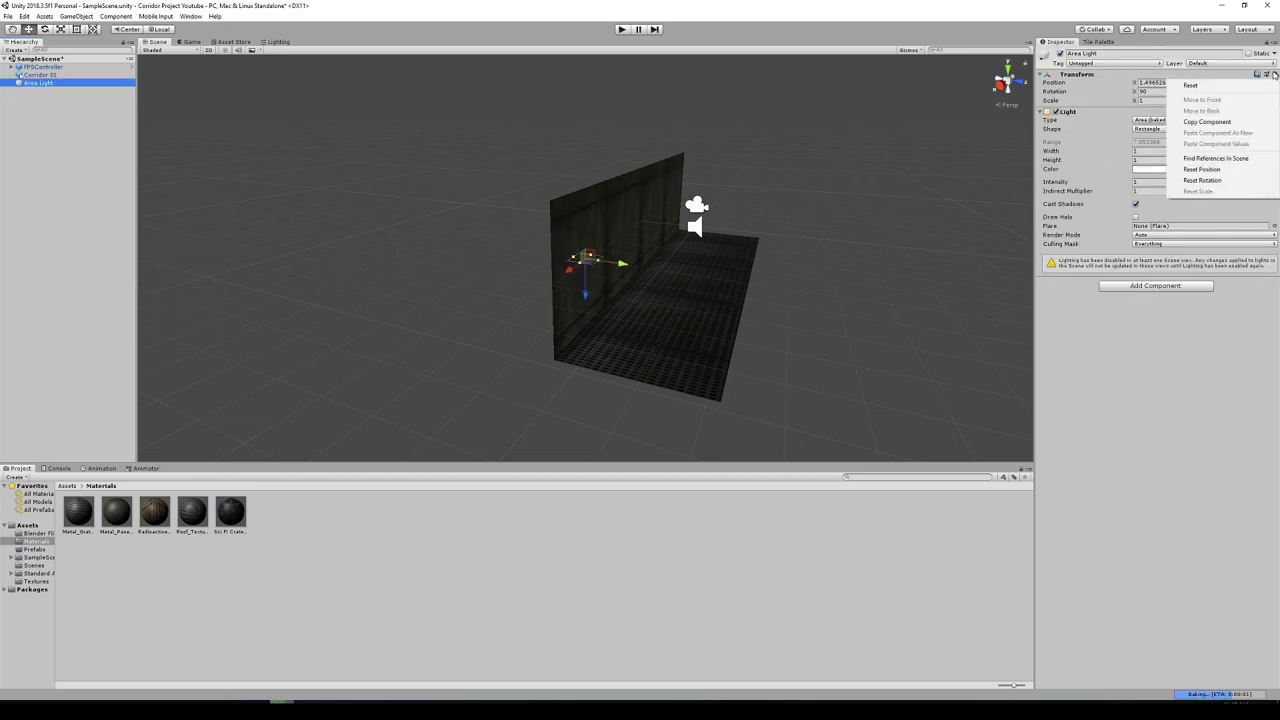
left_click(1203, 169)
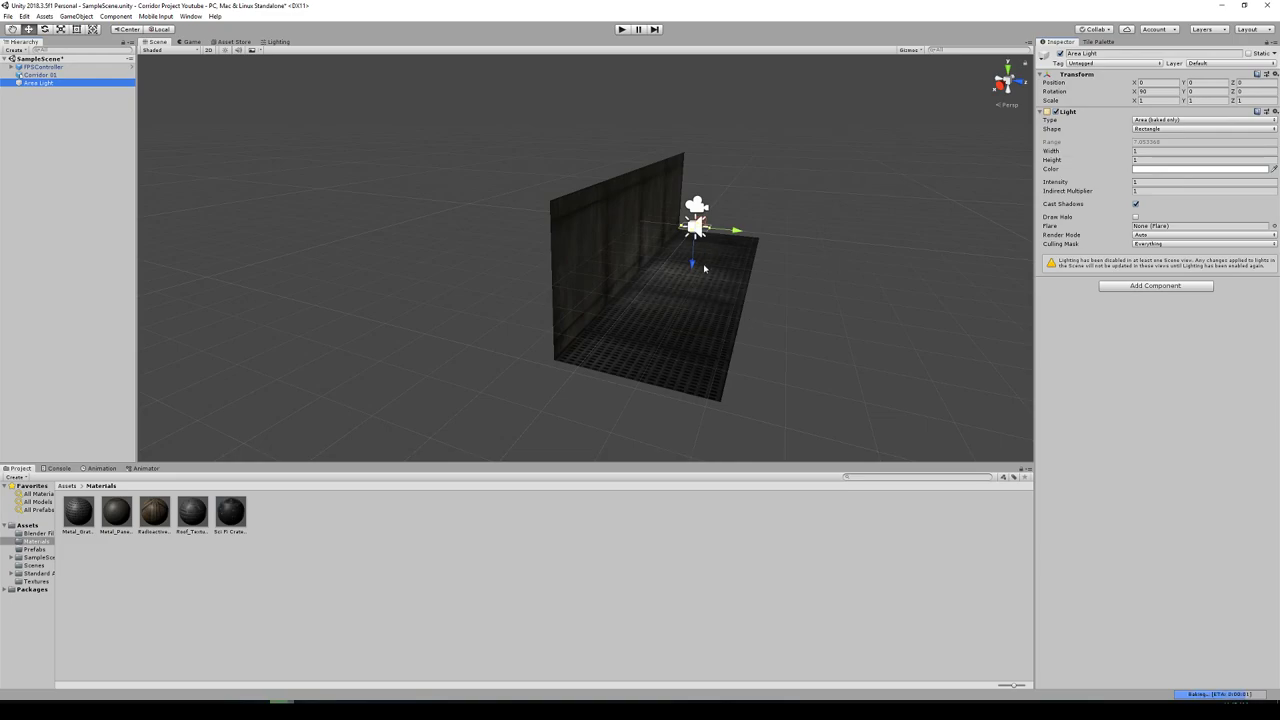
Set the Area Light's intensity to 7.
scroll(766, 300, "up", 5)
scroll(761, 291, "down", 3)
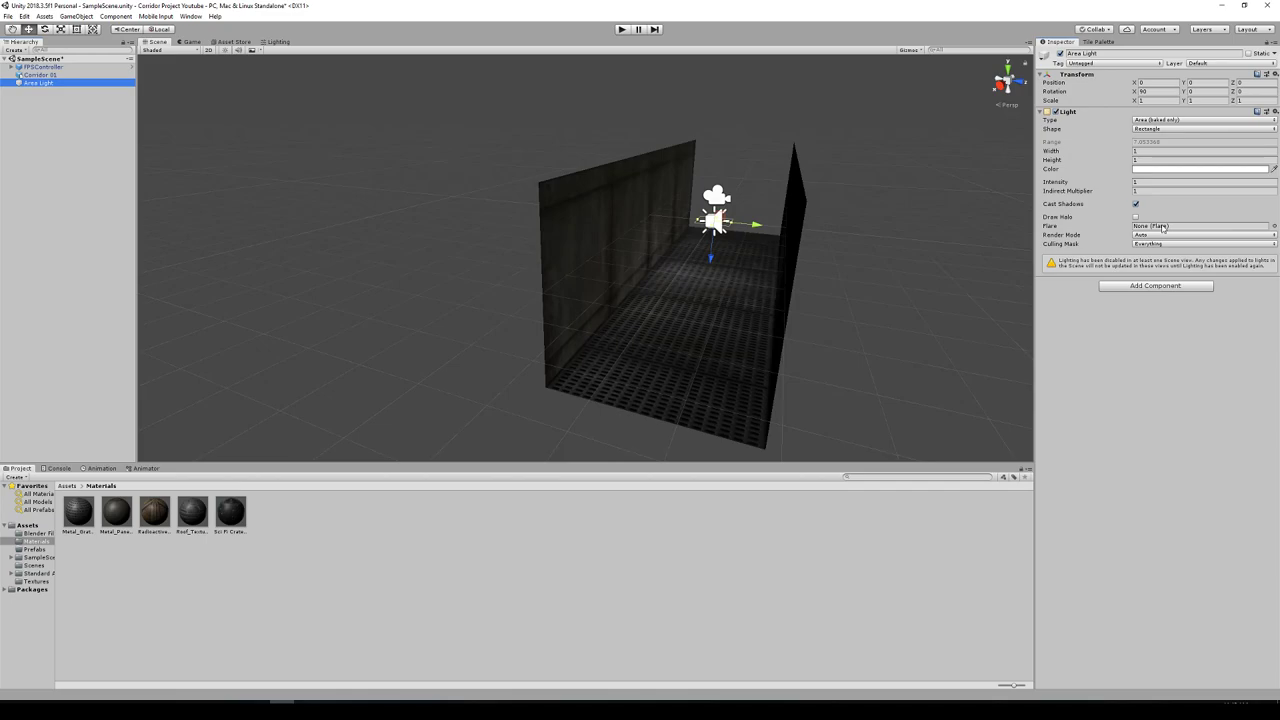
left_click(1154, 183)
type("7")
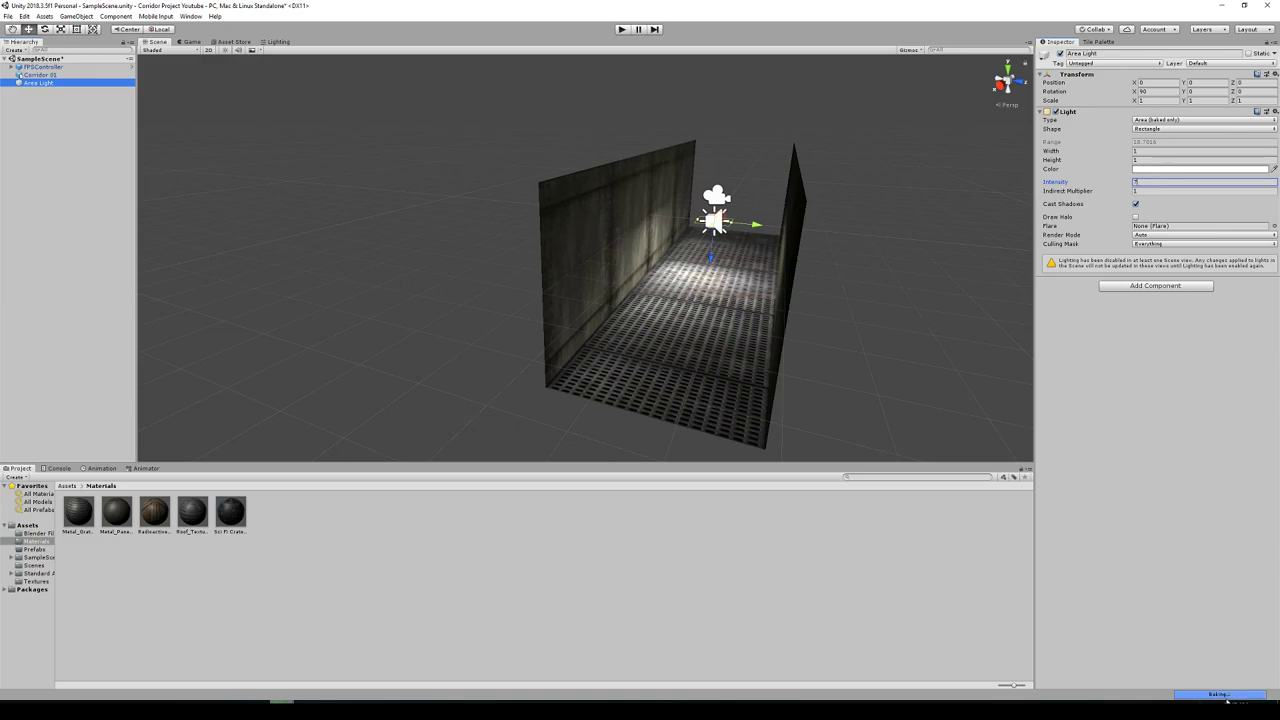
Play-test the corridor to check how the area light illuminates the floor, walls and roof.
left_click(622, 30)
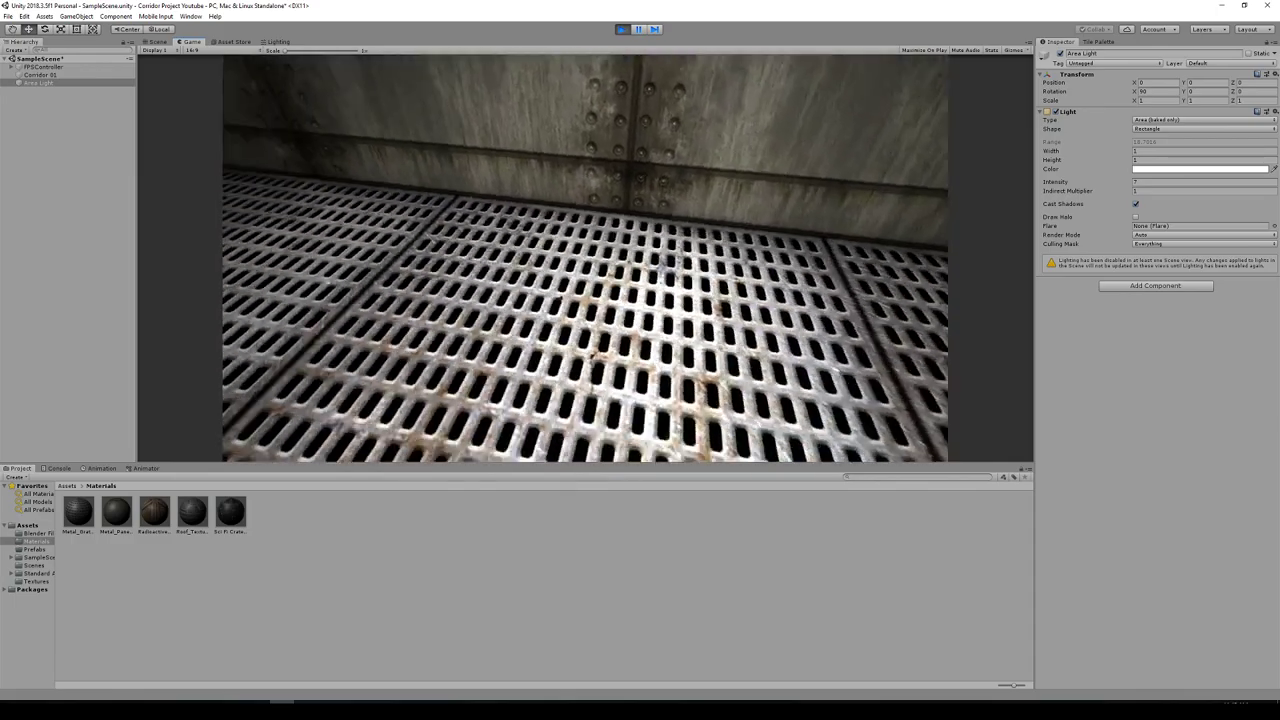
key("Escape")
left_click(621, 30)
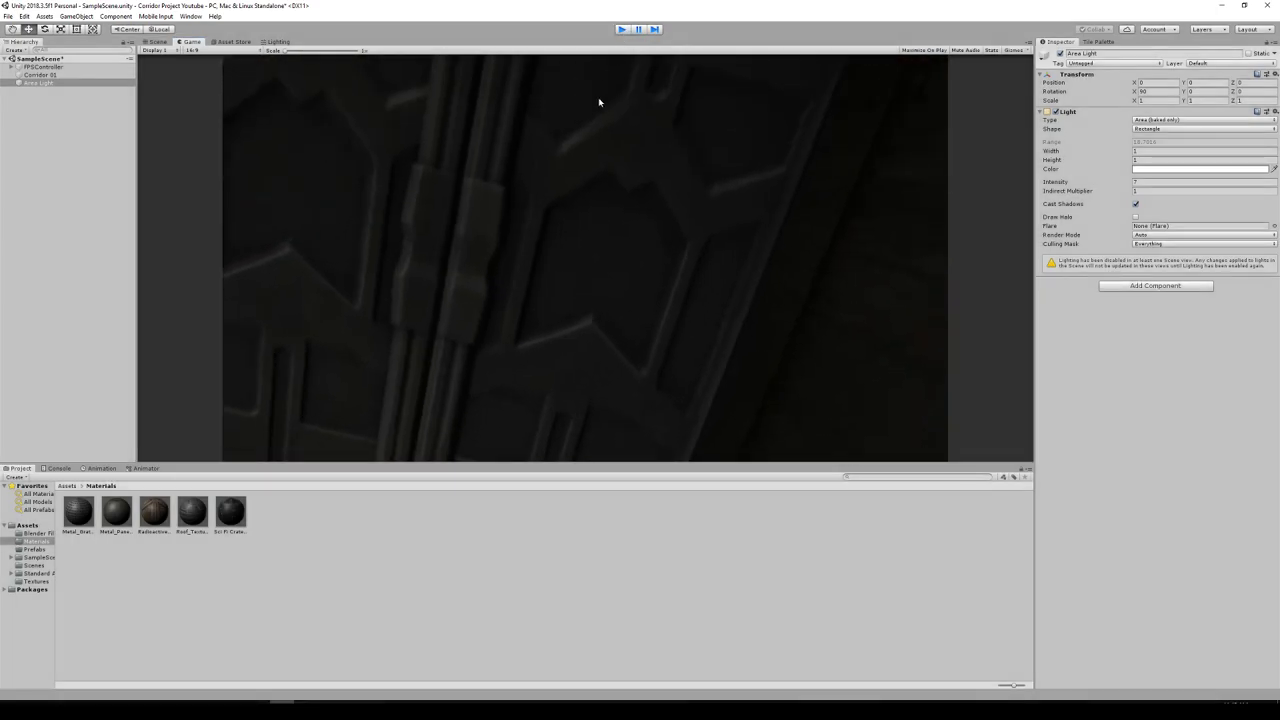
Raise the Area Light to Y position 1.78 near the ceiling and play-test the corridor again.
left_click_drag(734, 268, 658, 235, "alt")
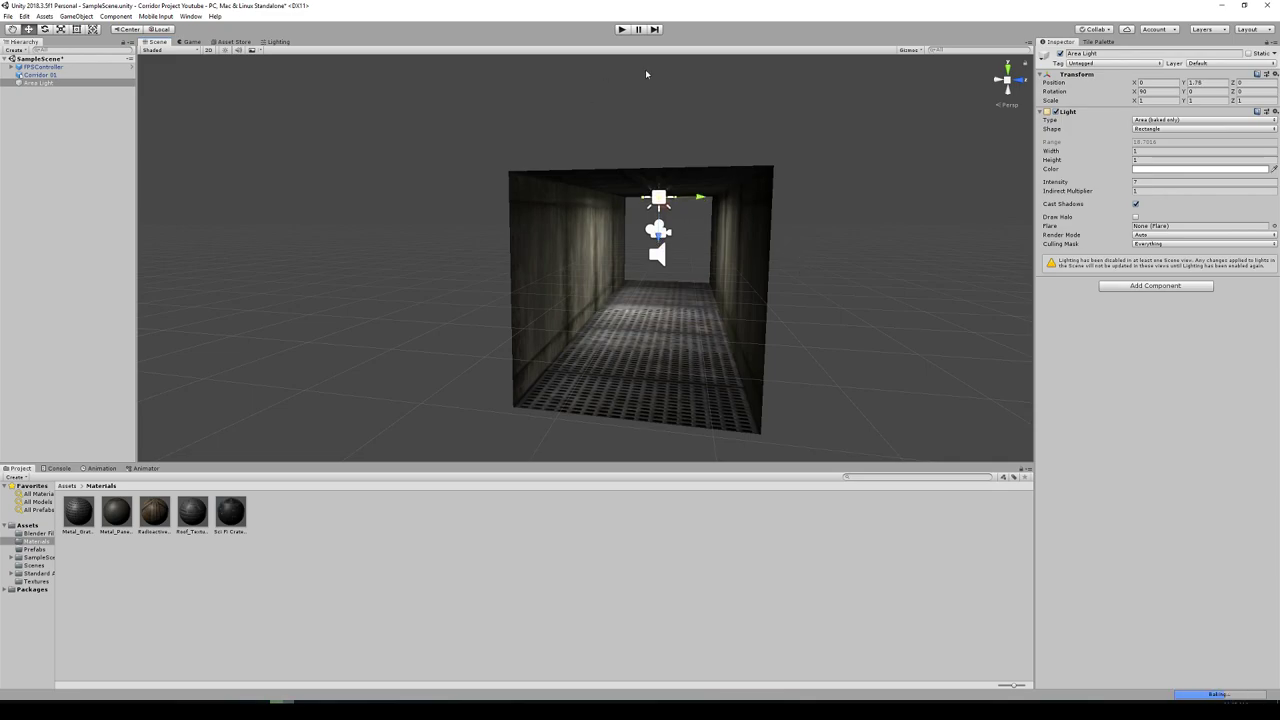
left_click(621, 29)
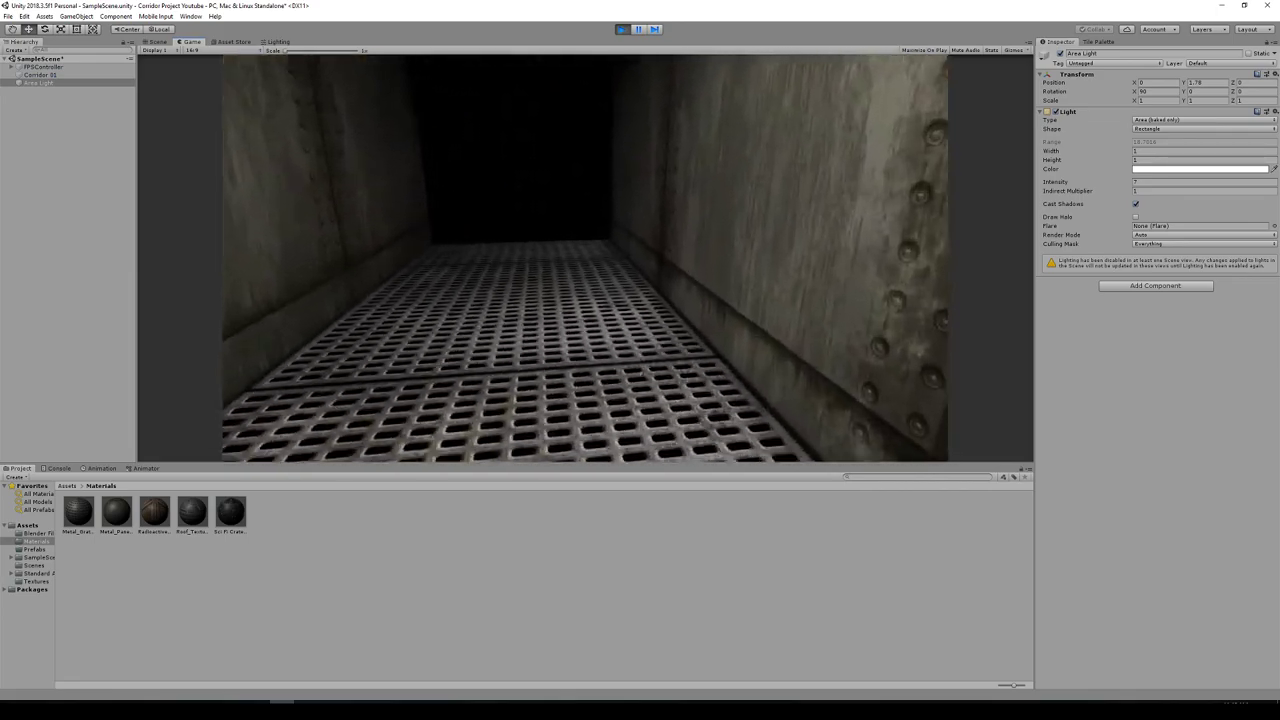
left_click(626, 30)
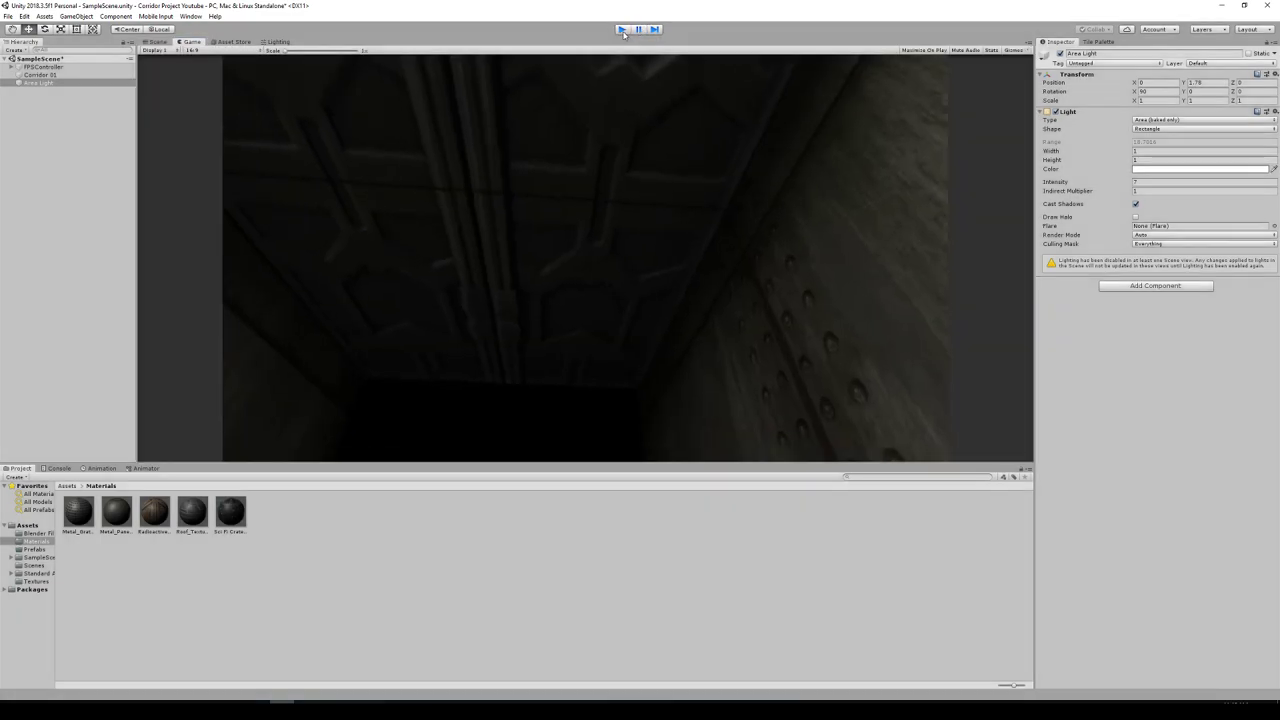
left_click(626, 31)
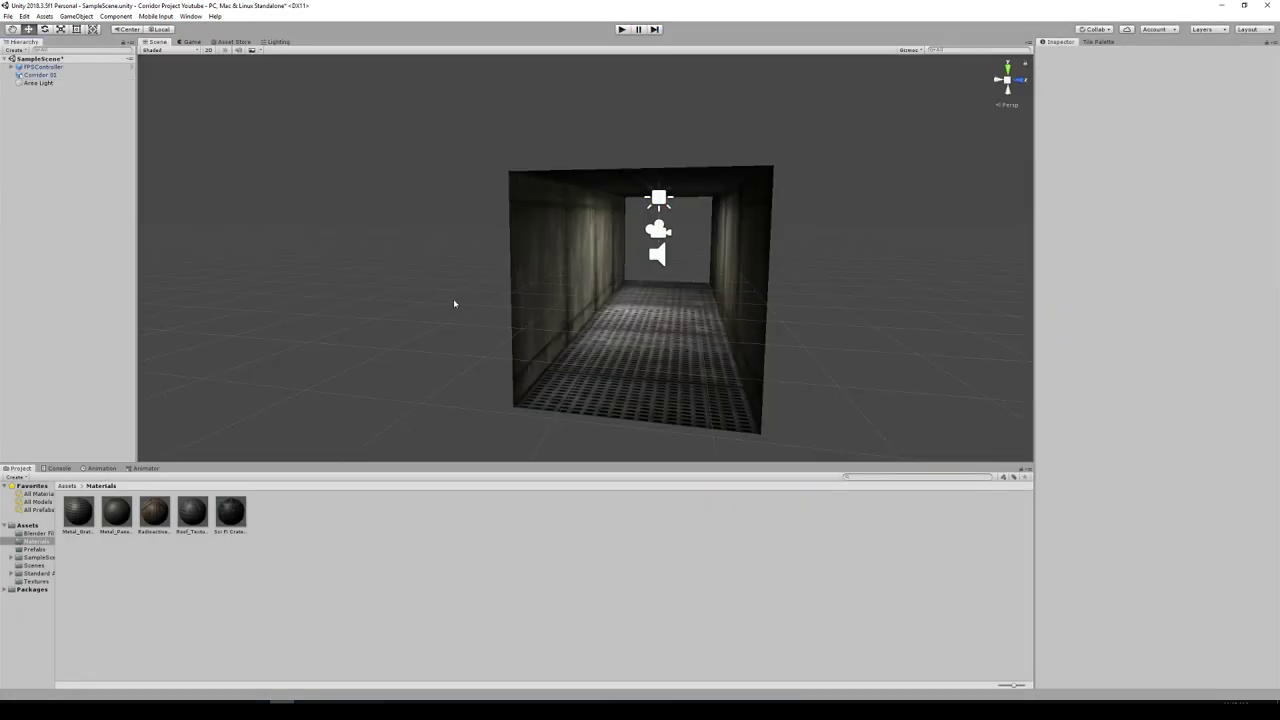
Save the corridor, Corridor 01, as an original prefab in the Prefabs folder.
left_click(557, 263)
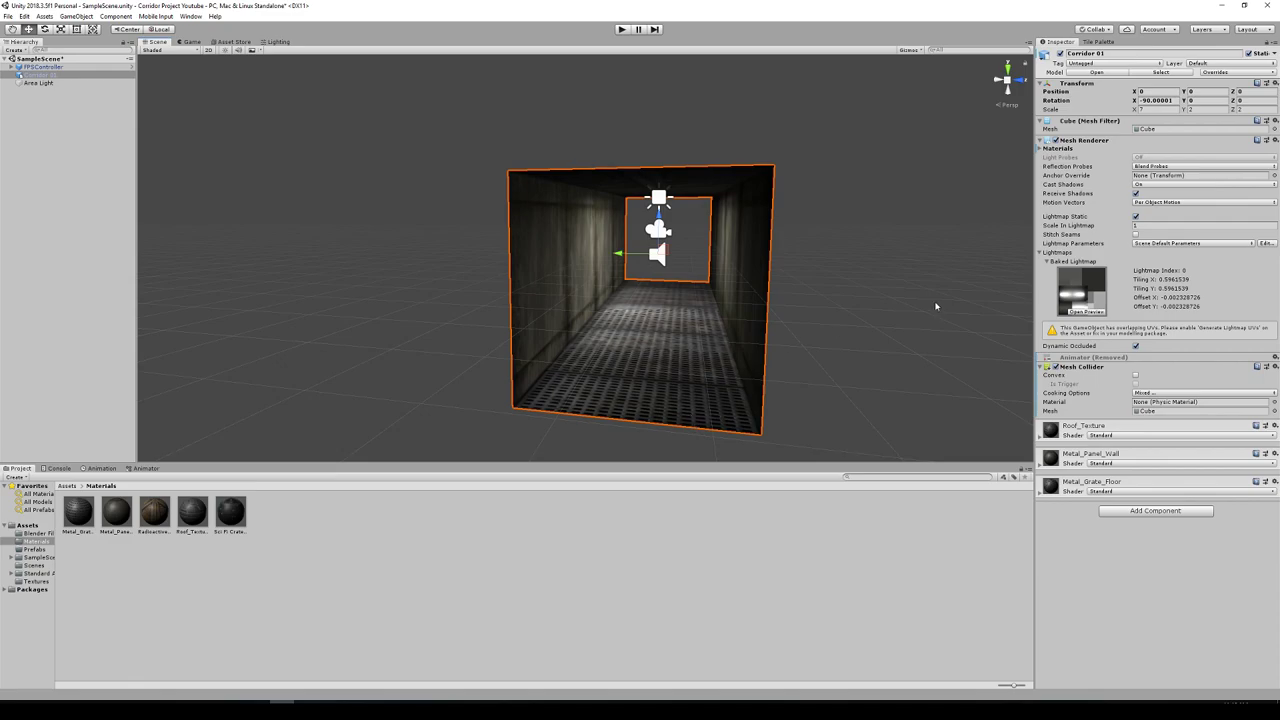
scroll(936, 306, "down", 5)
left_click_drag(748, 240, 732, 281, "alt")
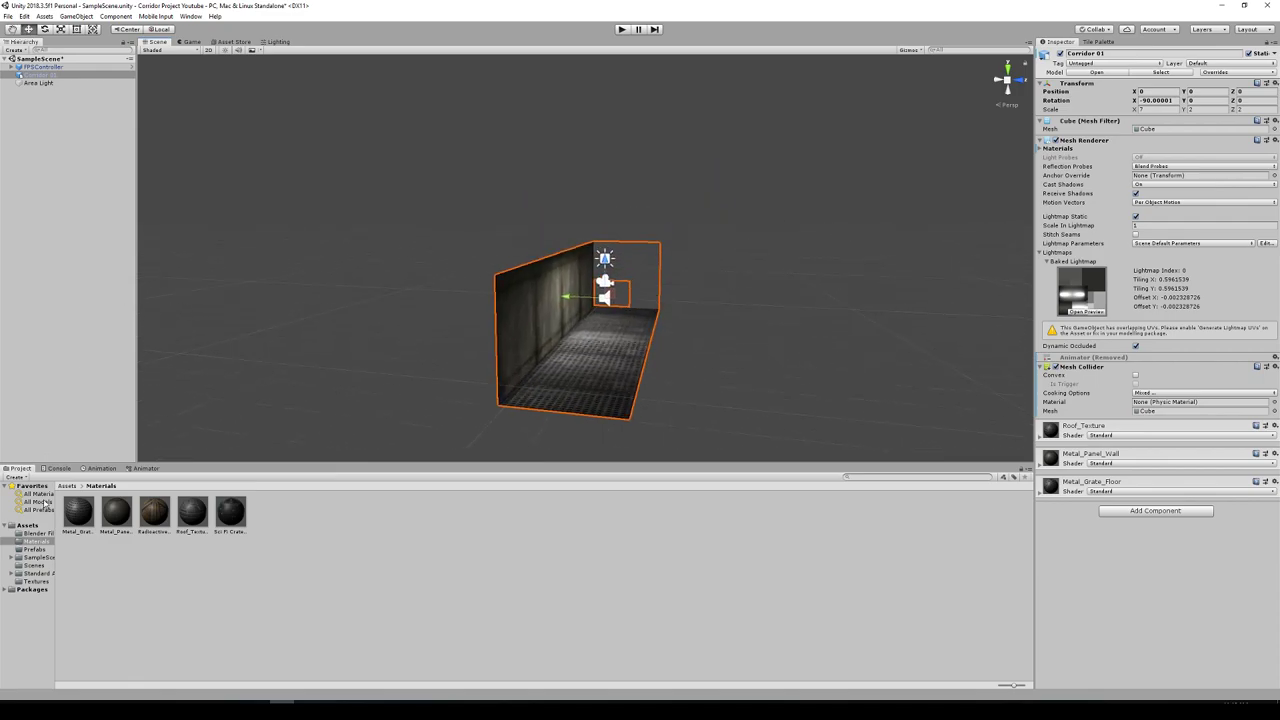
left_click(28, 526)
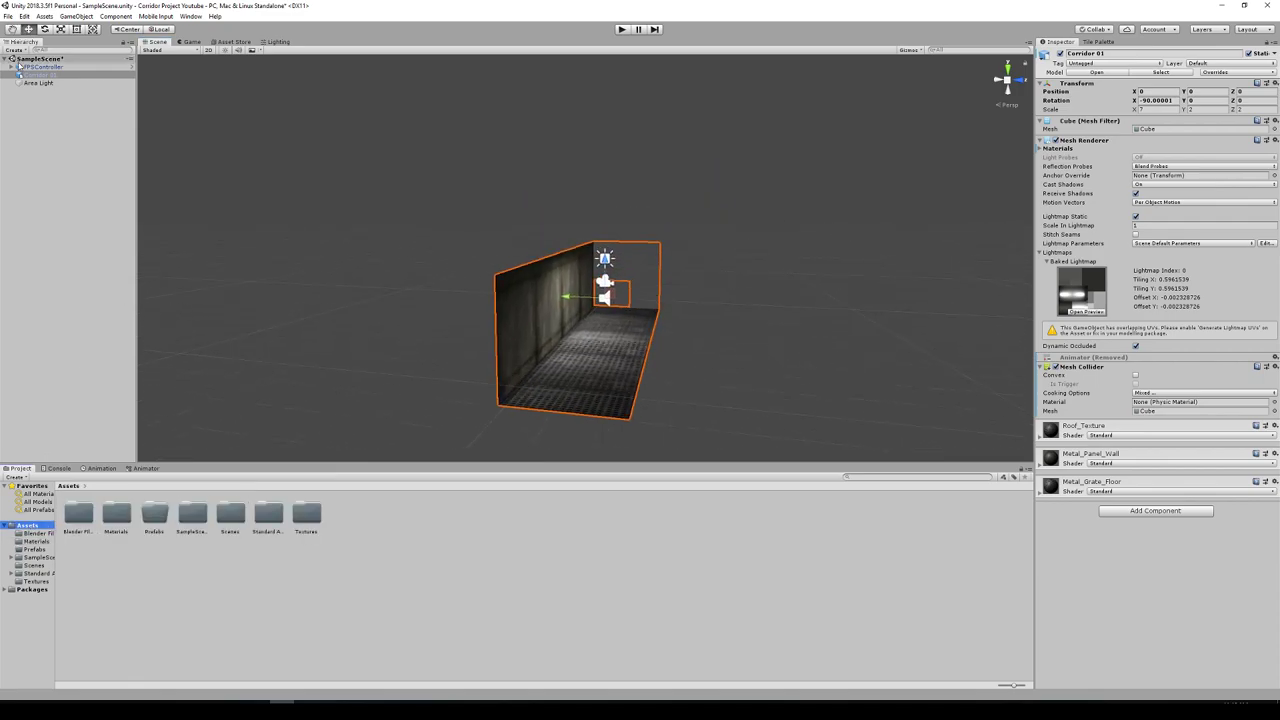
left_click_drag(40, 76, 155, 518)
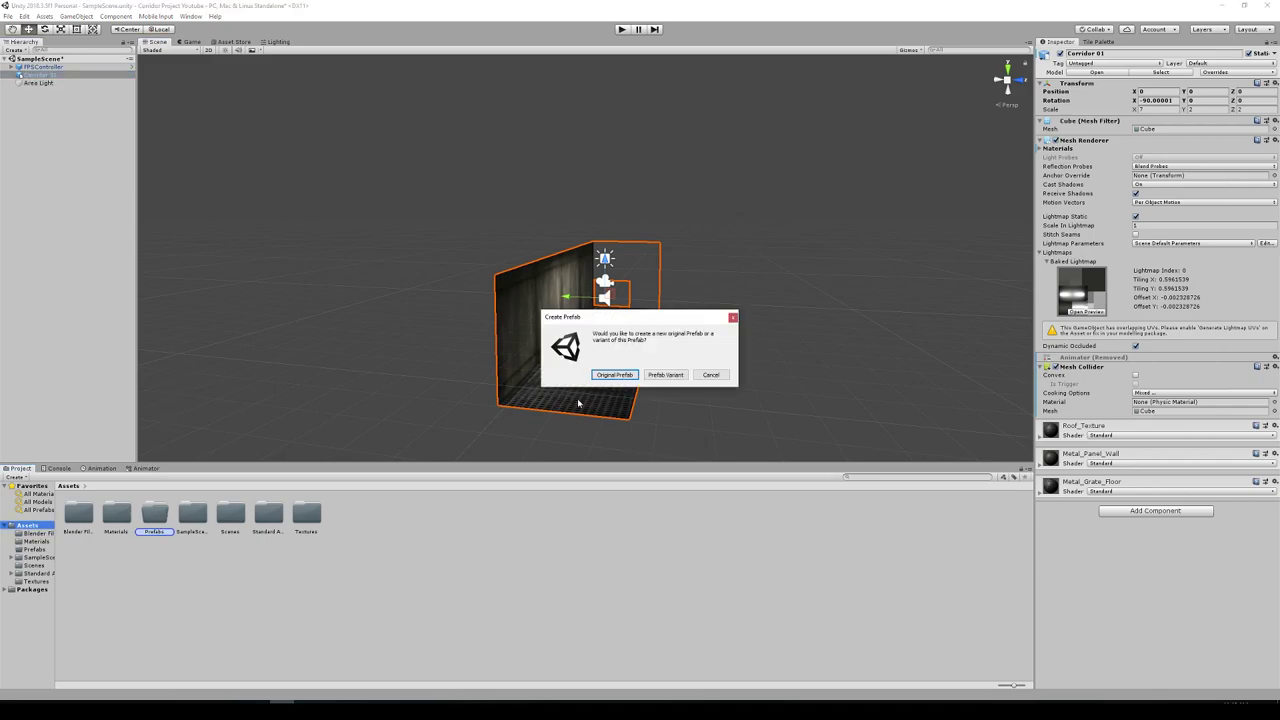
left_click(614, 374)
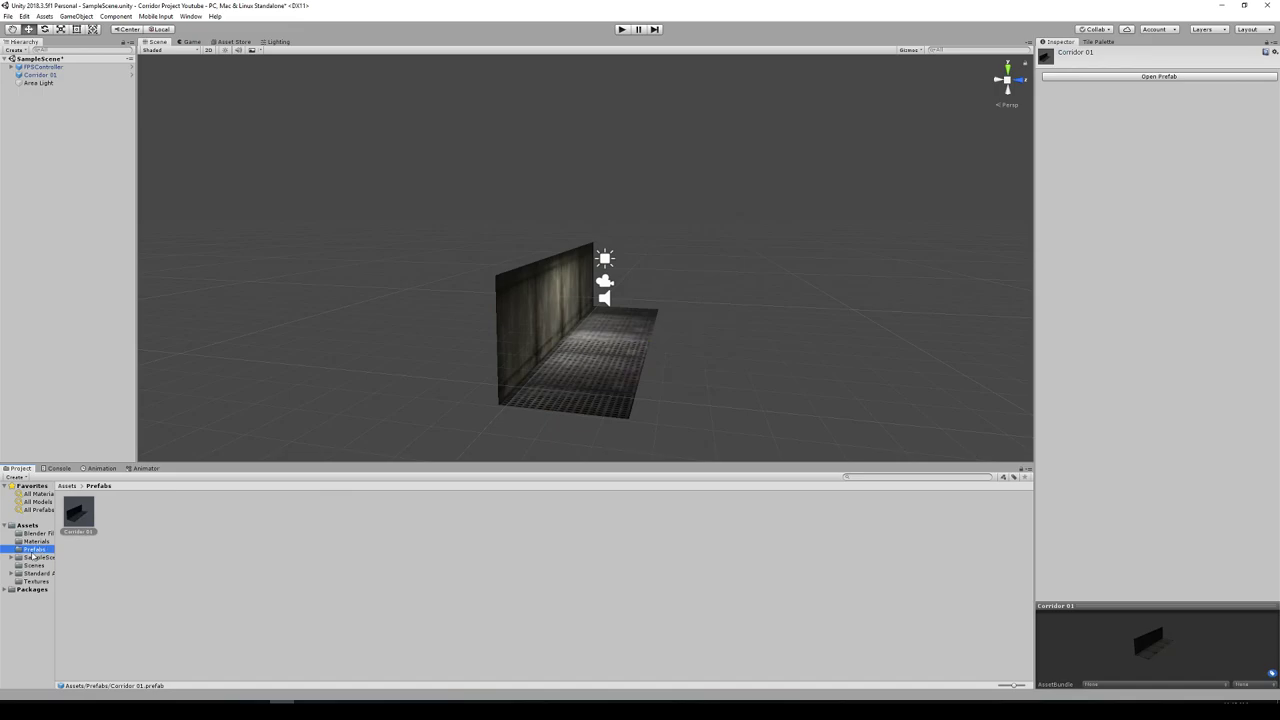
Add a second Corridor 01 prefab to the scene and move it to X position 14, end to end with the first.
left_click_drag(78, 524, 58, 210)
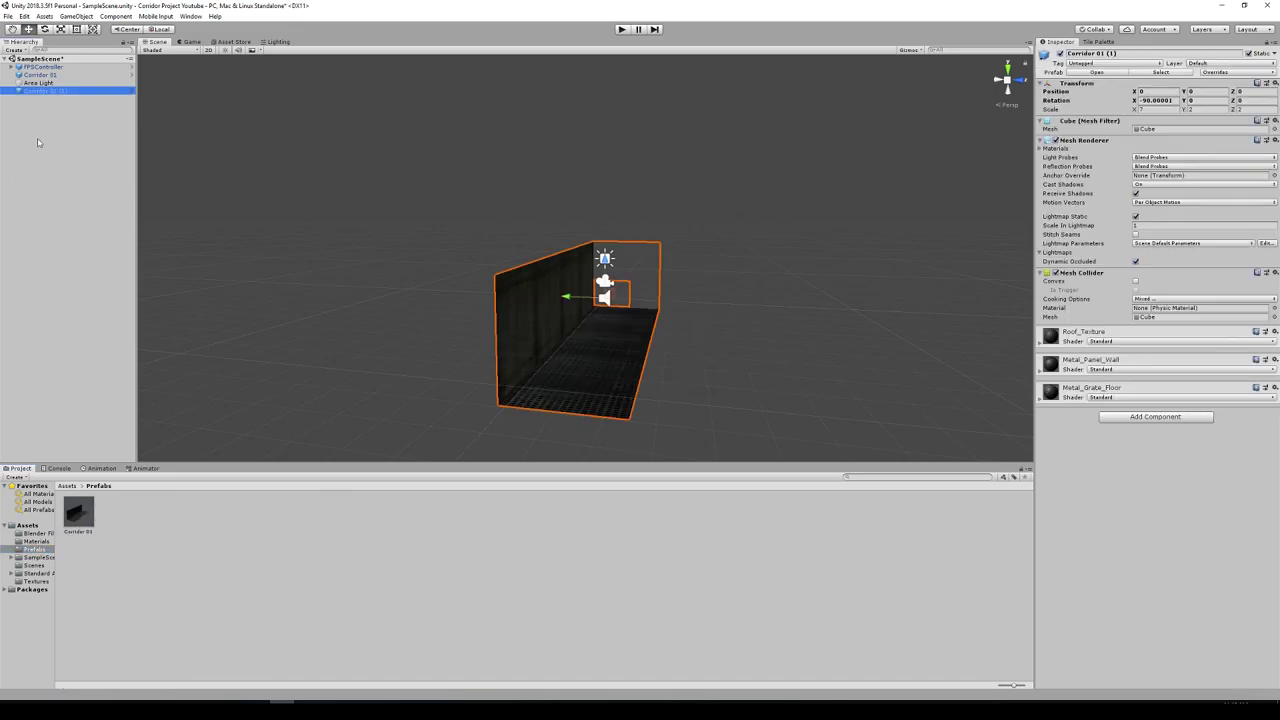
middle_click_drag(745, 314, 617, 309)
middle_click_drag(785, 306, 666, 329)
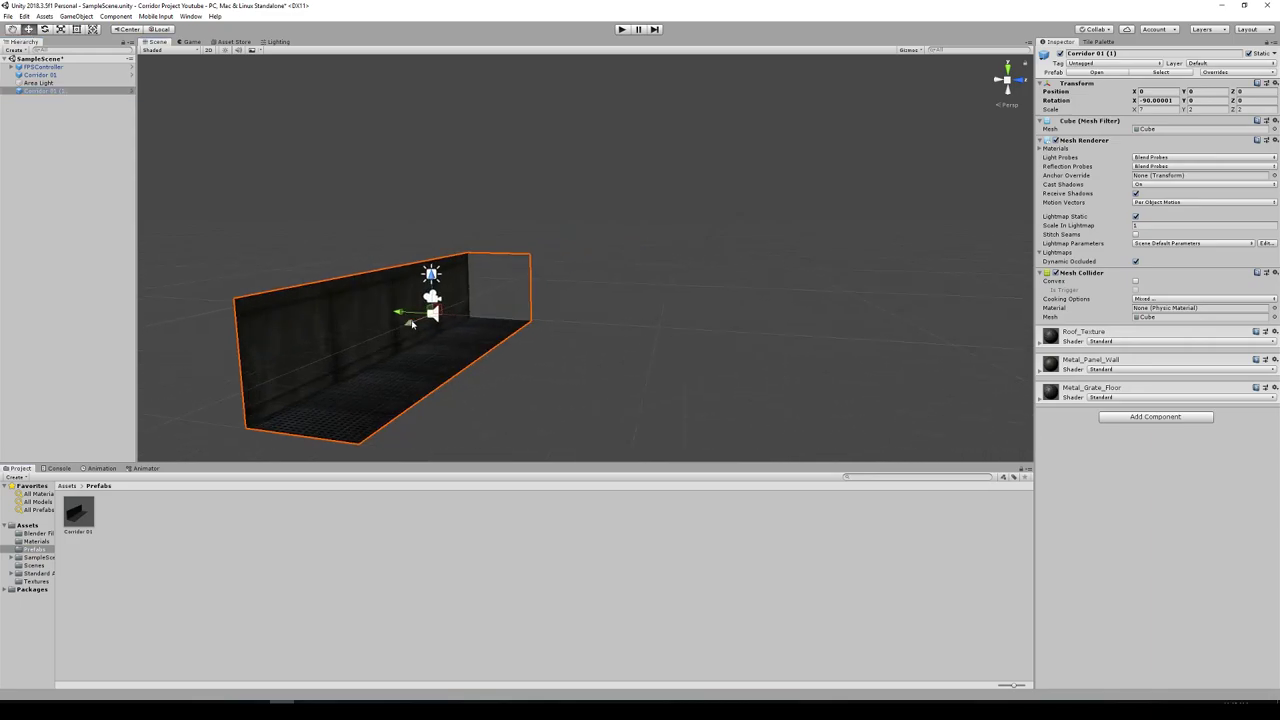
left_click_drag(458, 331, 755, 253, "alt")
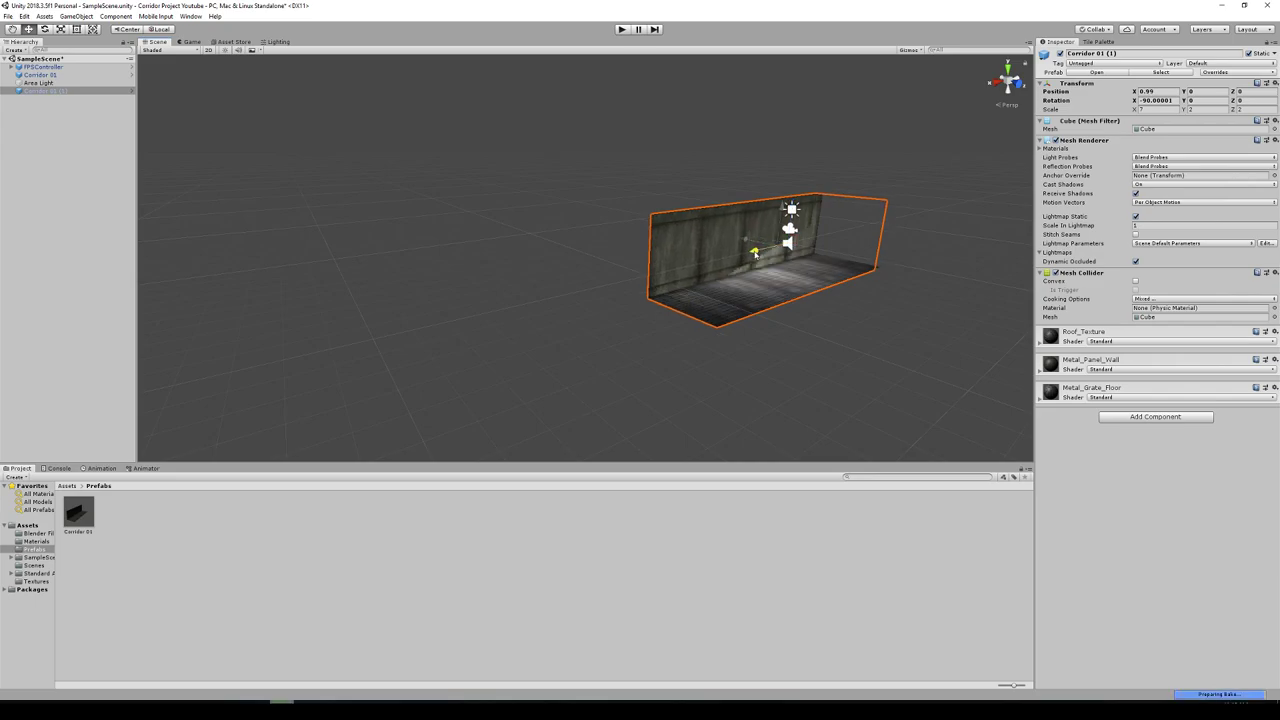
left_click_drag(755, 253, 626, 298)
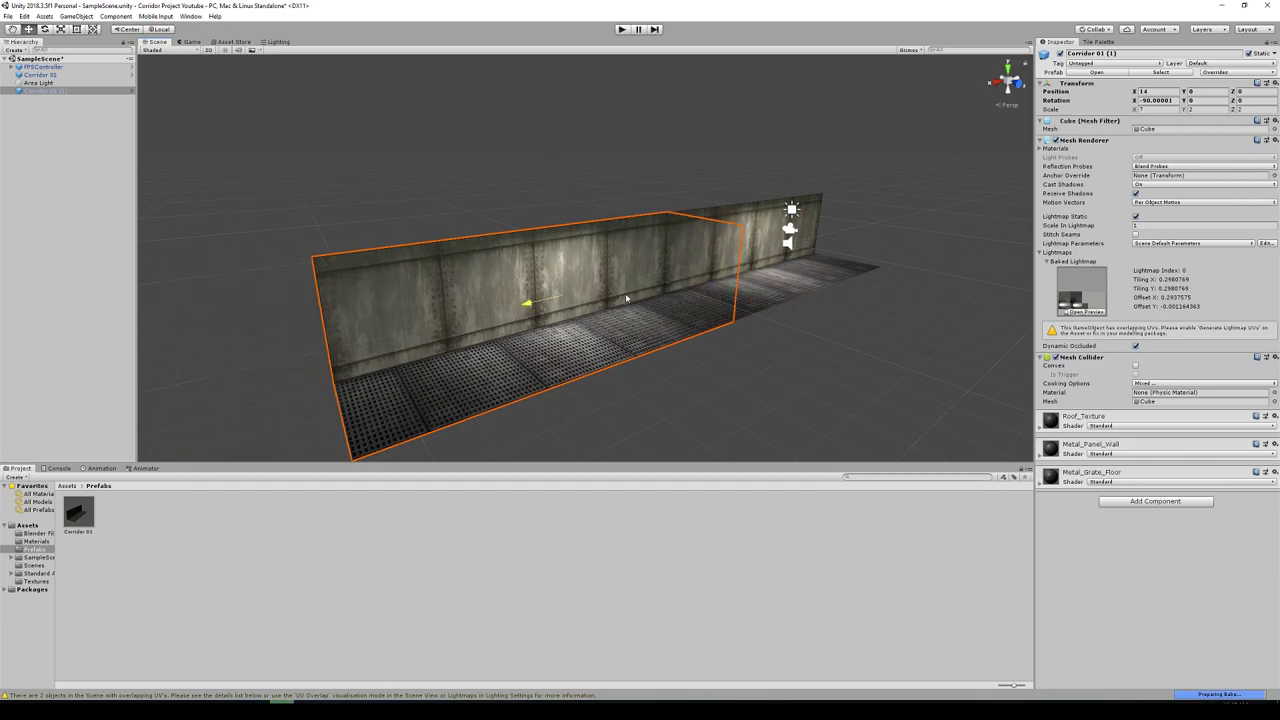
middle_click_drag(697, 379, 772, 350)
right_click_drag(669, 374, 800, 365)
middle_click_drag(680, 371, 730, 337)
right_click_drag(730, 337, 666, 354)
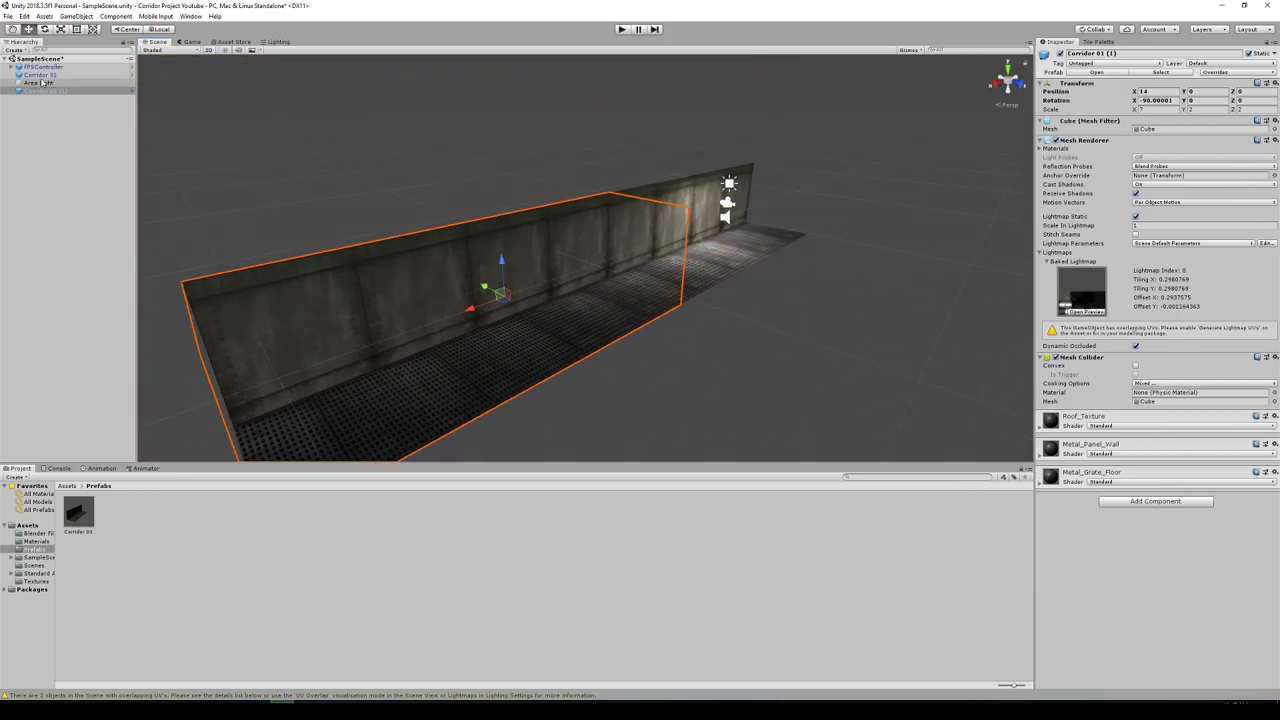
Duplicate the Area Light and move the copy along the corridor to about X position 14.15.
left_click(36, 83)
right_click(40, 82)
left_click(66, 124)
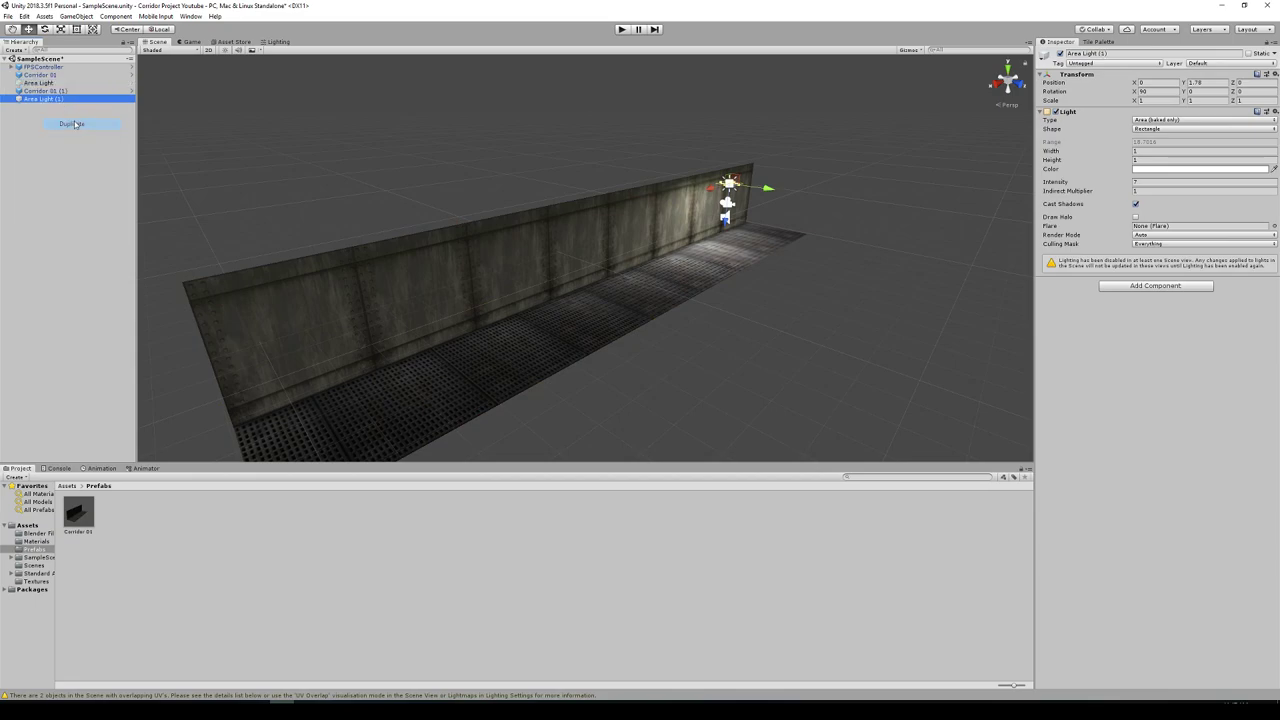
left_click_drag(709, 187, 563, 236)
right_click_drag(557, 343, 837, 271)
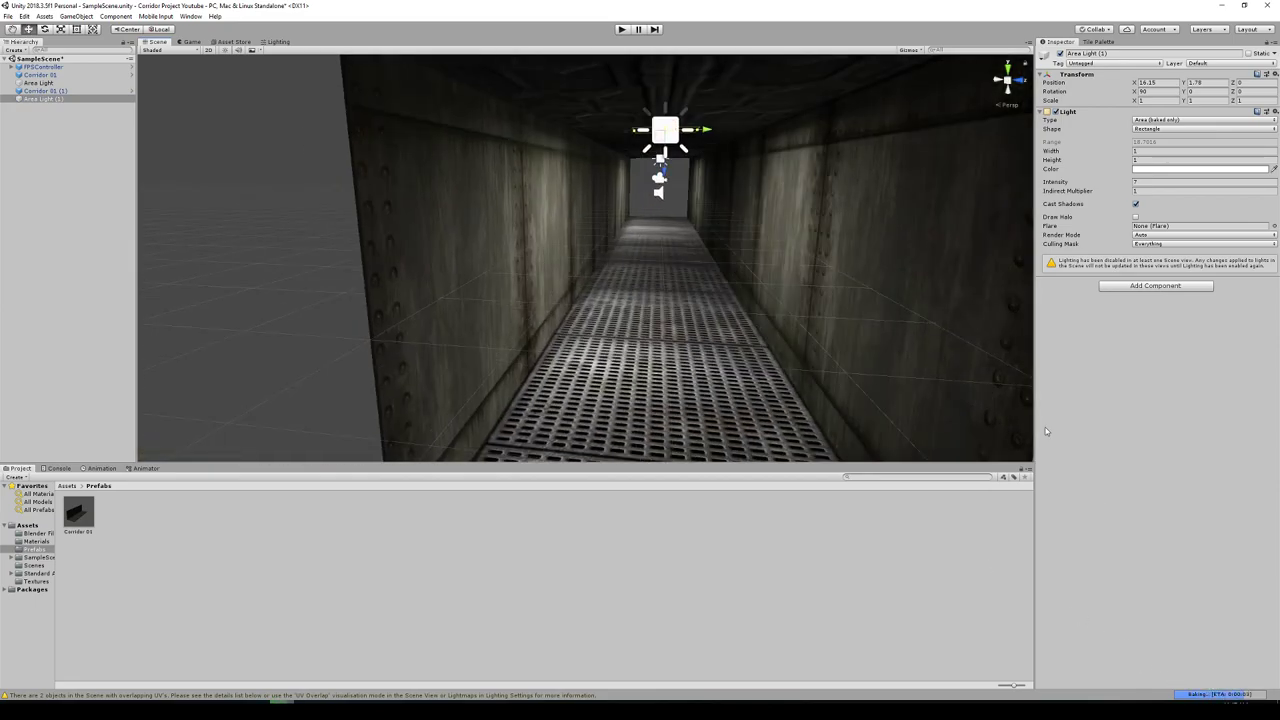
Play-test the extended corridor to check how both area lights illuminate the two sections.
left_click(623, 29)
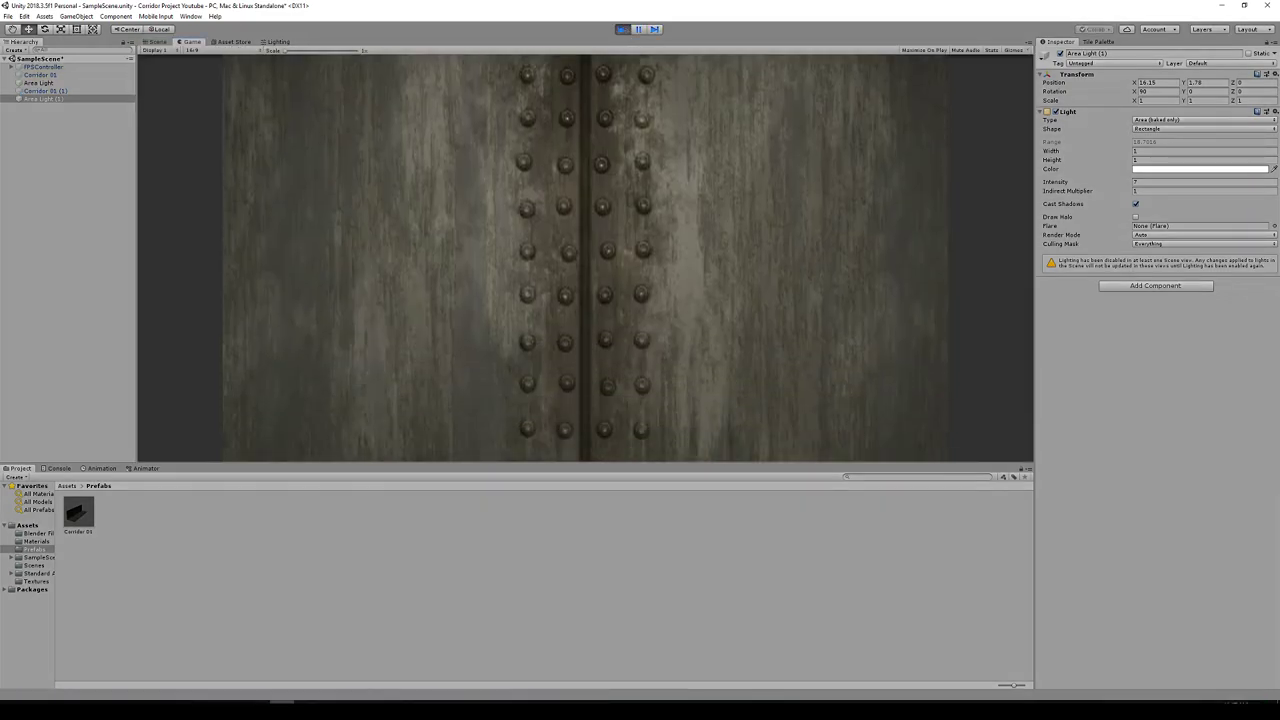
key("w")
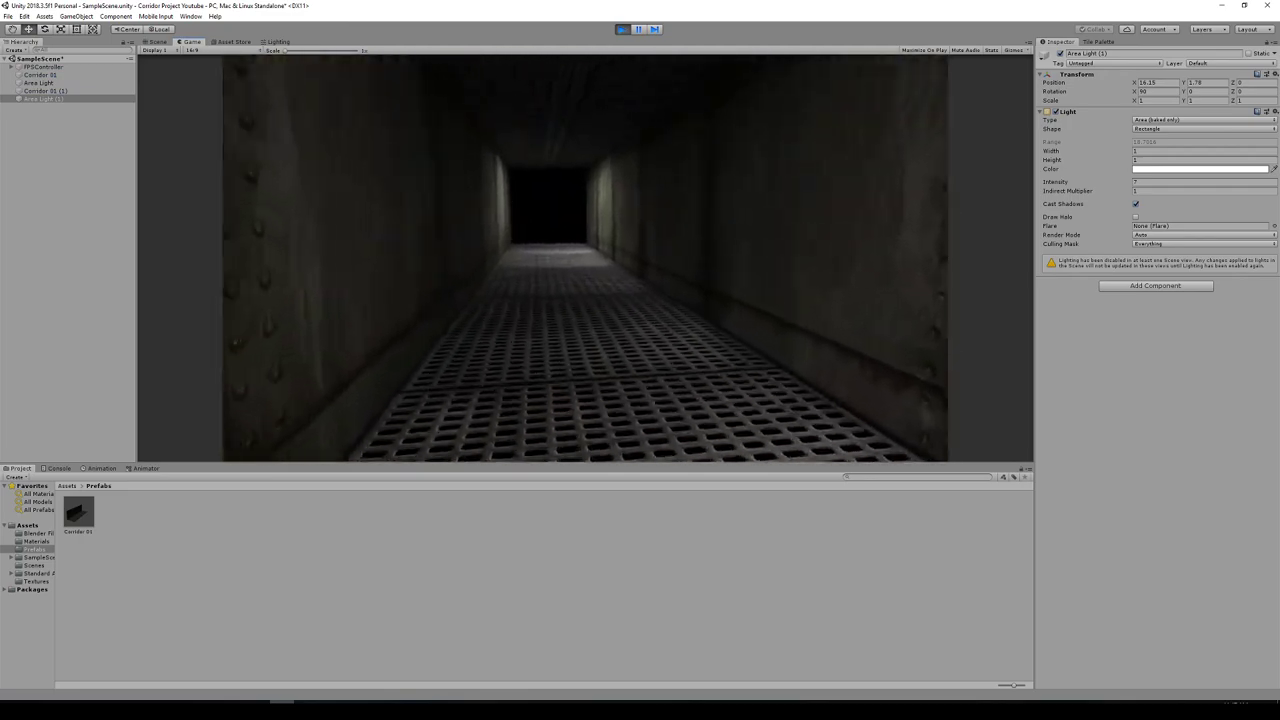
key("w")
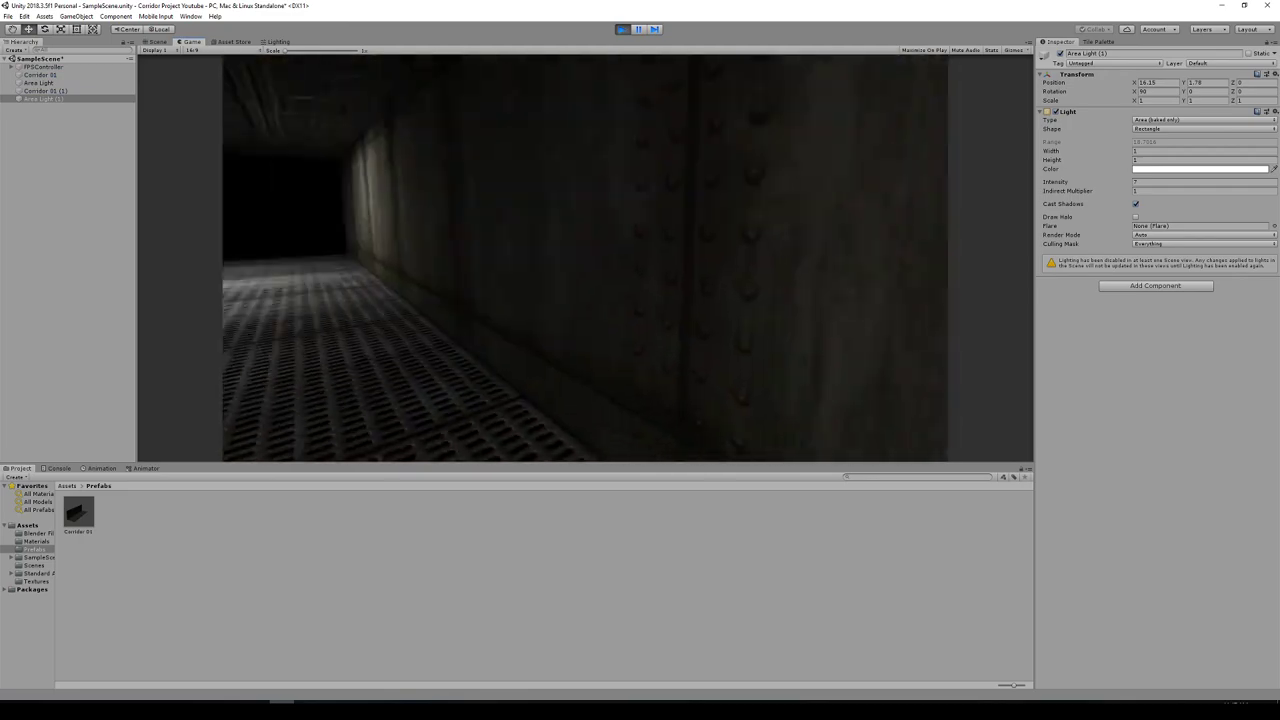
key("w")
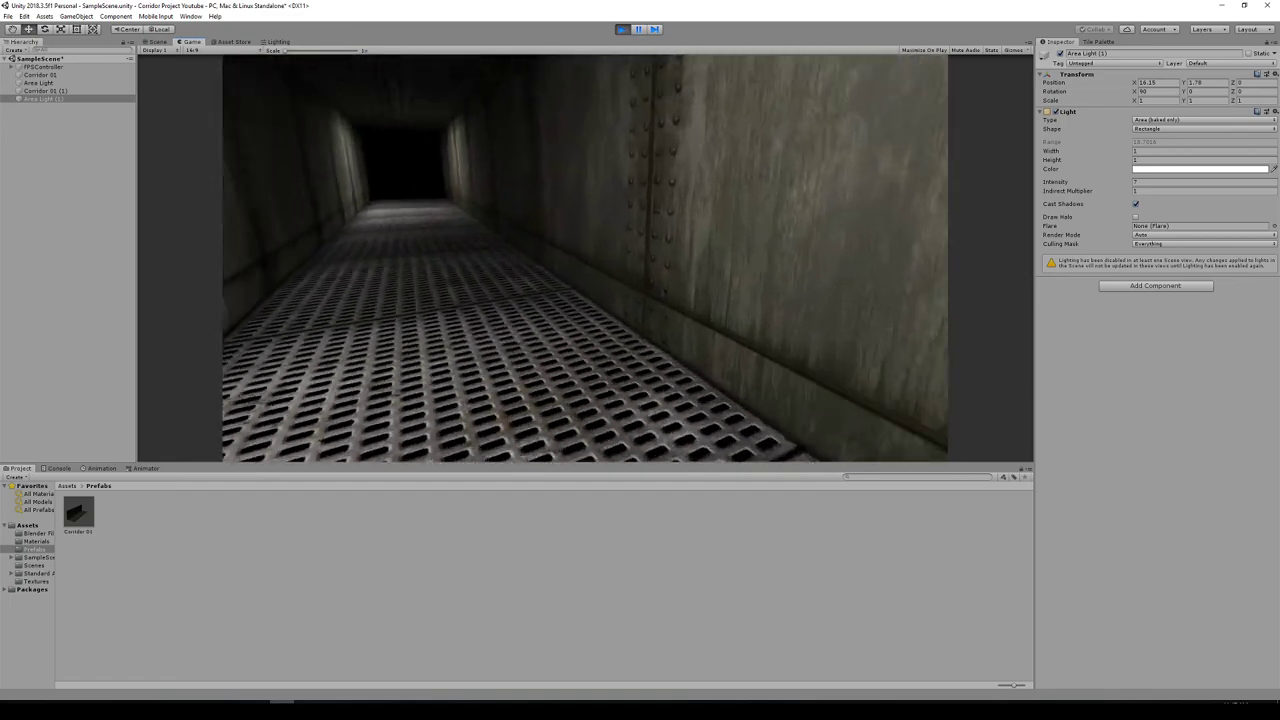
key("Escape")
left_click(621, 29)
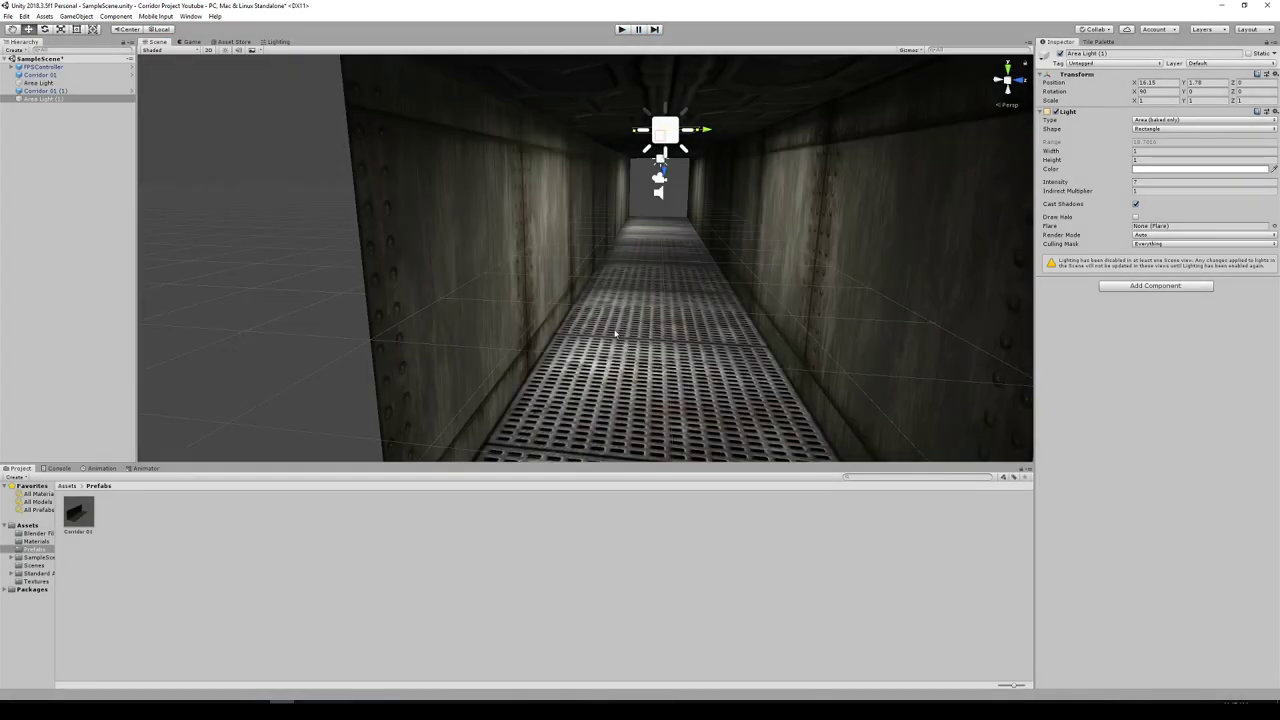
Add the Intersection 01 model from the Blender Files folder to the scene.
scroll(262, 332, "down", 5)
left_click(74, 222)
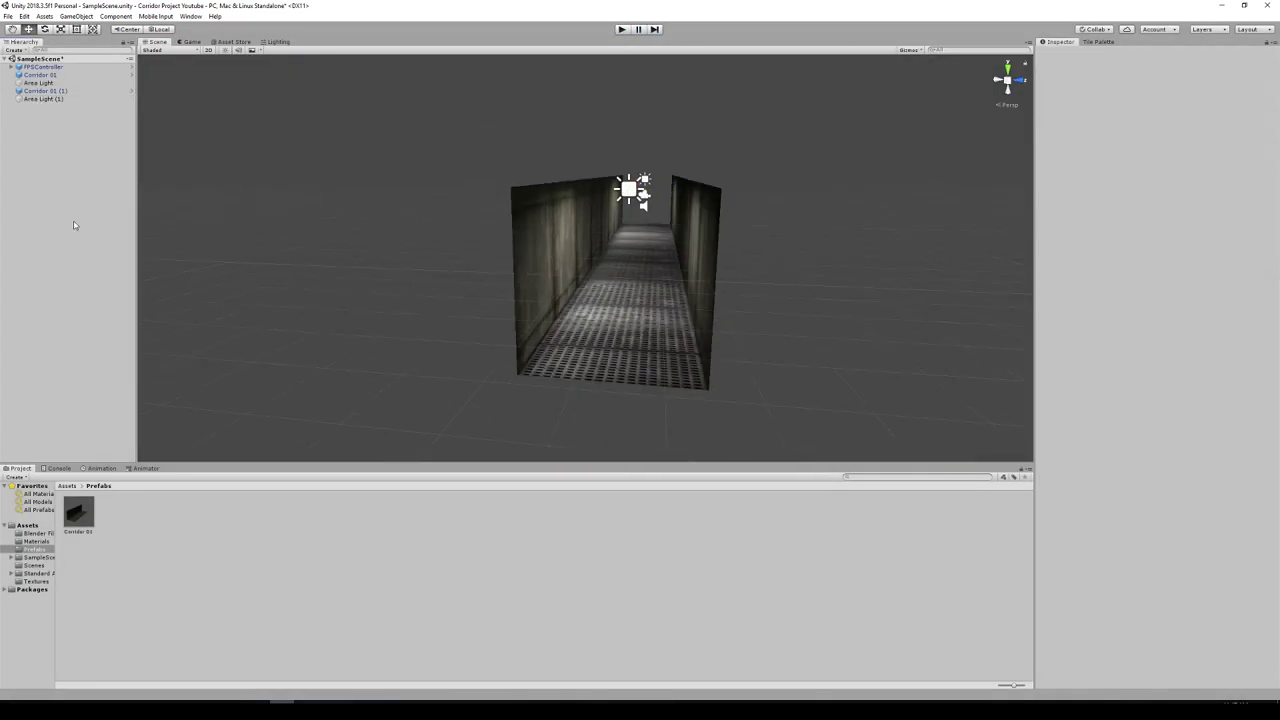
scroll(763, 315, "down", 3)
left_click_drag(763, 315, 626, 360, "alt")
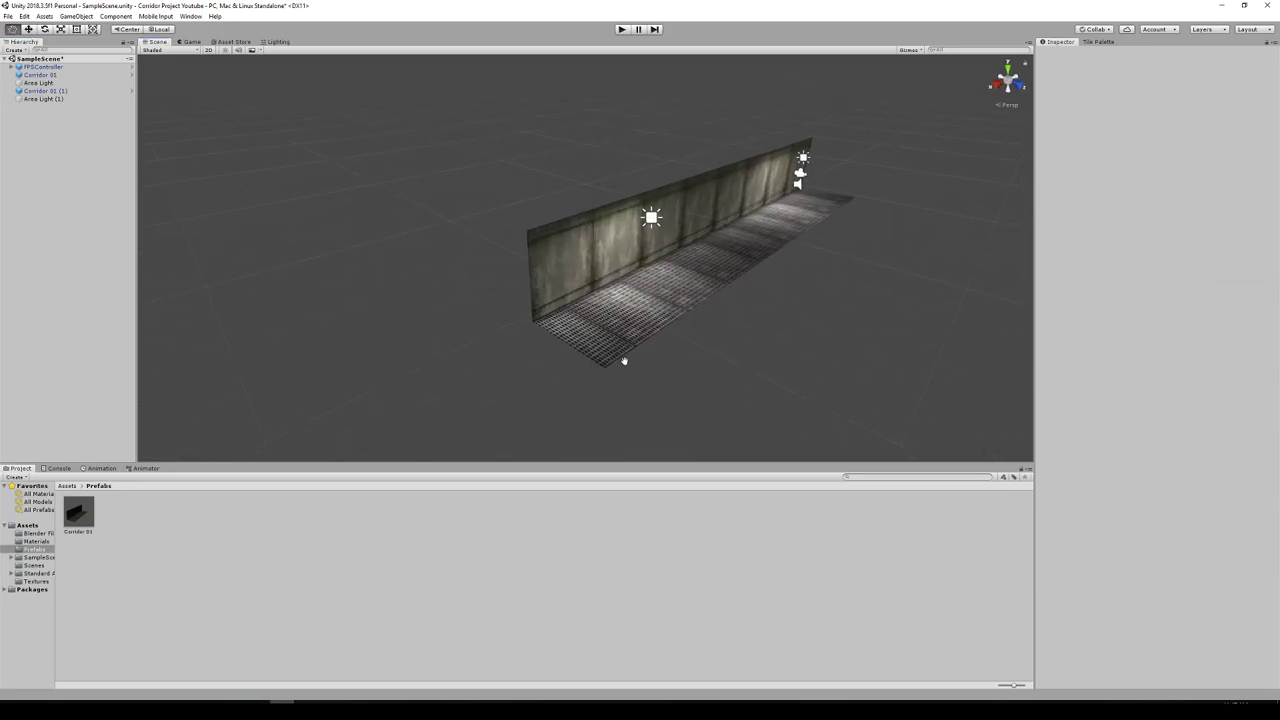
left_click(28, 525)
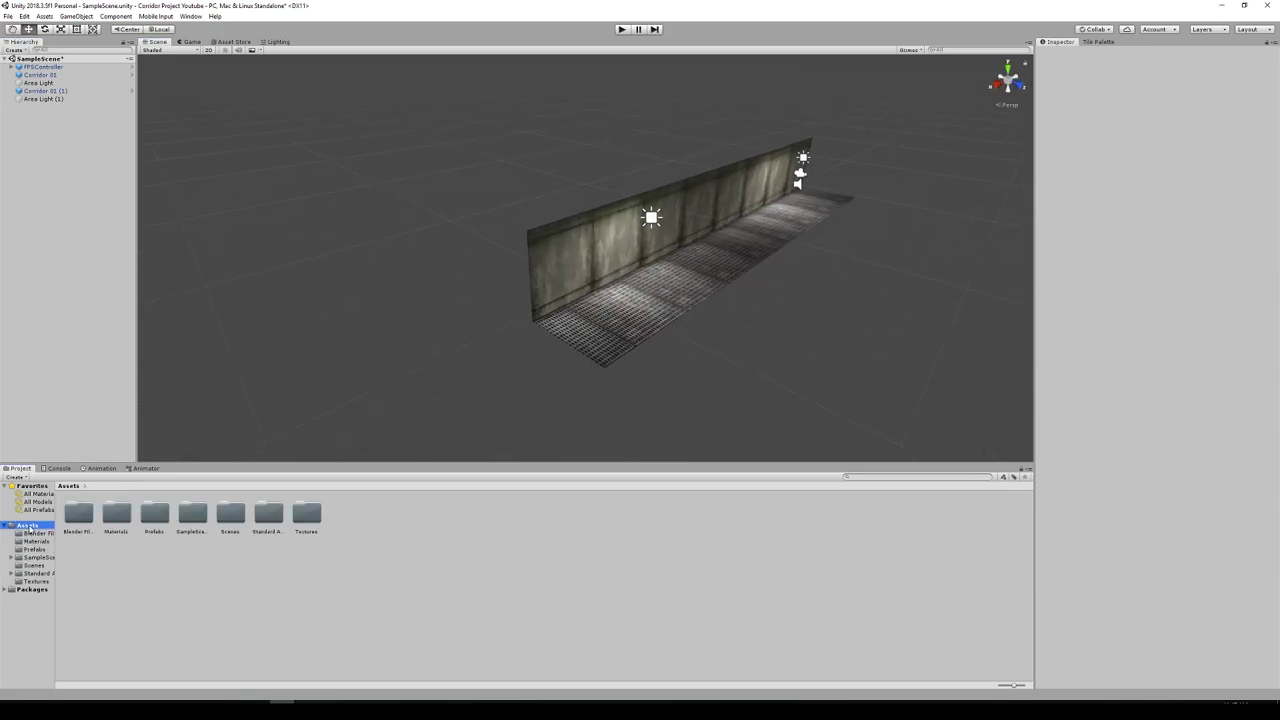
double_click(79, 513)
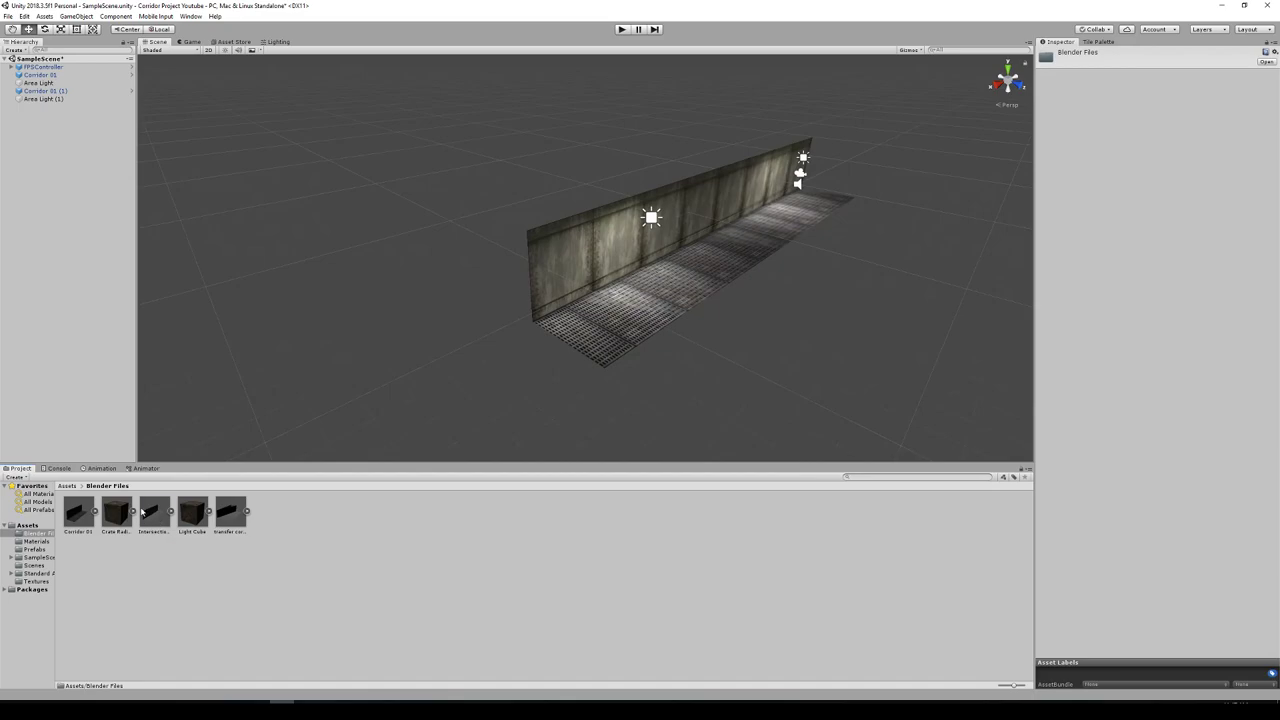
left_click(153, 512)
left_click_drag(162, 517, 49, 226)
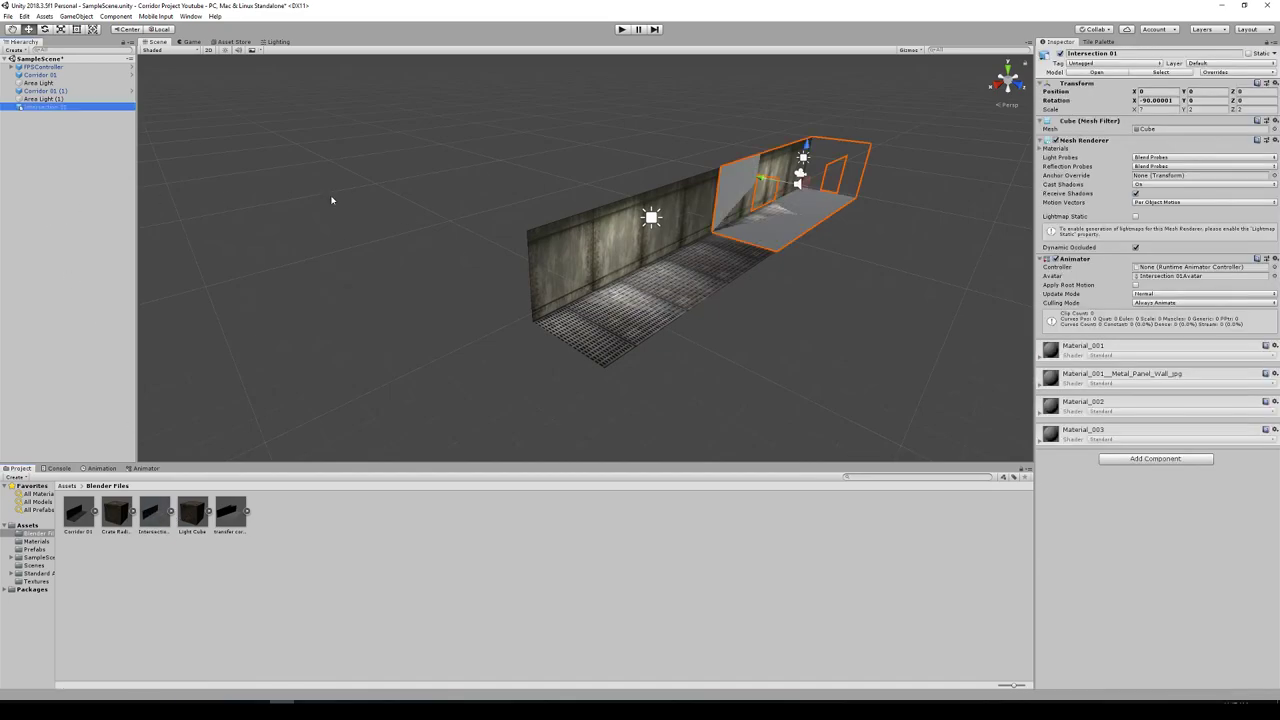
Move Intersection 01 to X position 28 so it continues from the end of the second corridor section.
middle_click_drag(880, 231, 716, 205)
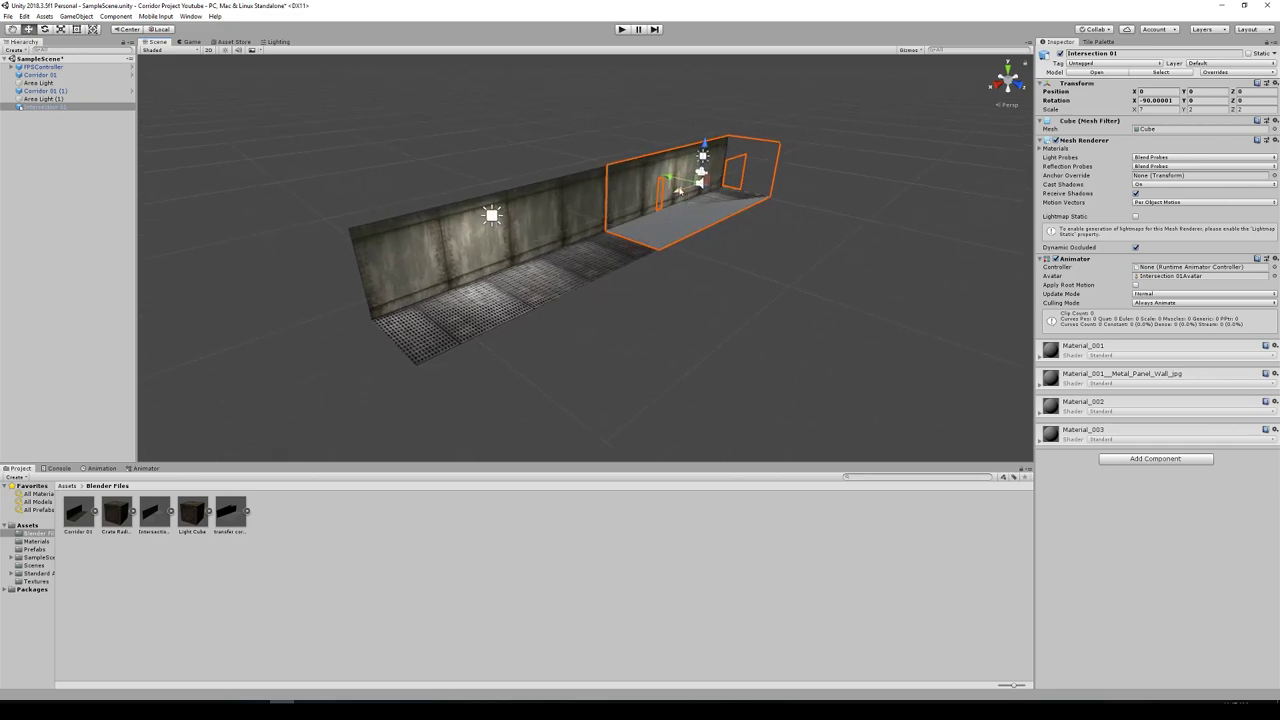
left_click_drag(679, 190, 466, 293)
middle_click_drag(487, 341, 738, 276)
right_click_drag(674, 294, 772, 286)
mouse_move(772, 287)
middle_mouse_down()
mouse_move(820, 260)
mouse_move(780, 273)
middle_mouse_up()
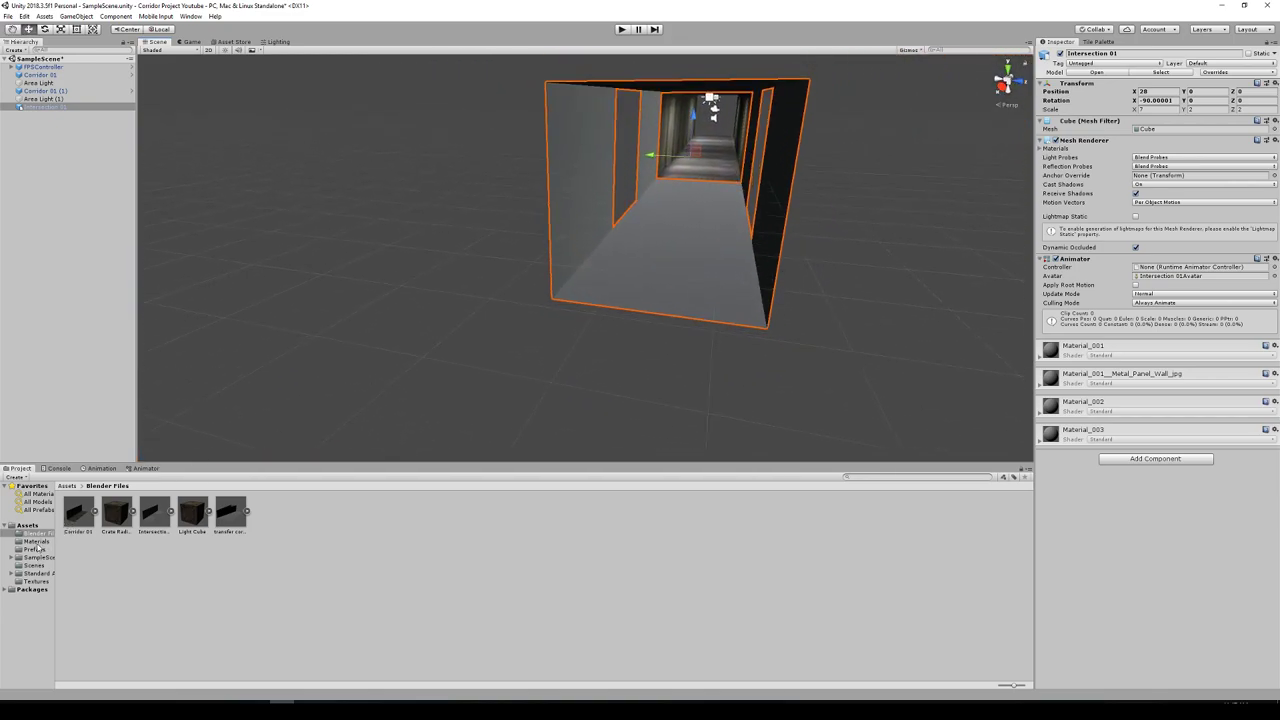
Apply the Metal_Grate_Floor material to the intersection's floor and Metal_Panel_Wall to its walls.
left_click(36, 541)
left_click_drag(88, 515, 644, 322)
left_click_drag(135, 512, 583, 223)
left_click_drag(111, 517, 803, 240)
Apply the Roof_Texture material to the ceiling of the intersection.
scroll(700, 280, "up", 2)
scroll(717, 245, "down", 1)
middle_click_drag(705, 288, 707, 246)
right_click_drag(707, 246, 726, 209)
middle_click_drag(726, 209, 705, 248)
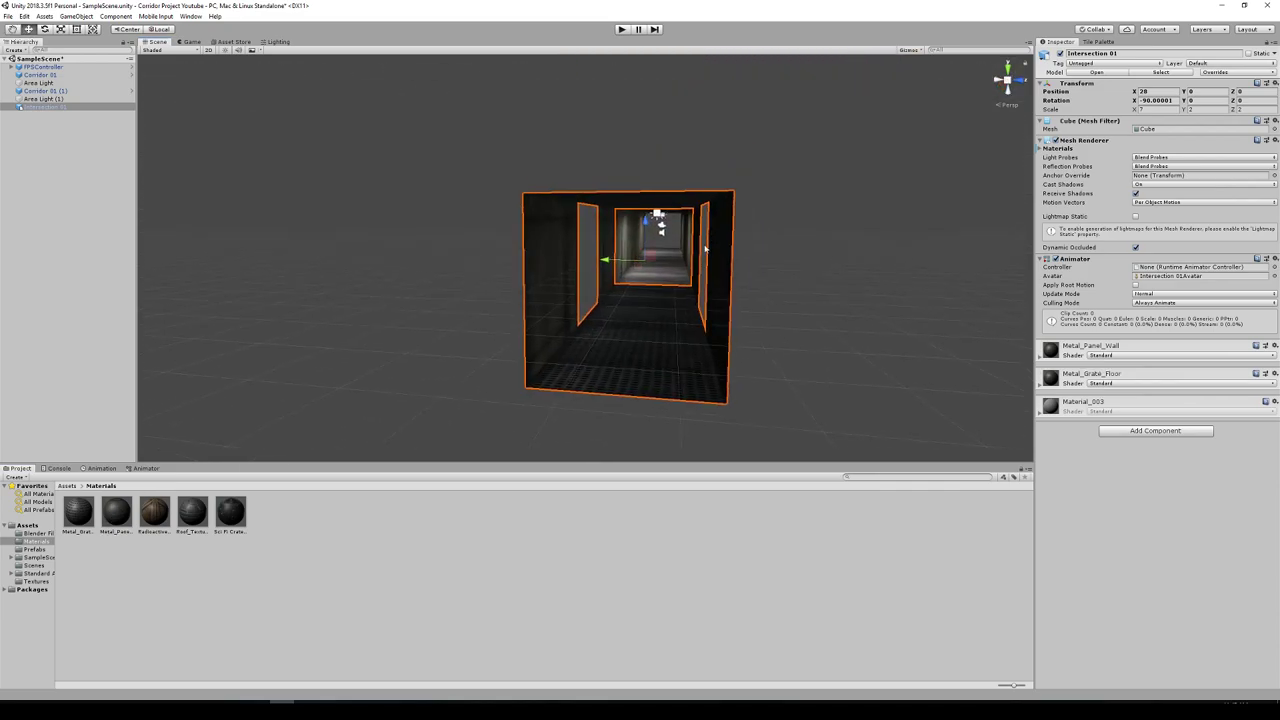
middle_click_drag(605, 262, 613, 247)
left_click_drag(192, 513, 652, 158)
left_click_drag(829, 182, 723, 320, "alt")
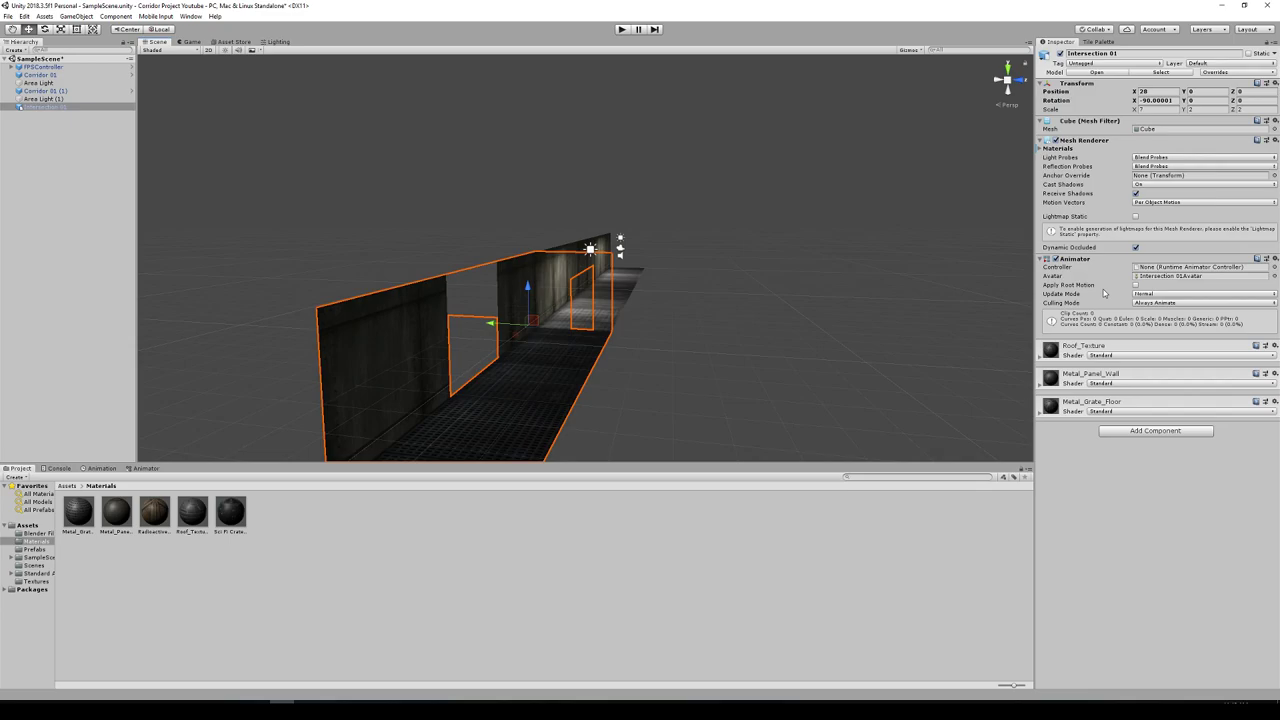
Remove the Animator component from Intersection 01 and add a Mesh Collider to it.
left_click(1272, 259)
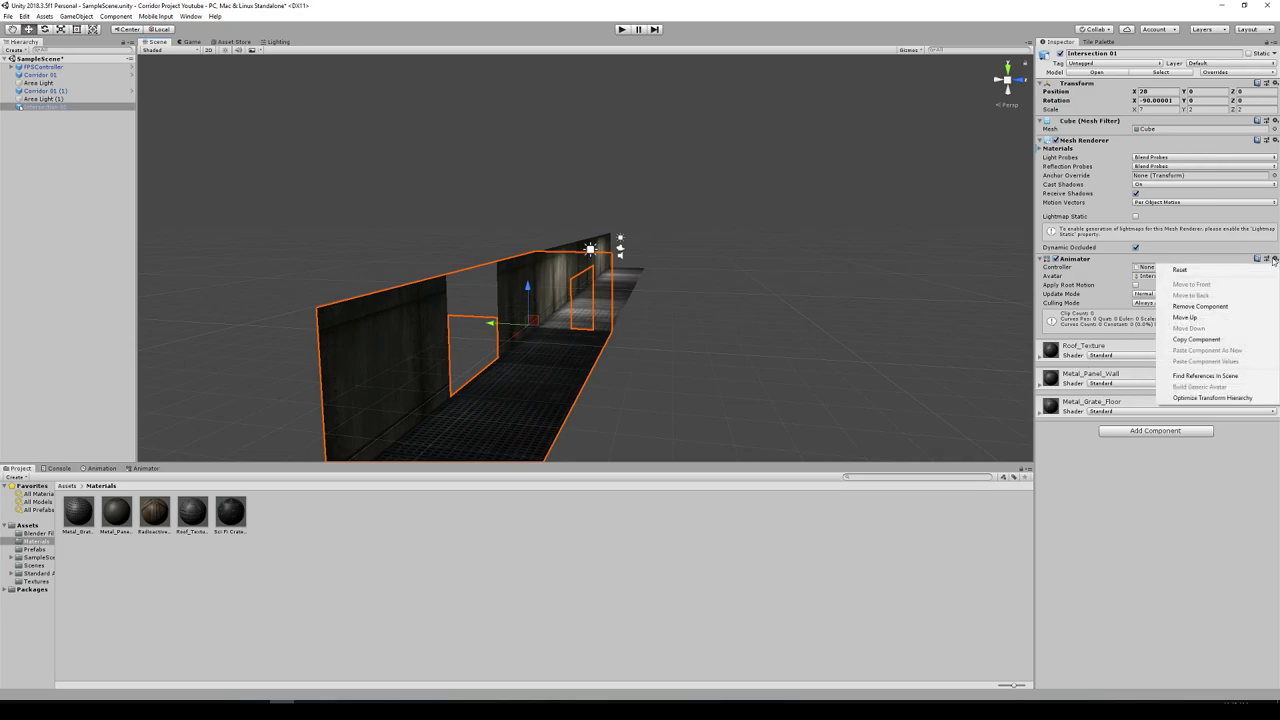
left_click(1200, 306)
left_click(1145, 357)
left_click(1122, 412)
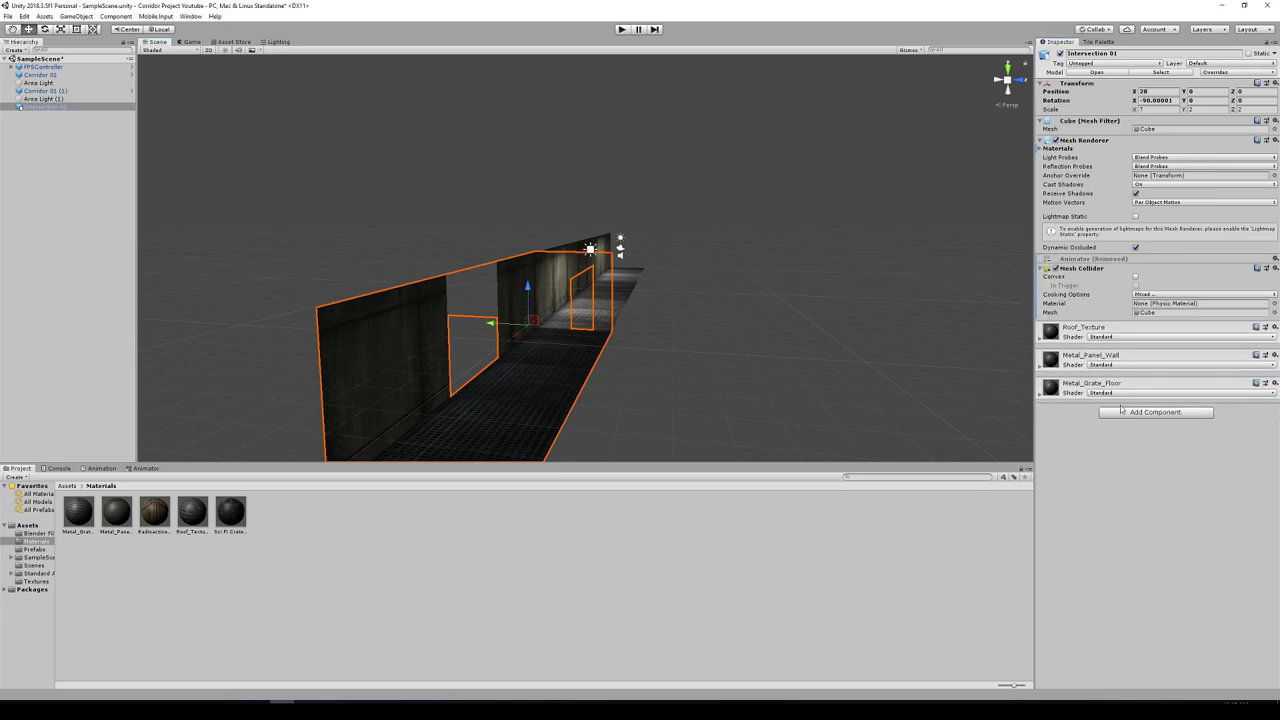
Mark Intersection 01 as static and save it as an original prefab in the Prefabs folder.
left_click(1249, 53)
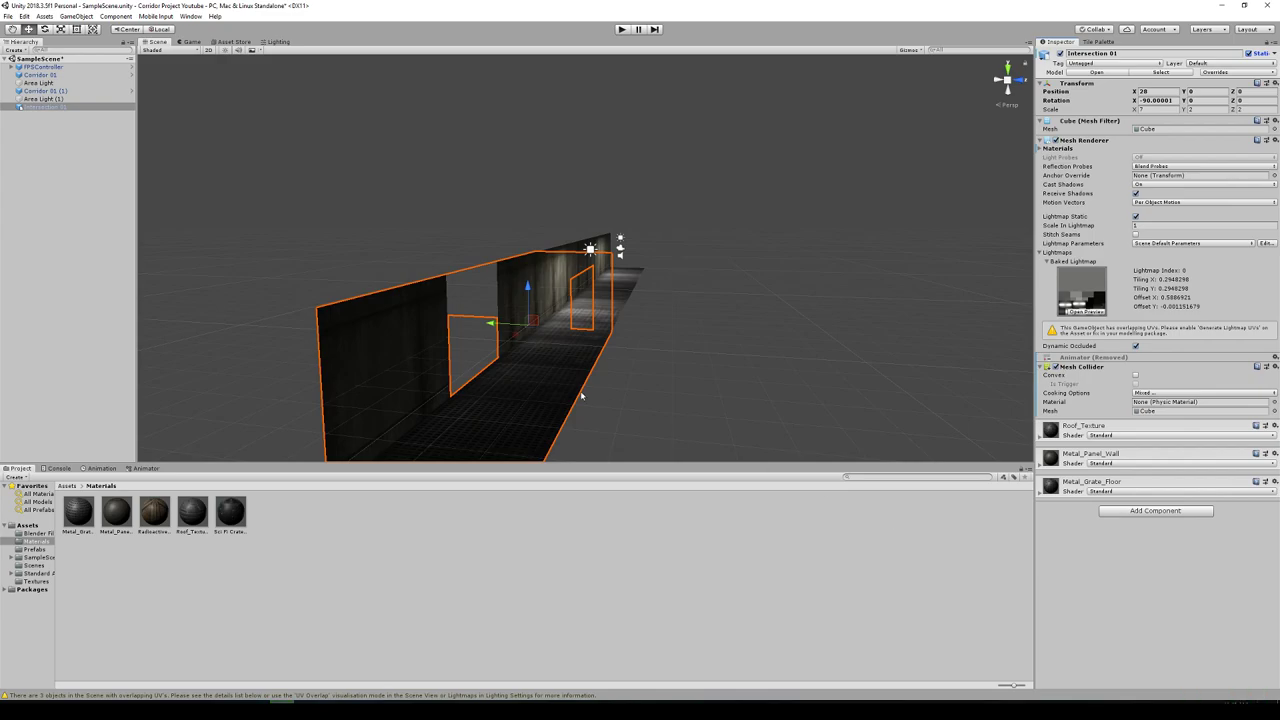
left_click(24, 525)
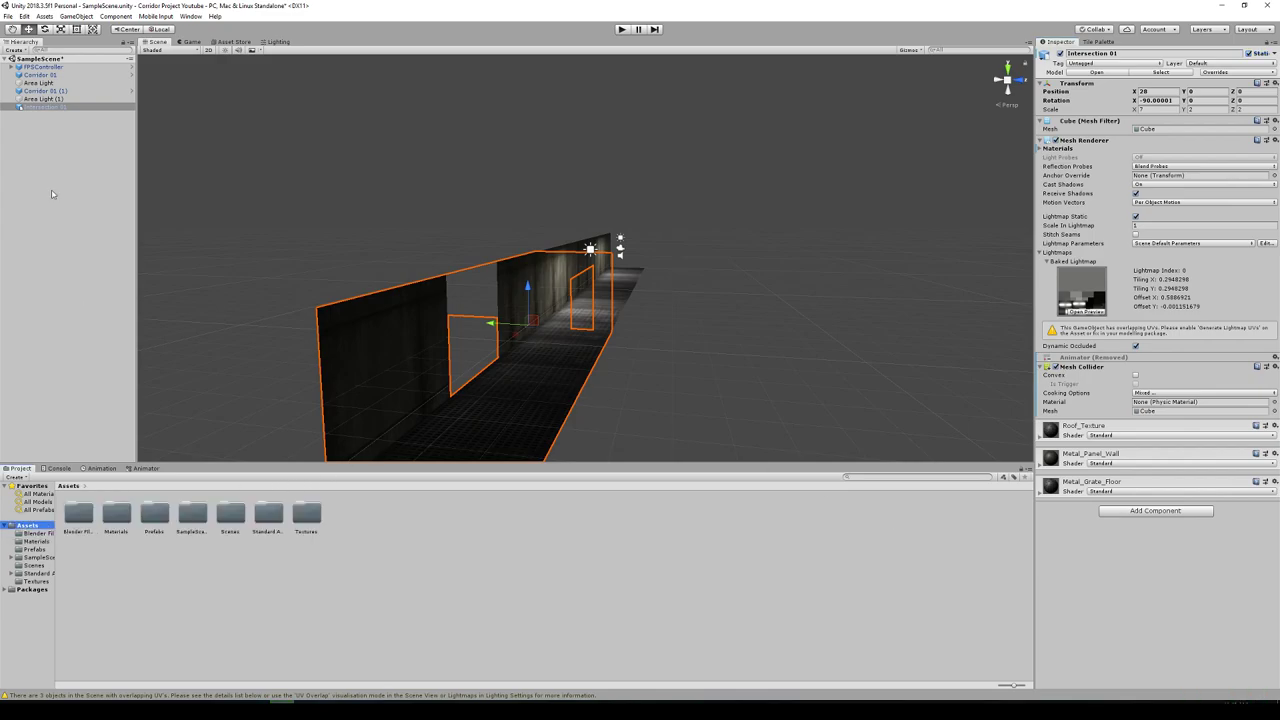
left_click_drag(43, 108, 152, 521)
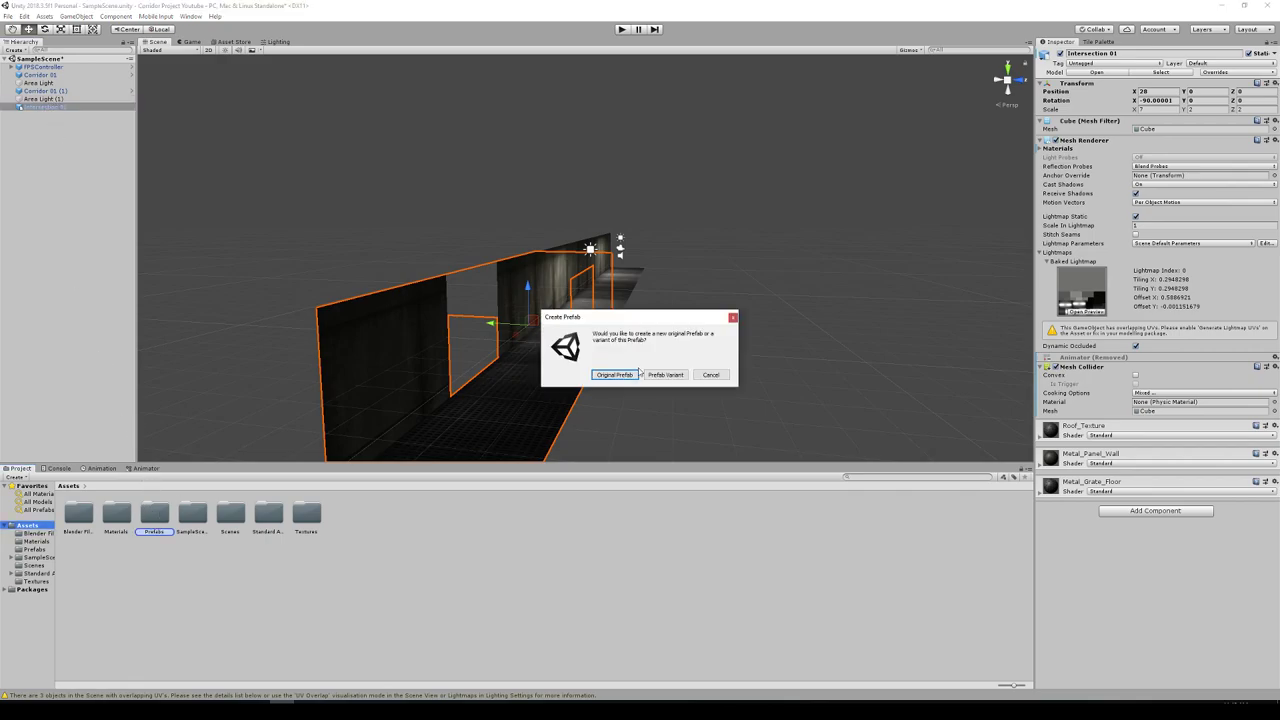
left_click(636, 374)
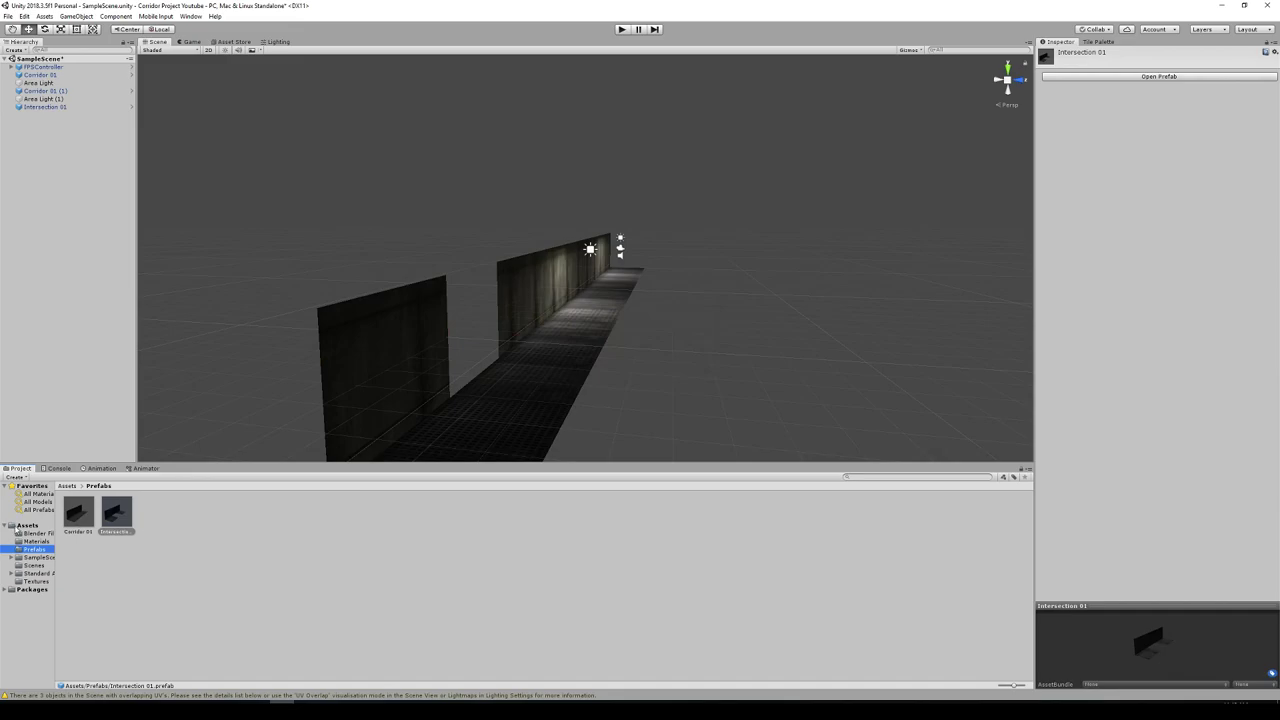
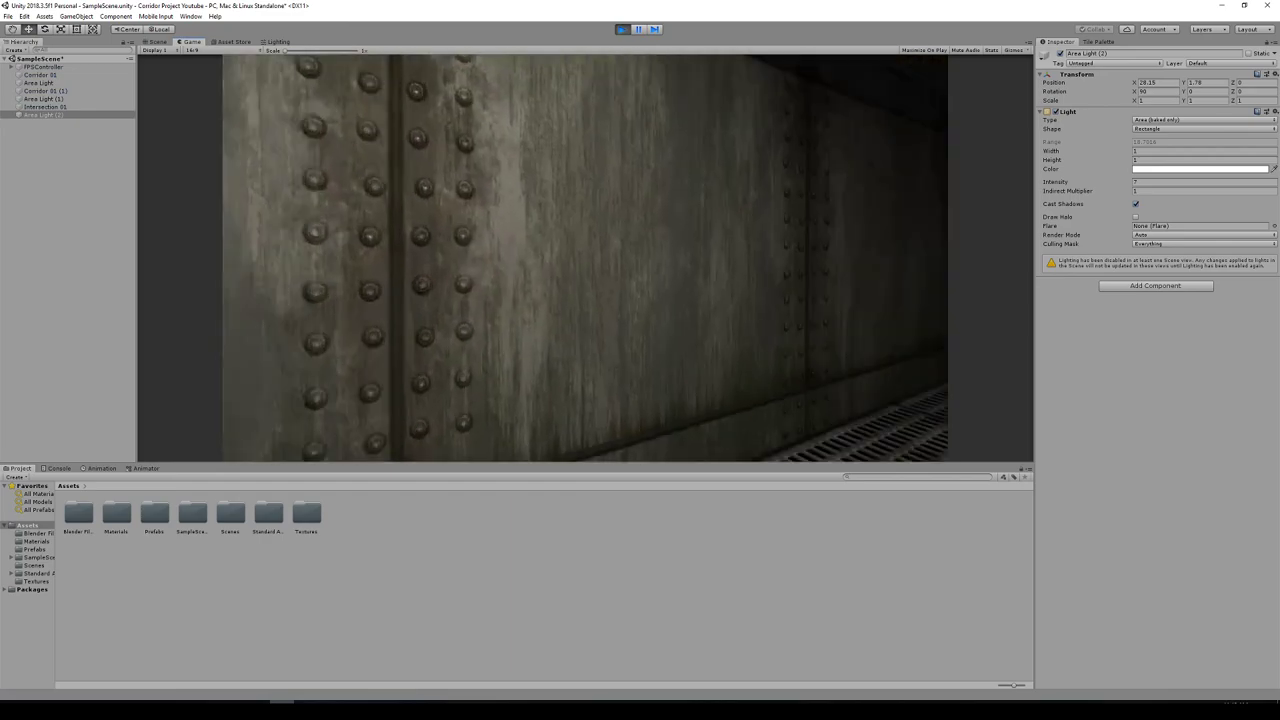
Walk through the corridor in play mode to examine the lighting and side openings of the intersection.
key("w")
key("w")
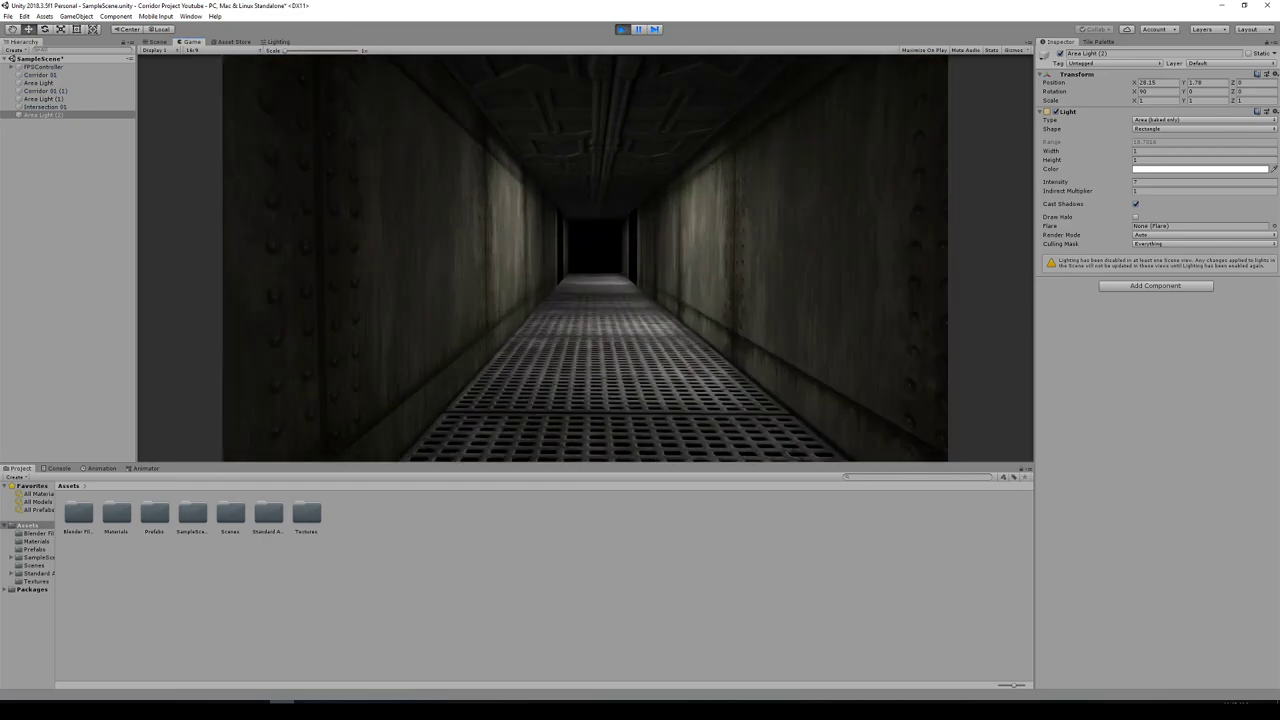
key("w")
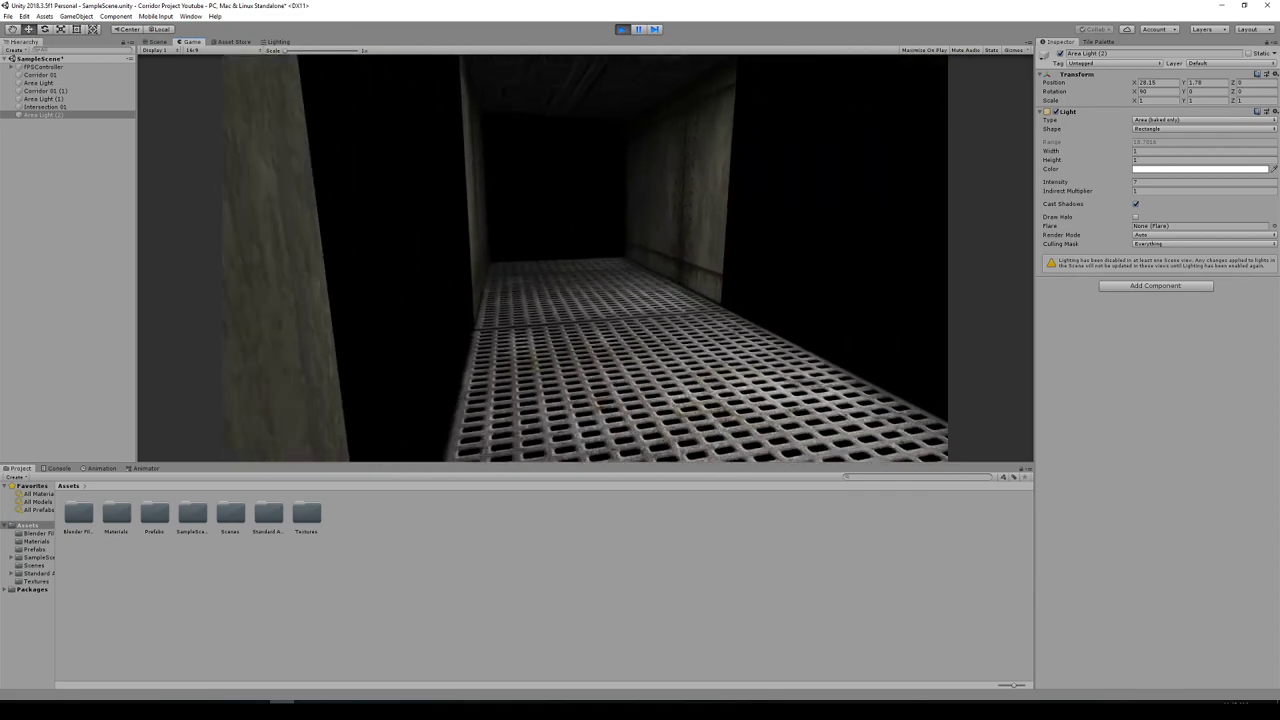
Walk back along the lit corridor, look up at the ceiling, and stop play mode.
key("w")
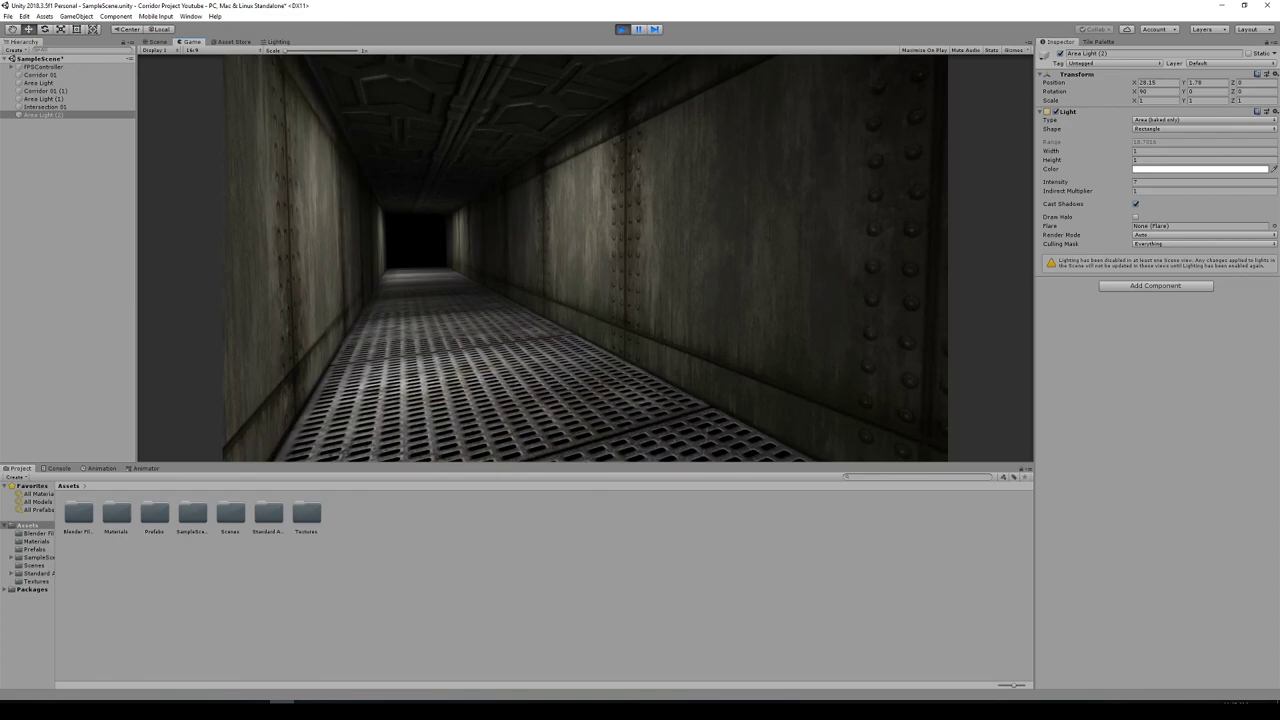
key("Escape")
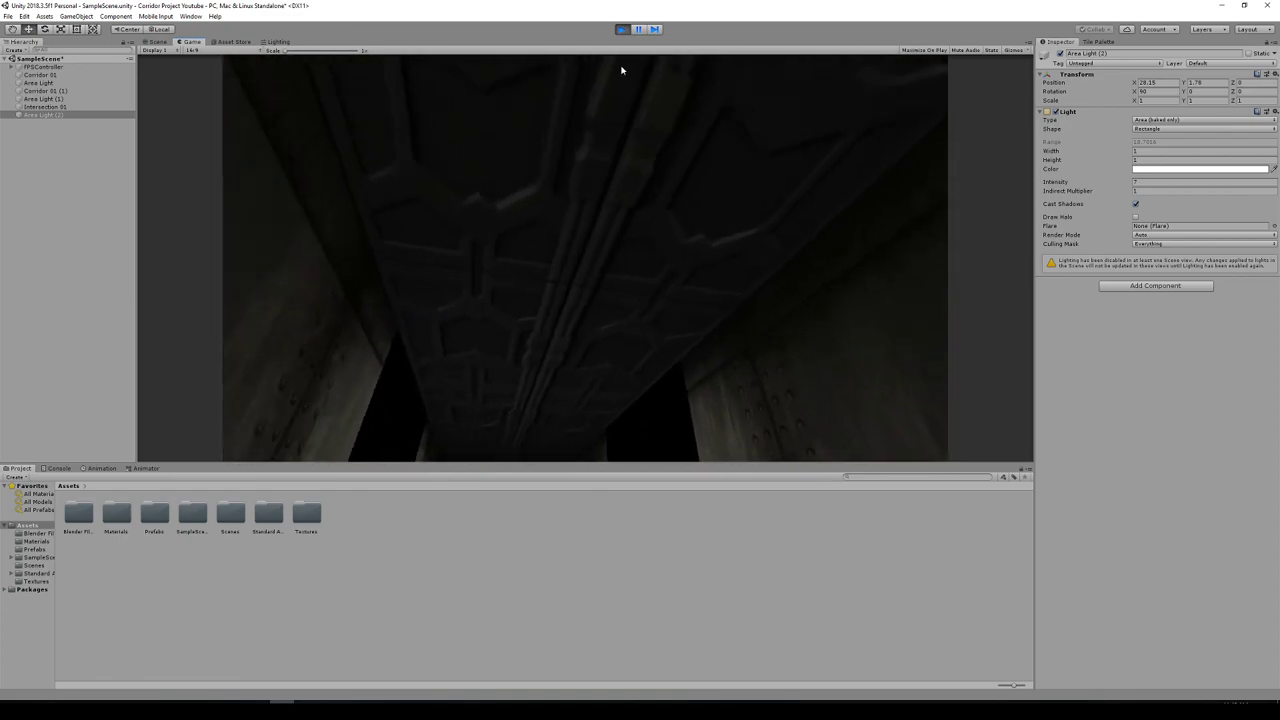
left_click(622, 29)
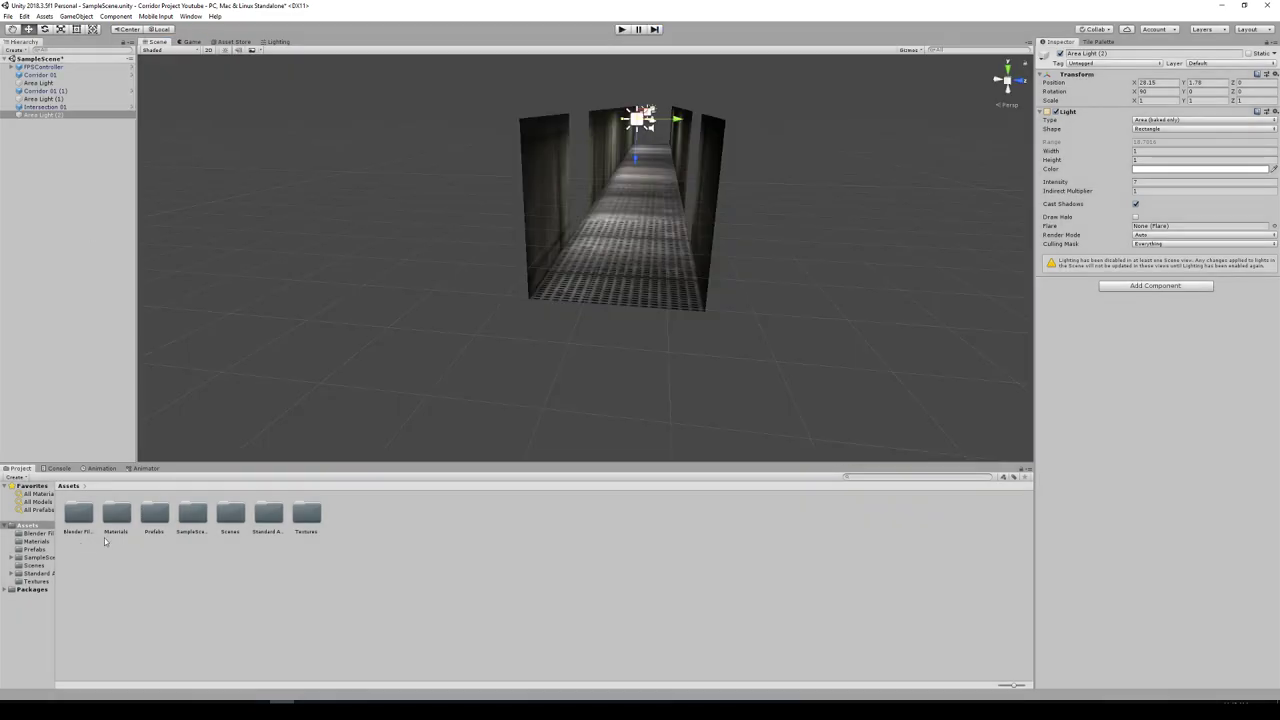
Add a third Corridor 01 prefab to the scene from the Prefabs folder and move it to X 28 at the intersection.
double_click(154, 514)
left_click_drag(62, 528, 63, 286)
middle_click_drag(794, 228, 640, 294)
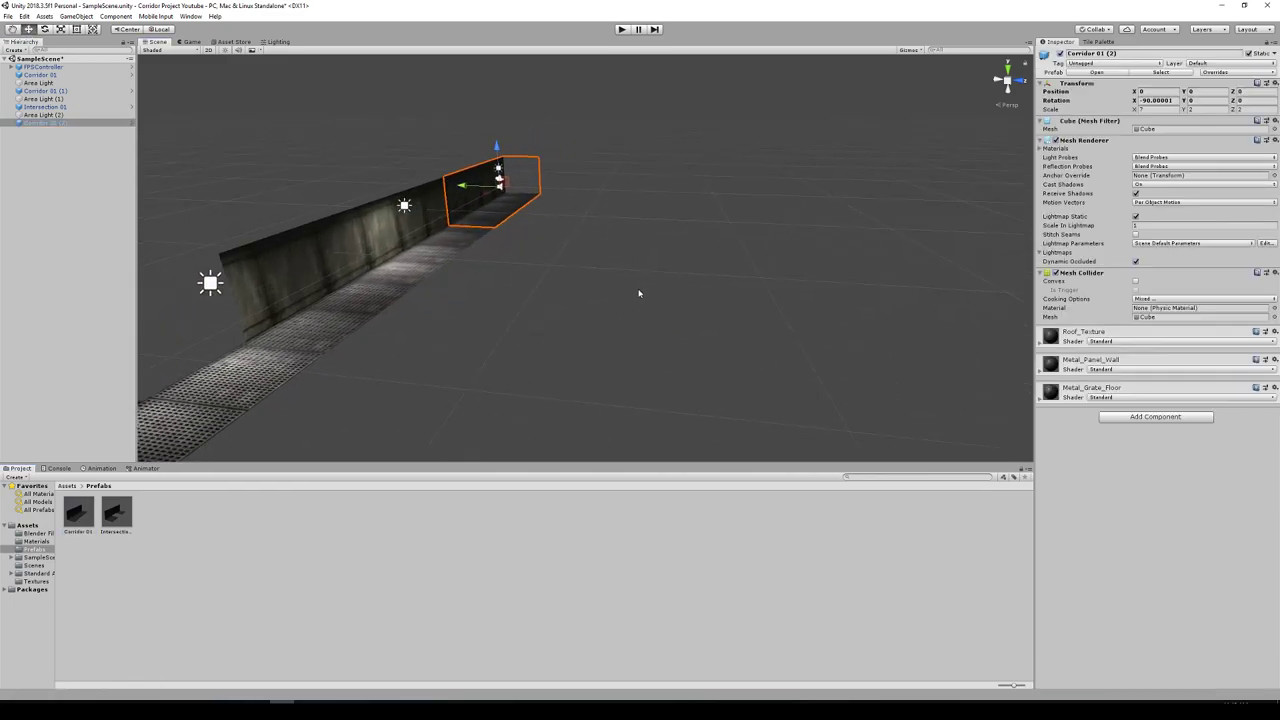
right_click_drag(640, 294, 505, 301)
middle_click_drag(505, 301, 438, 368)
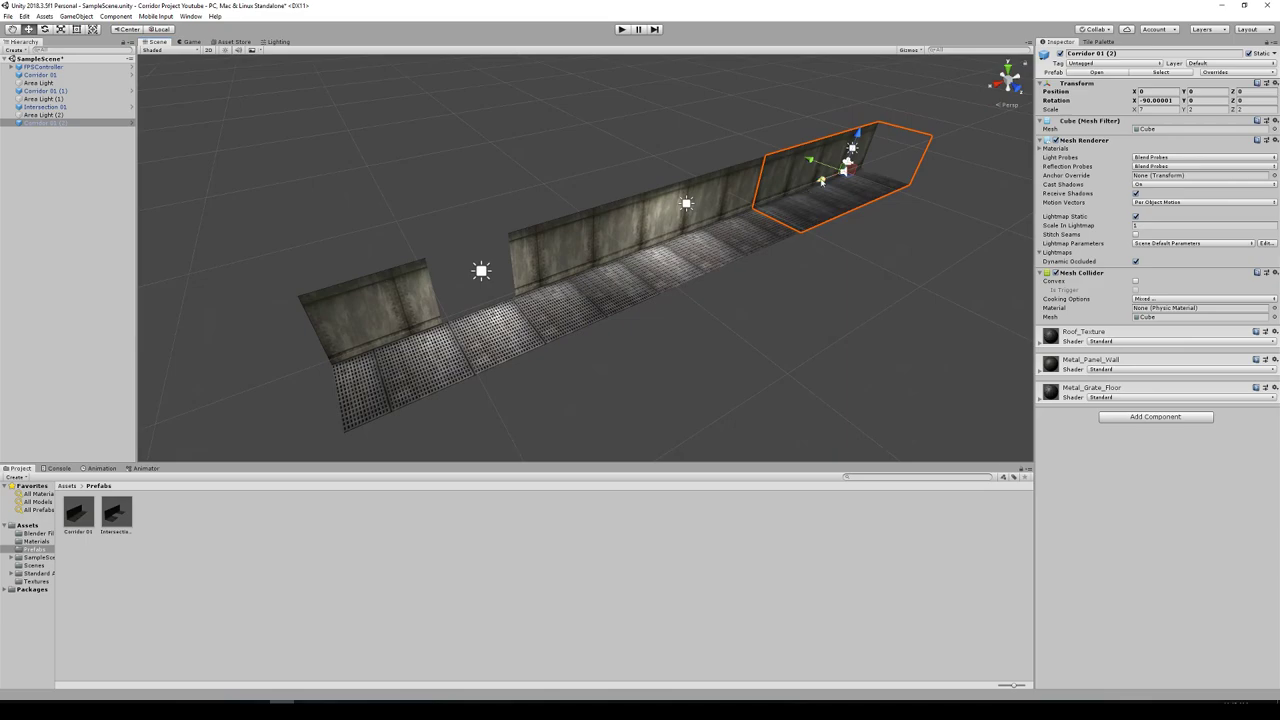
left_click_drag(843, 172, 612, 271)
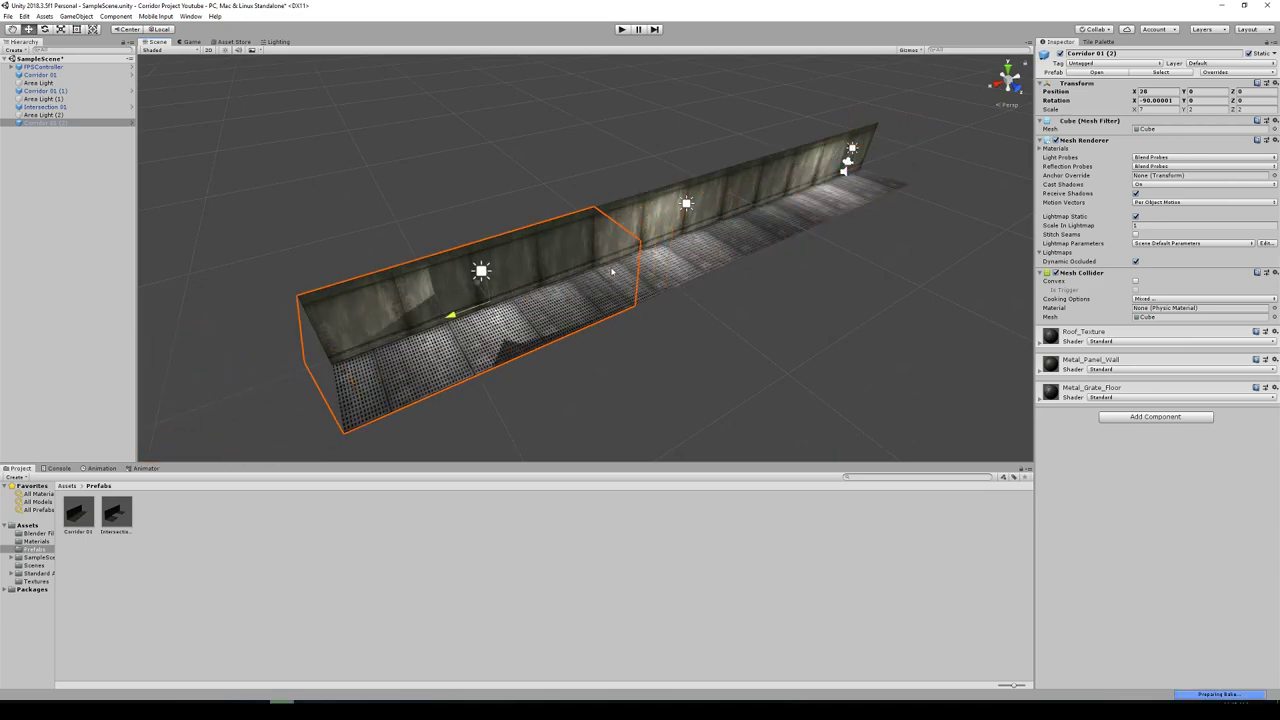
Rotate the new corridor to 90 on Y and move it to Z -9 so it adjoins one side opening of the intersection.
left_click(1204, 102)
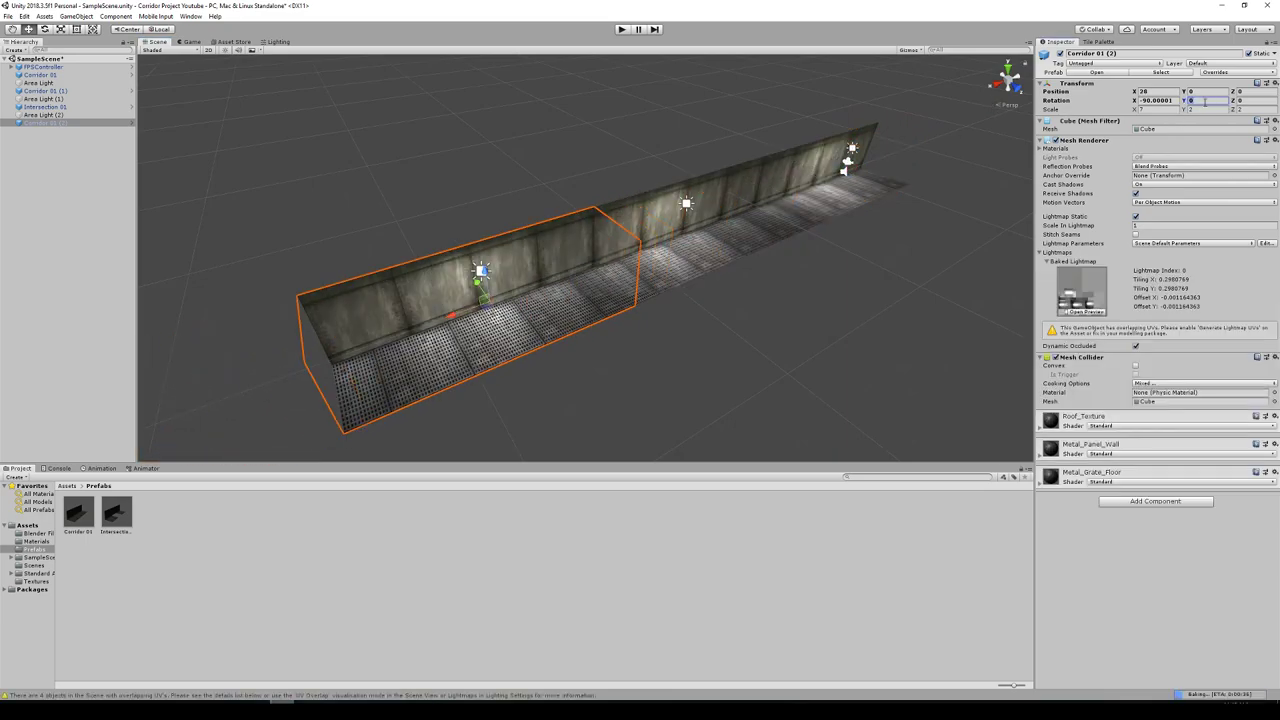
type("90")
key("Return")
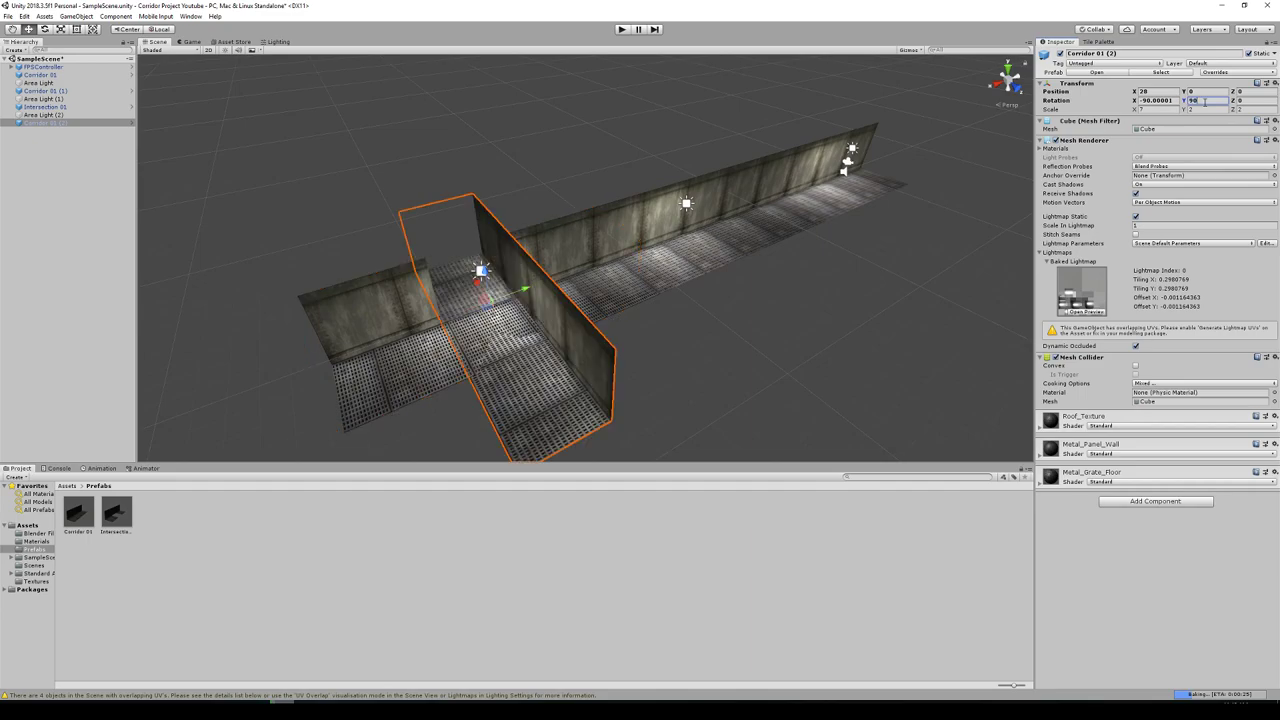
key("f")
left_click_drag(554, 323, 706, 366, "alt")
left_click_drag(686, 265, 482, 240)
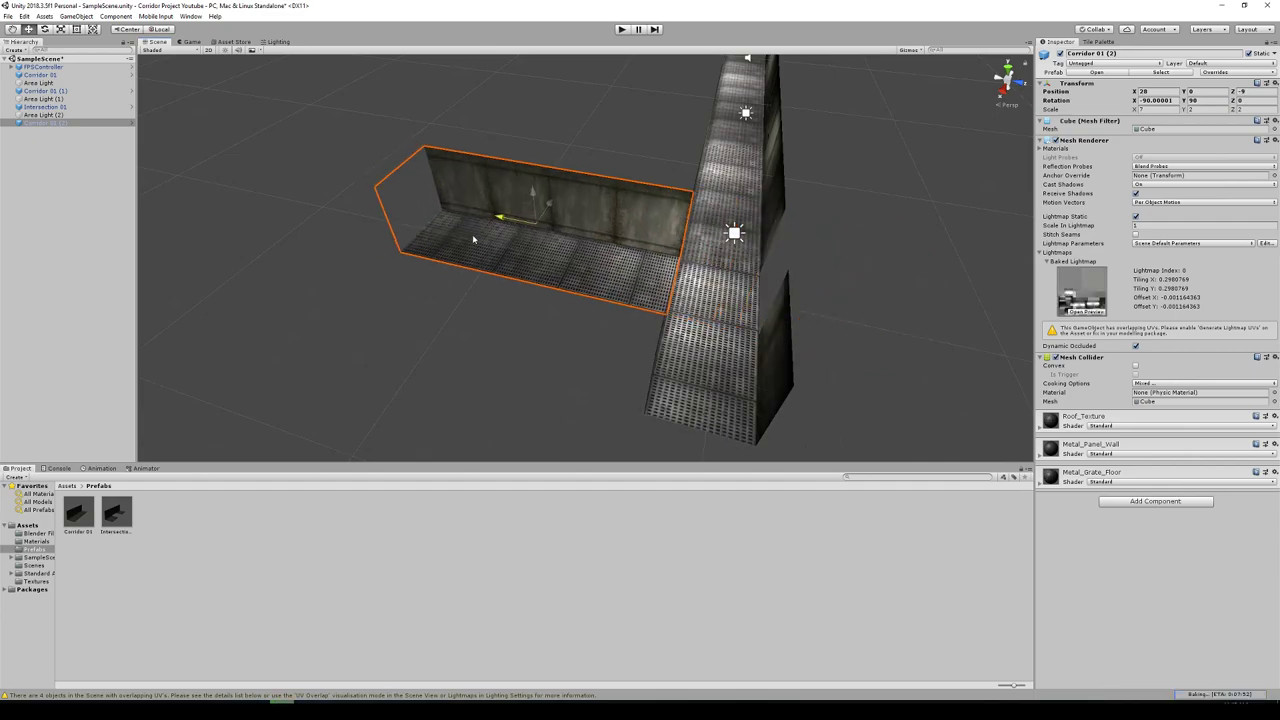
Duplicate the rotated corridor and move the copy to Z 9 at the intersection's opposite side opening.
right_click(33, 122)
left_click(62, 165)
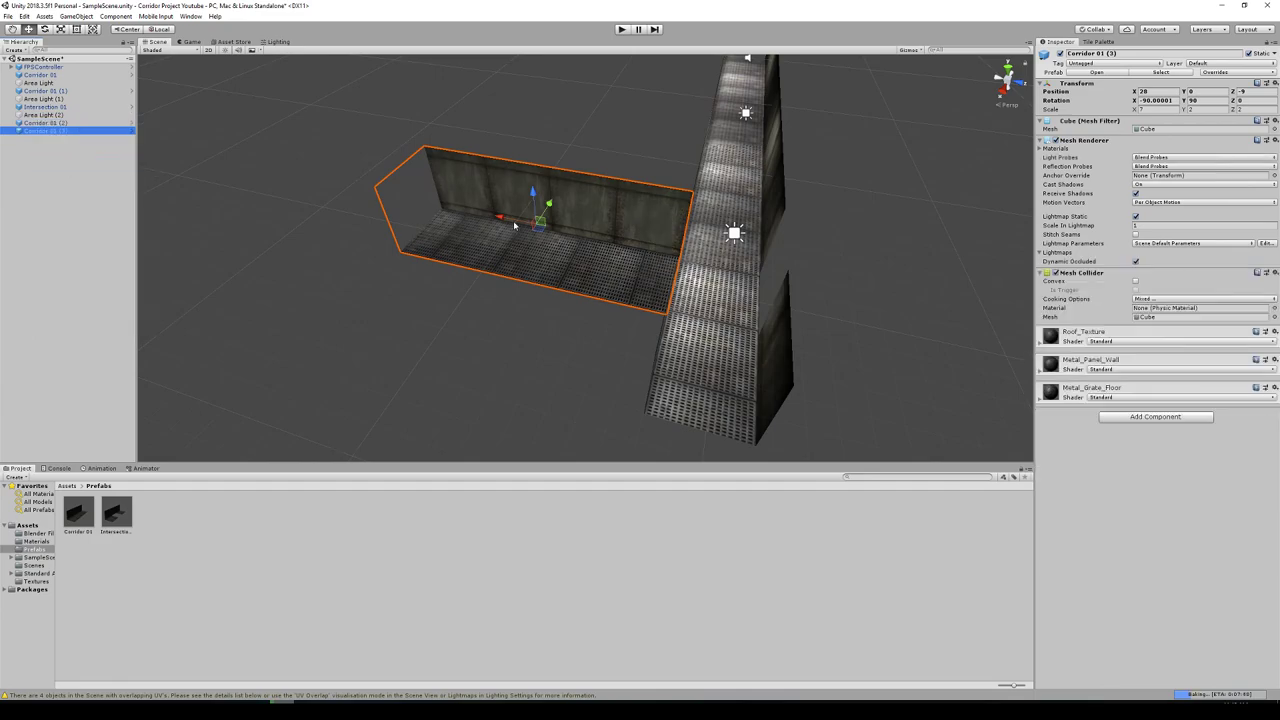
left_click_drag(502, 218, 841, 248)
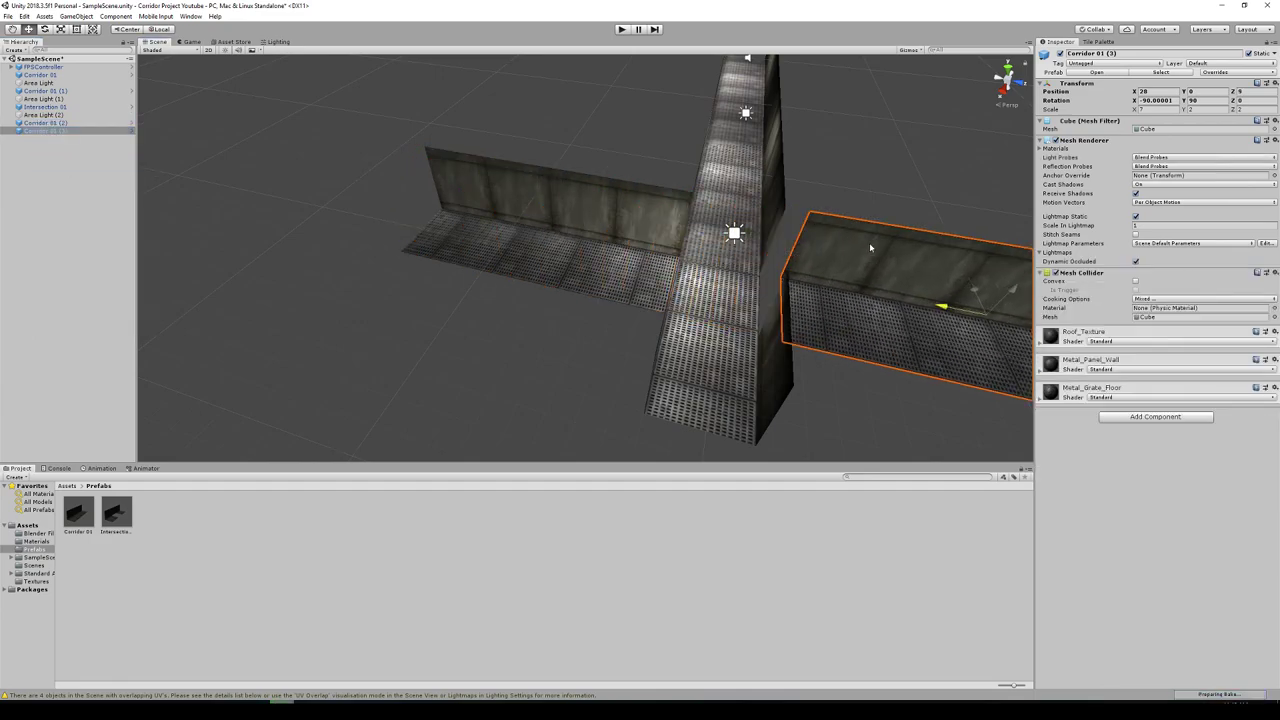
left_click(897, 194)
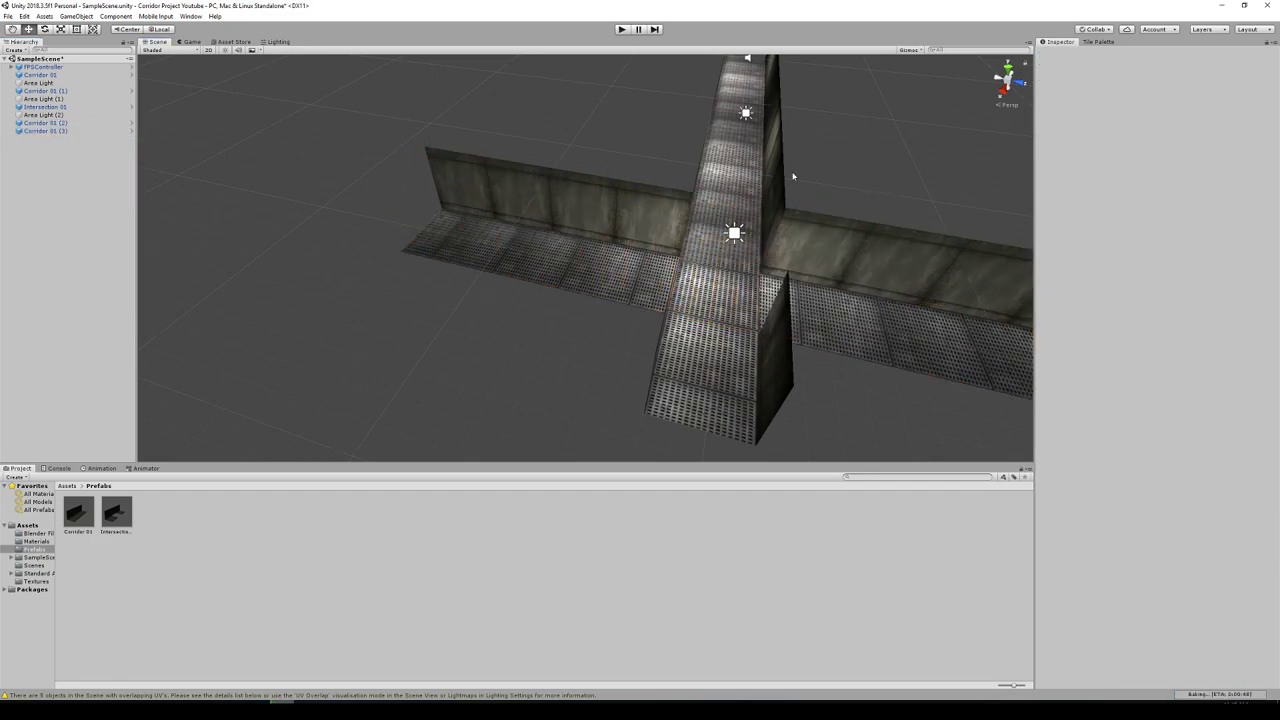
Duplicate the corridor at Z 9 and attach the copy to its far end to lengthen that side passage.
middle_click_drag(872, 164, 766, 151)
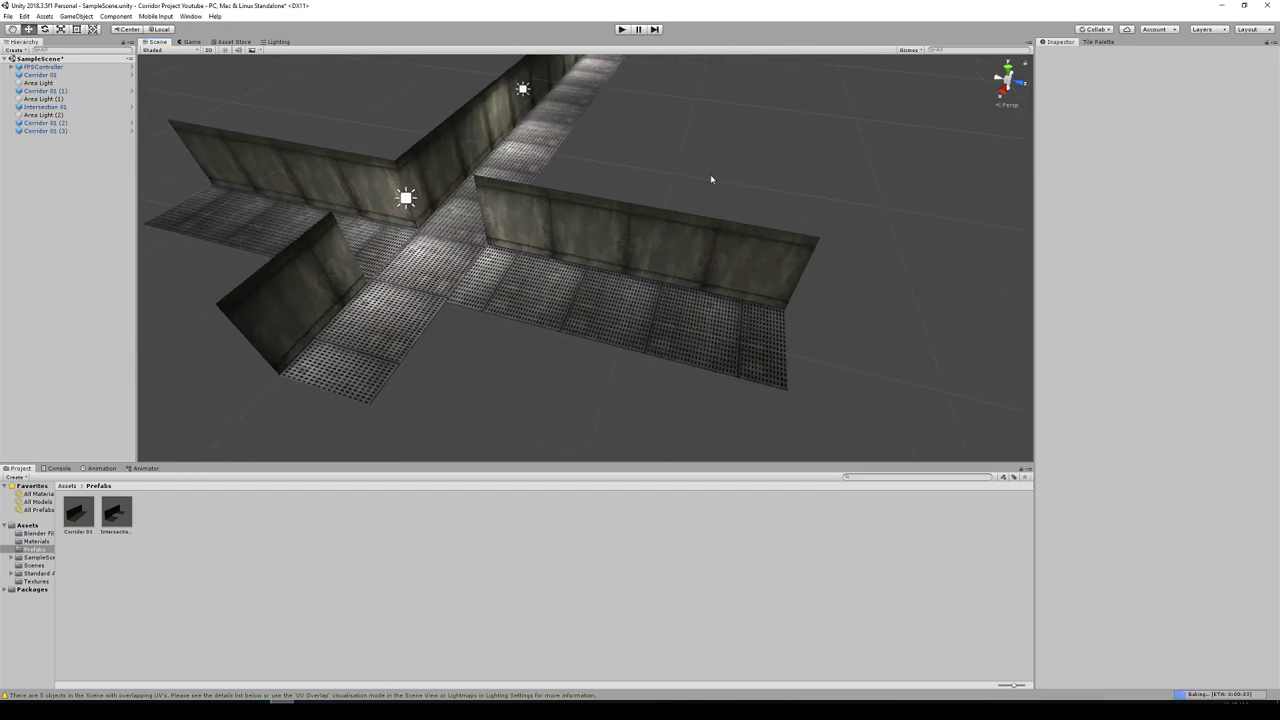
scroll(710, 176, "down", 3)
left_click(601, 295)
right_click(49, 135)
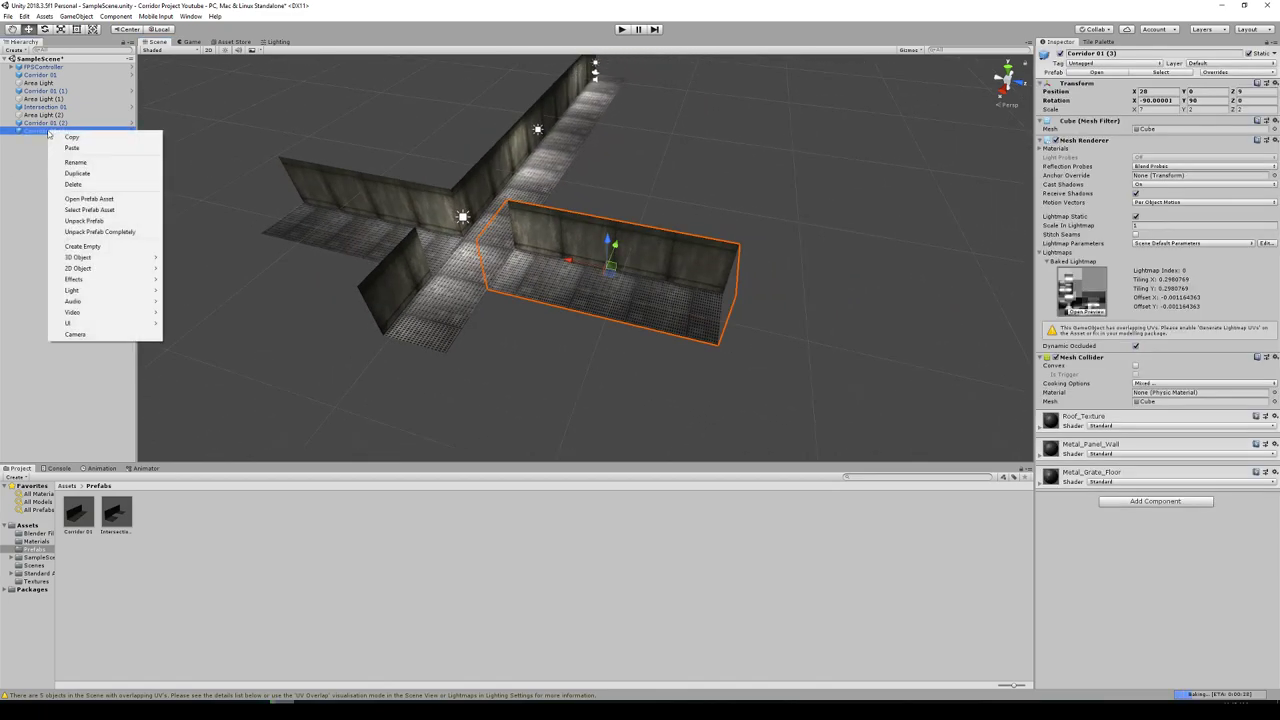
left_click(75, 171)
left_click_drag(573, 264, 806, 289)
left_click(810, 193)
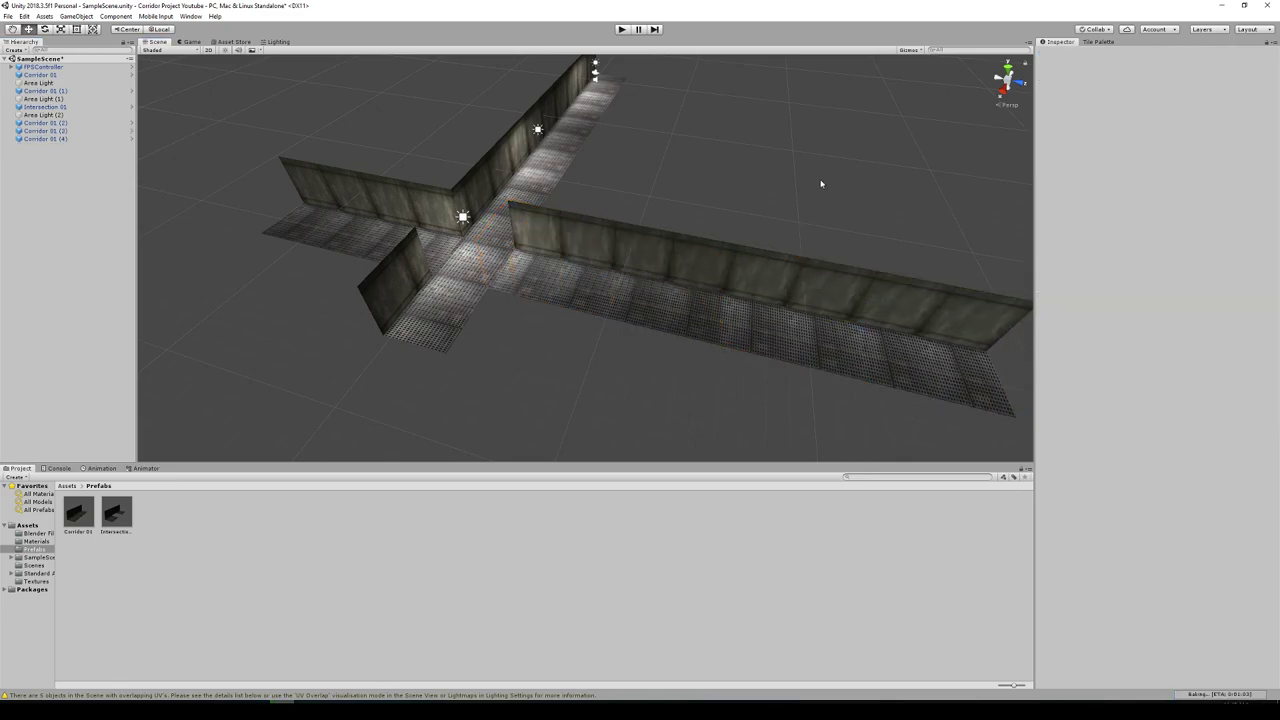
Duplicate the intersection's area light and move the copy along Z to about 24.6, near the end of the long side passage.
left_click_drag(794, 183, 723, 186, "alt")
scroll(718, 180, "down", 3)
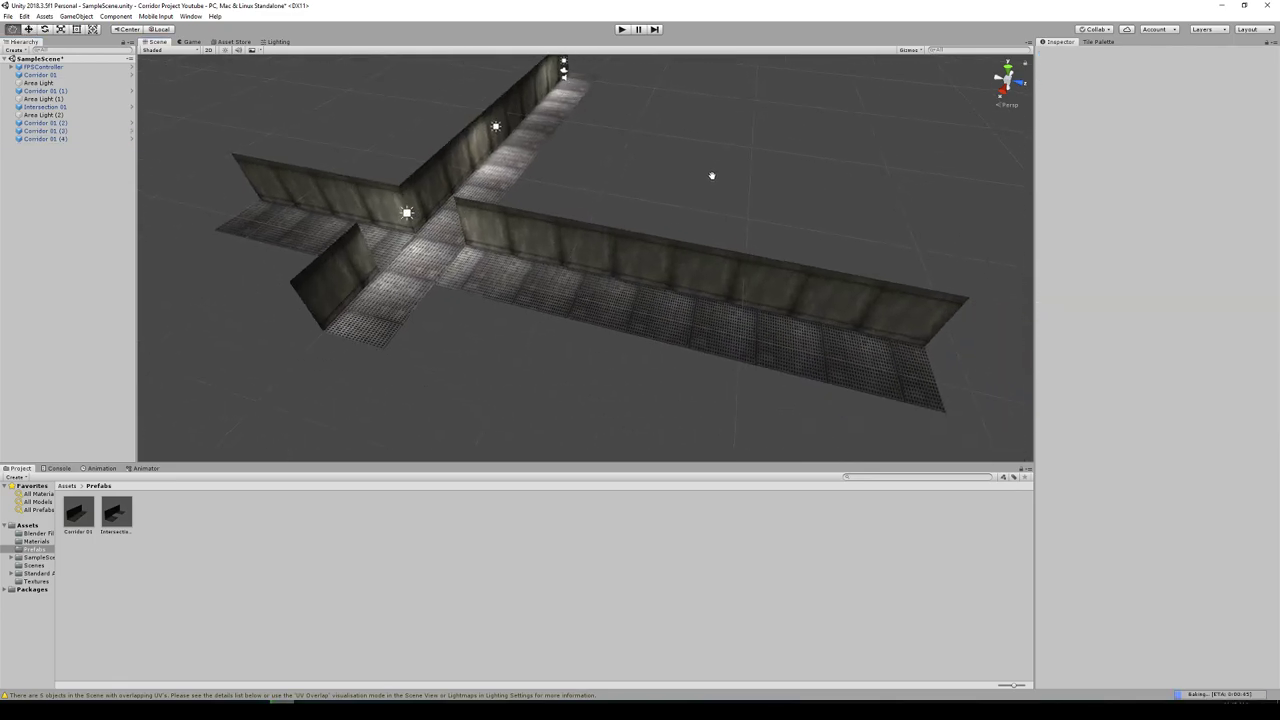
left_click(398, 207)
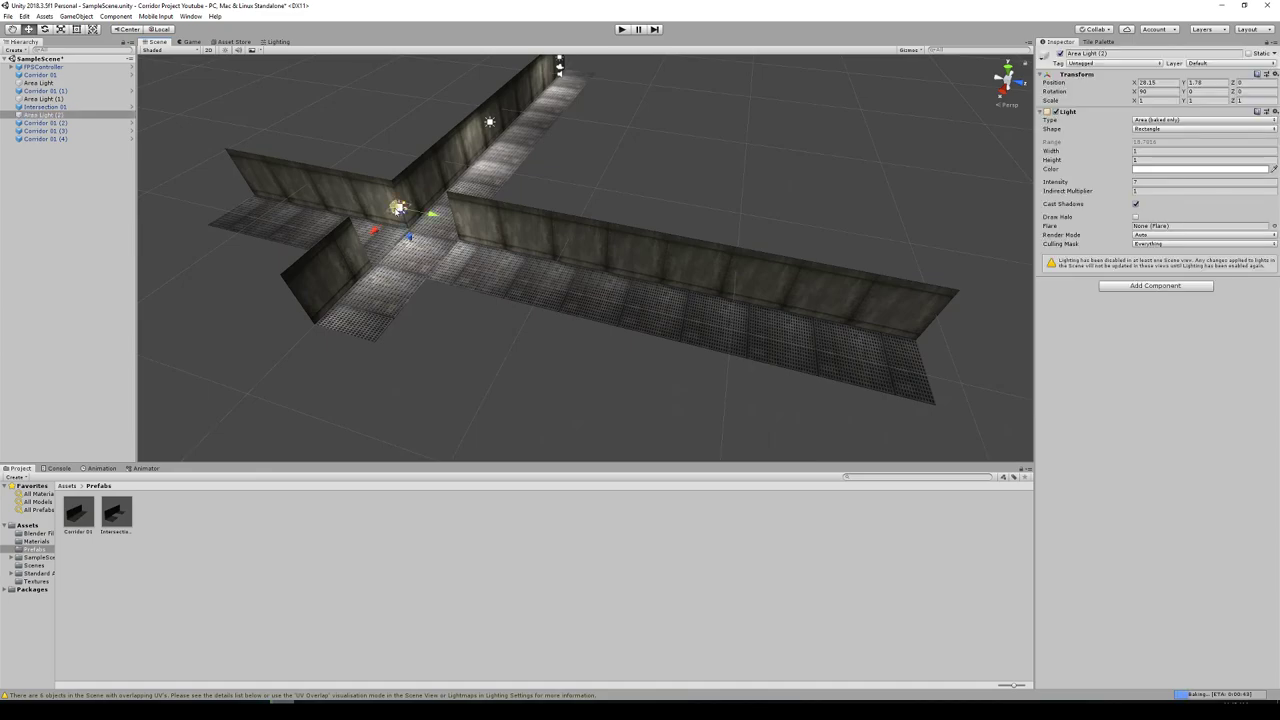
right_click(42, 116)
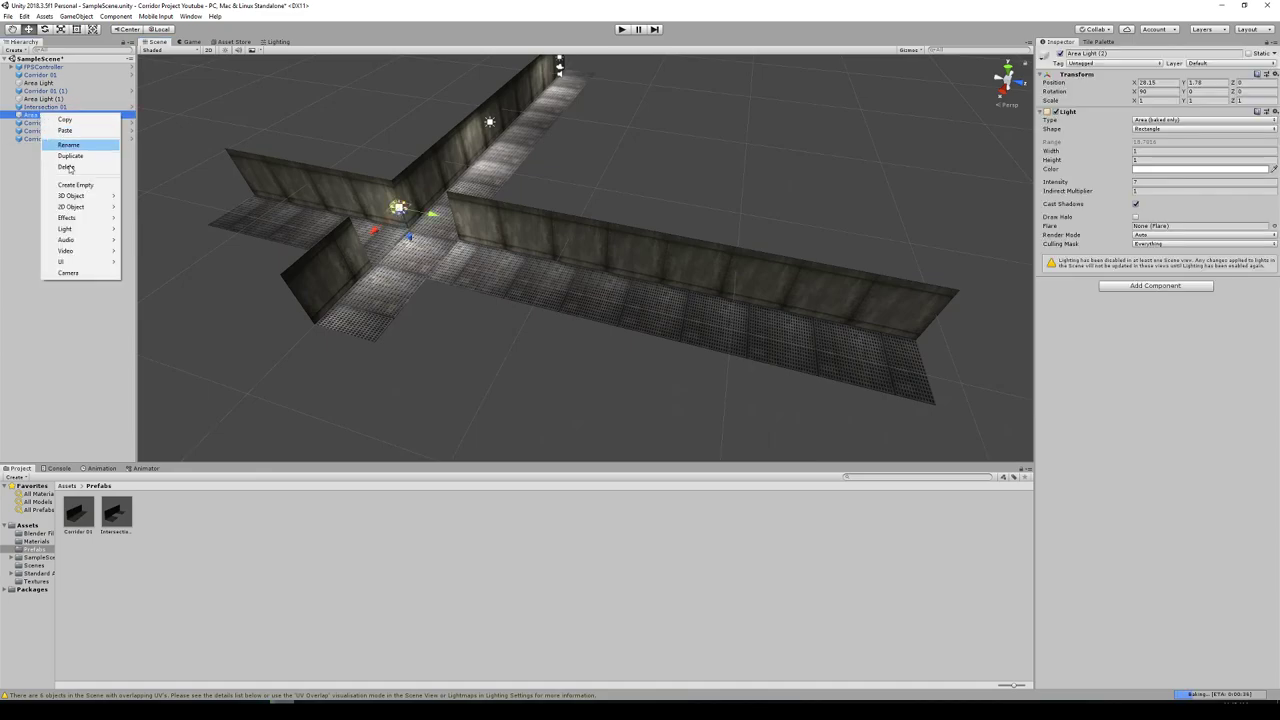
left_click(68, 156)
left_click_drag(433, 222, 888, 308)
Set the color of the side passage's area light to light red, F16565.
left_click(1180, 170)
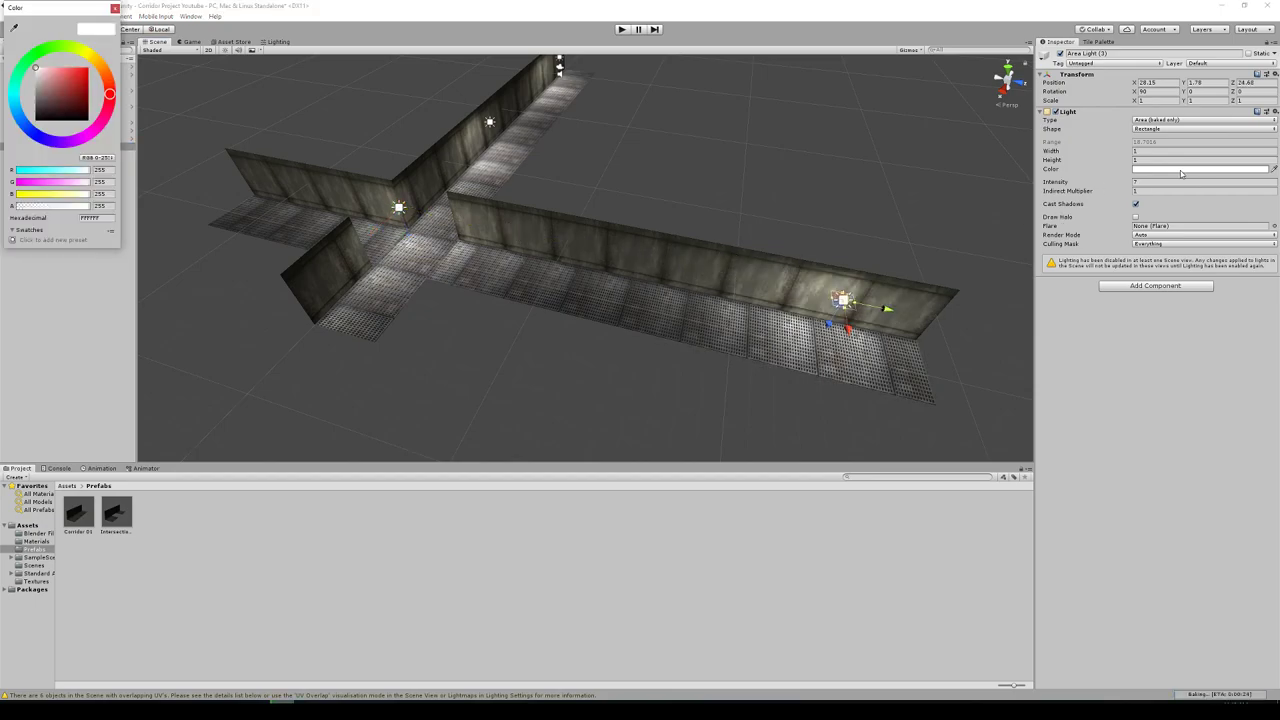
left_click(68, 74)
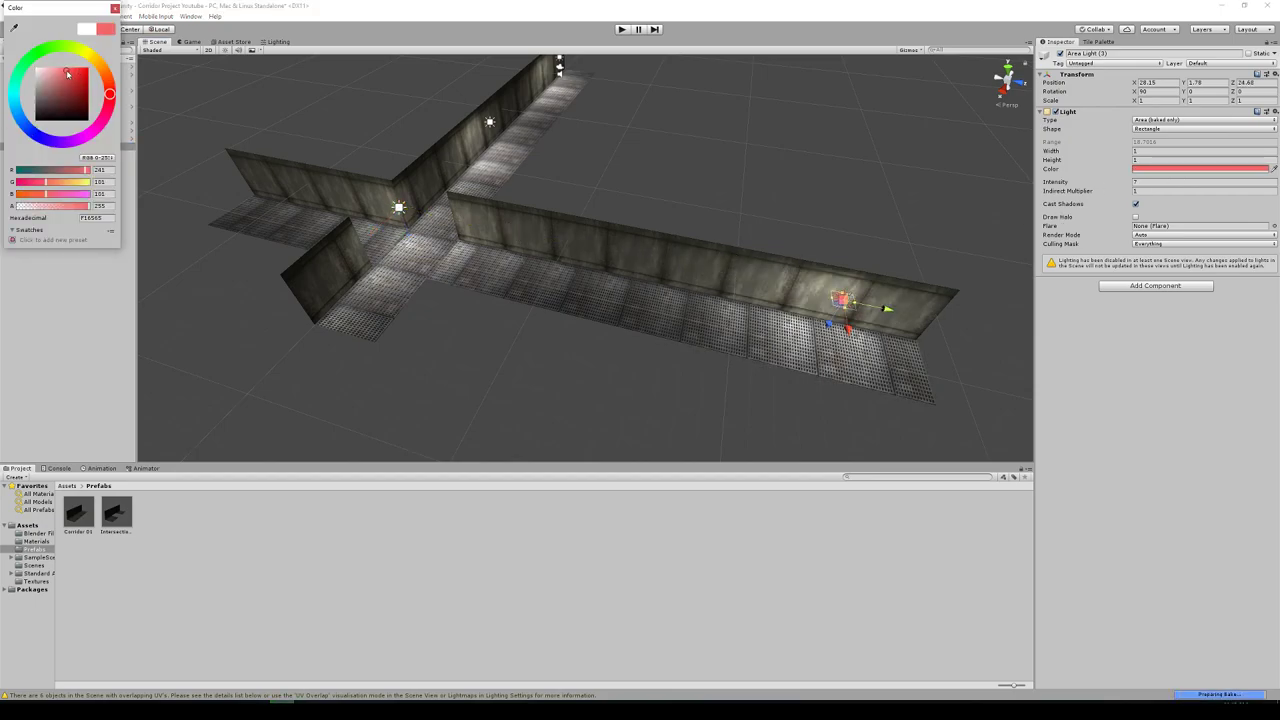
left_click(115, 8)
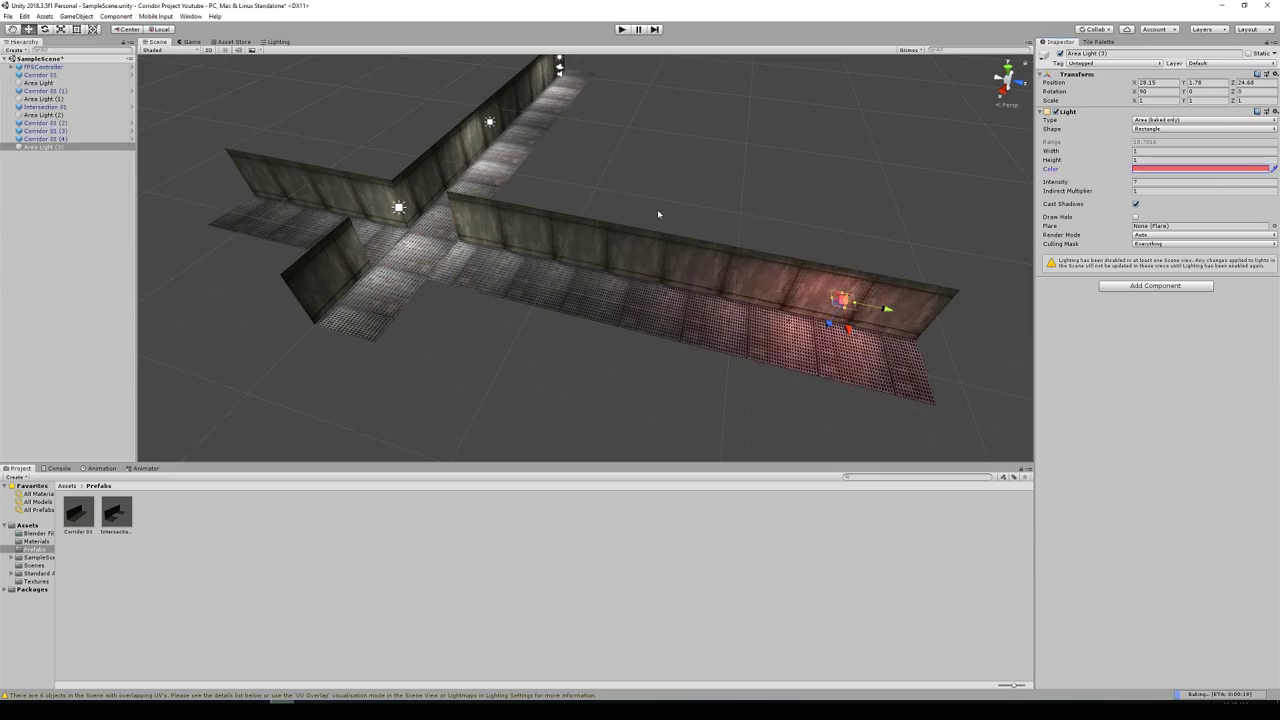
Duplicate Intersection 01 and move the copy to Z 32 at the end of the red-lit side passage.
middle_click_drag(859, 210, 524, 240)
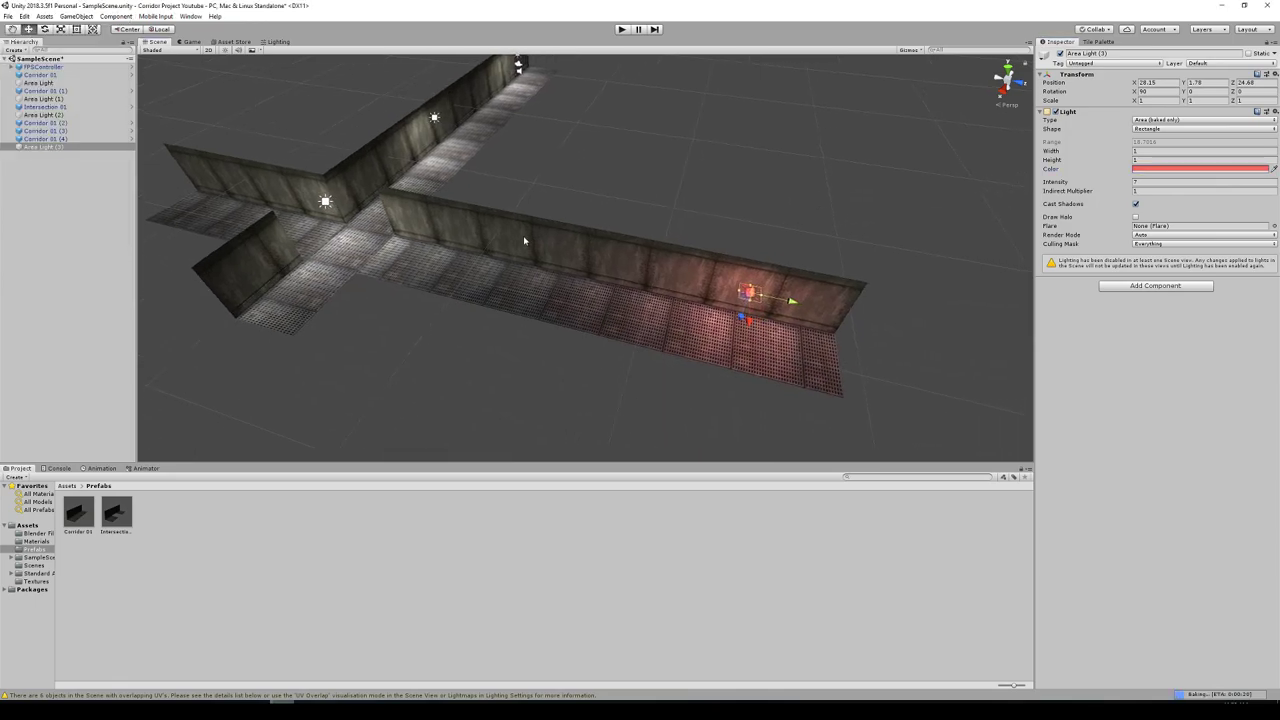
left_click(292, 289)
right_click(36, 108)
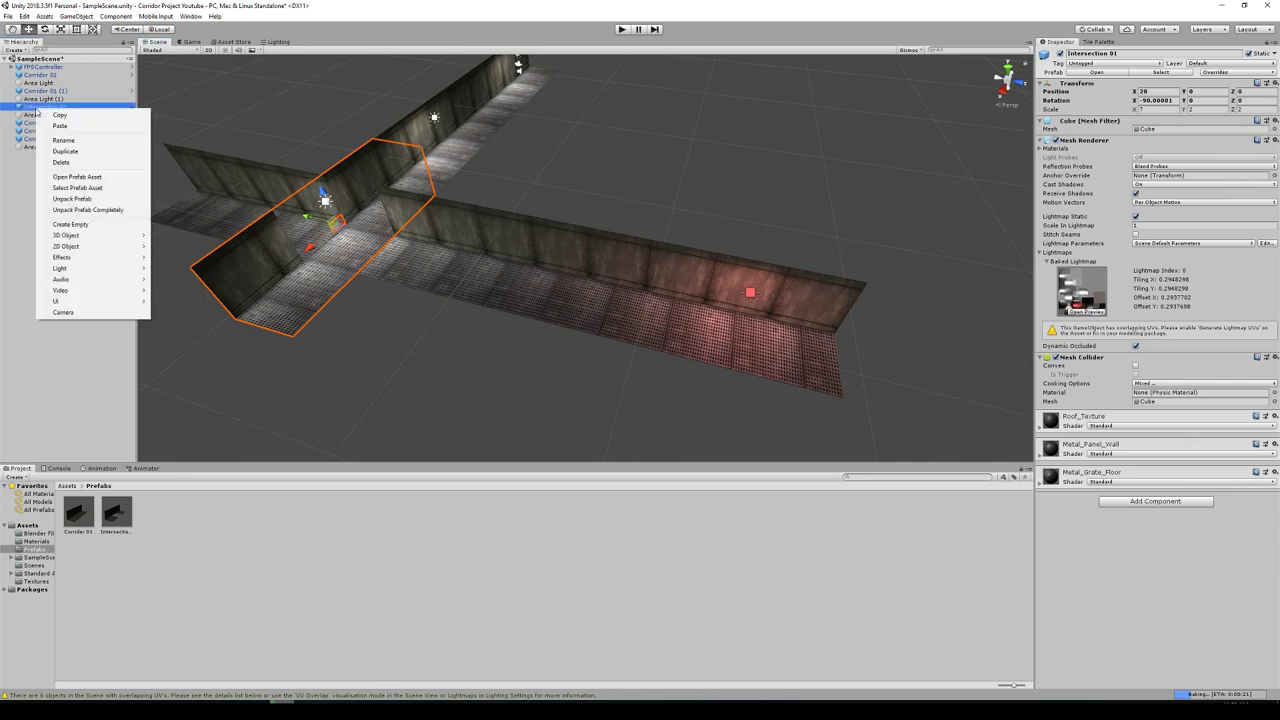
left_click(65, 151)
left_click_drag(314, 222, 730, 300)
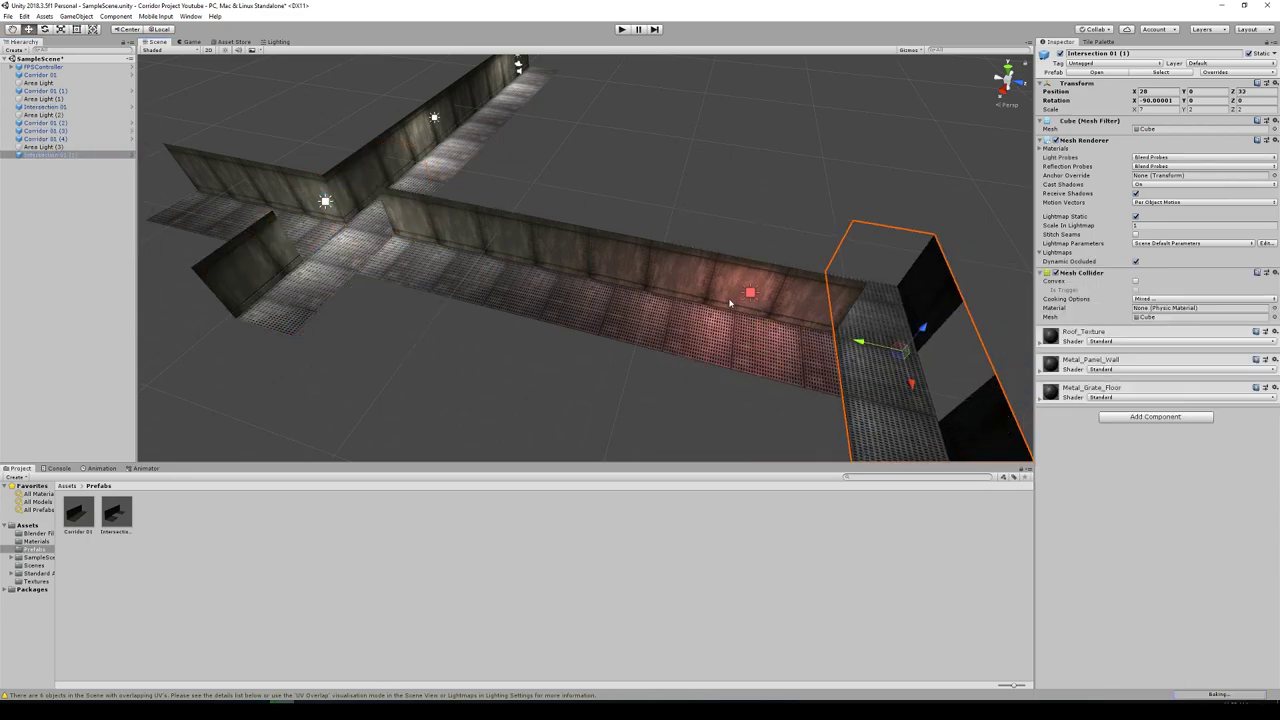
Duplicate the red area light and move the copy along Z to about 31.6, over the new intersection.
middle_click_drag(730, 300, 483, 257)
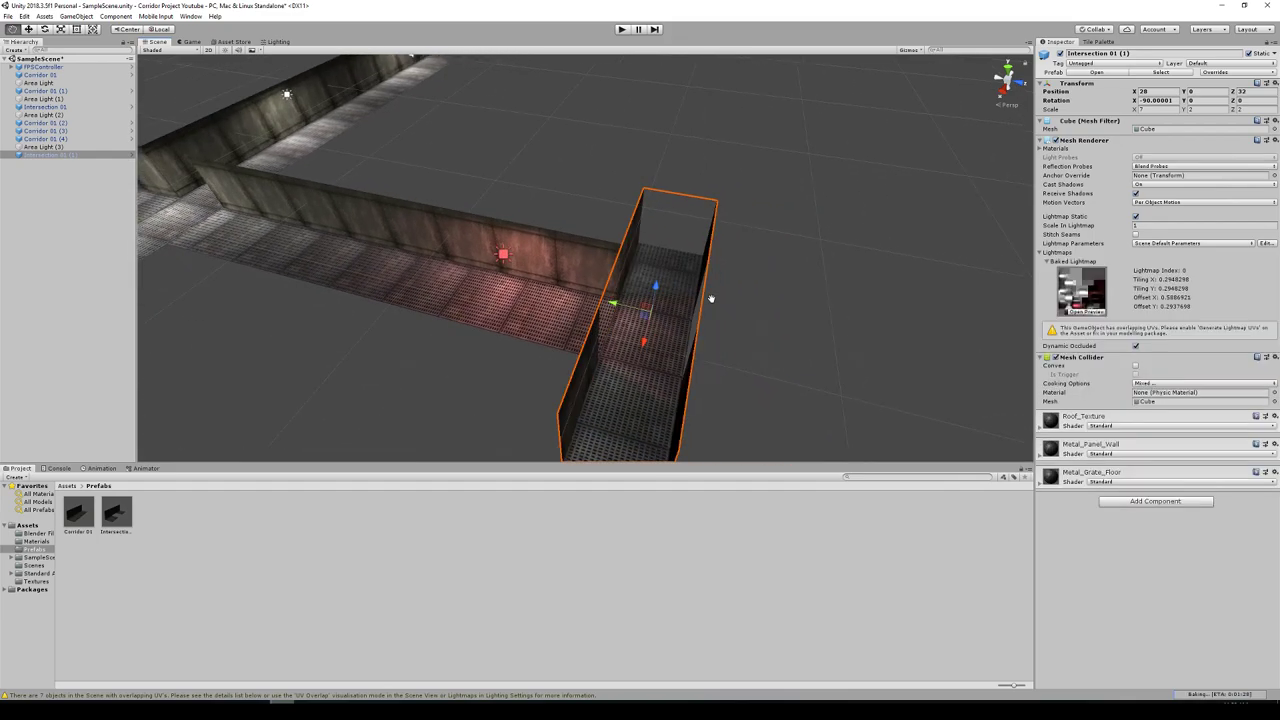
left_click(503, 256)
right_click(55, 148)
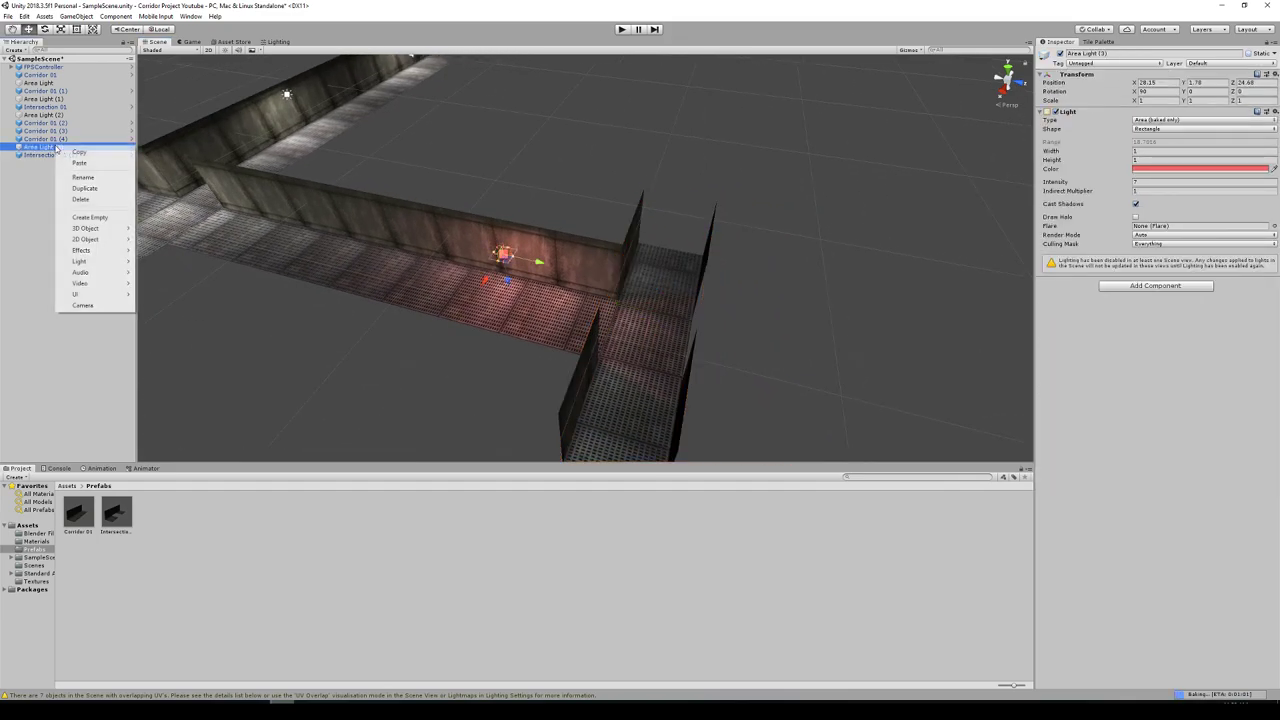
left_click(75, 189)
left_click_drag(541, 264, 663, 266)
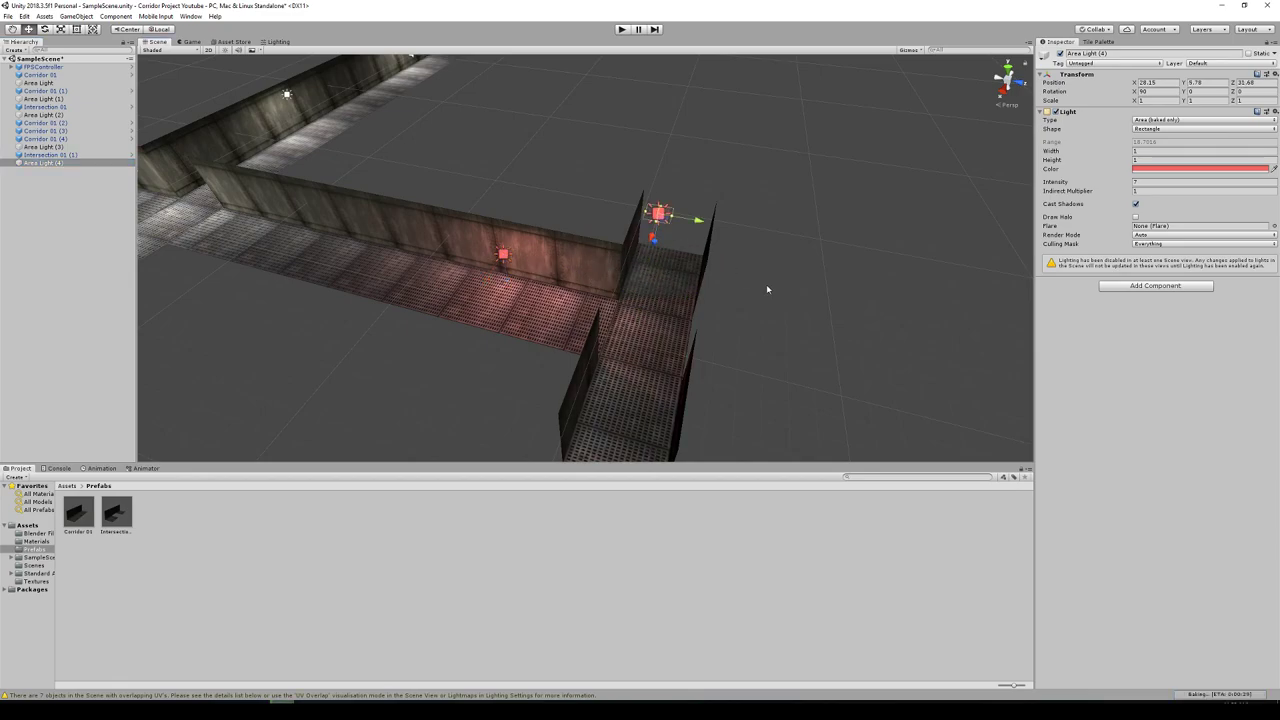
Bring the copied red light back down to Y 1.78, shift it to X 22.15, and set its intensity to 10.
middle_click_drag(766, 284, 679, 268)
key("ctrl+z")
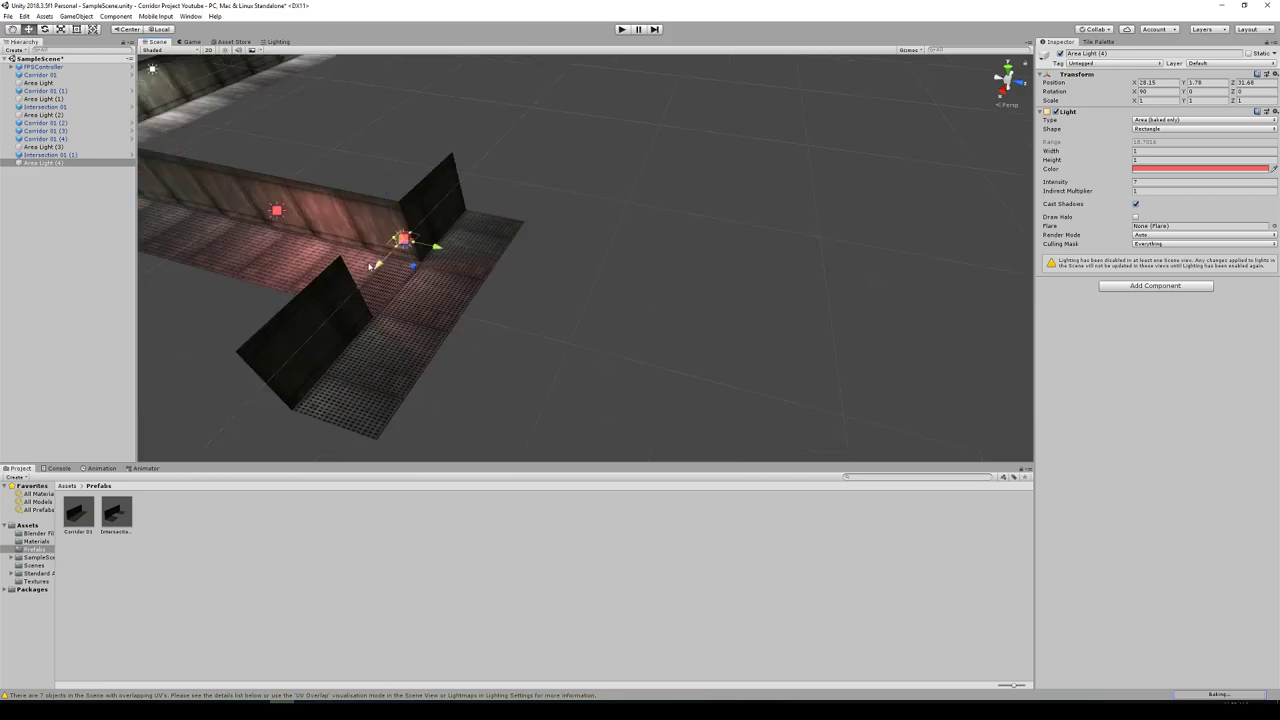
key("ctrl+z")
key("ctrl+z")
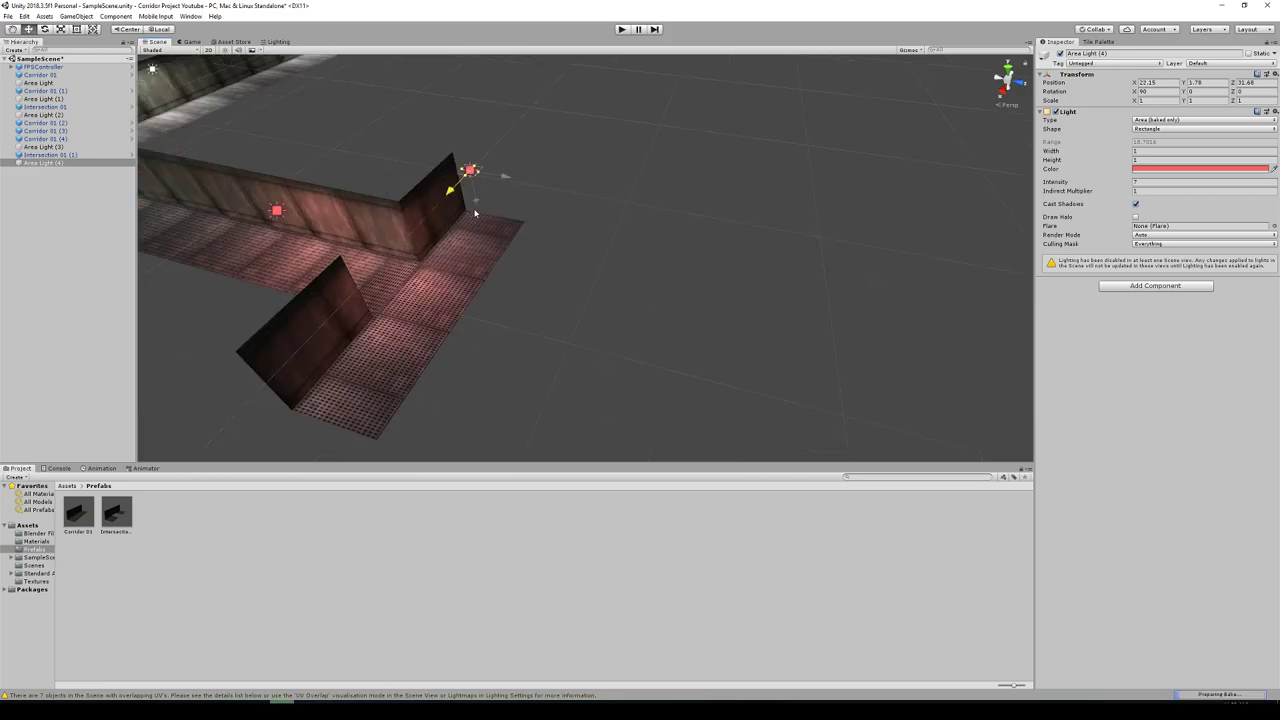
left_click(1142, 184)
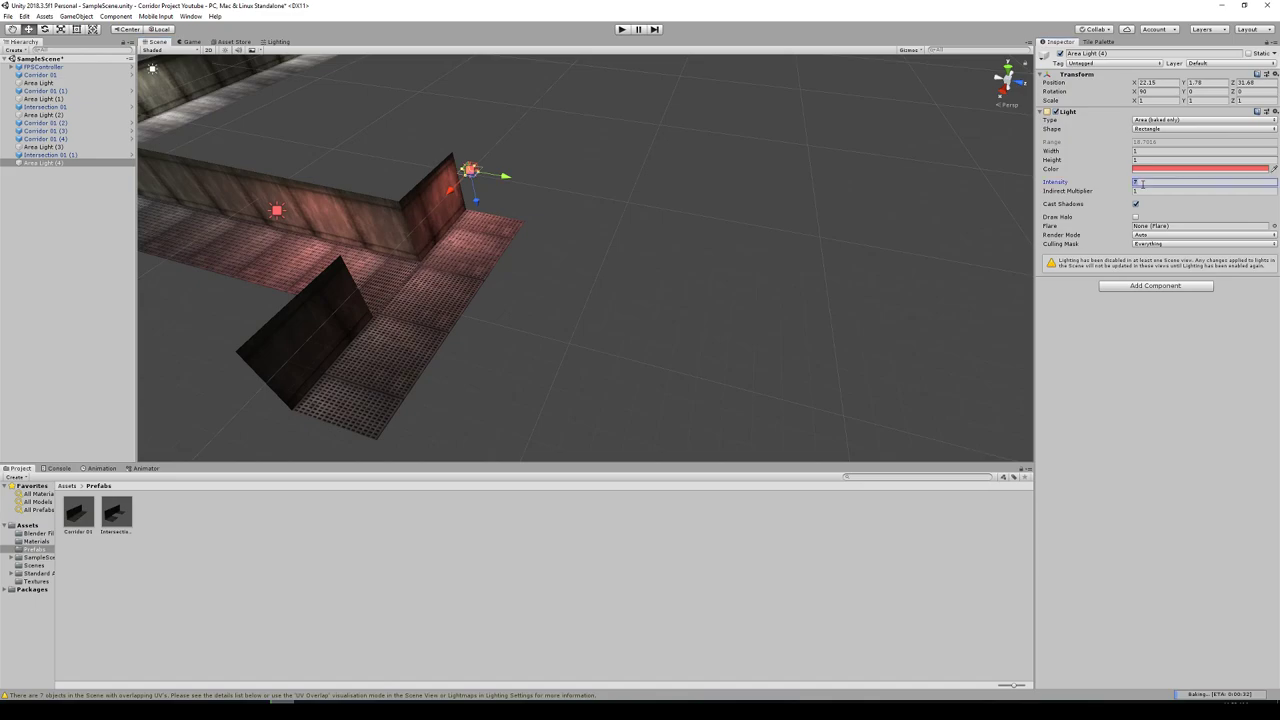
type("10")
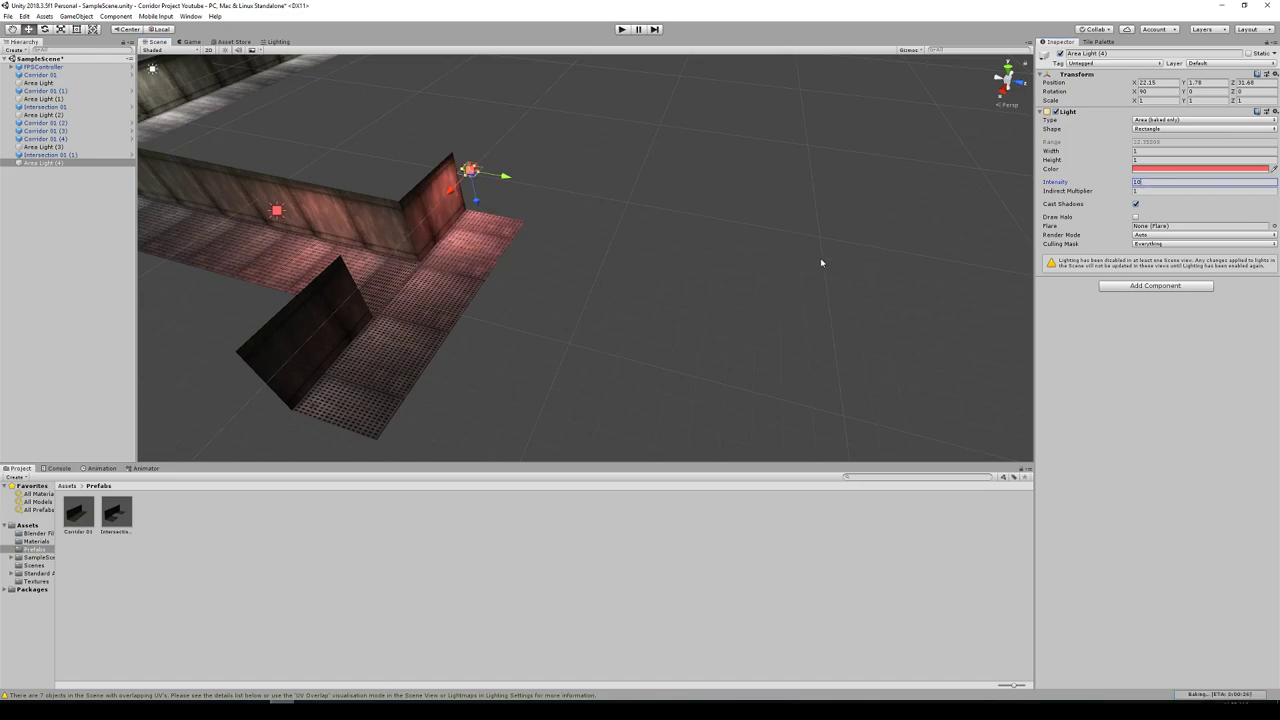
Play-test the level, walking from the white-lit corridor through the red-lit side passage to the new intersection, and stop the game.
middle_click_drag(490, 252, 940, 275)
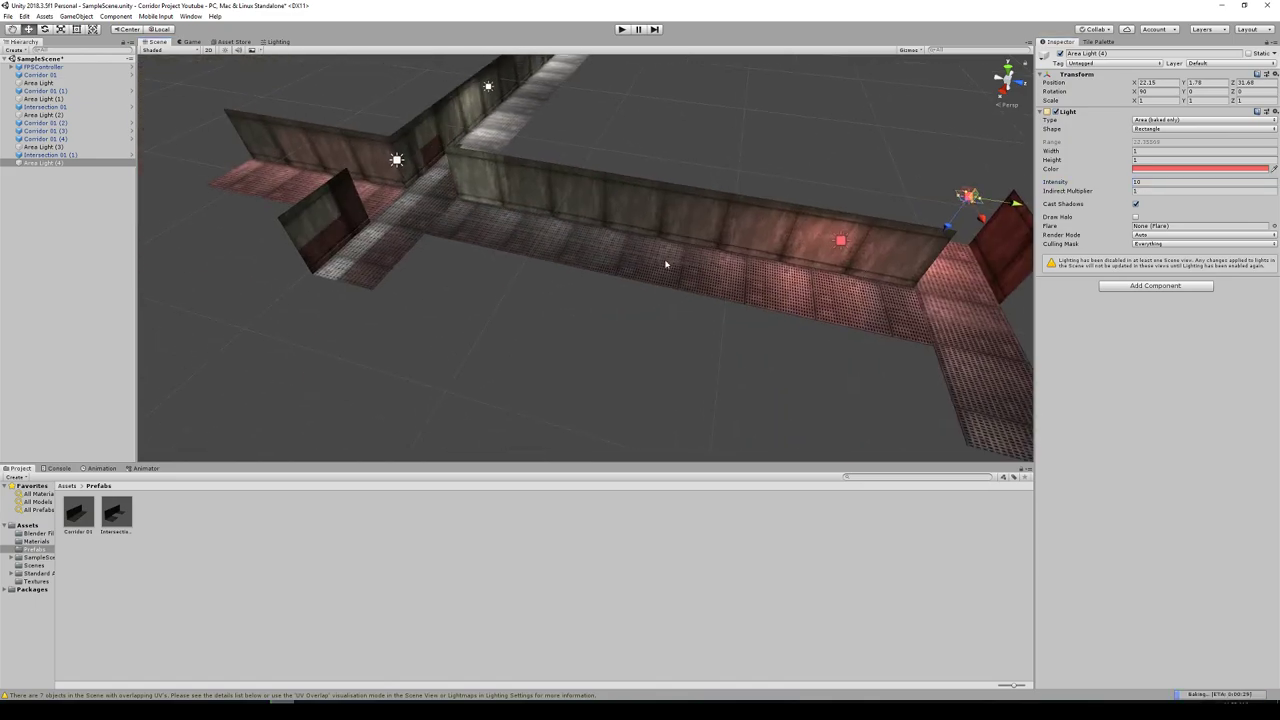
scroll(666, 263, "down", 3)
middle_click_drag(686, 176, 668, 206)
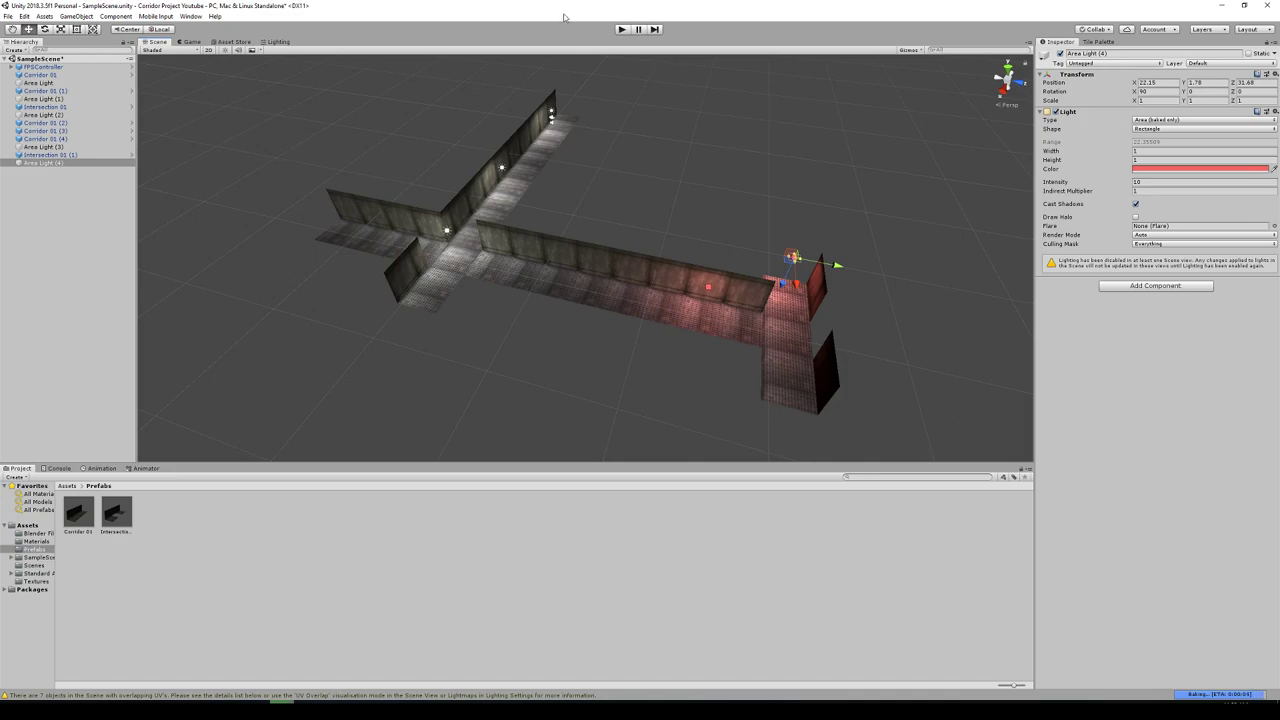
left_click(622, 30)
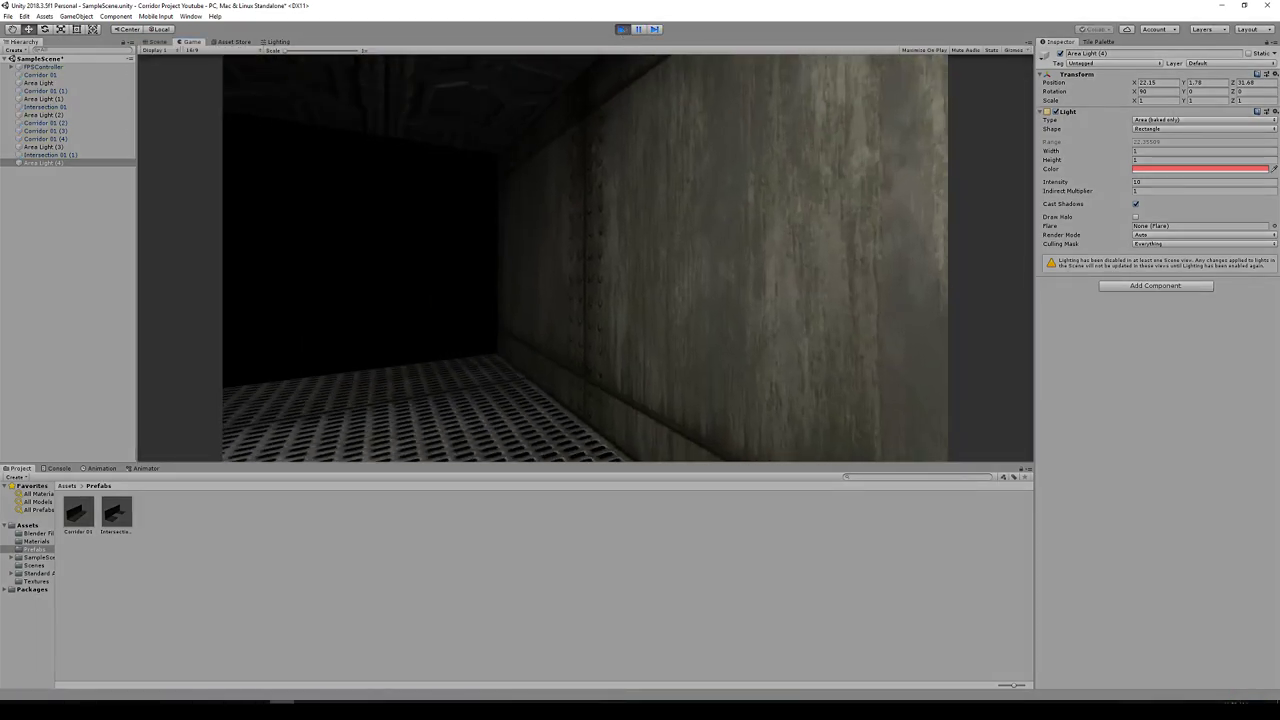
key("w")
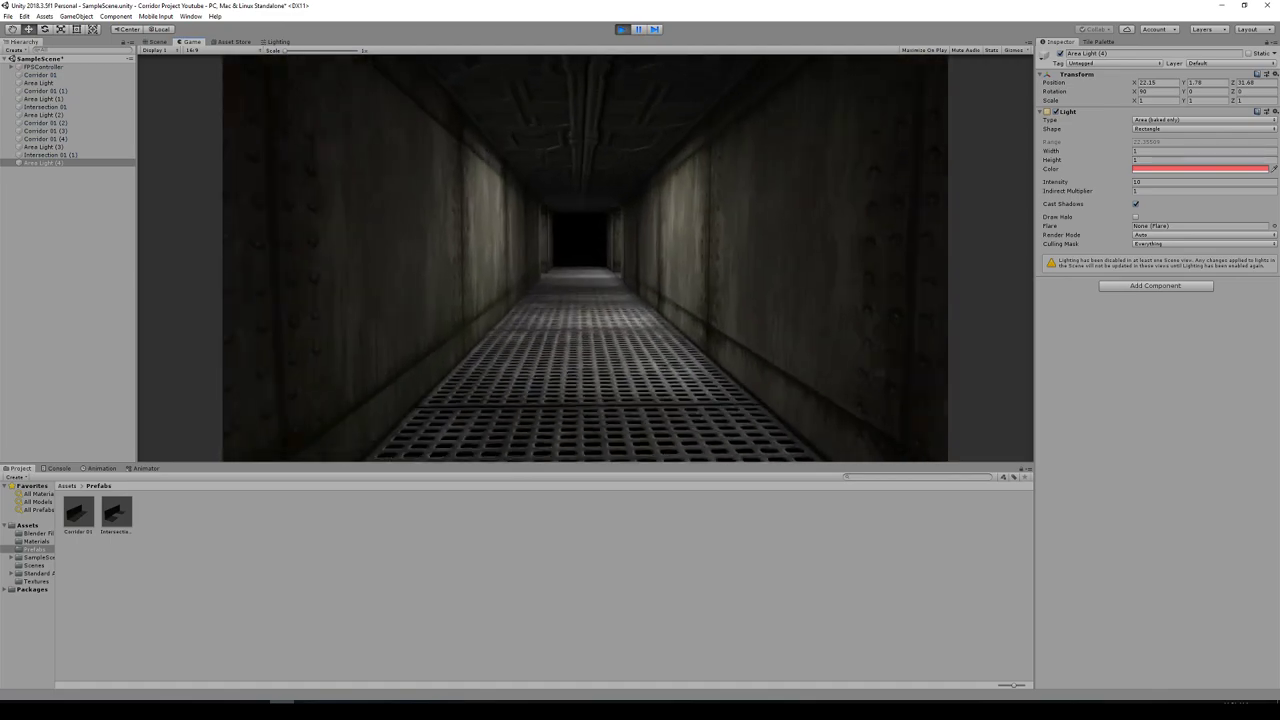
key("w")
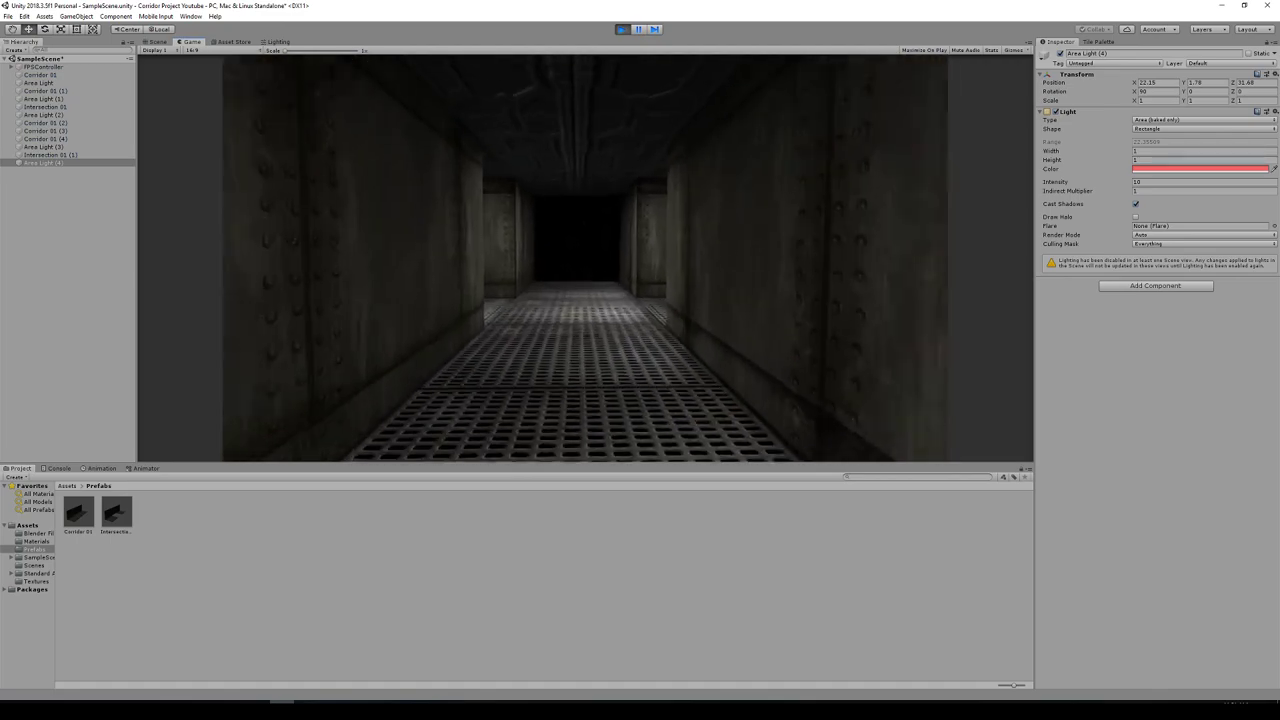
key("w")
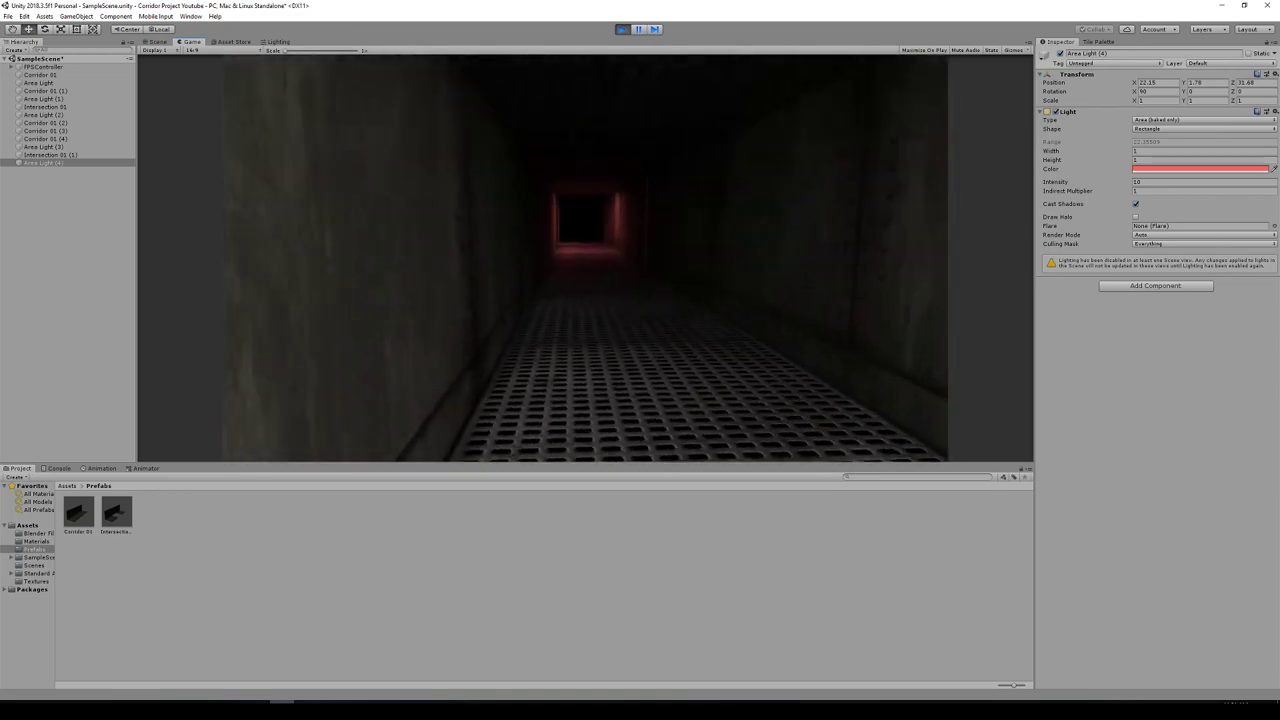
key("w")
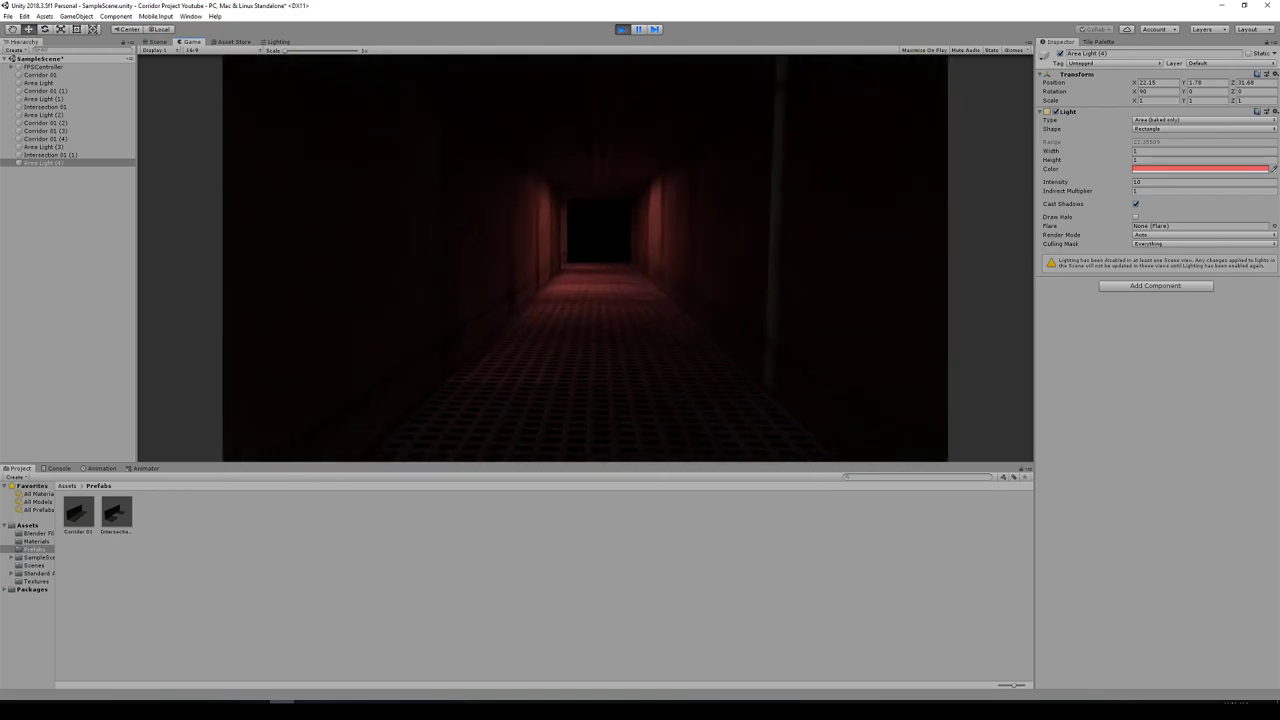
key("w")
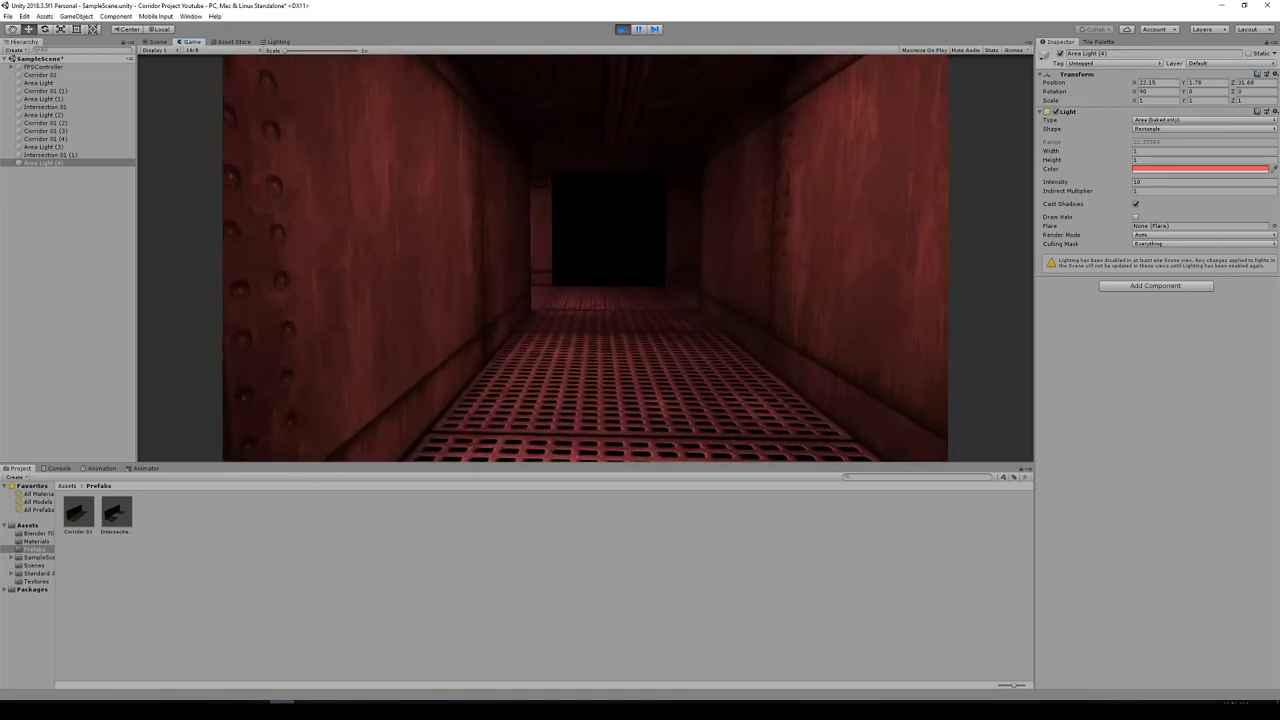
key("w")
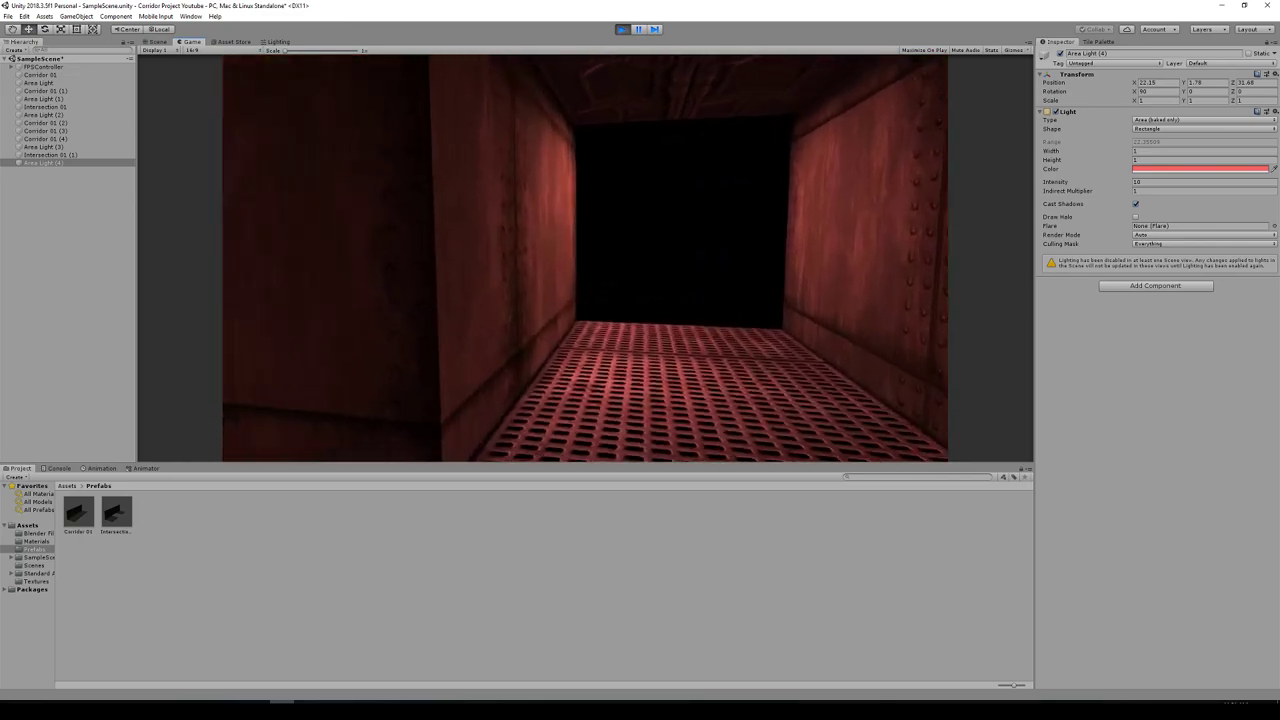
key("w")
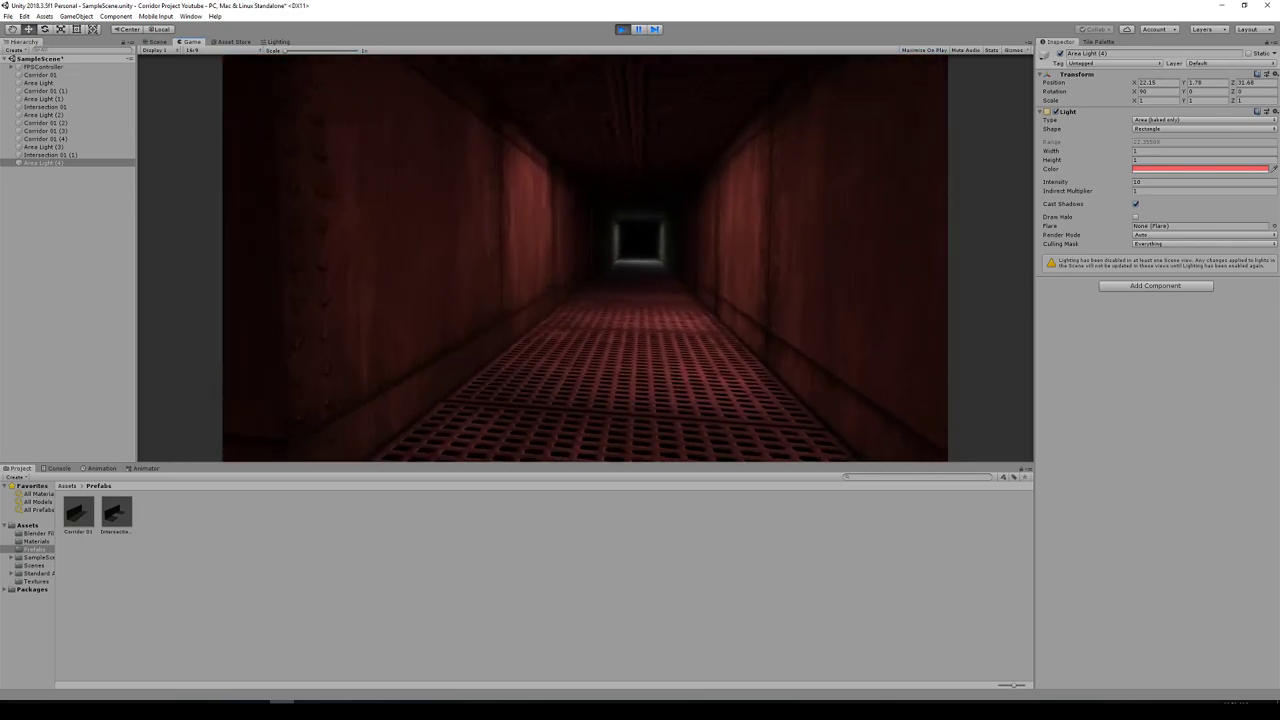
key("w")
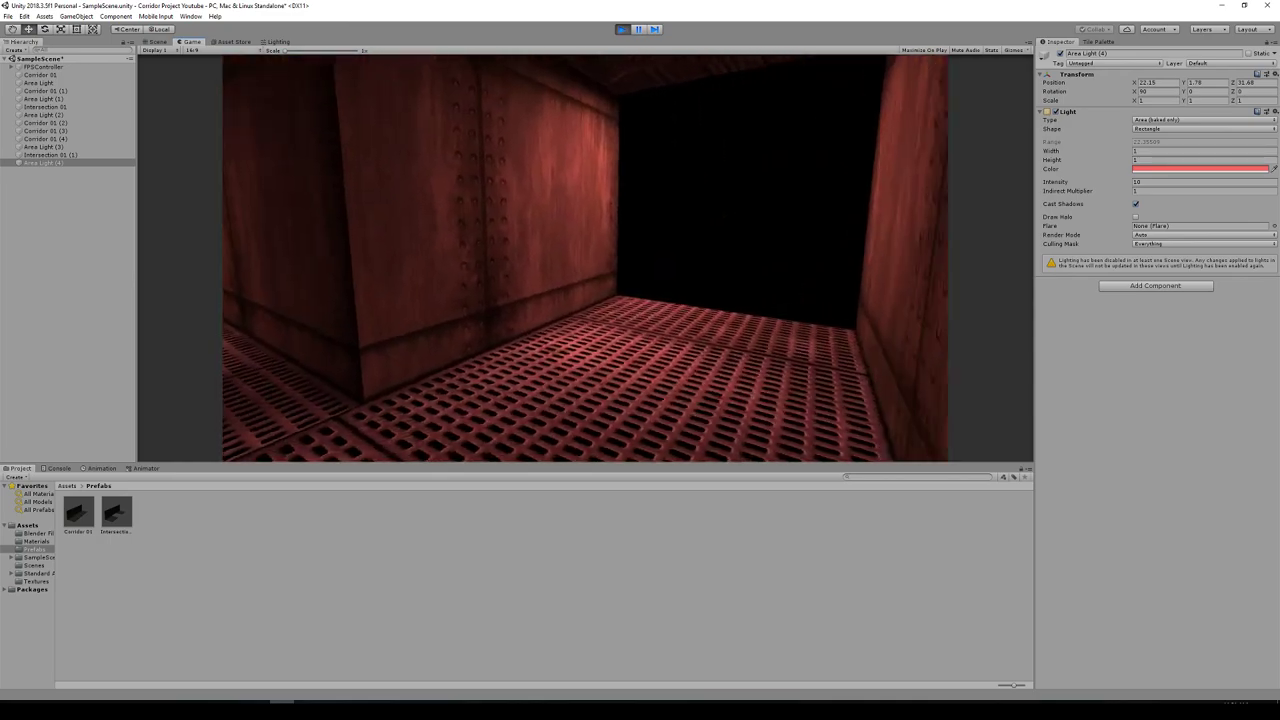
key("a")
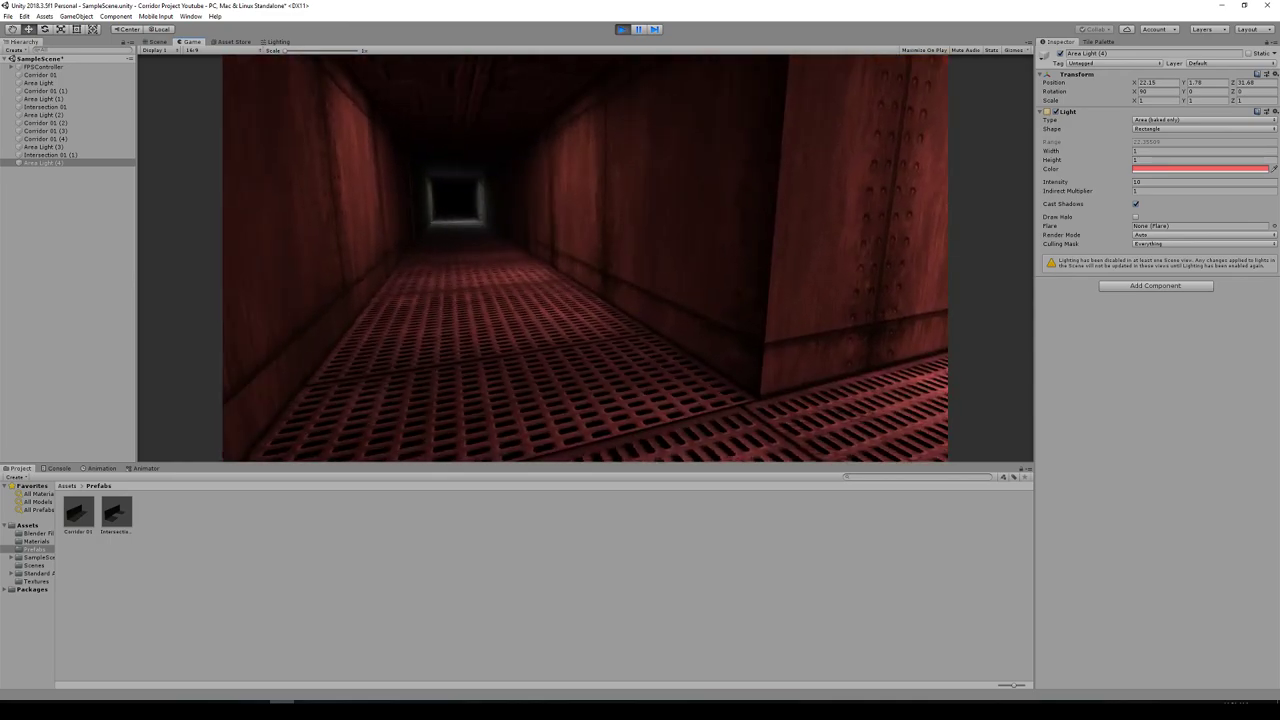
left_click(621, 29)
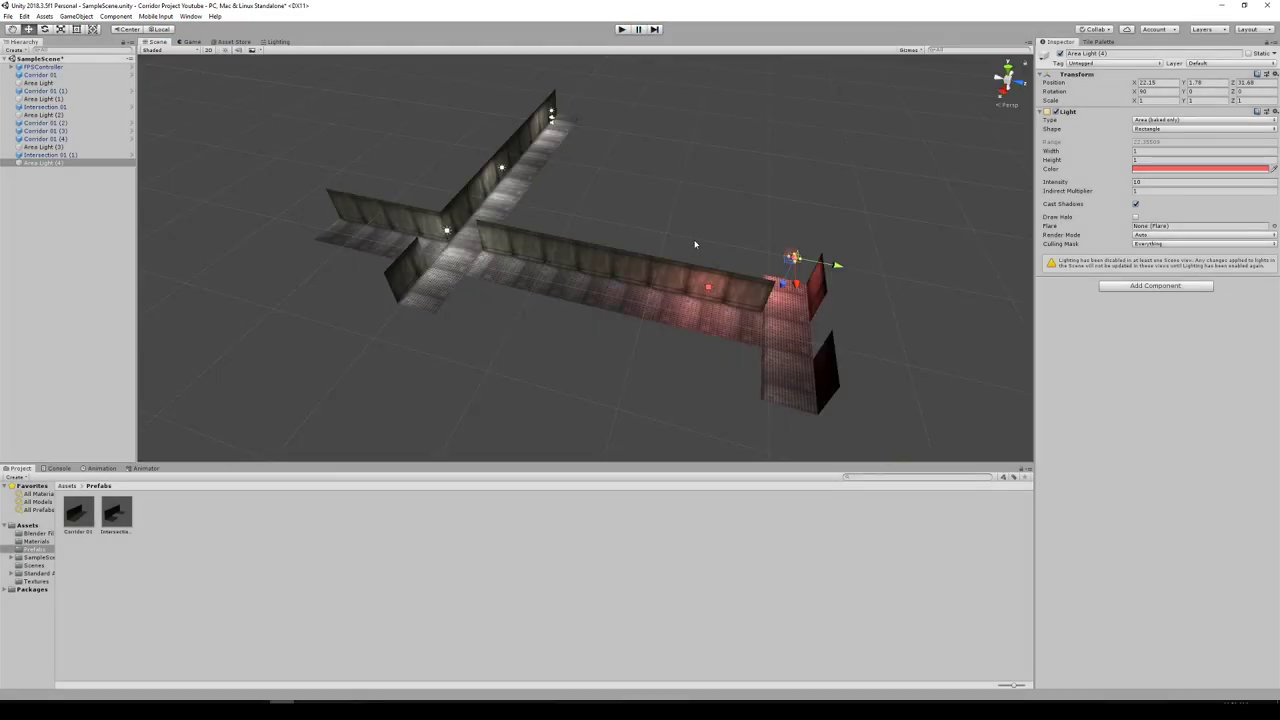
Add the transfer corridor model from Blender Files to the scene and move it to X 28, Z 32.
scroll(695, 244, "down", 5)
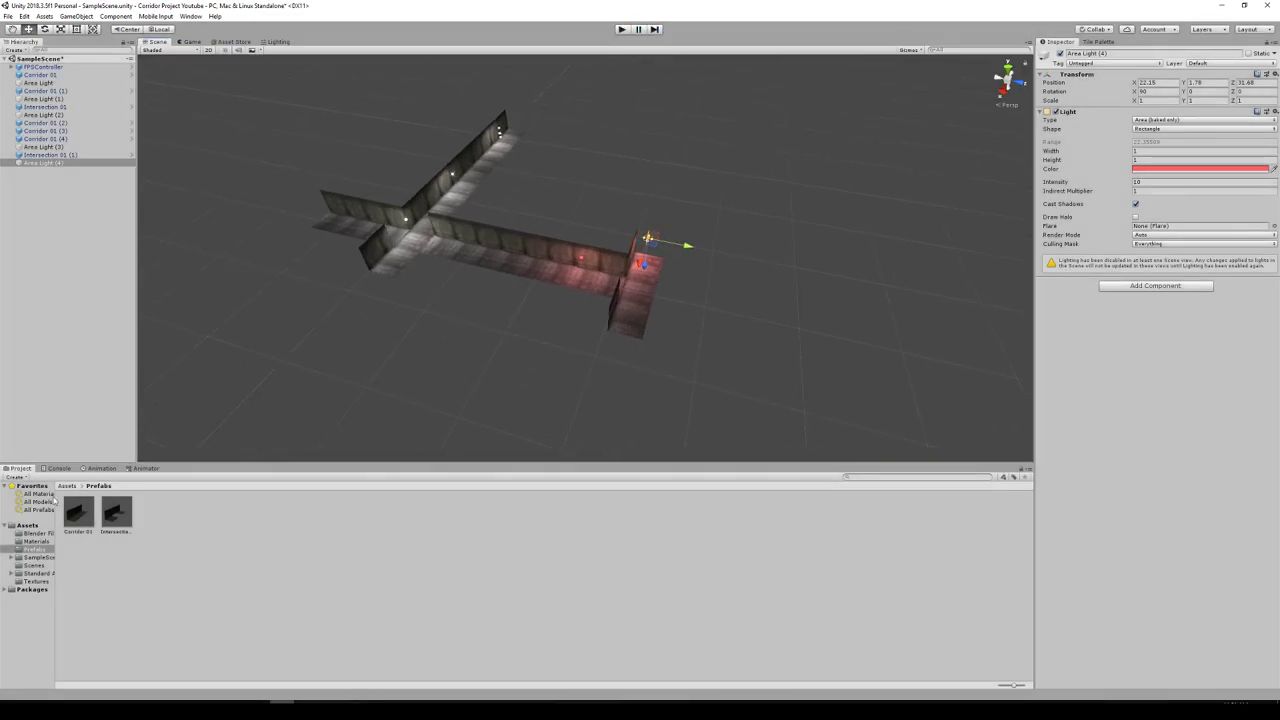
left_click(36, 534)
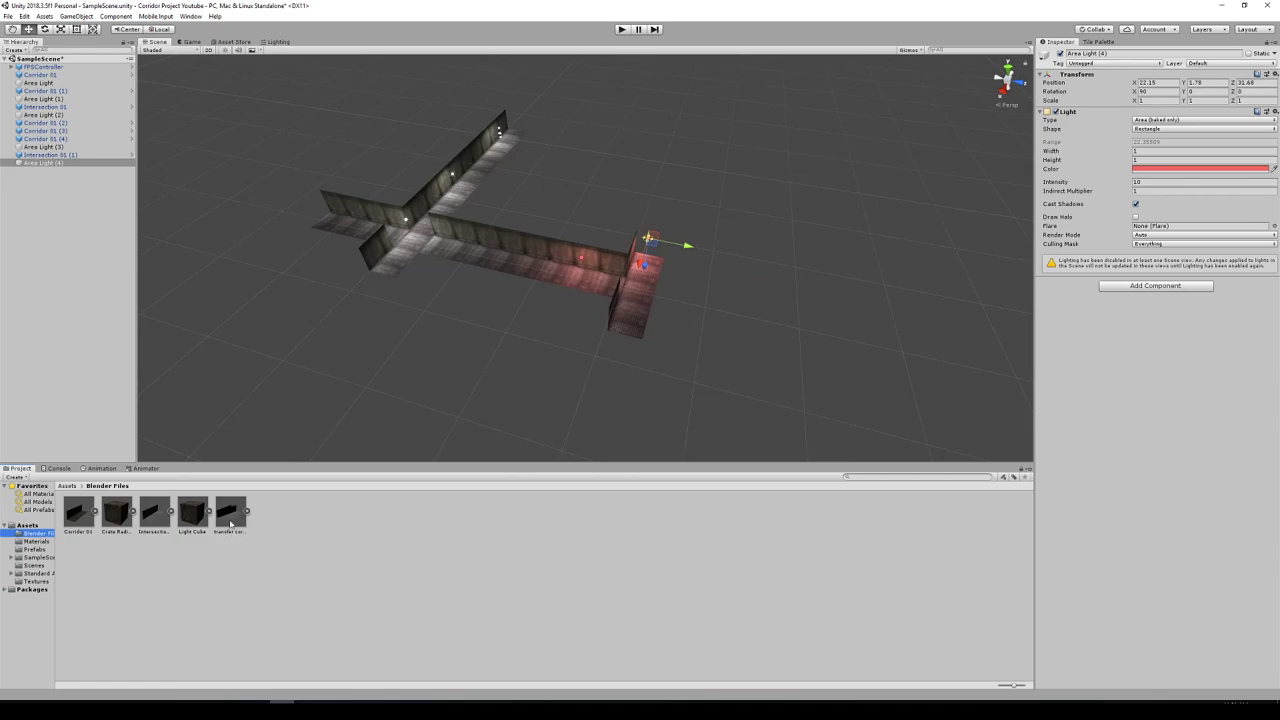
left_click(229, 513)
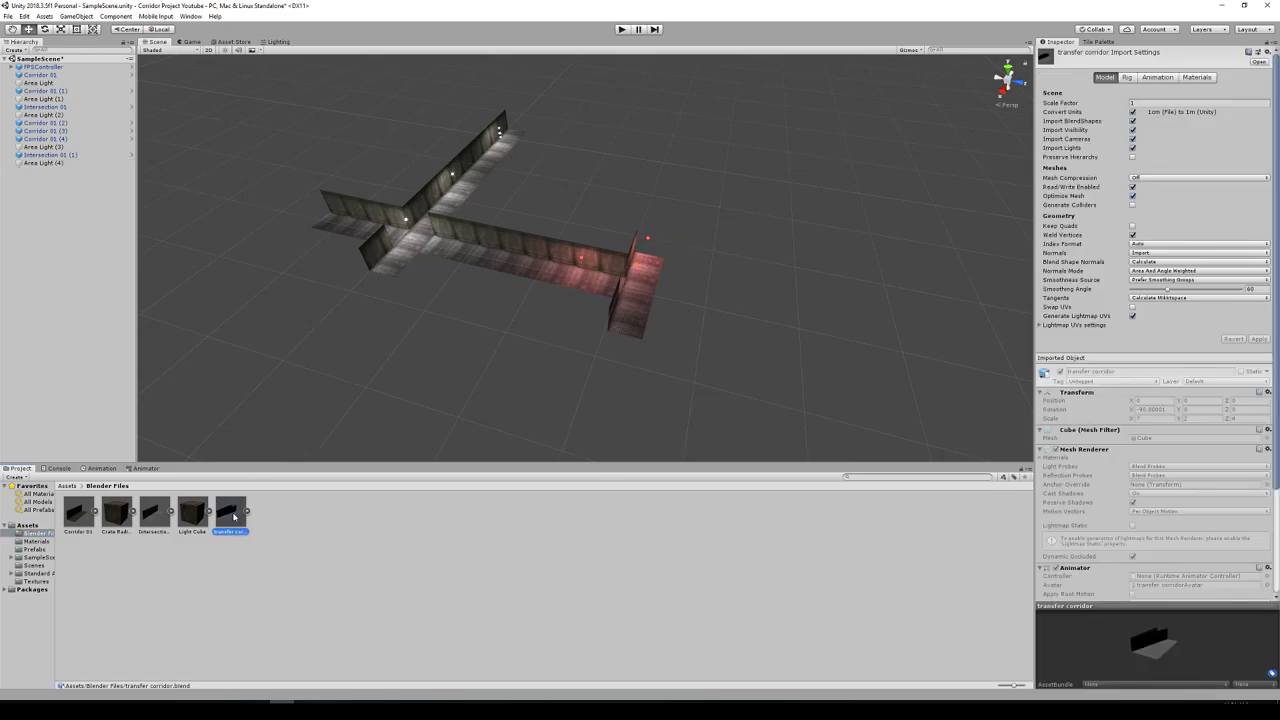
left_click_drag(233, 515, 62, 330)
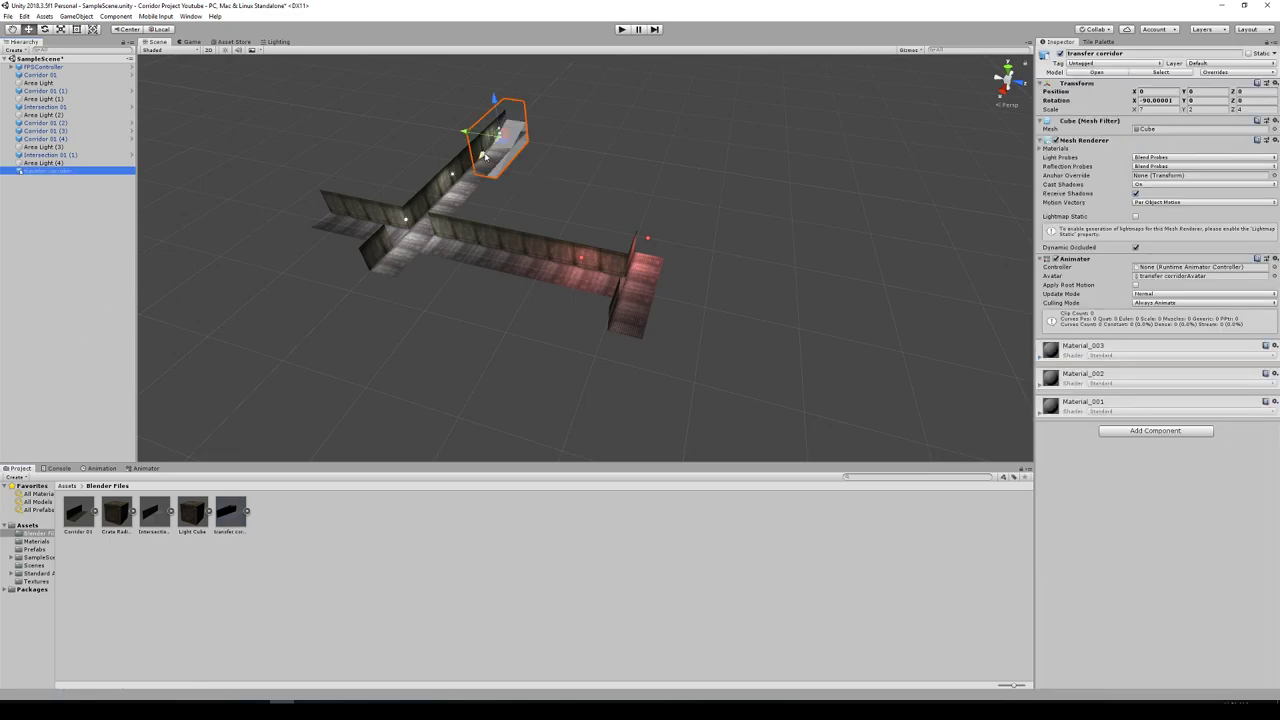
left_click_drag(483, 155, 582, 268)
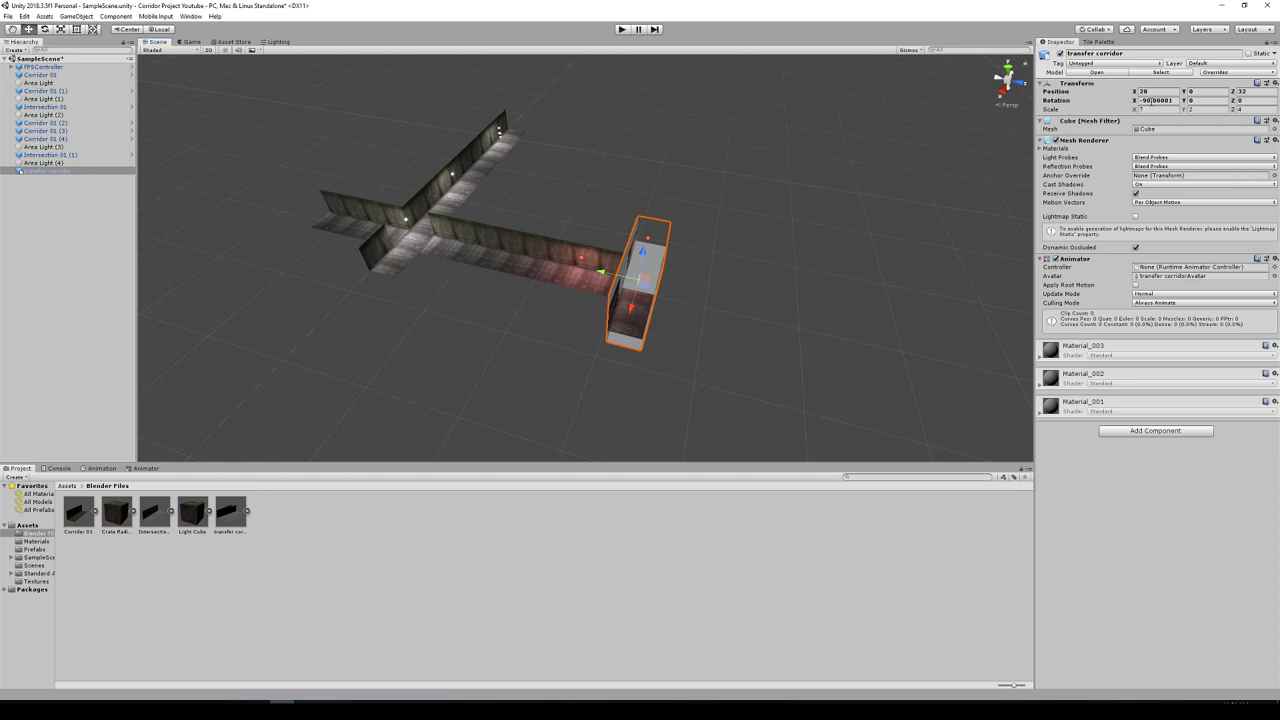
Set the transfer corridor's Z rotation to 180, keeping its X rotation at -90.
left_click(1136, 100)
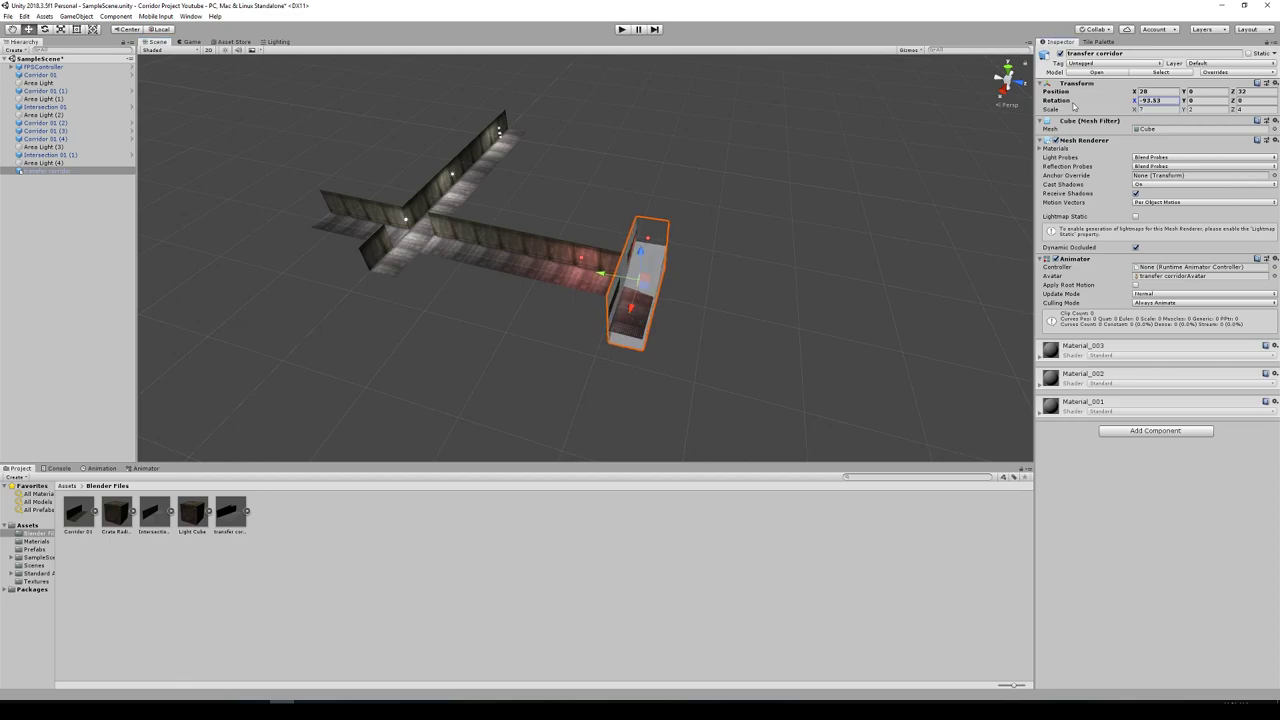
left_click_drag(1236, 100, 1177, 104)
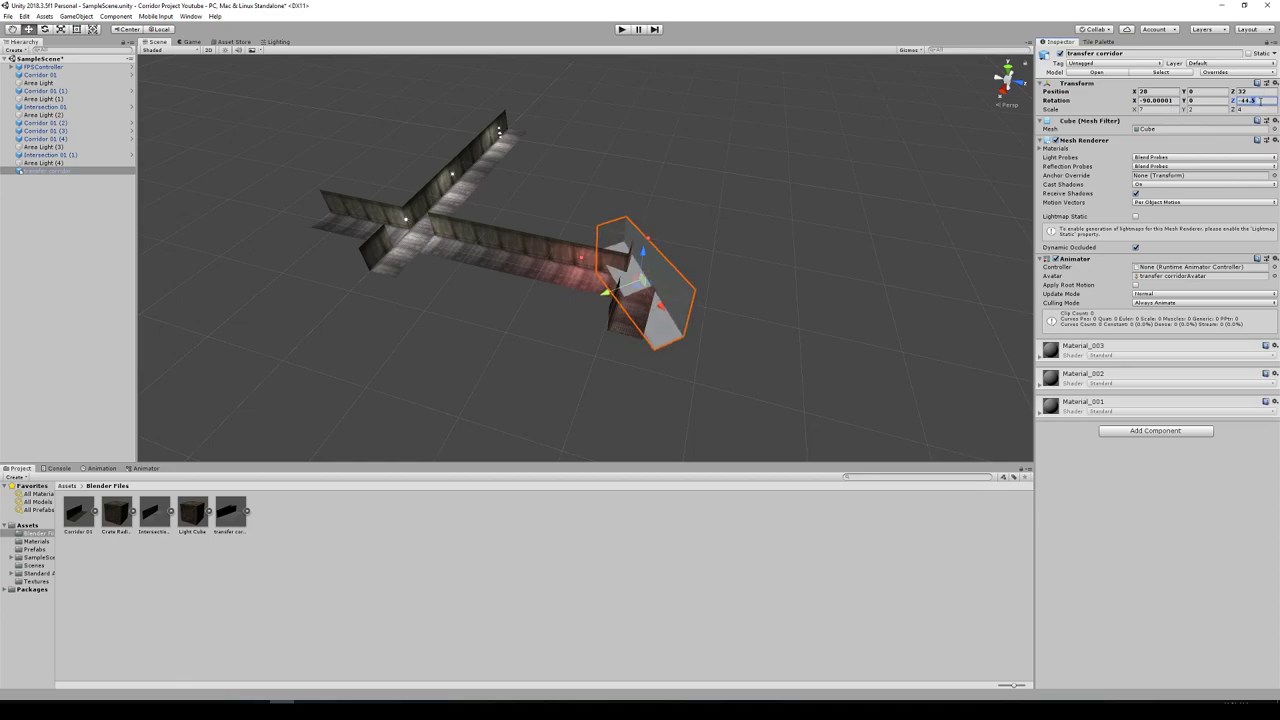
type("180")
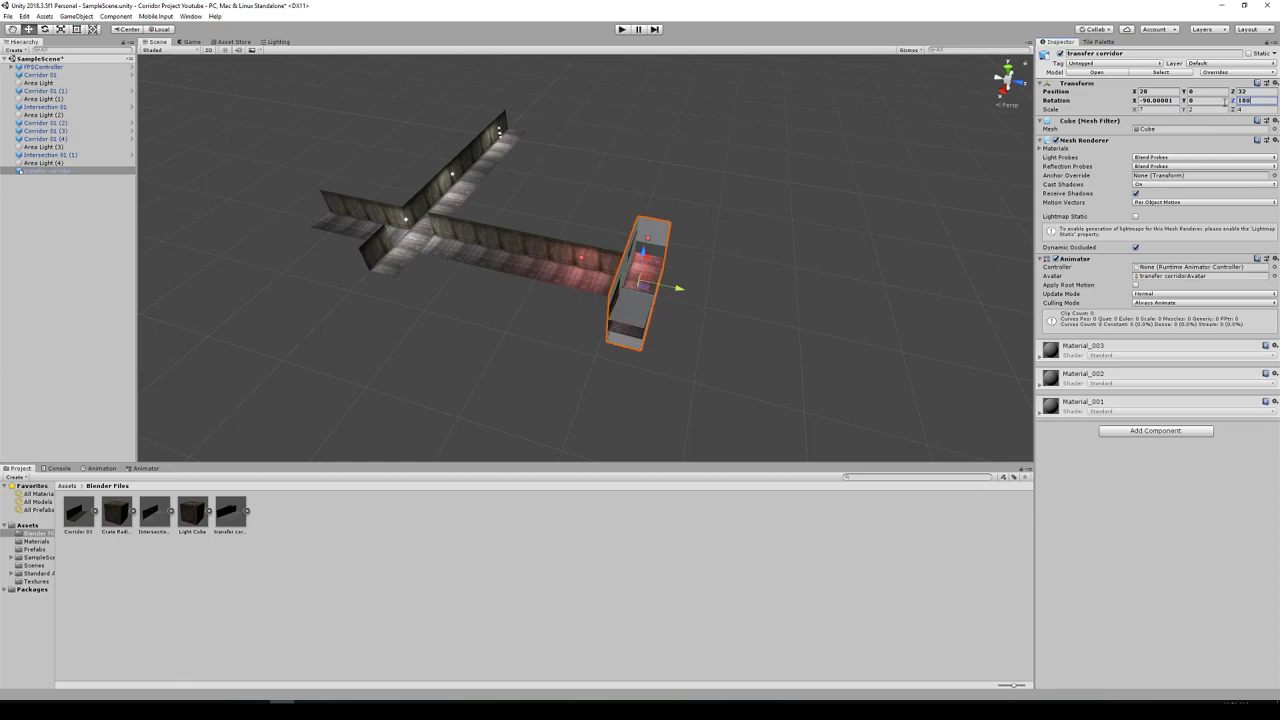
Move the transfer corridor to X 14 and Y -2 so that it joins the end of the red-lit intersection.
left_click_drag(769, 271, 587, 281, "alt")
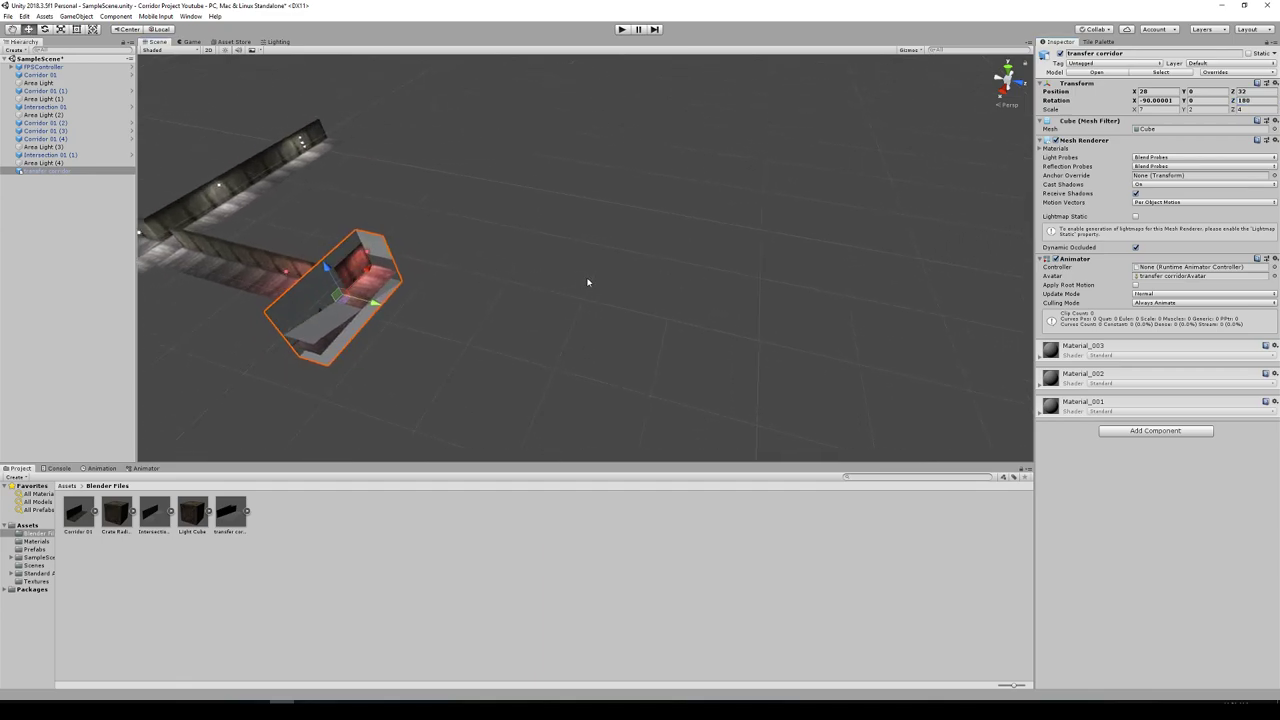
left_click_drag(367, 271, 471, 214)
left_click_drag(399, 191, 427, 254)
middle_click_drag(481, 323, 551, 286)
left_click_drag(551, 286, 518, 208, "alt")
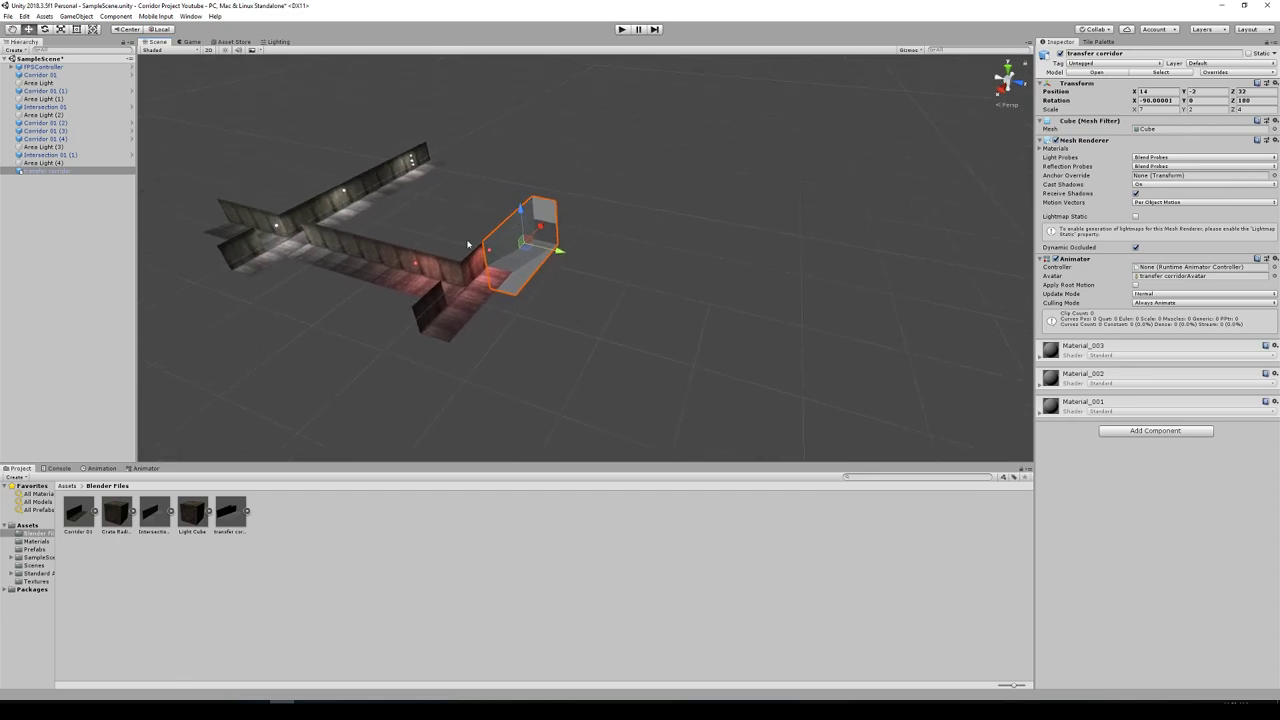
Apply the Metal_Grate_Floor material to the transfer corridor's floor.
scroll(463, 294, "up", 8)
middle_click_drag(463, 294, 575, 317)
middle_click_drag(751, 267, 805, 266)
scroll(798, 265, "down", 2)
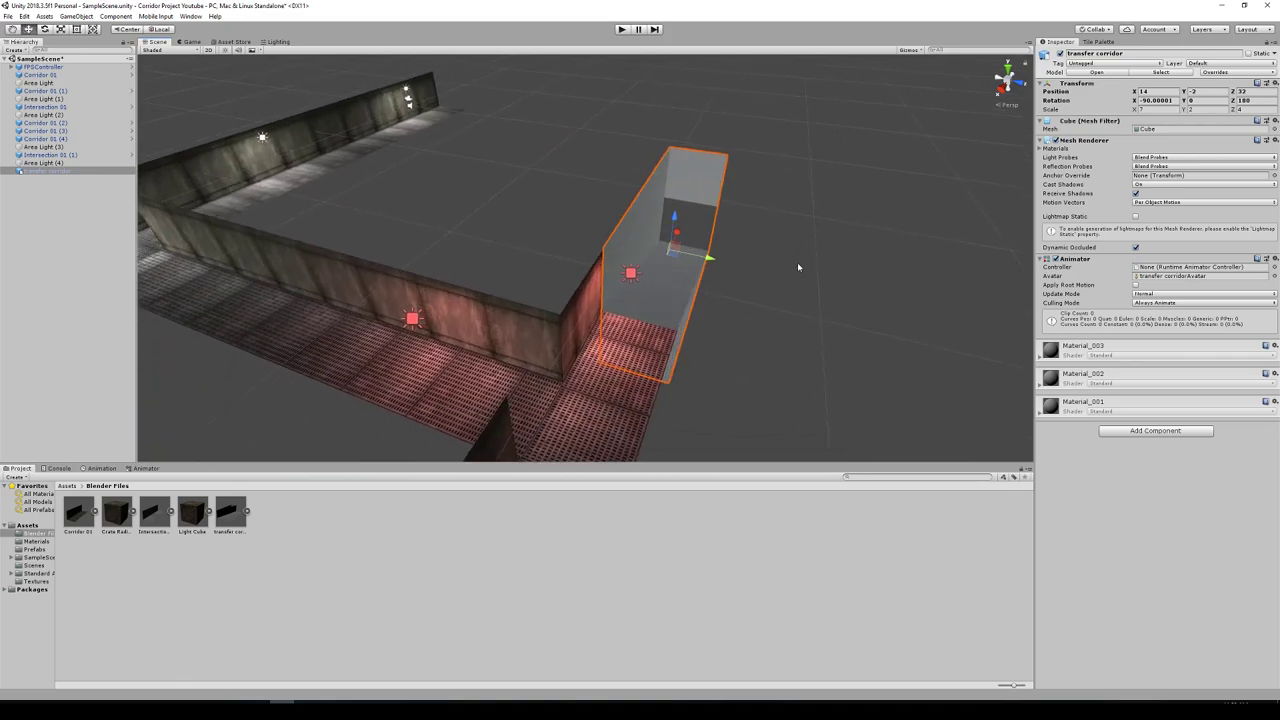
scroll(797, 265, "up", 6)
middle_click_drag(772, 326, 751, 314)
mouse_move(750, 314)
left_mouse_down("alt")
mouse_move(740, 266)
mouse_move(609, 240)
mouse_move(726, 286)
mouse_move(750, 310)
left_mouse_up("alt")
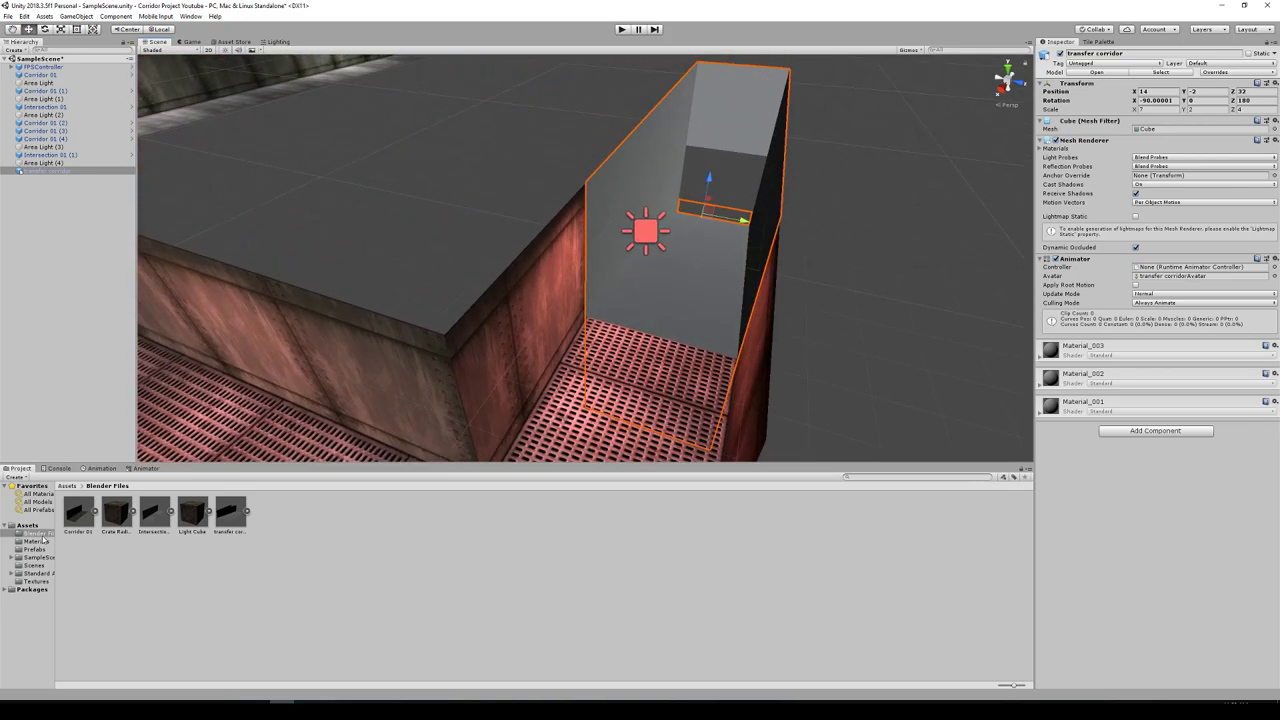
left_click(36, 541)
left_click_drag(78, 516, 698, 284)
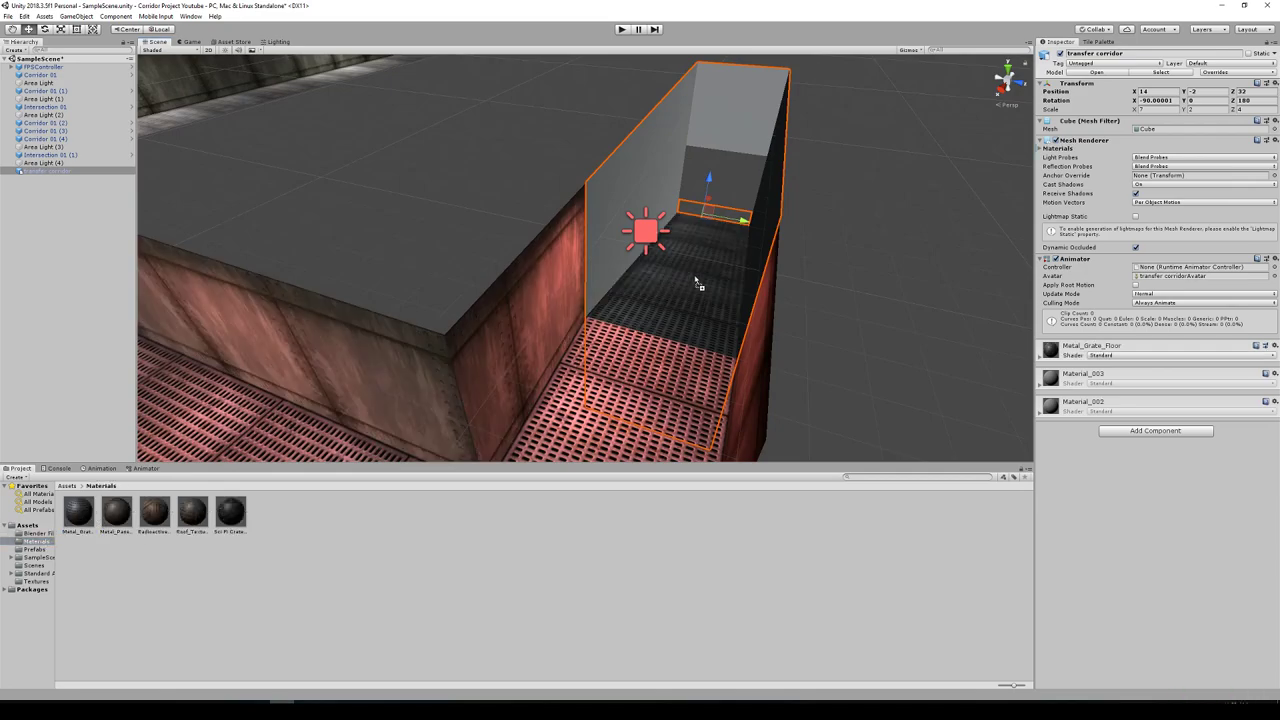
Apply the Metal_Panel_Wall material to the transfer corridor's side walls.
scroll(659, 304, "up", 6)
scroll(665, 286, "down", 4)
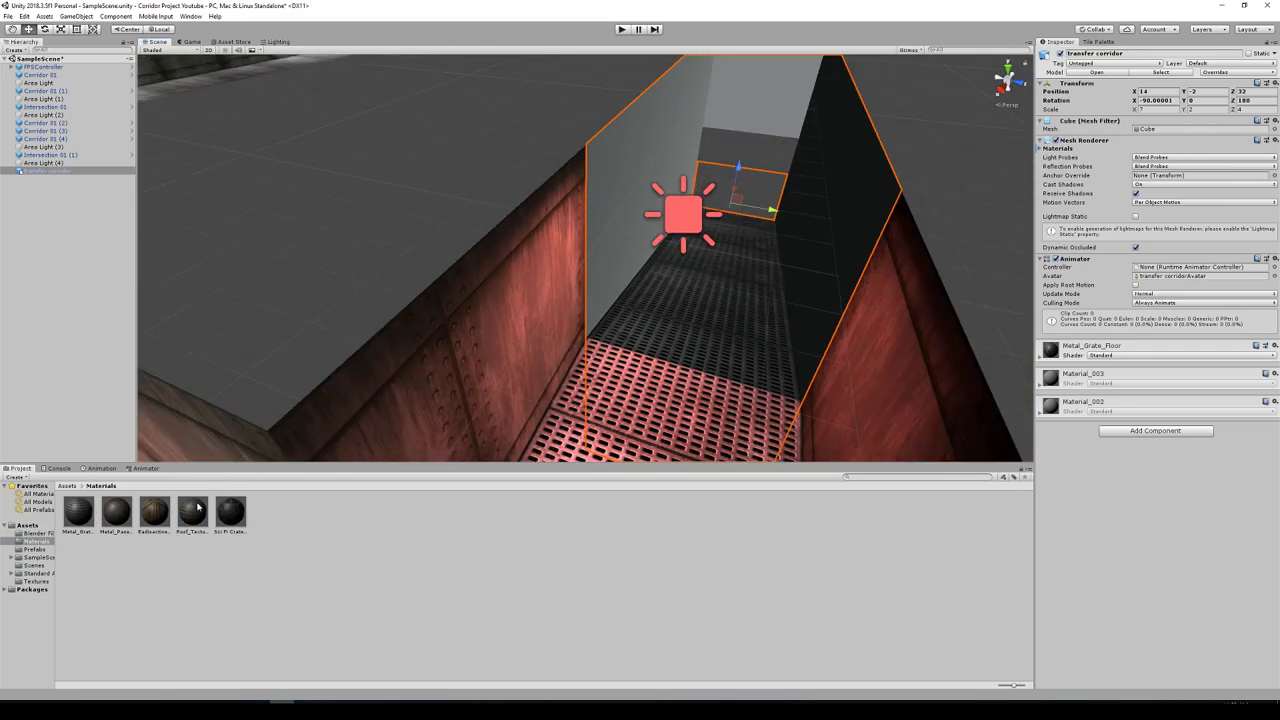
left_click_drag(622, 229, 633, 192)
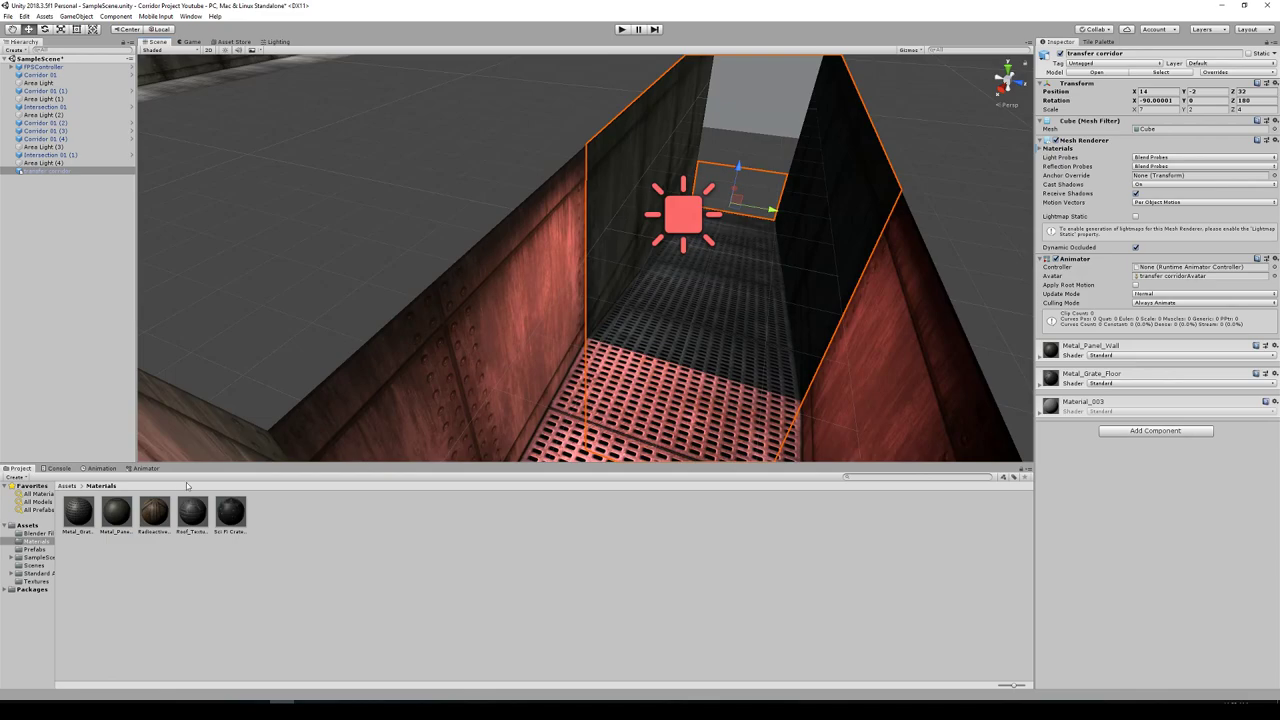
left_click_drag(122, 518, 258, 466)
Apply the Roof_Texture material to the transfer corridor's roof and upper end face.
scroll(787, 289, "up", 3)
middle_click_drag(960, 276, 714, 294)
right_click_drag(714, 294, 740, 200)
mouse_move(700, 225)
middle_mouse_down()
mouse_move(670, 235)
mouse_move(698, 229)
middle_mouse_up()
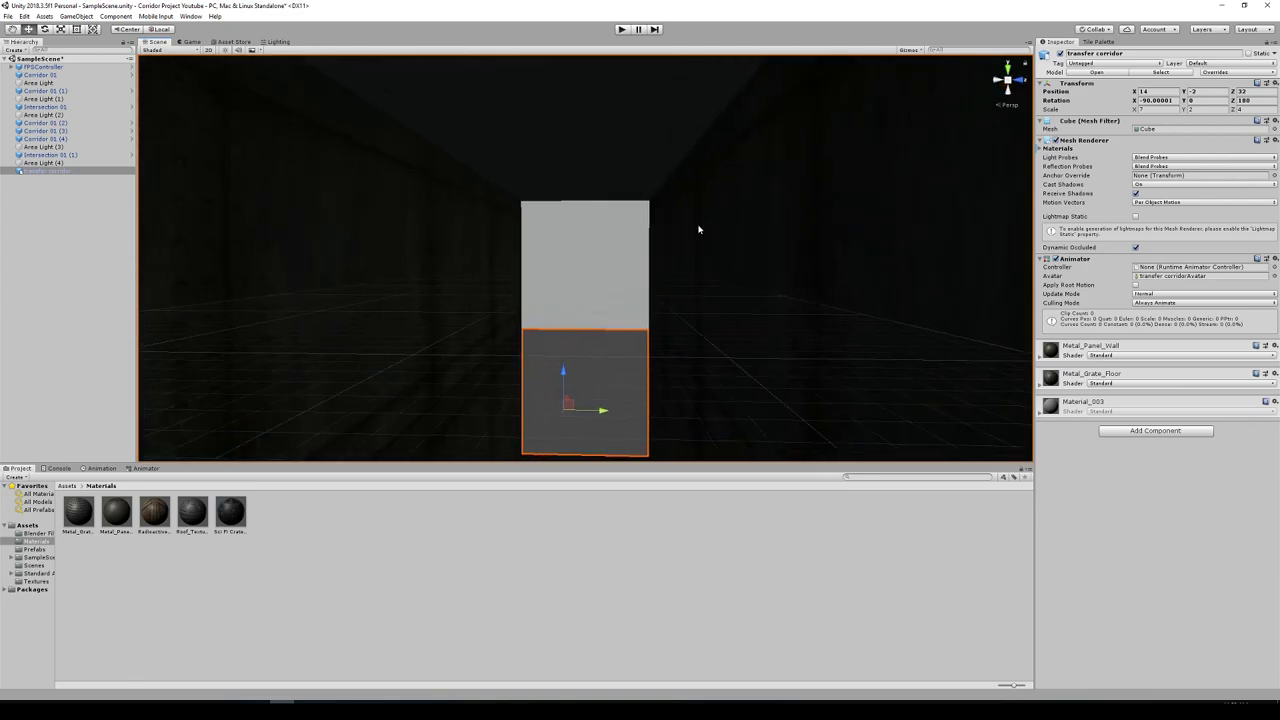
left_click_drag(198, 517, 603, 257)
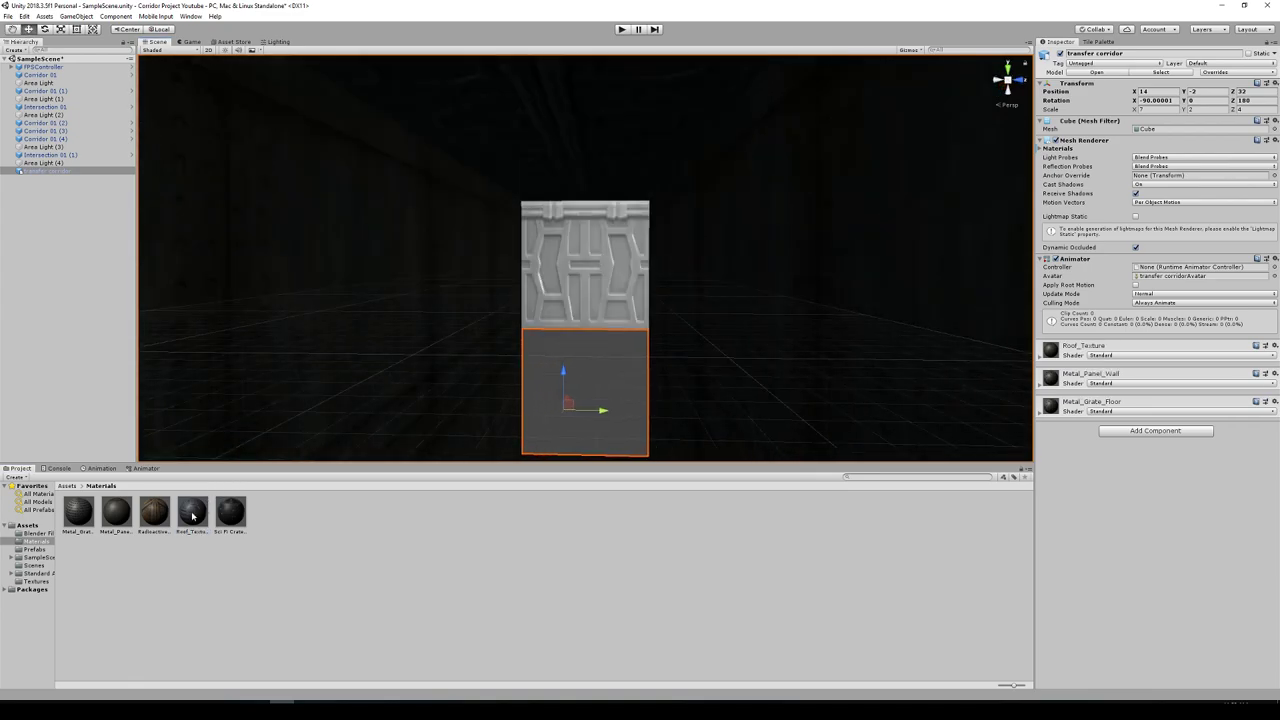
left_click_drag(193, 516, 594, 141)
Mark the transfer corridor as static so that it is included in the baked lighting.
scroll(600, 148, "down", 6)
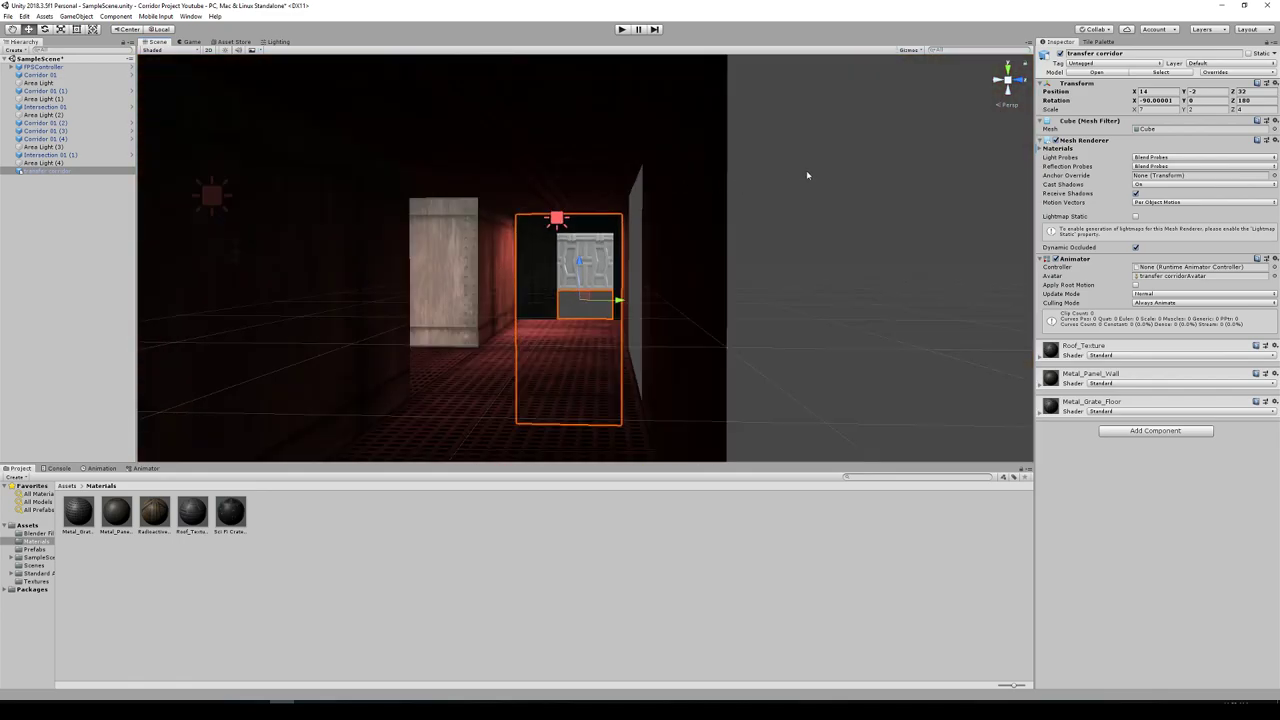
left_click_drag(807, 175, 636, 269, "alt")
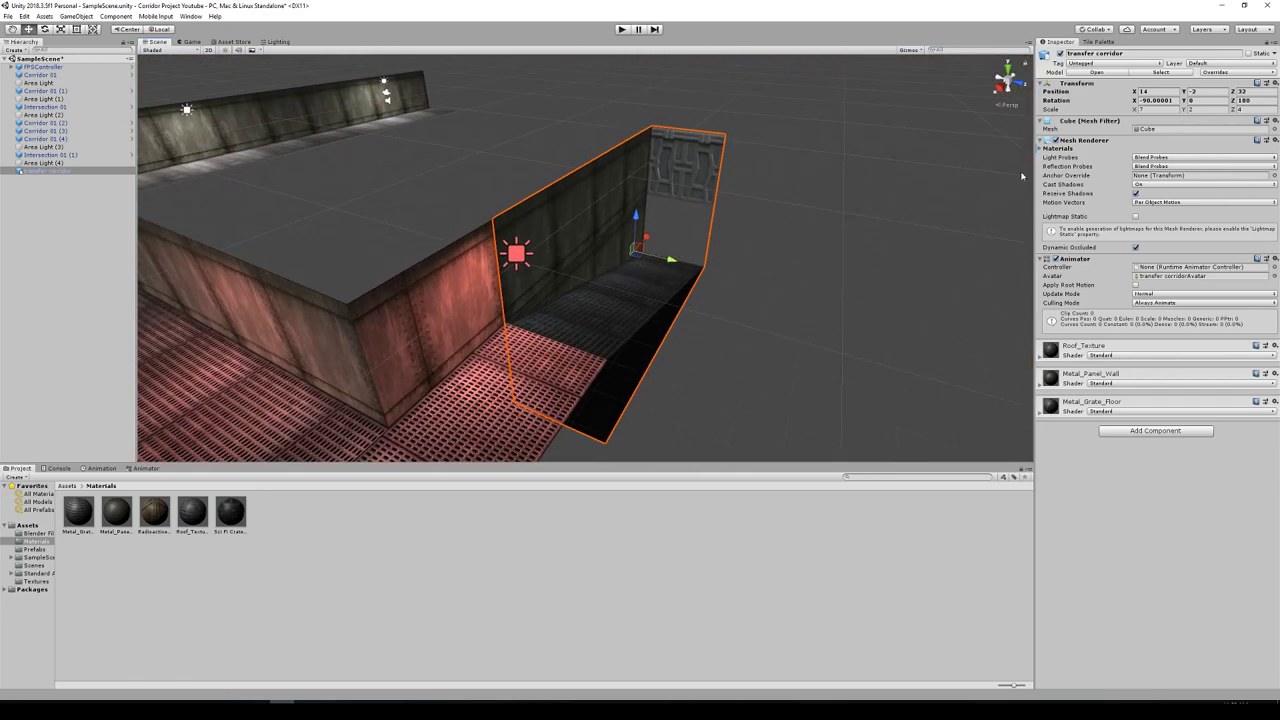
left_click(1250, 54)
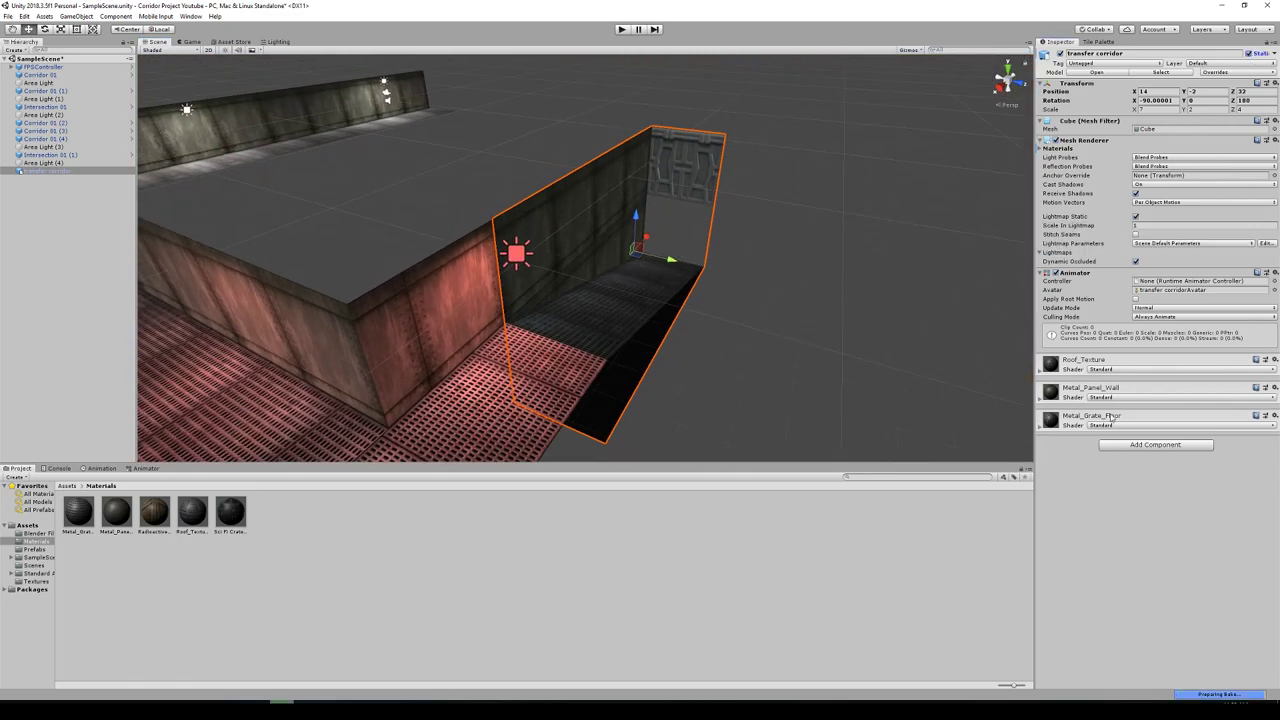
Remove the Animator component from the transfer corridor and add a Mesh Collider component to it.
left_click(1127, 448)
left_click(1124, 468)
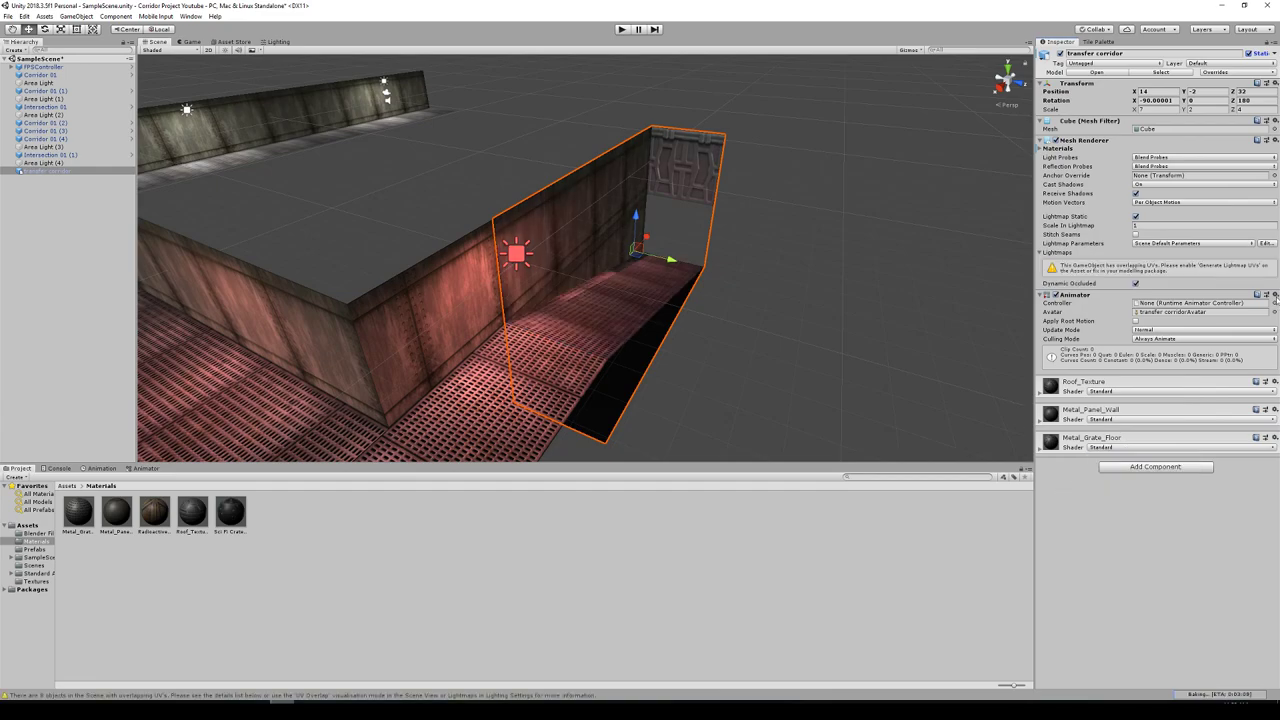
left_click(1274, 358)
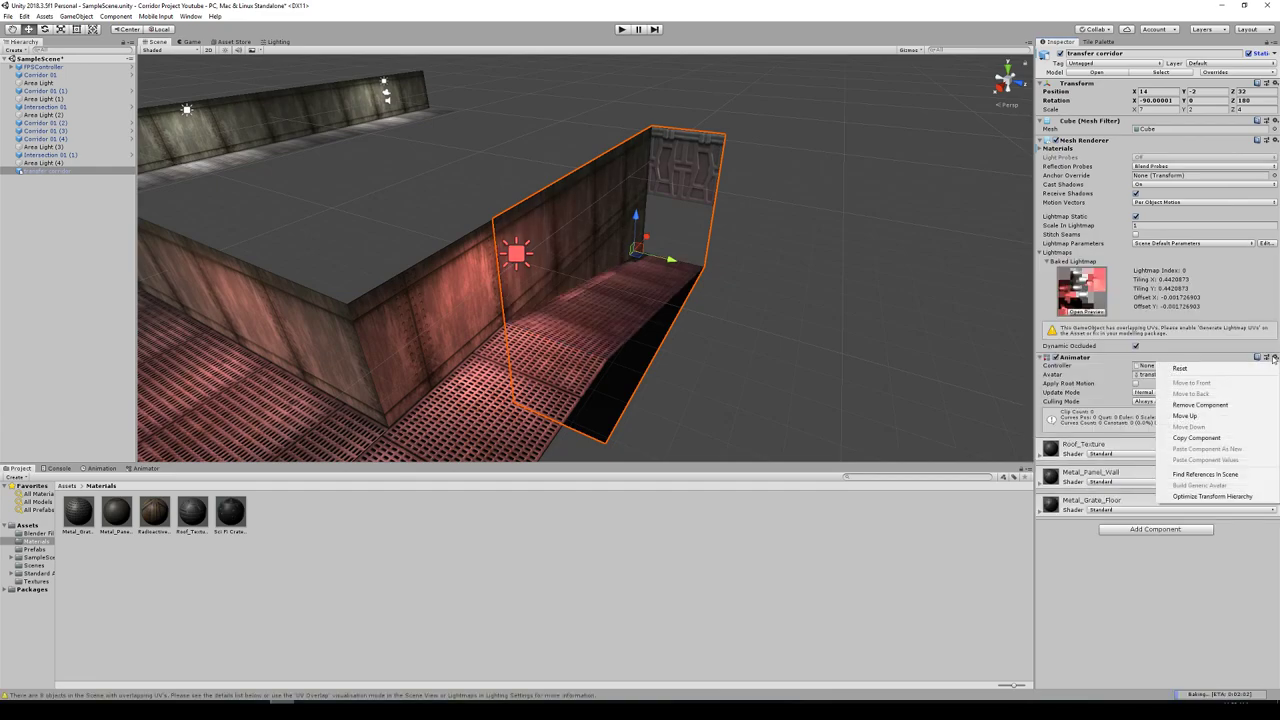
left_click(1195, 407)
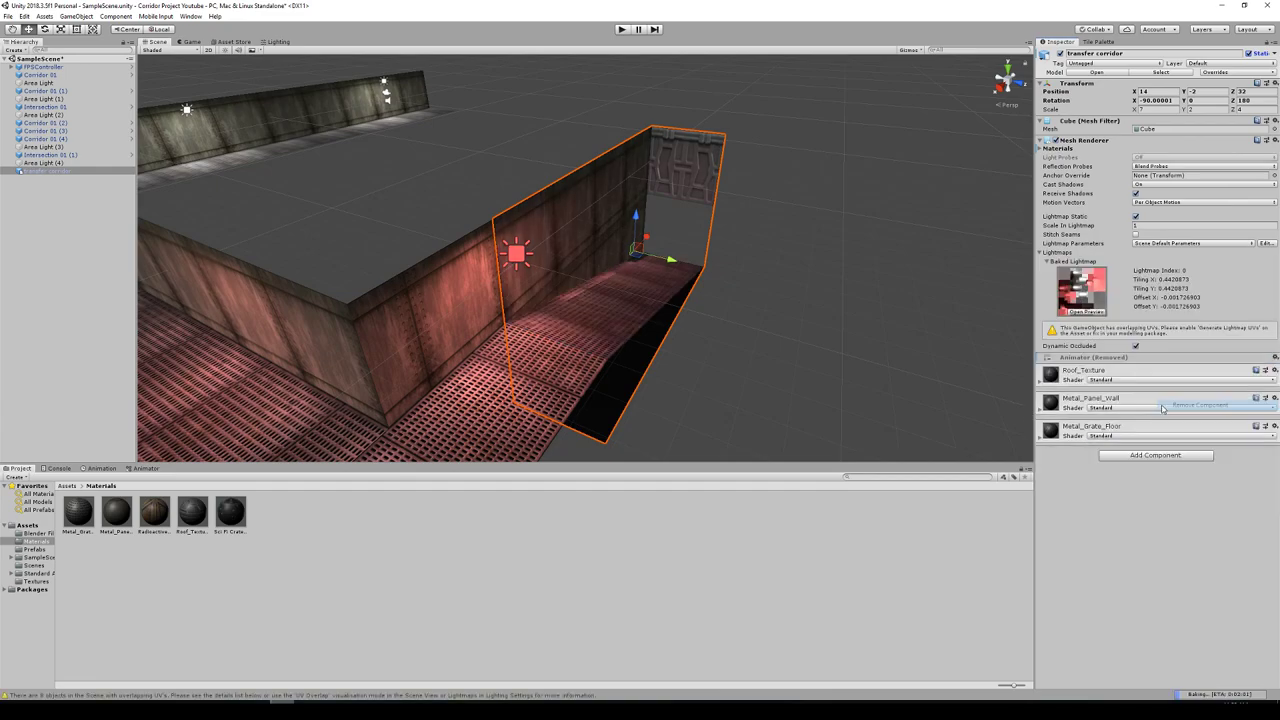
left_click(1123, 459)
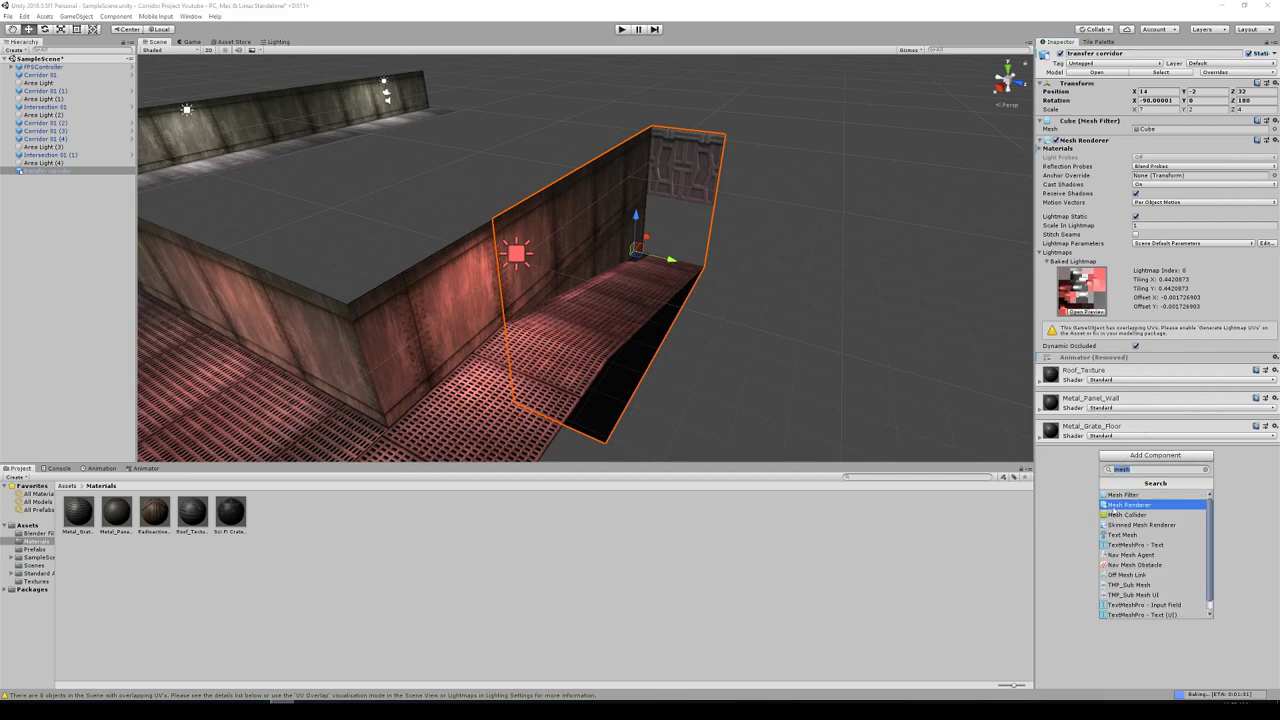
left_click(1150, 518)
Examine the transfer corridor's floor, walls and roof from outside and inside, including its joint with the neighbouring intersection.
left_click_drag(913, 446, 781, 351, "alt")
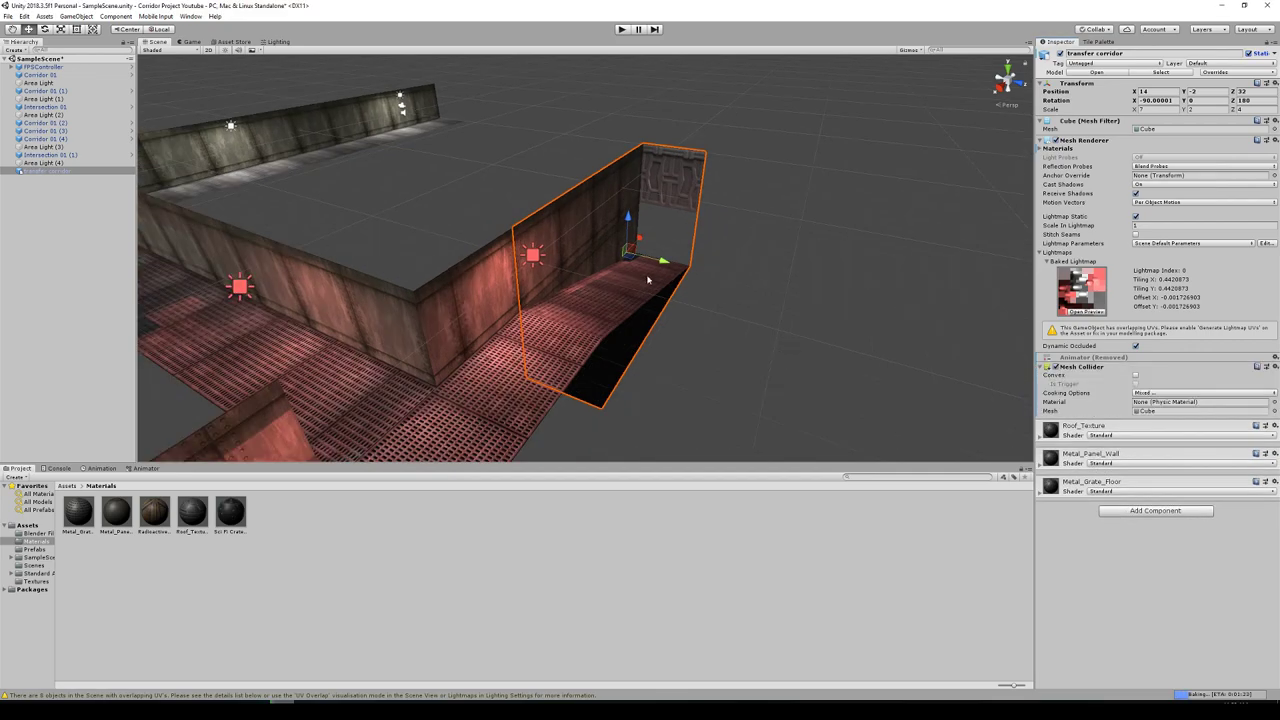
scroll(710, 335, "down", 3)
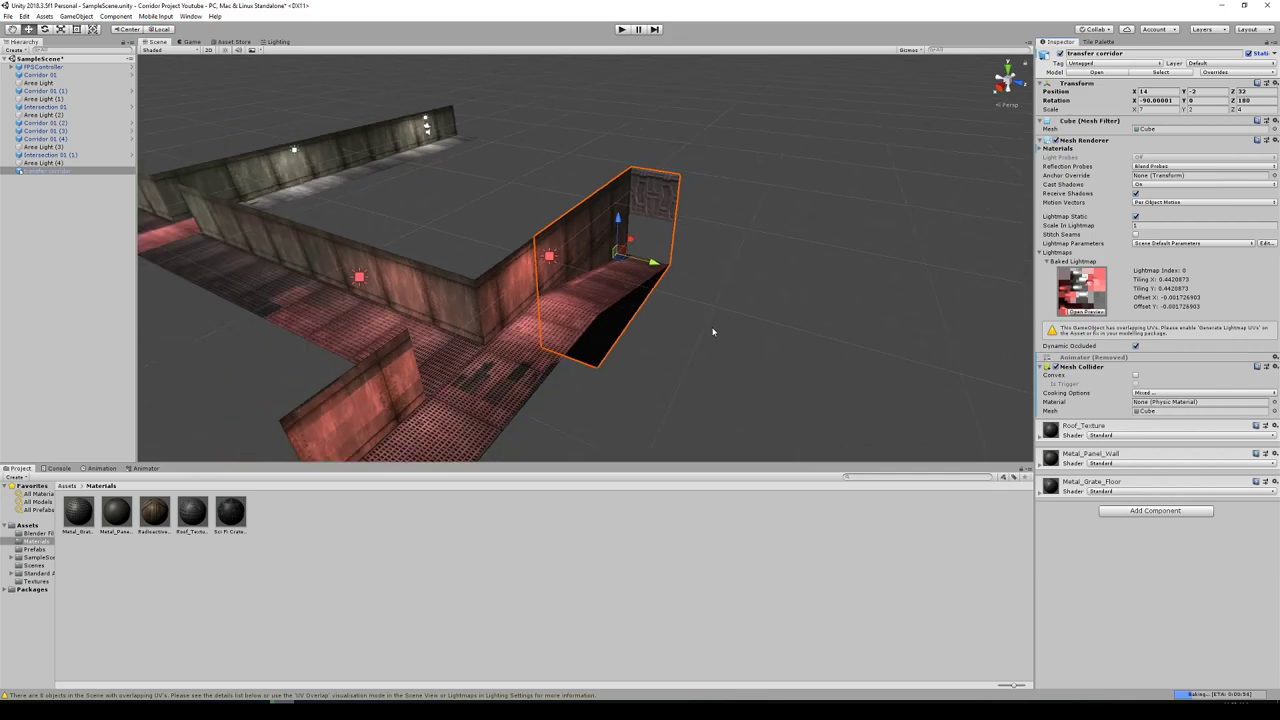
scroll(690, 332, "up", 2)
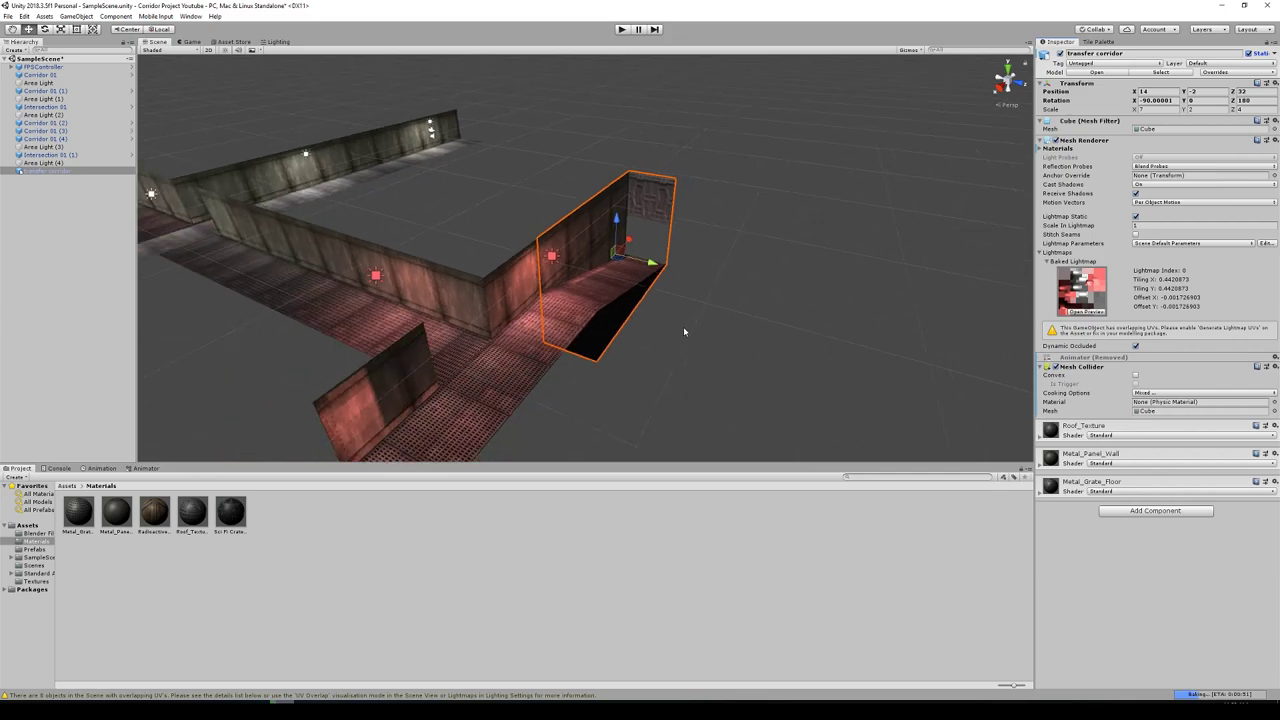
scroll(590, 277, "up", 3)
scroll(590, 278, "up", 3)
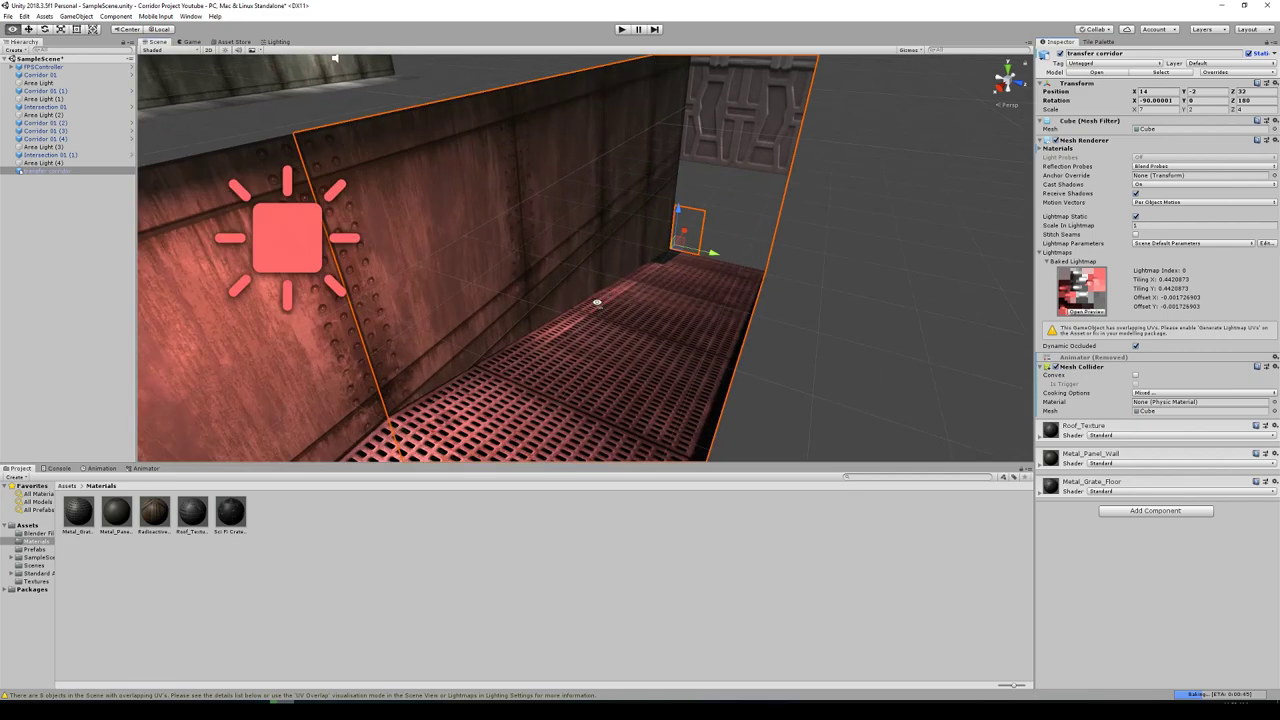
right_click_drag(597, 300, 682, 254)
scroll(680, 234, "up", 3)
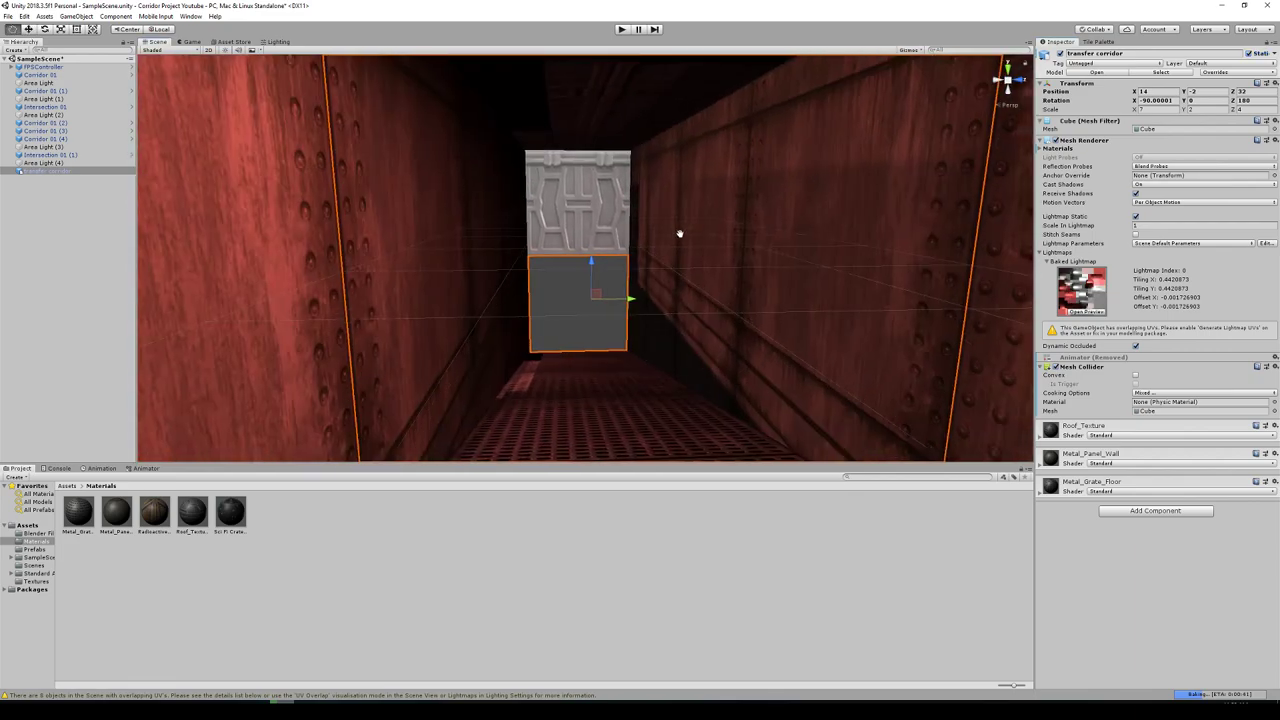
scroll(616, 290, "down", 3)
middle_click_drag(616, 290, 591, 323)
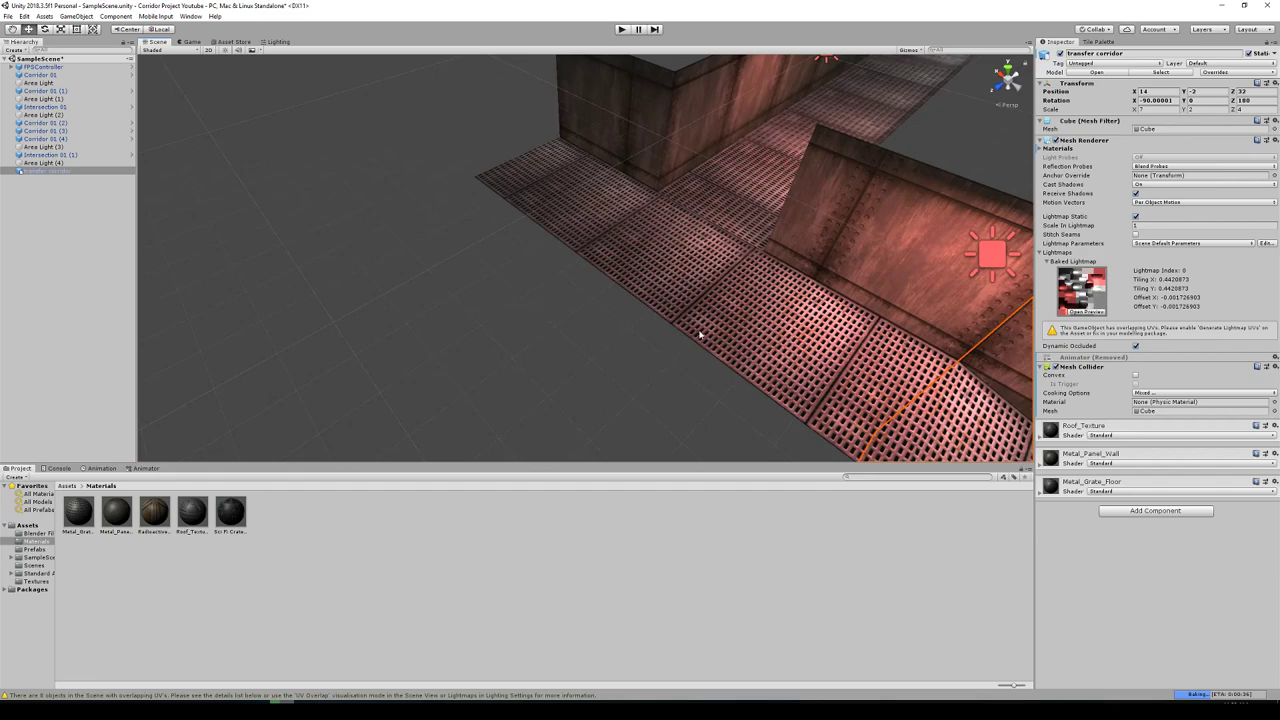
right_click_drag(676, 323, 898, 298)
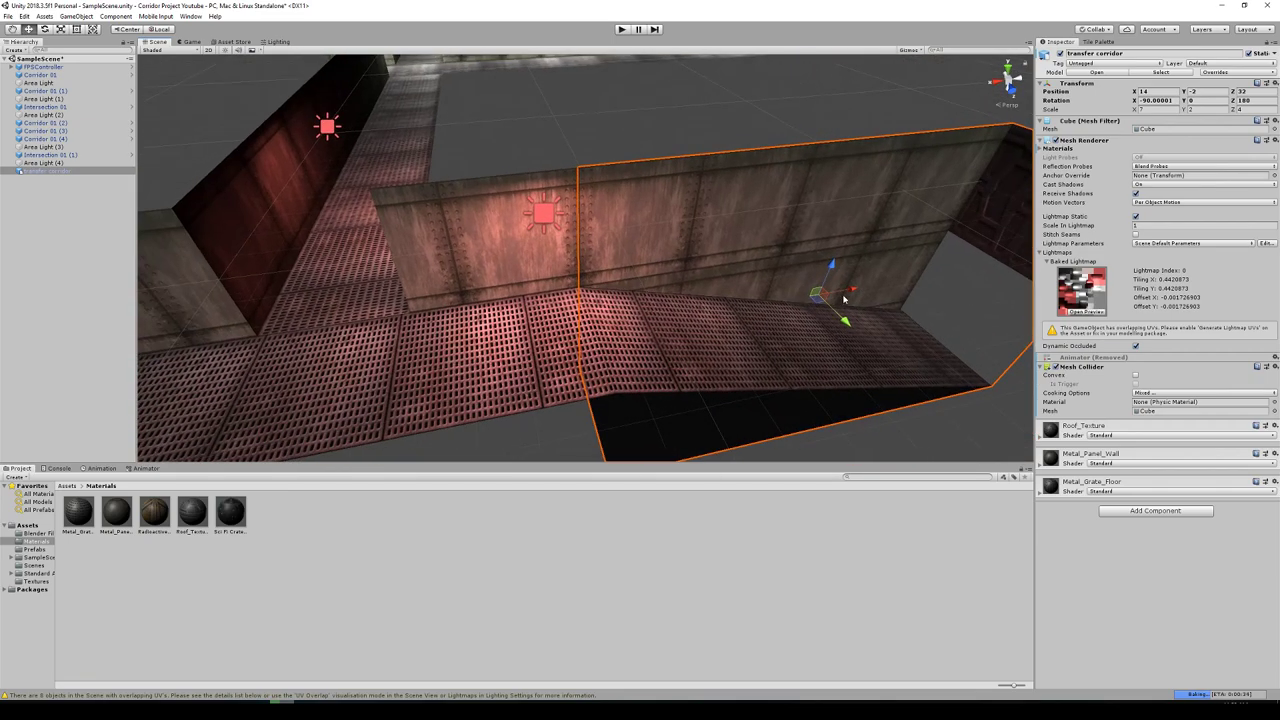
middle_click_drag(898, 298, 680, 358)
scroll(679, 358, "down", 3)
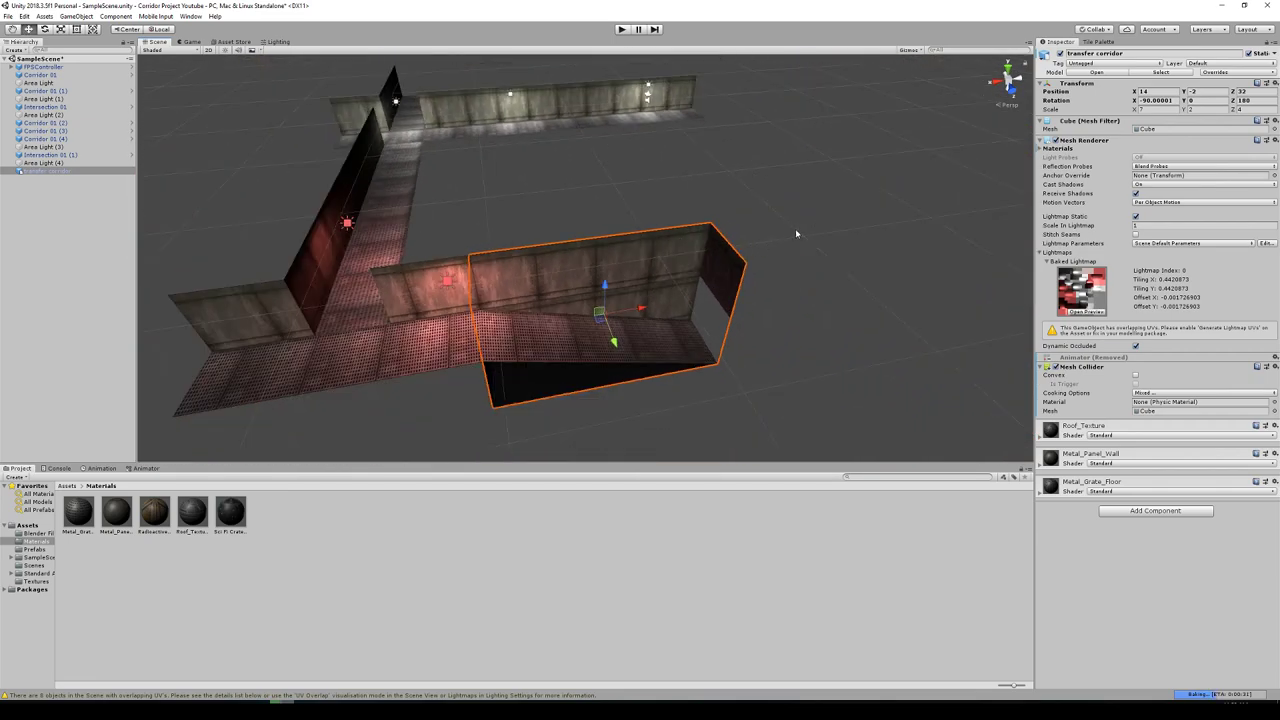
Duplicate the first corridor piece, Corridor 01, and move the copy to Z 33 beside the transfer corridor's far end.
middle_click_drag(795, 230, 679, 288)
left_click(526, 147)
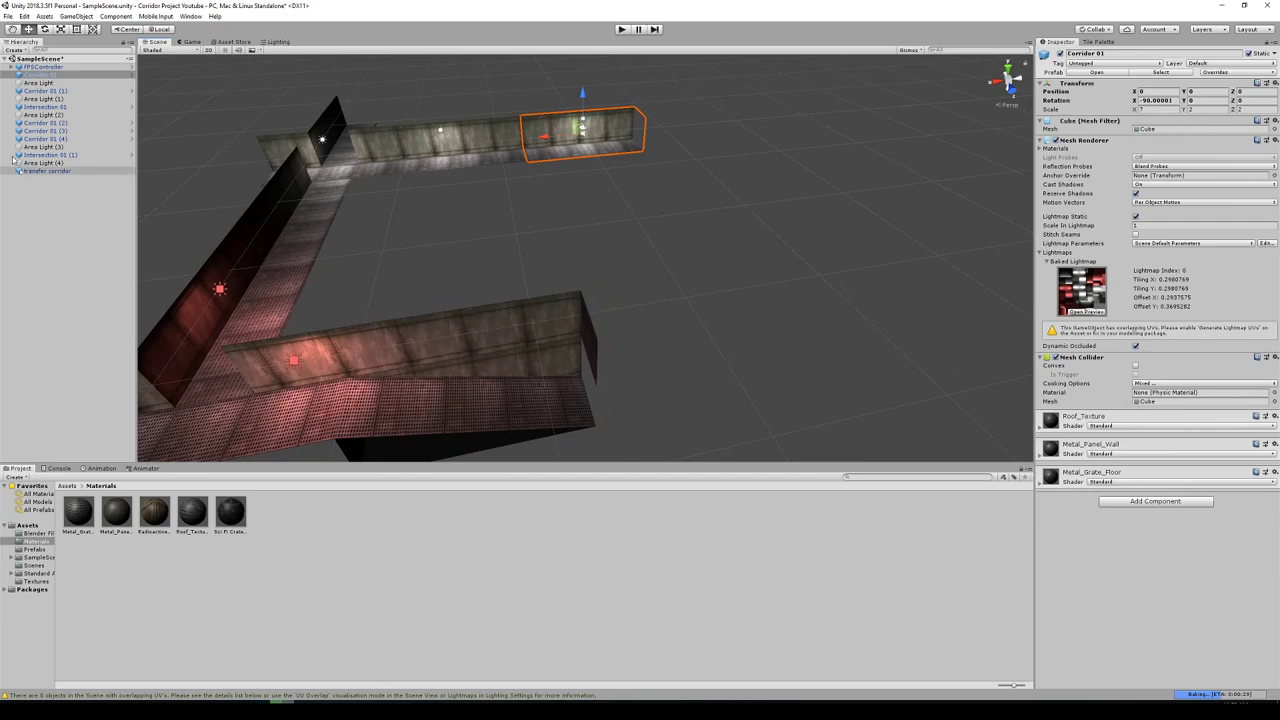
right_click(32, 77)
left_click(36, 110)
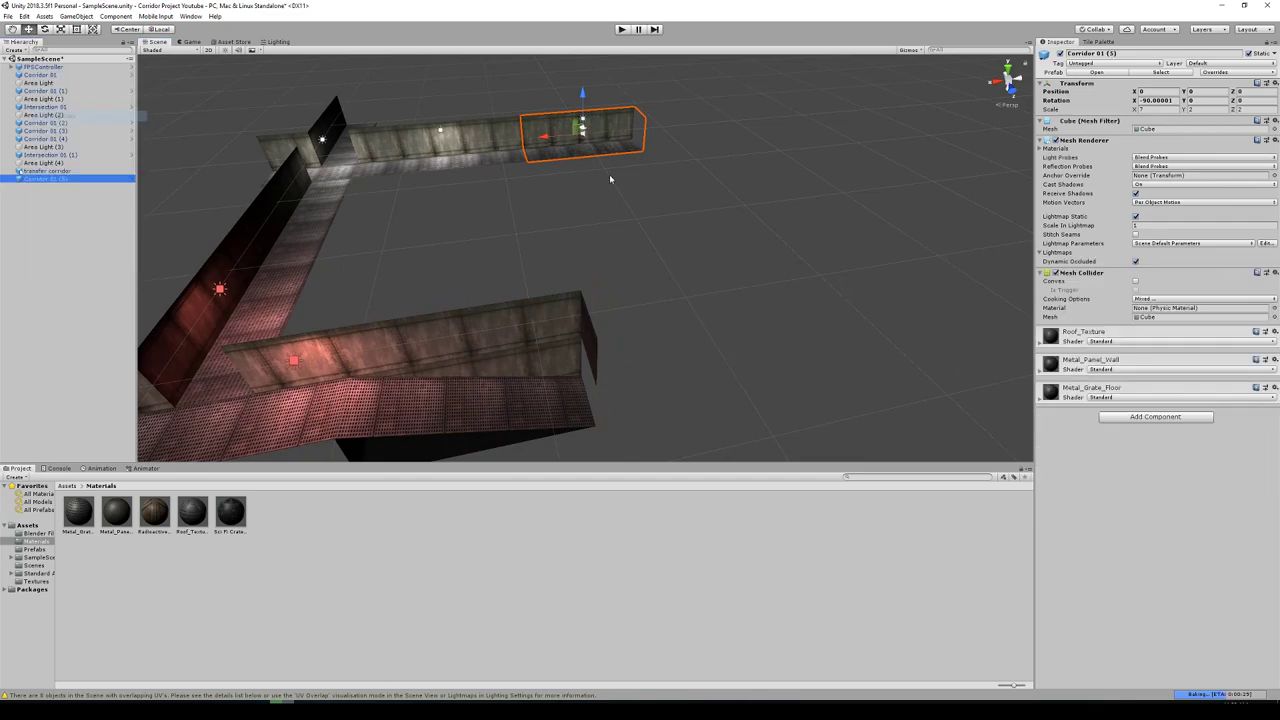
middle_click_drag(600, 189, 621, 241)
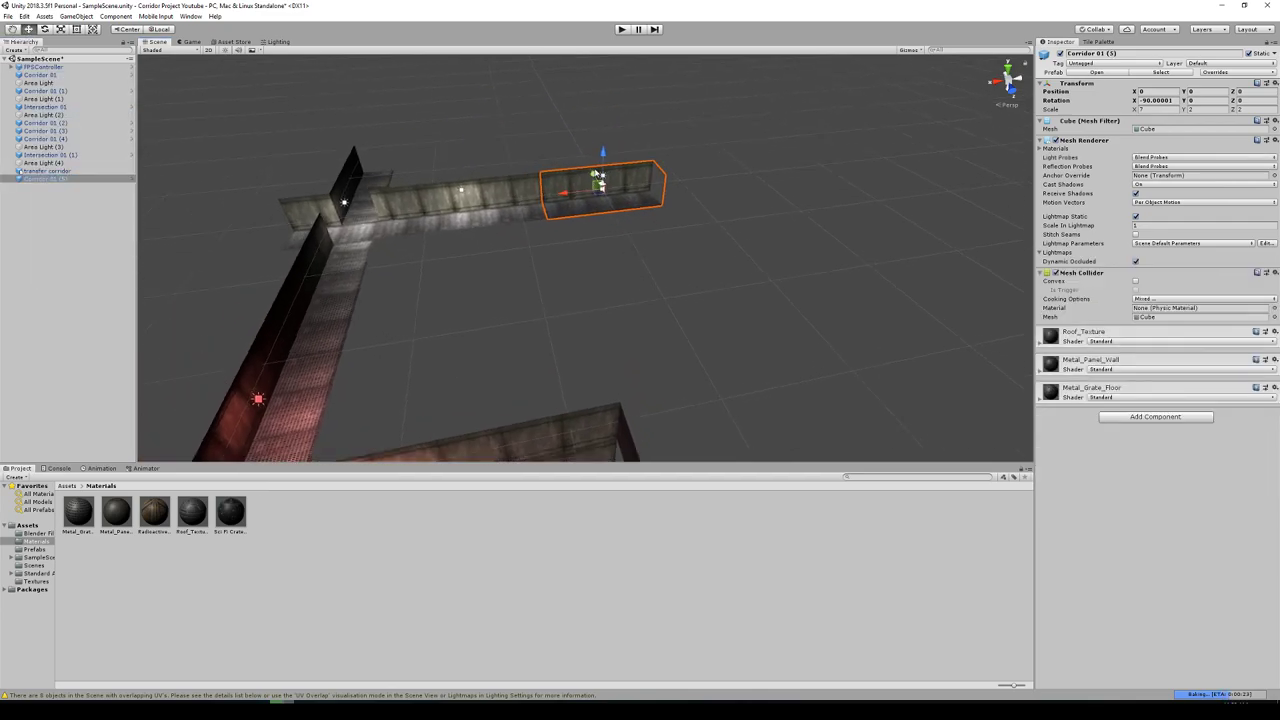
left_click_drag(598, 180, 628, 322)
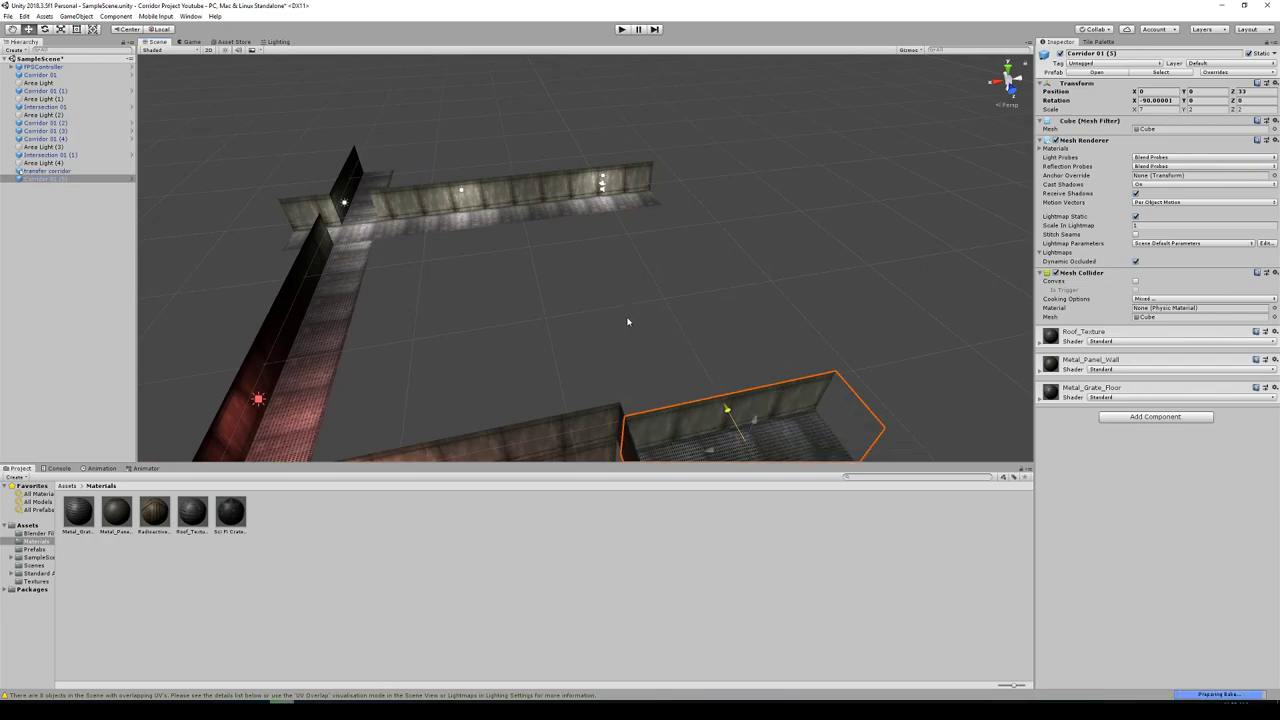
Lower the duplicated corridor piece to Y -3, towards the transfer corridor's lower opening.
middle_click_drag(628, 322, 597, 191)
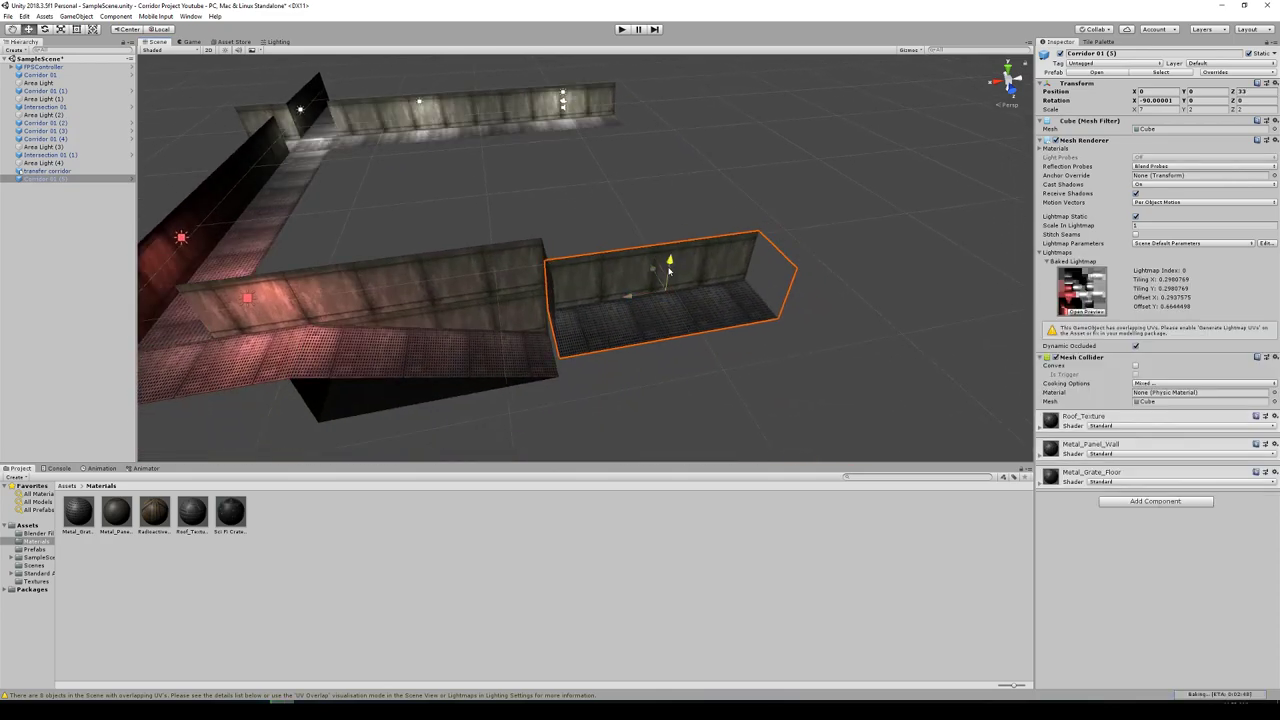
left_click_drag(669, 270, 664, 312)
scroll(572, 386, "up", 3)
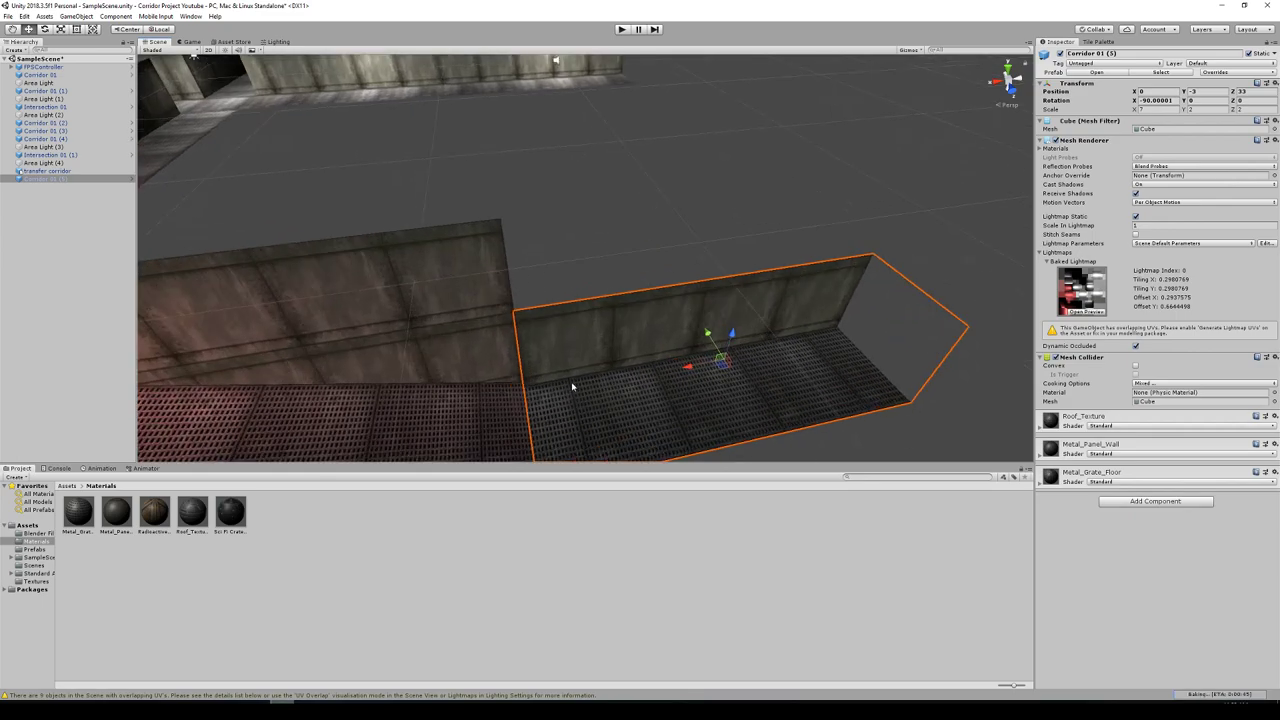
scroll(572, 386, "up", 1)
middle_click_drag(568, 354, 606, 259)
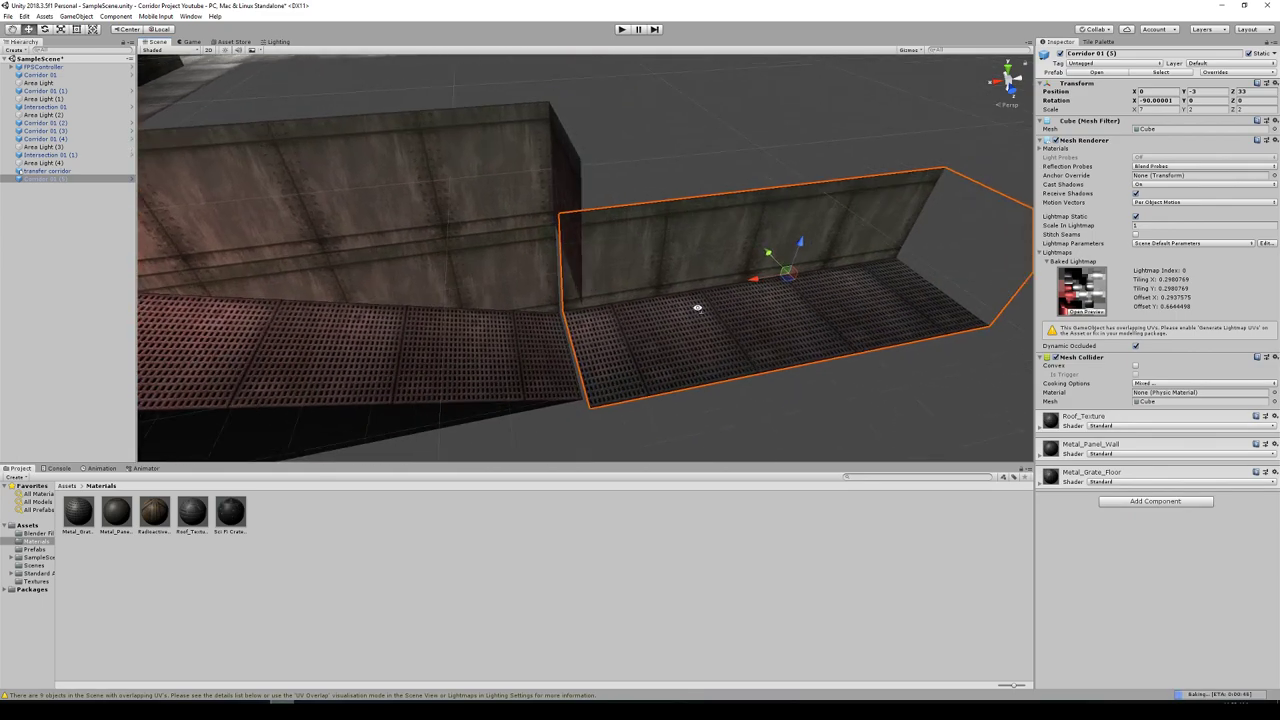
Shift the duplicated corridor piece to X 1, Z 32 to line it up with the transfer corridor's opening.
left_click_drag(698, 309, 990, 313, "alt")
middle_click_drag(590, 323, 767, 186)
left_click_drag(767, 186, 536, 210, "alt")
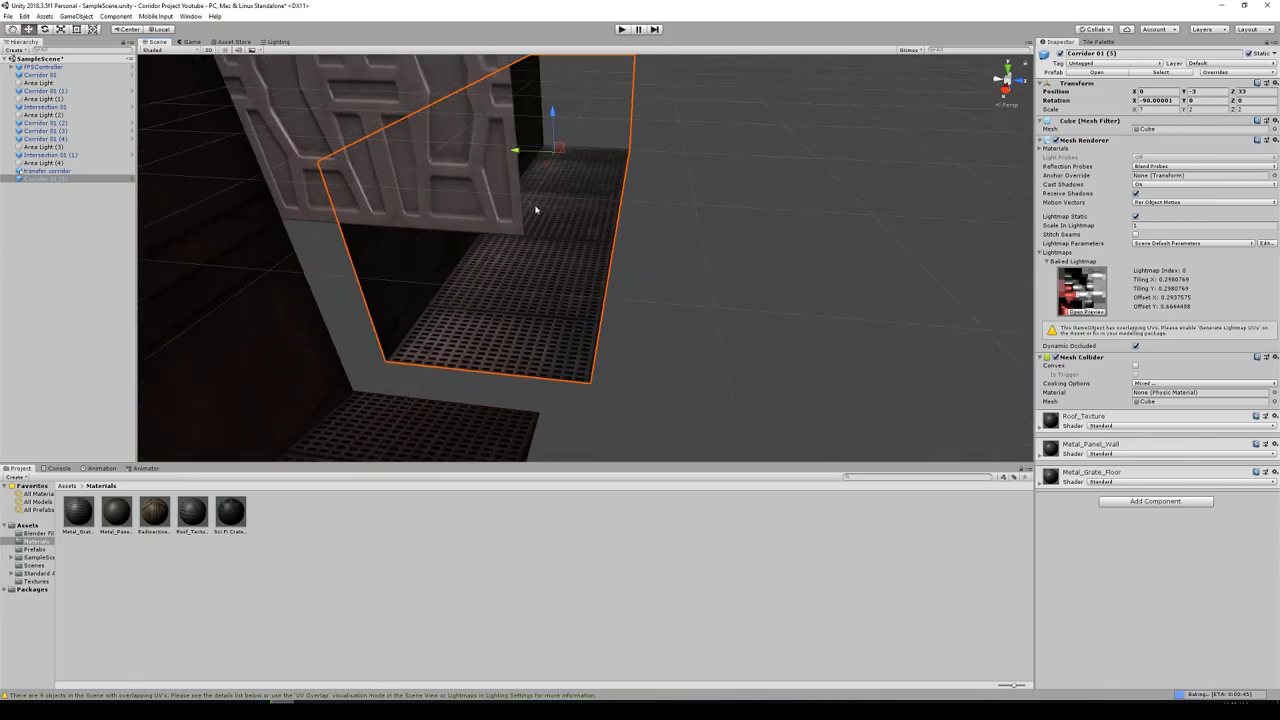
left_click_drag(681, 193, 652, 218, "alt")
left_click_drag(517, 188, 685, 386)
right_click_drag(685, 386, 639, 374)
left_click_drag(757, 218, 757, 181, "ctrl")
left_click(563, 347)
right_click_drag(557, 306, 649, 389)
Move the duplicated corridor piece to X 0, Y -4 so that it meets the transfer corridor's lower floor edge.
middle_click_drag(649, 389, 594, 177)
right_click_drag(593, 177, 608, 177)
left_click(616, 198)
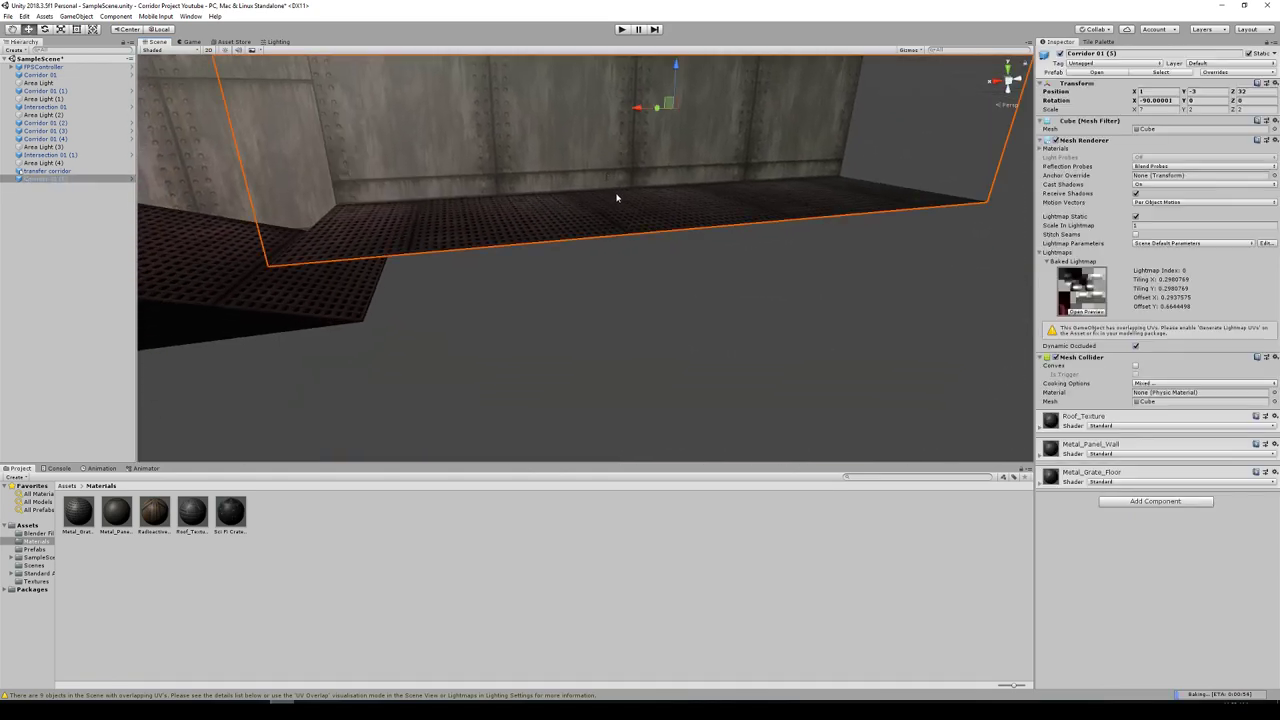
left_click_drag(676, 90, 676, 118, "ctrl")
left_click_drag(637, 159, 657, 157, "ctrl")
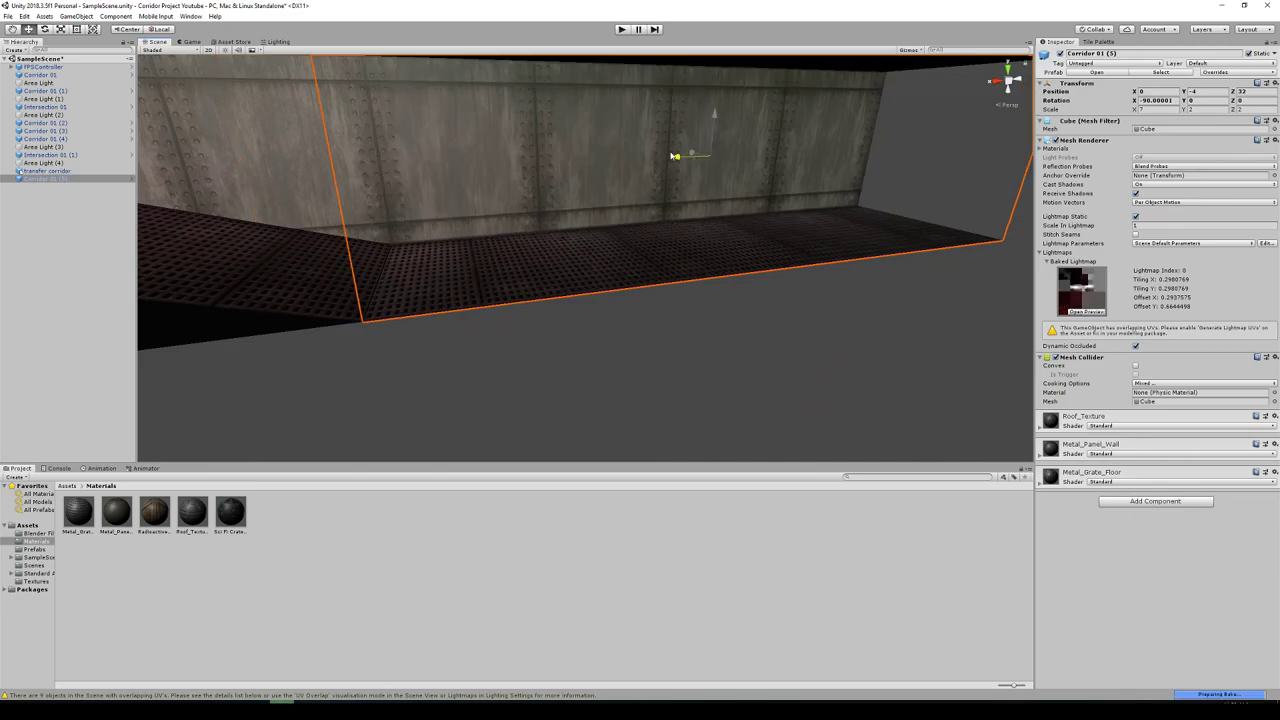
left_click(617, 331)
Examine the extended corridor layout in the scene and review the scene's lighting and lightmapping settings.
right_click_drag(617, 331, 769, 243)
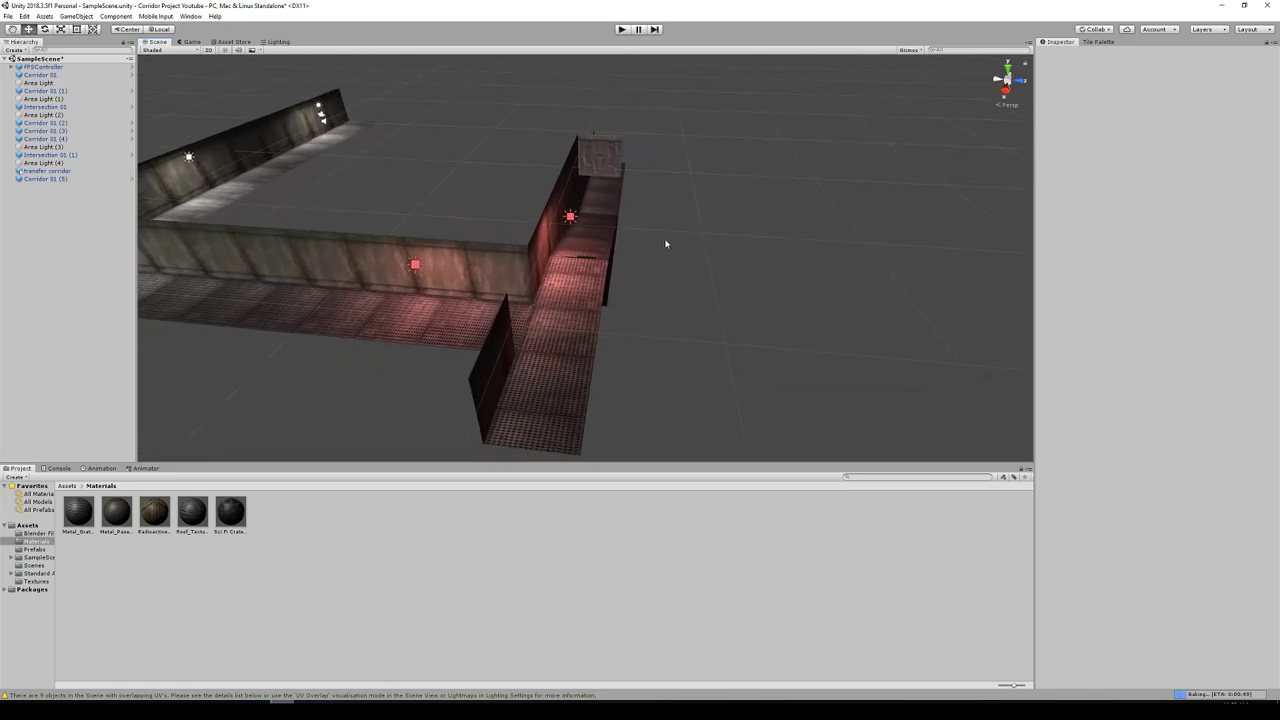
scroll(594, 274, "up", 10)
scroll(592, 270, "down", 9)
scroll(595, 262, "down", 3)
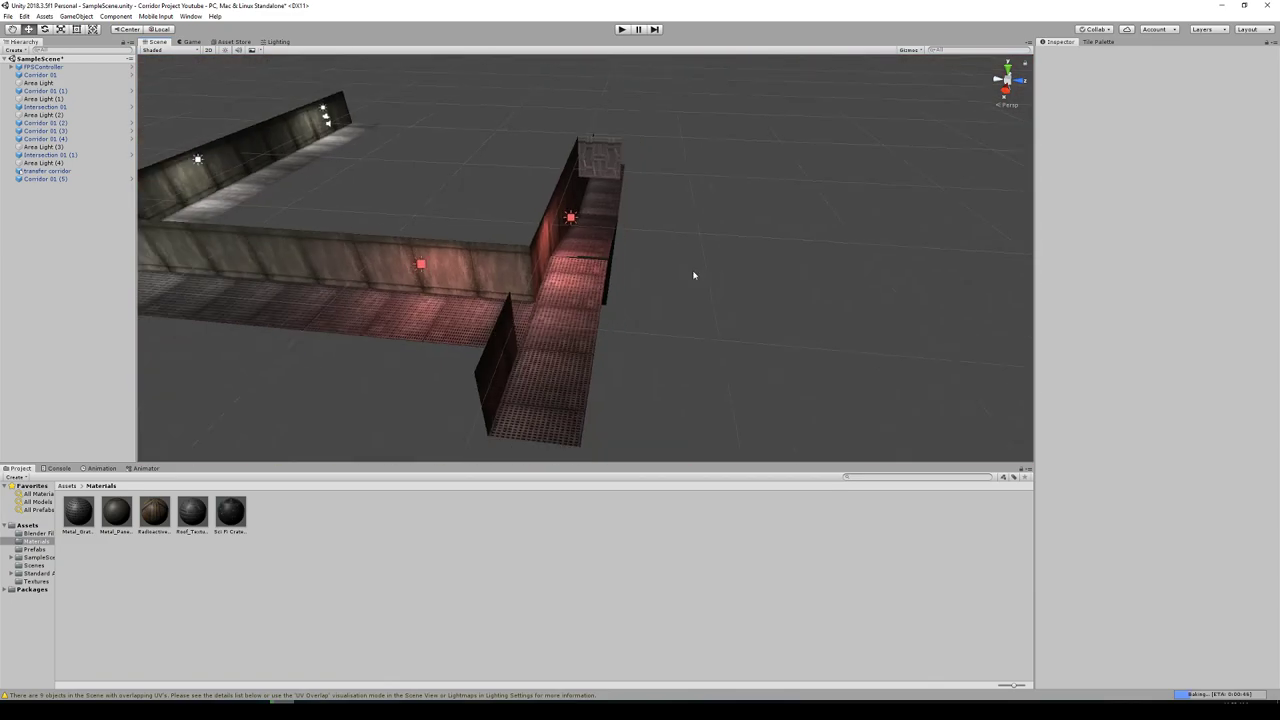
right_click_drag(700, 283, 535, 301)
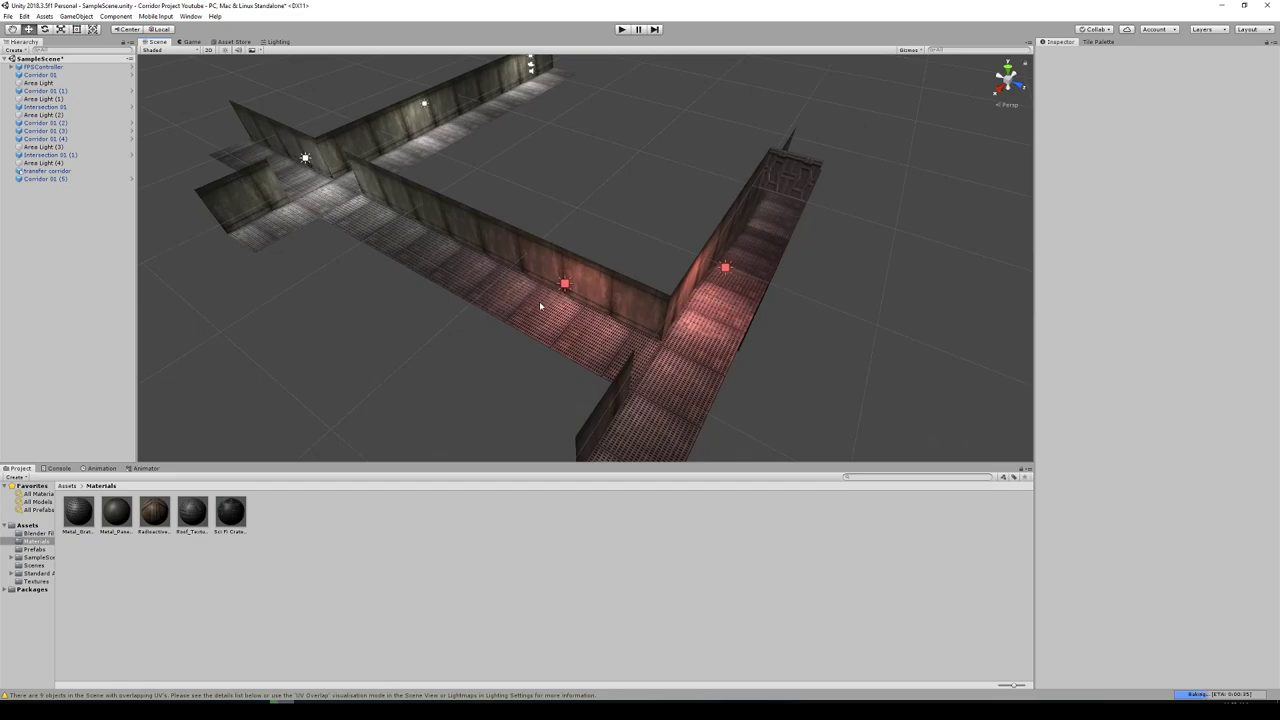
left_click(276, 41)
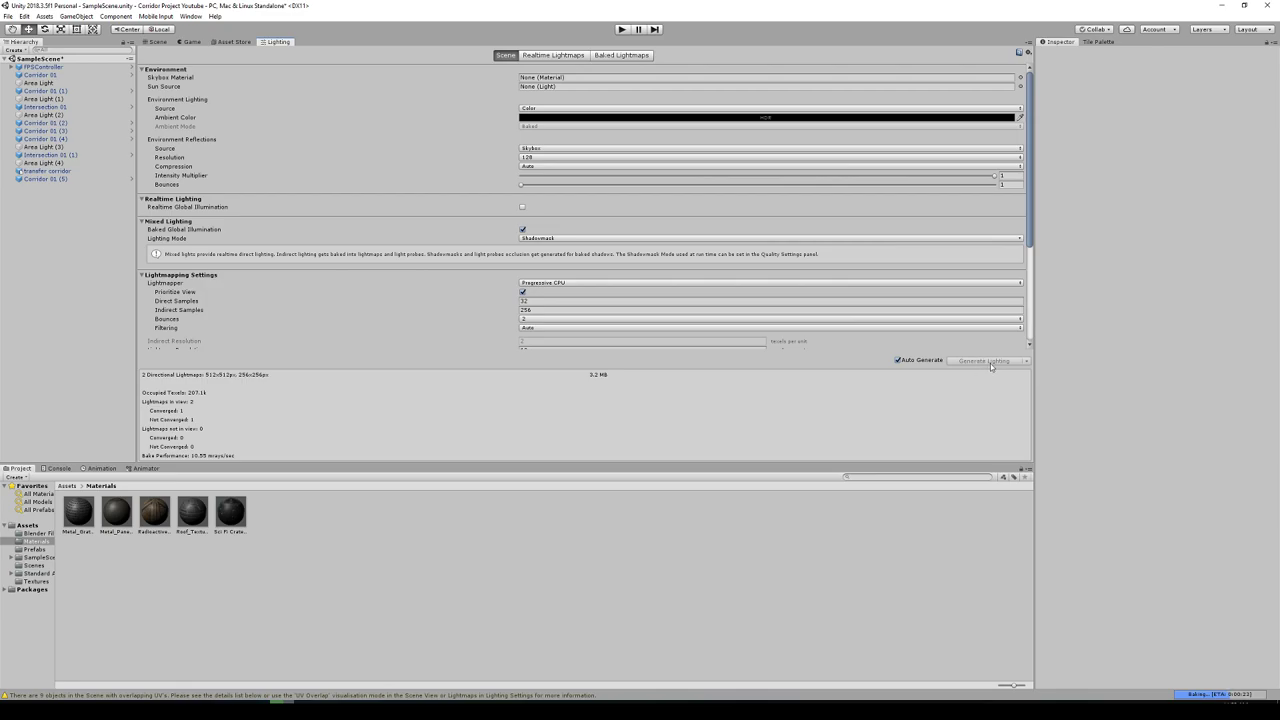
left_click(156, 42)
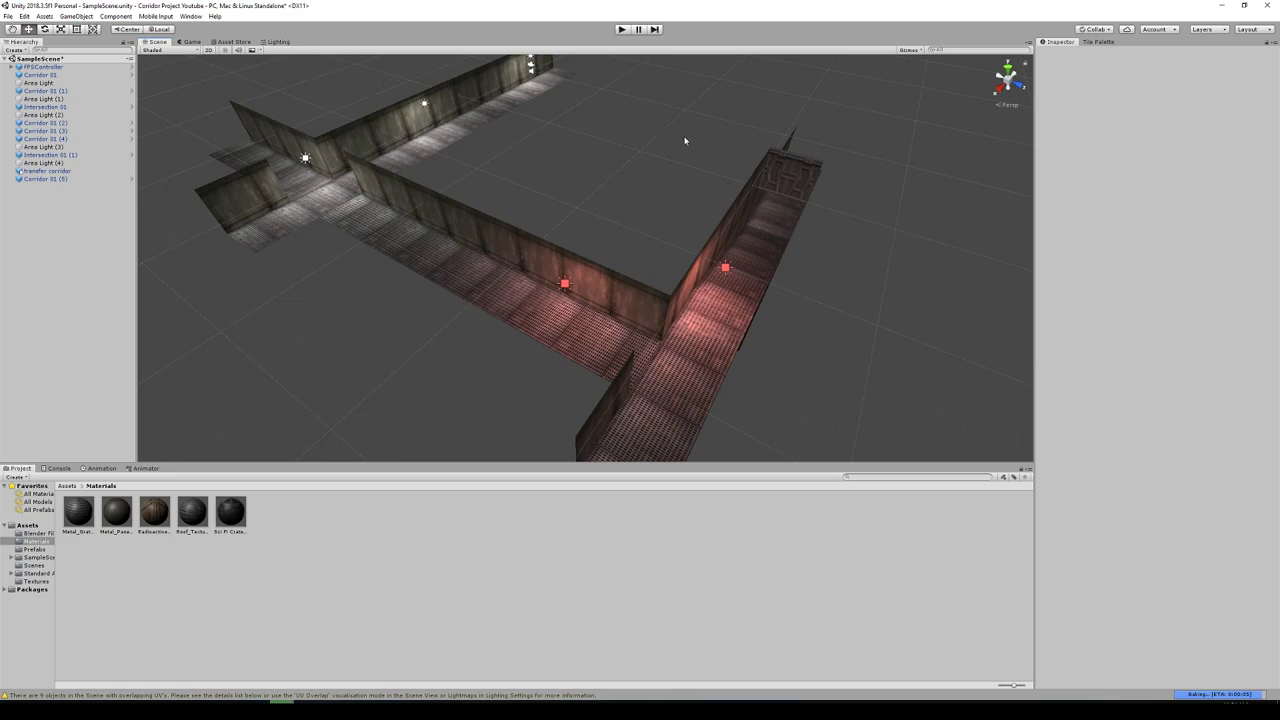
Play-test the level by walking through the corridors and down the transfer corridor into the new lower piece, and stop the game.
left_click(621, 30)
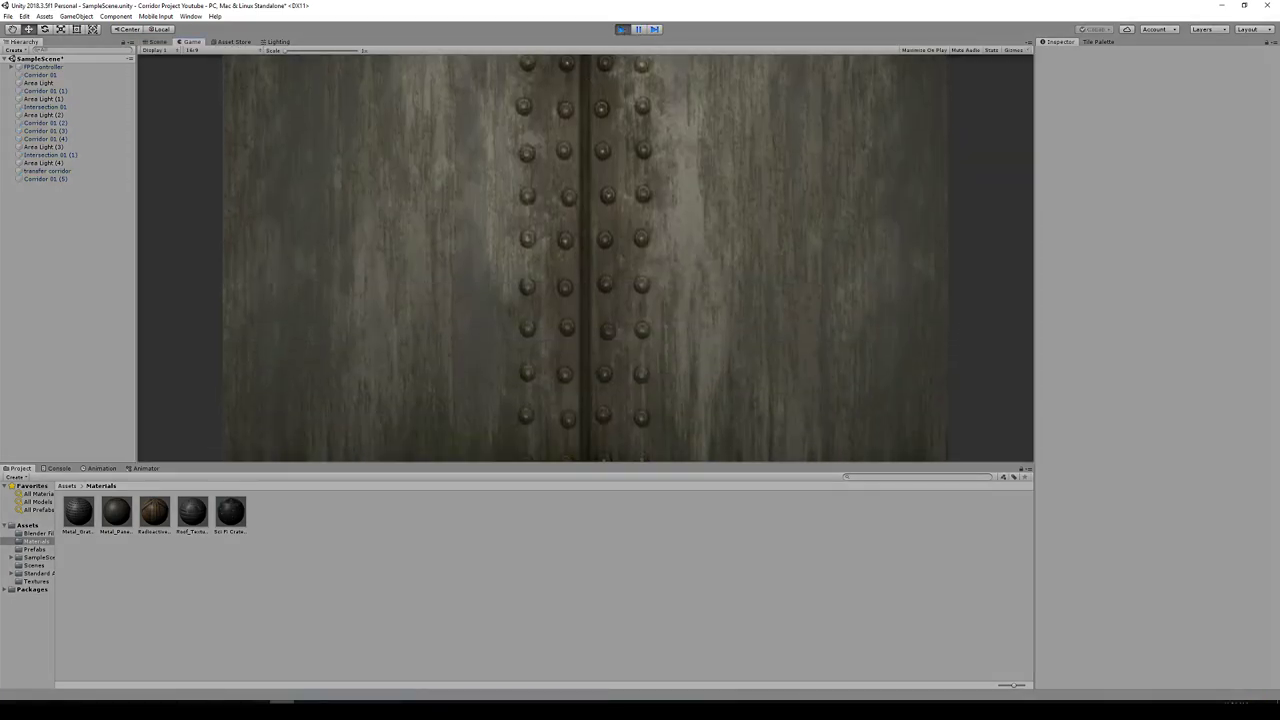
key("w")
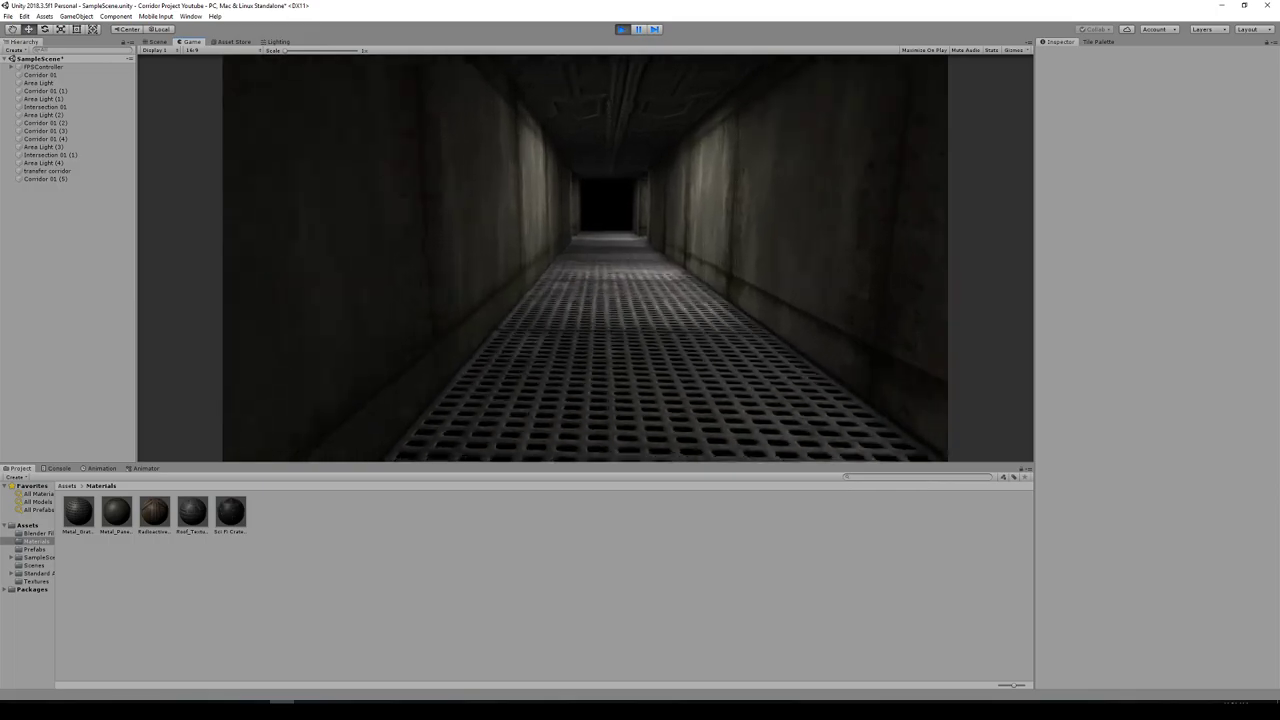
key("w")
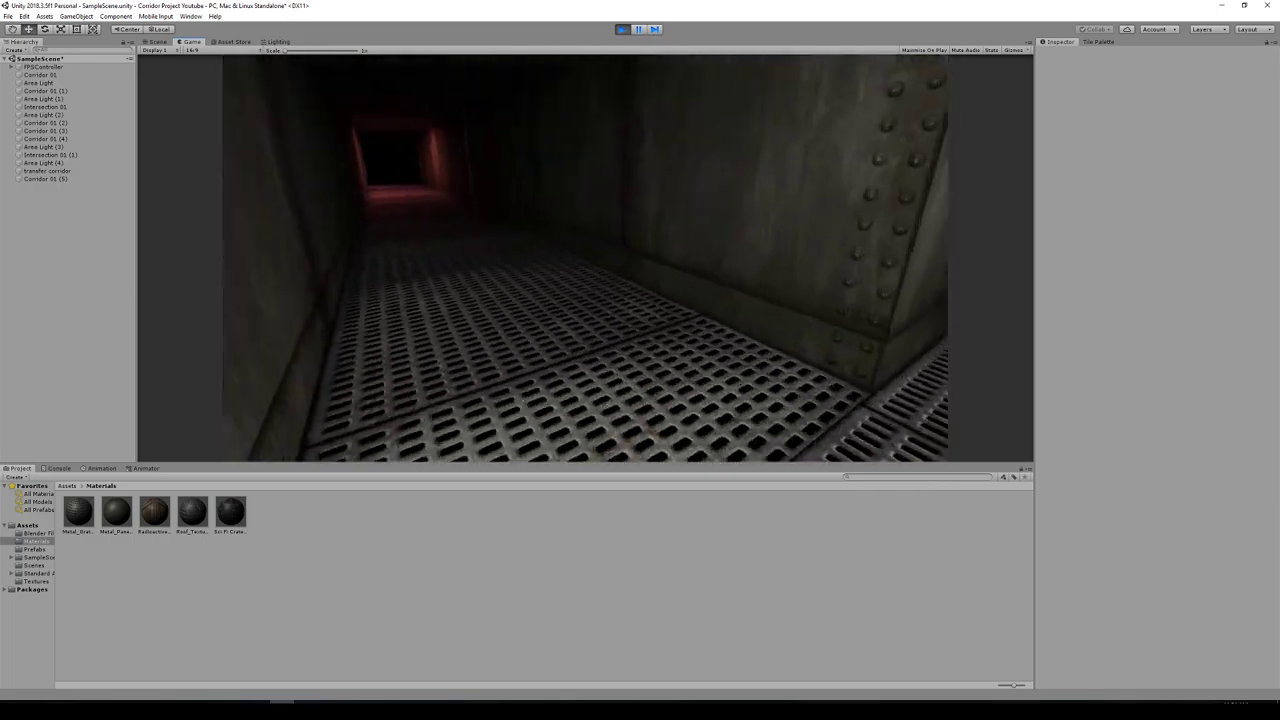
key("w")
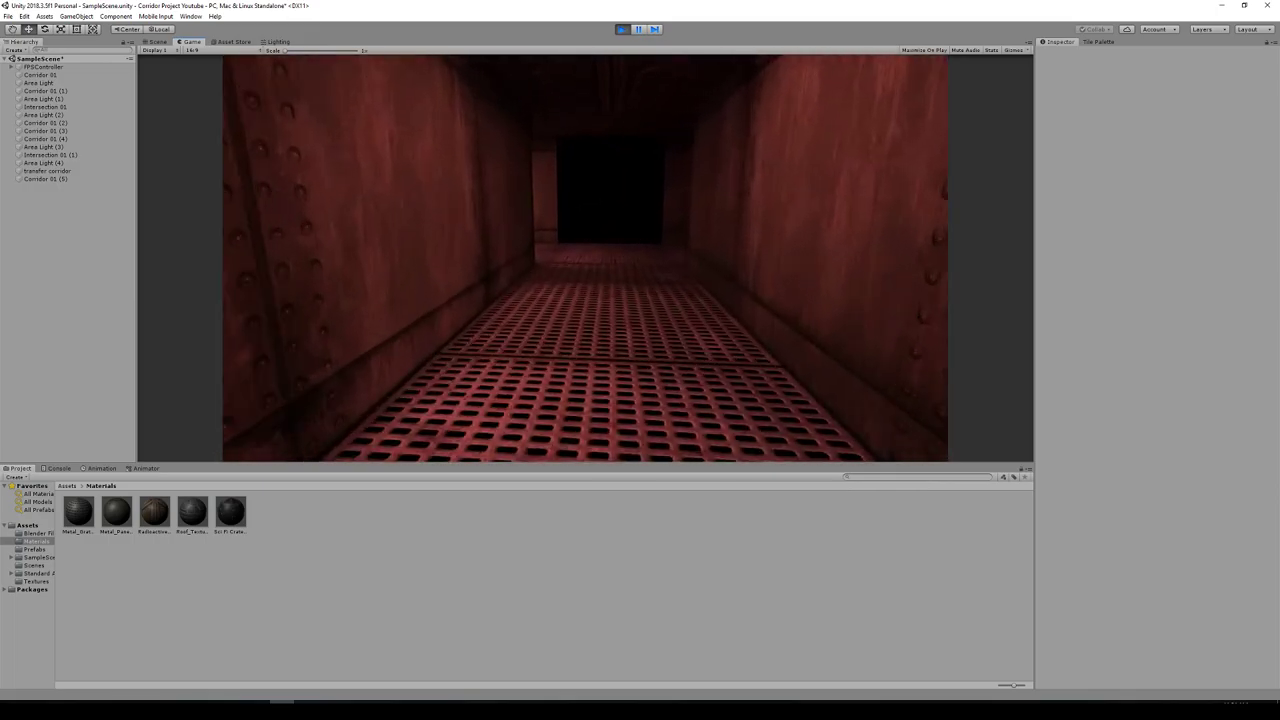
key("w")
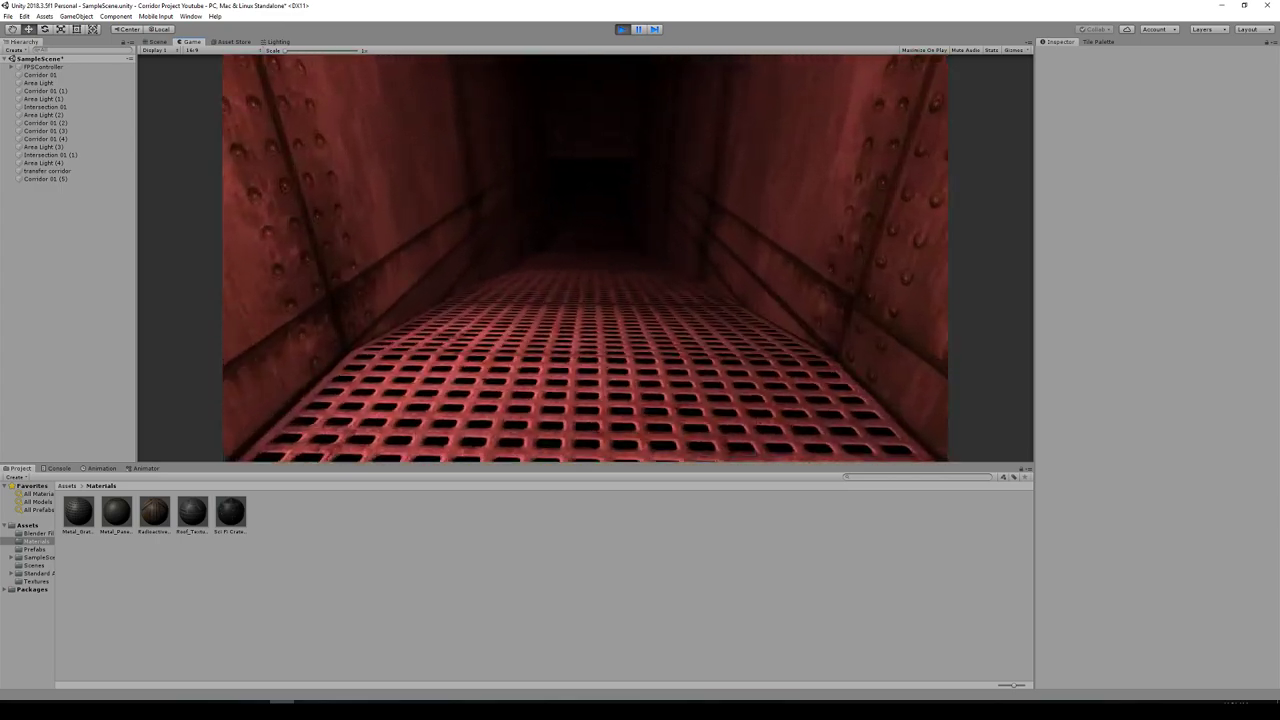
key("w")
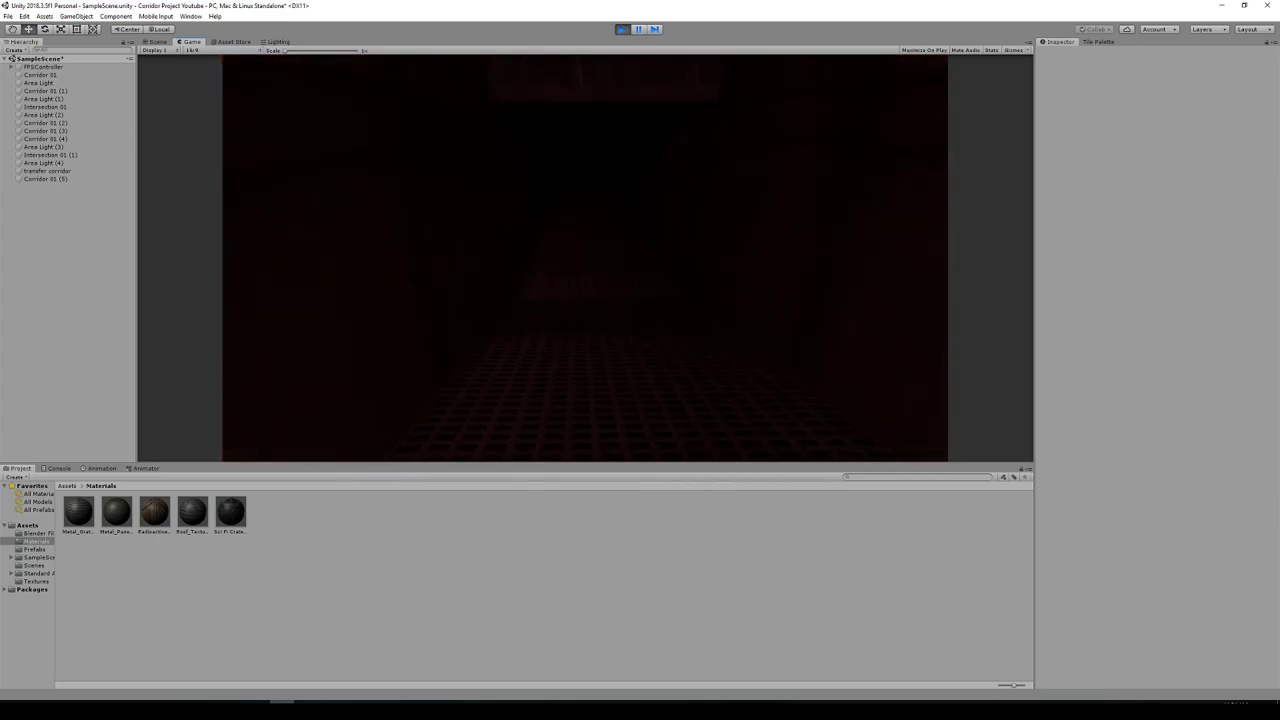
key("s")
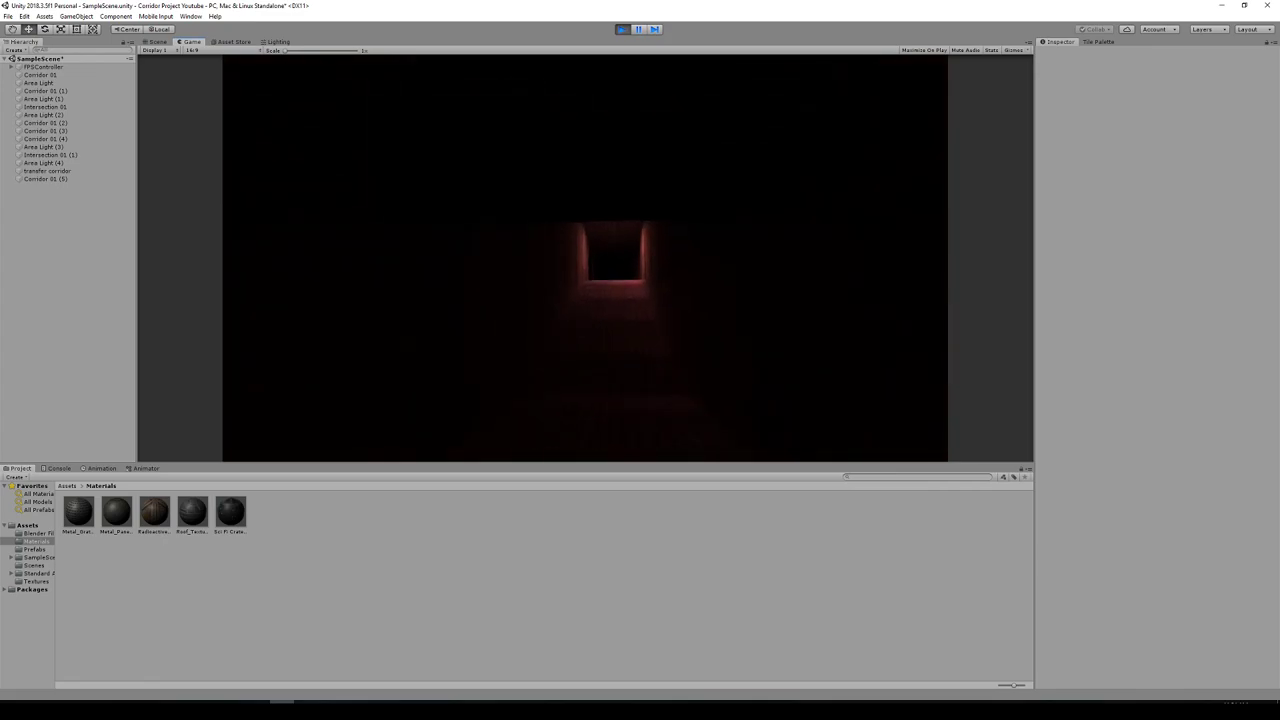
key("Escape")
left_click(623, 29)
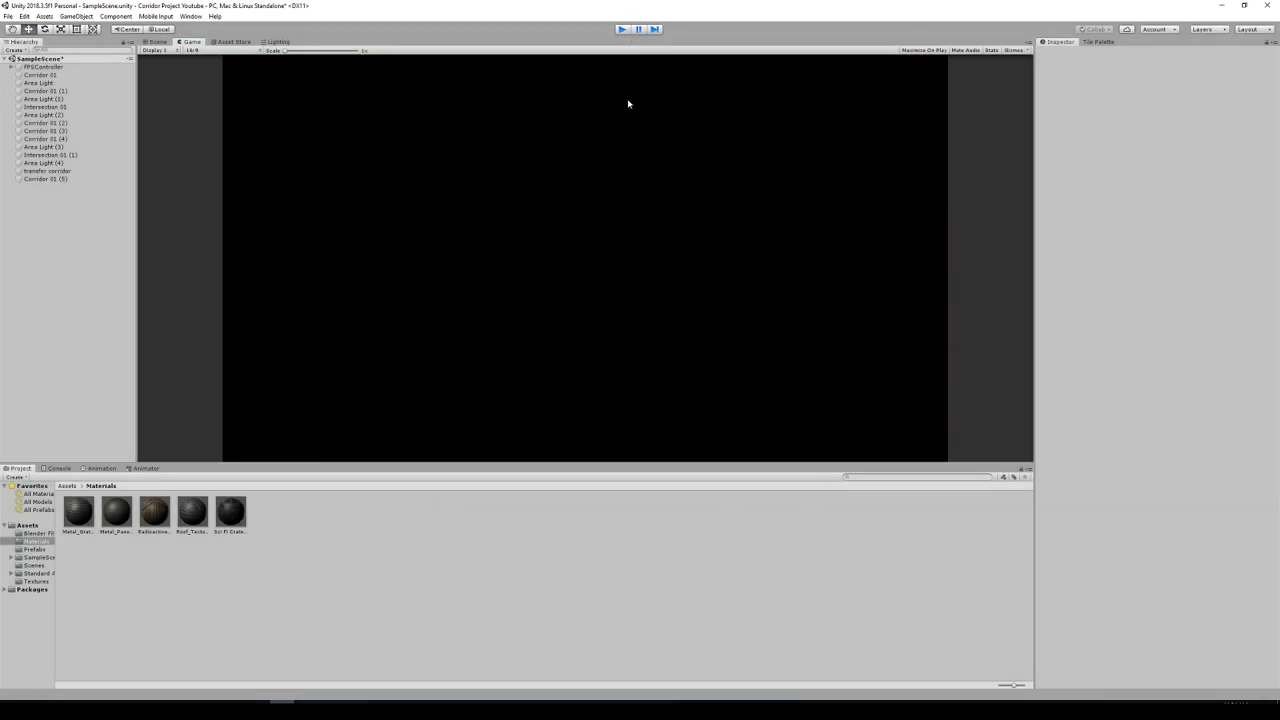
Add the Crate Radioactive model from the Blender Files folder to the scene and focus on it.
middle_click_drag(569, 275, 595, 276)
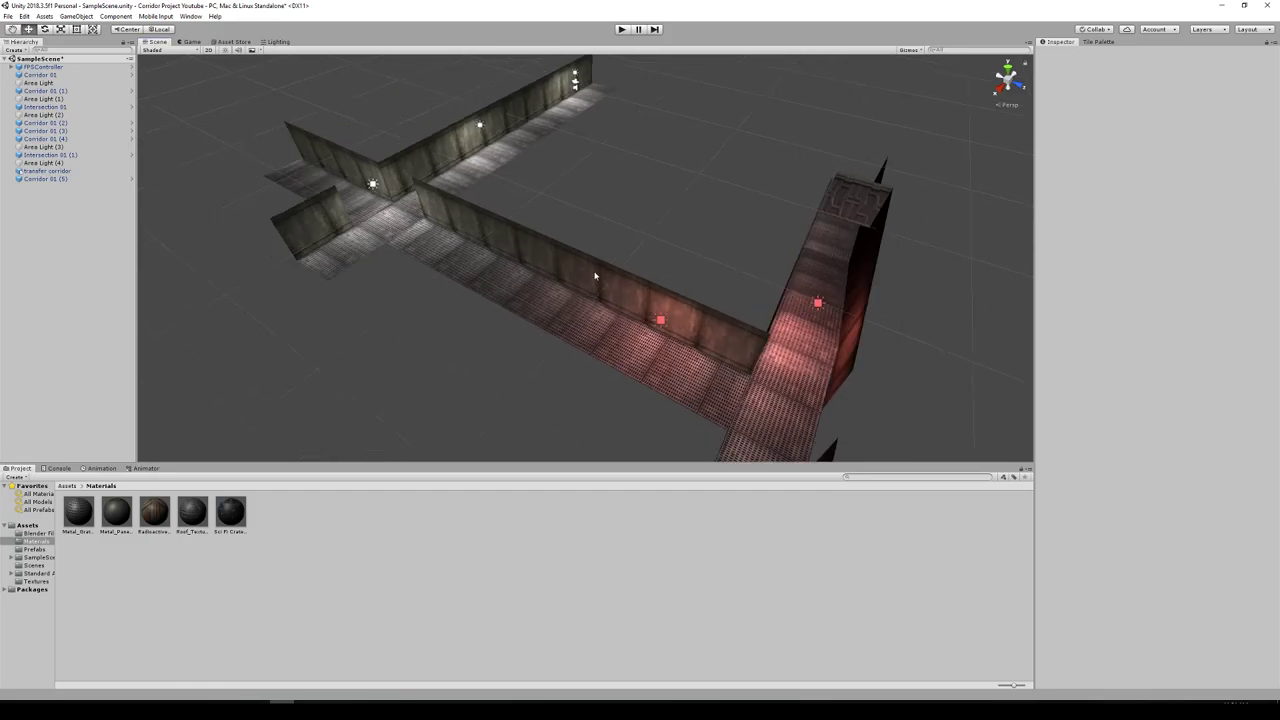
scroll(652, 294, "up", 5)
middle_click_drag(474, 243, 598, 280)
left_click(38, 533)
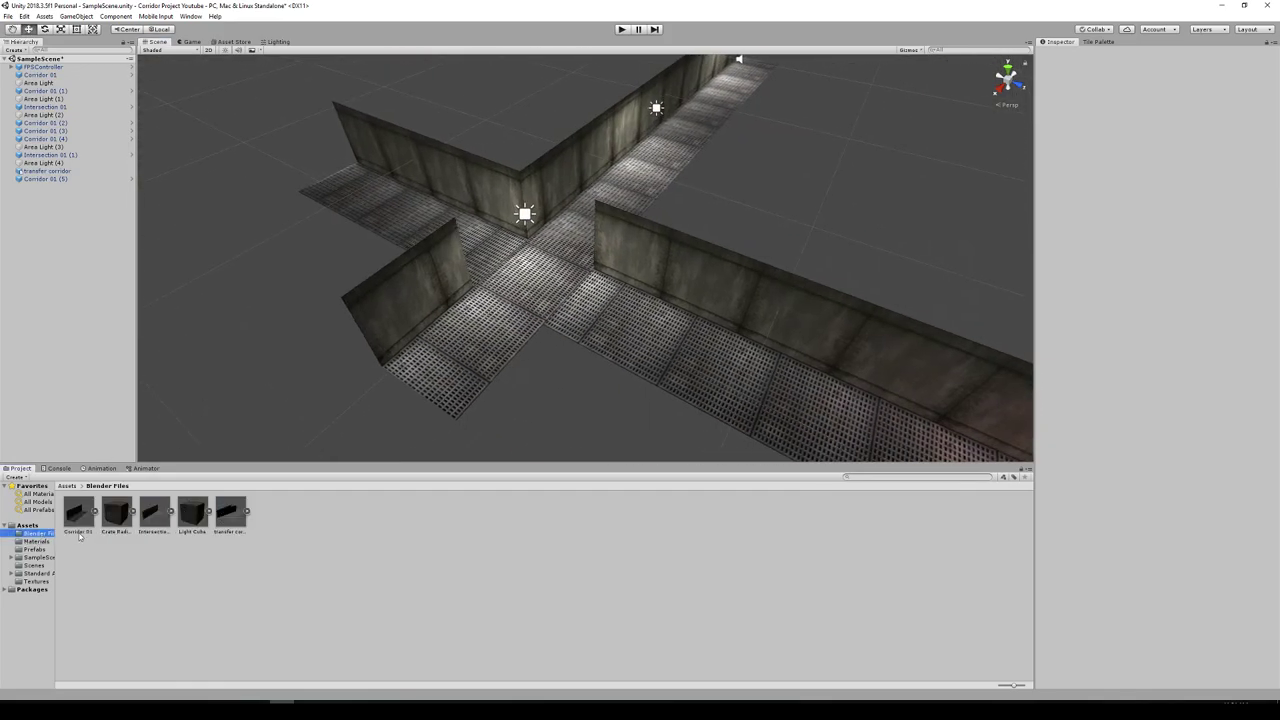
left_click_drag(114, 514, 60, 270)
key("f")
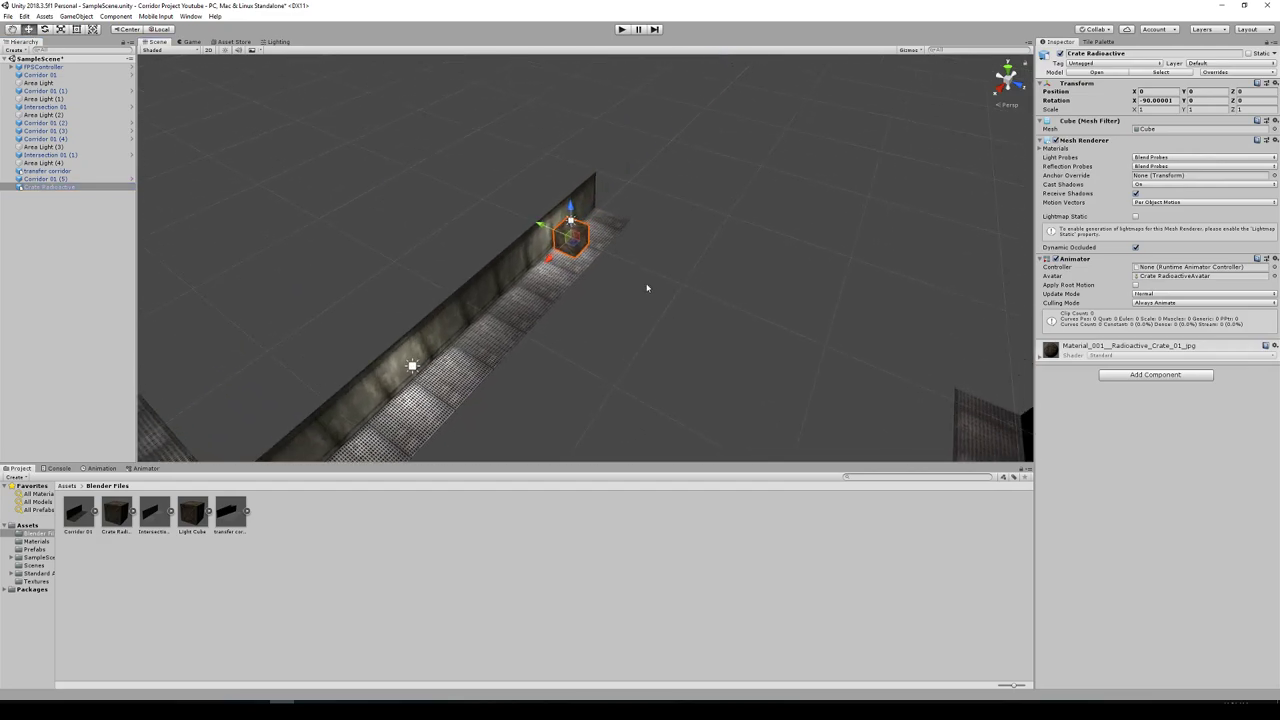
Move the radioactive crate along the corridor and against one wall, to X 7.415, Y -1, Z -0.54.
left_click_drag(556, 200, 408, 302)
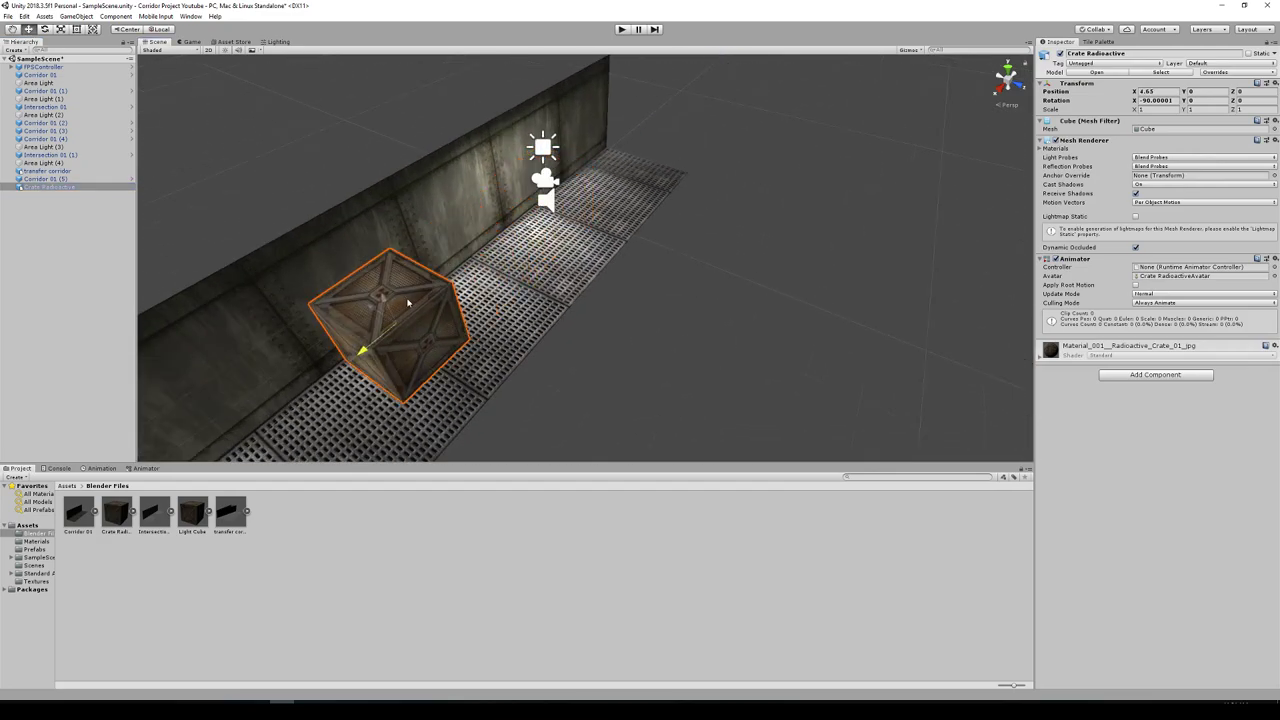
middle_click_drag(464, 316, 549, 291)
right_click_drag(549, 291, 569, 286)
middle_click_drag(569, 286, 619, 222)
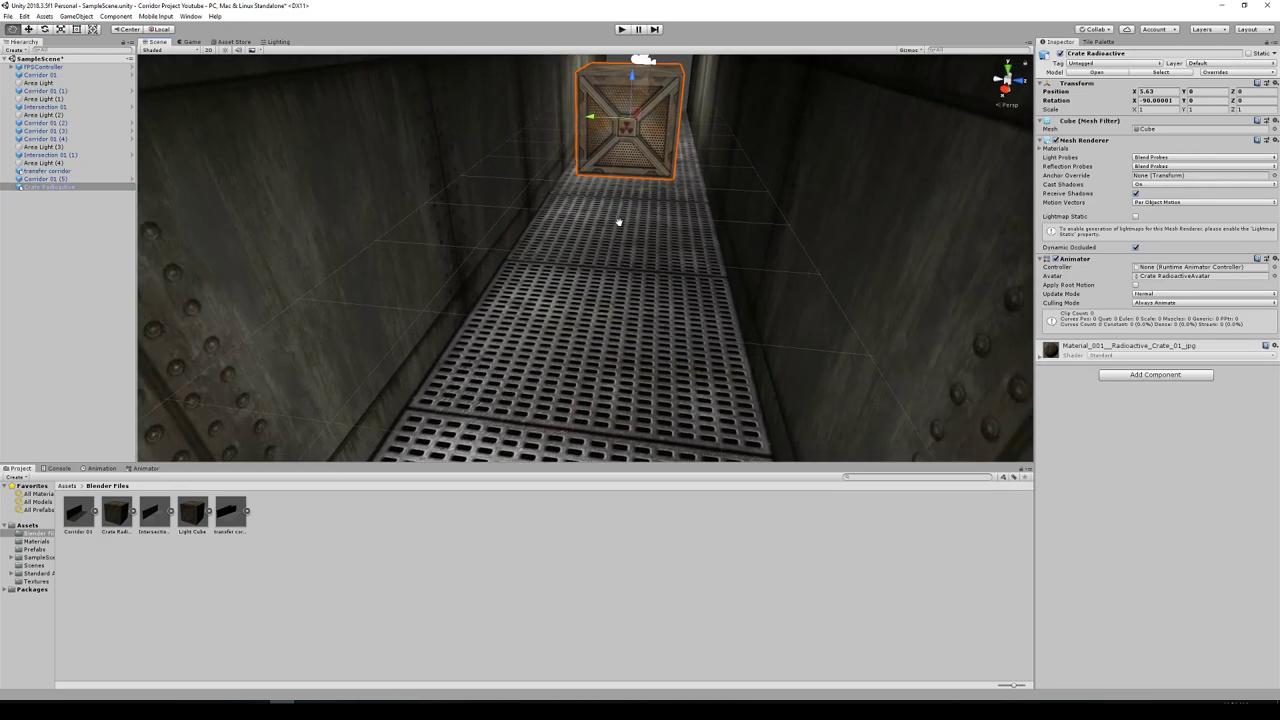
right_click_drag(619, 222, 608, 175)
left_click_drag(620, 130, 577, 254)
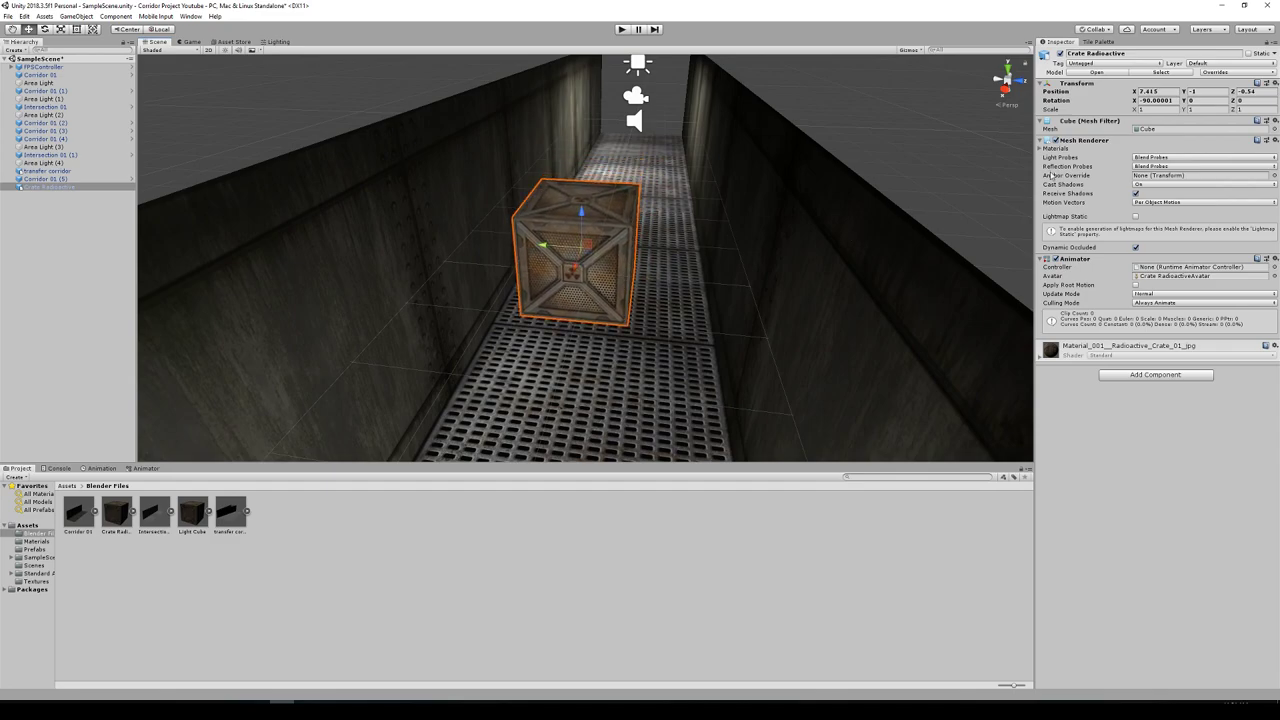
Scale the radioactive crate to 0.5 on the X, Y and Z axes and check its size in the corridor.
type("0.5")
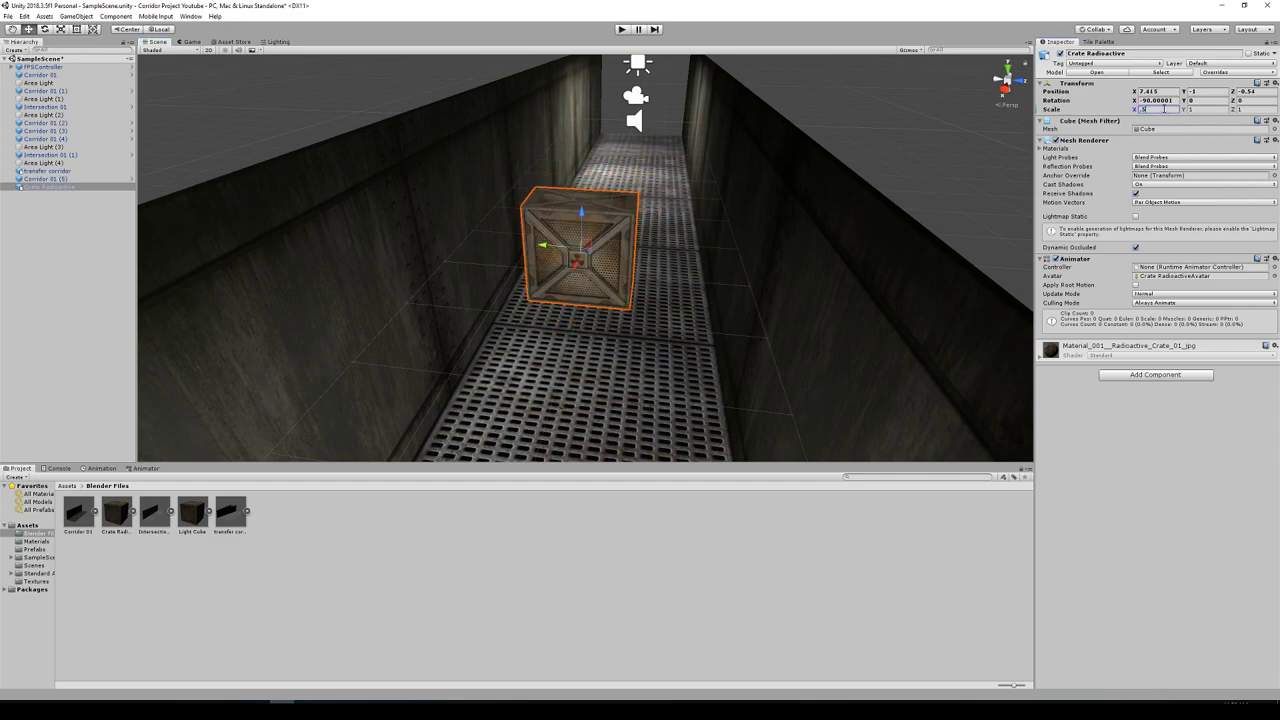
key("Tab")
type("0.5")
key("Tab")
type("0.5")
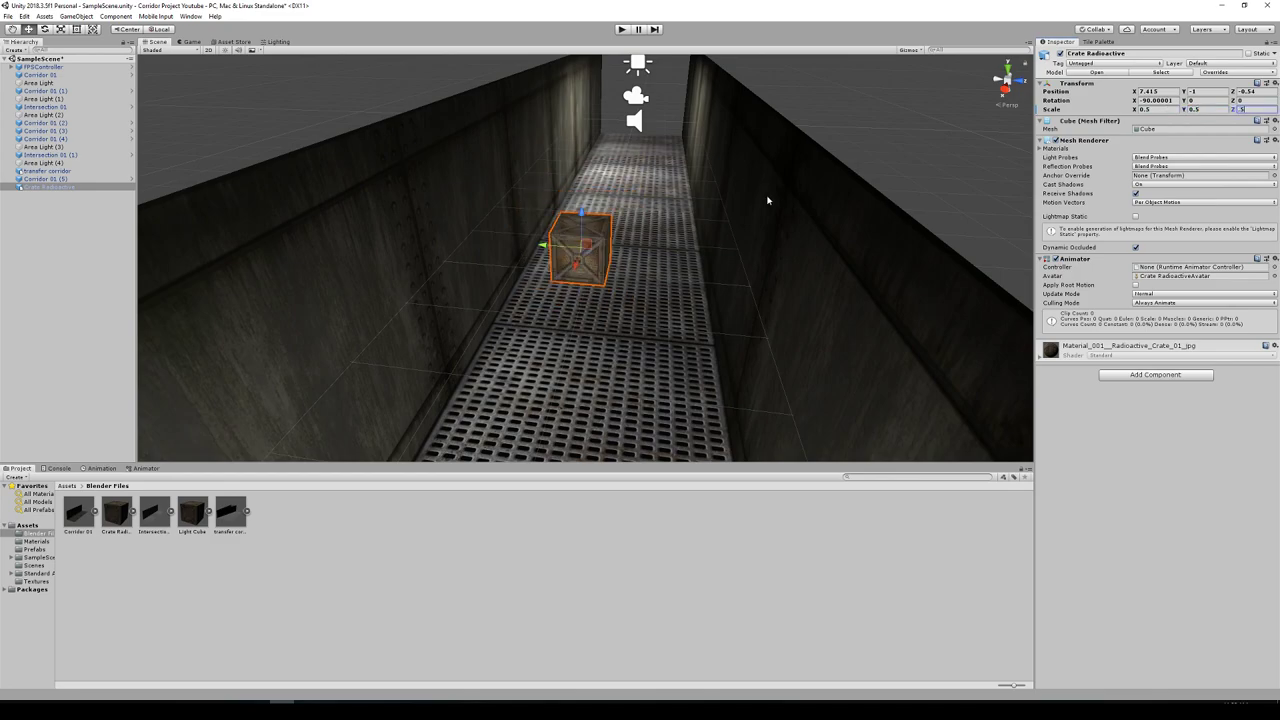
left_click(736, 246)
left_click(881, 205)
scroll(654, 274, "up", 8)
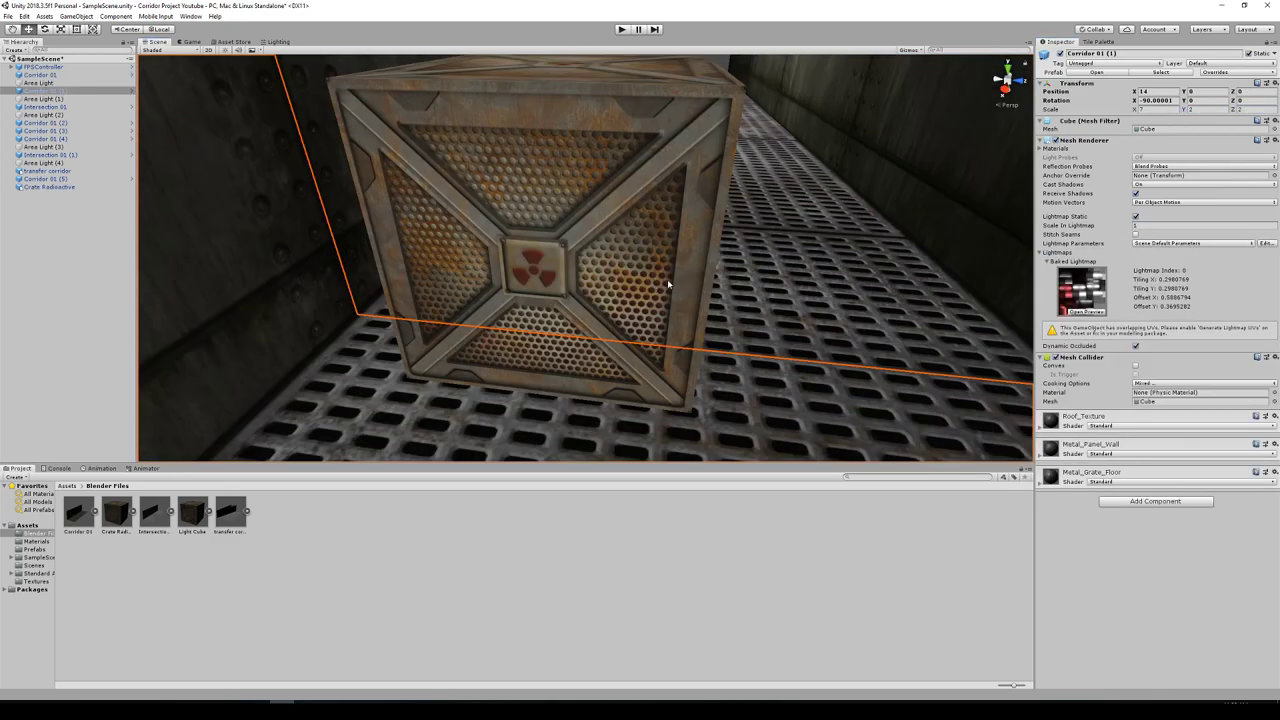
scroll(662, 286, "down", 6)
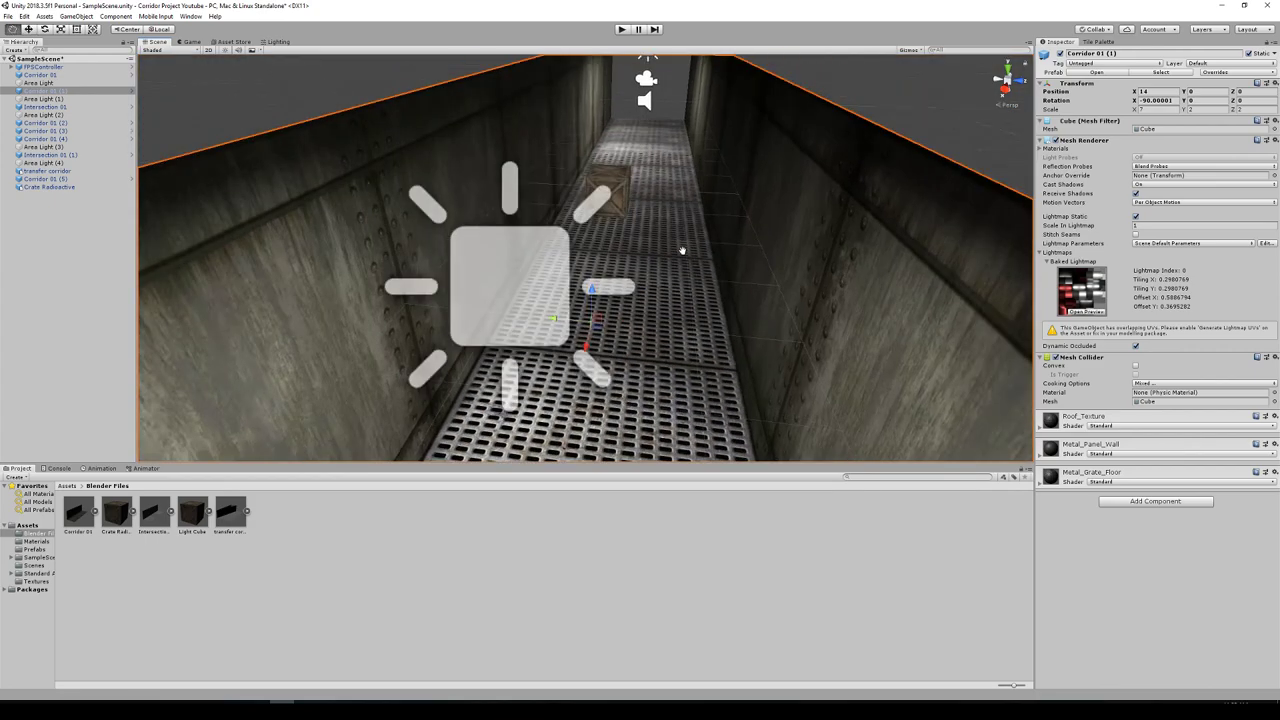
Mark the radioactive crate as static and add a Box Collider component to it.
middle_click_drag(683, 251, 669, 286)
left_click(545, 304)
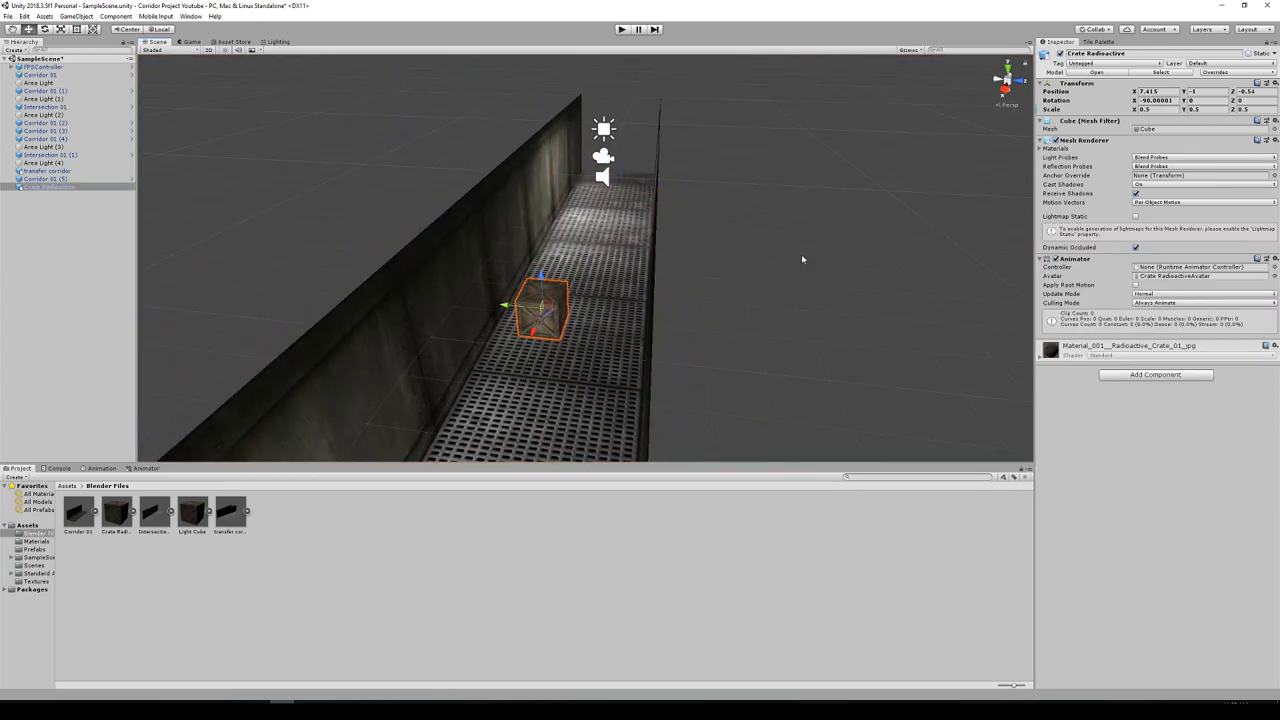
left_click(1249, 53)
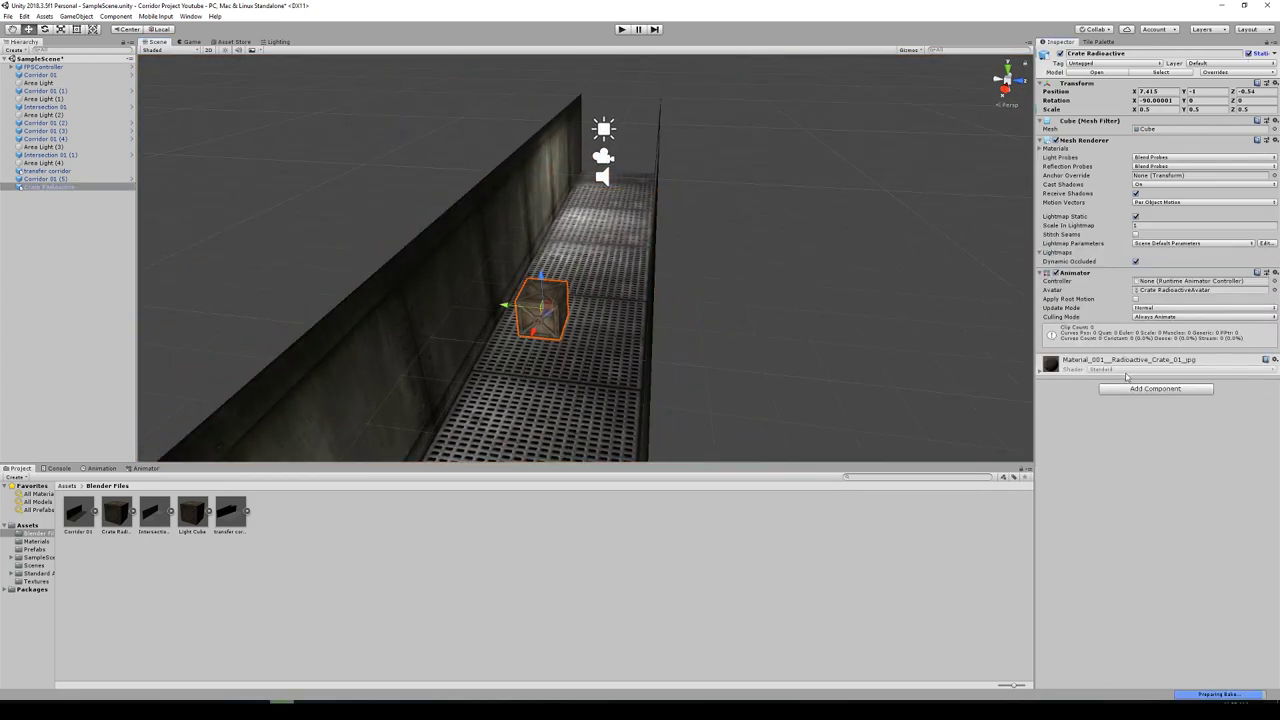
left_click(1140, 408)
type("box")
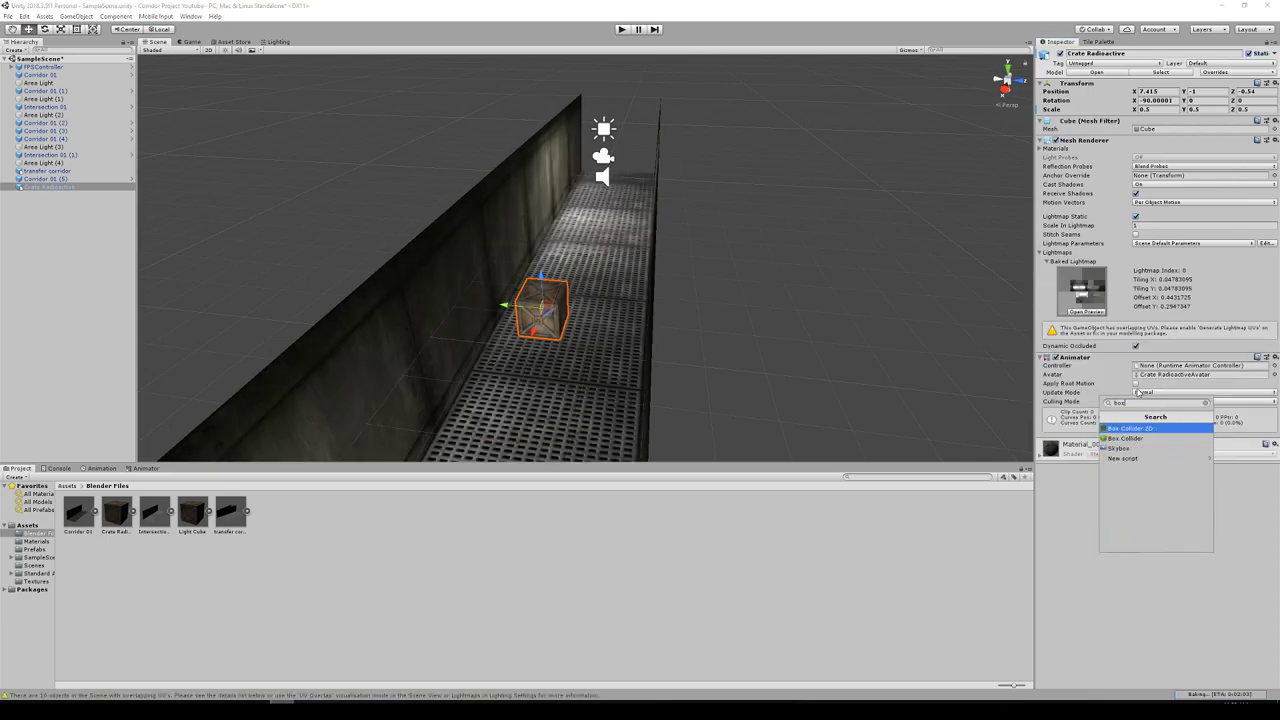
left_click(1127, 438)
left_click(801, 277)
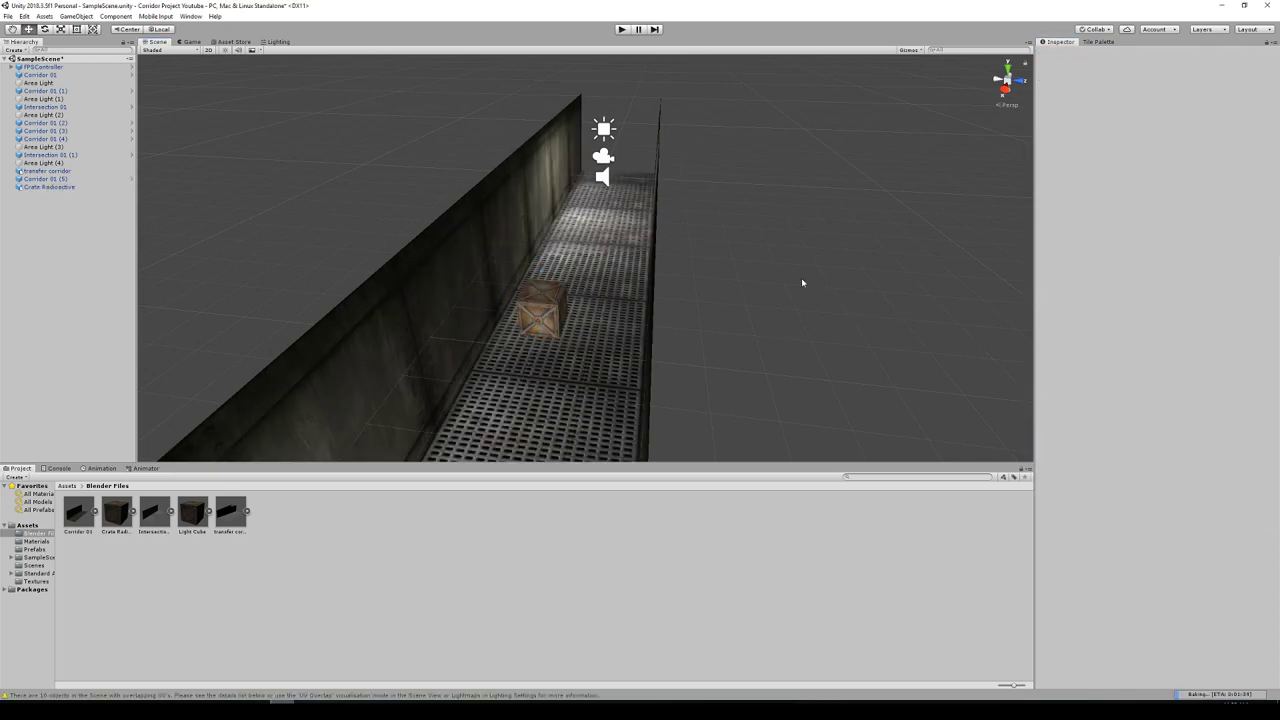
View the crate from floor level inside the corridor and lower it onto the floor grating.
left_click(533, 308)
scroll(837, 306, "down", 3)
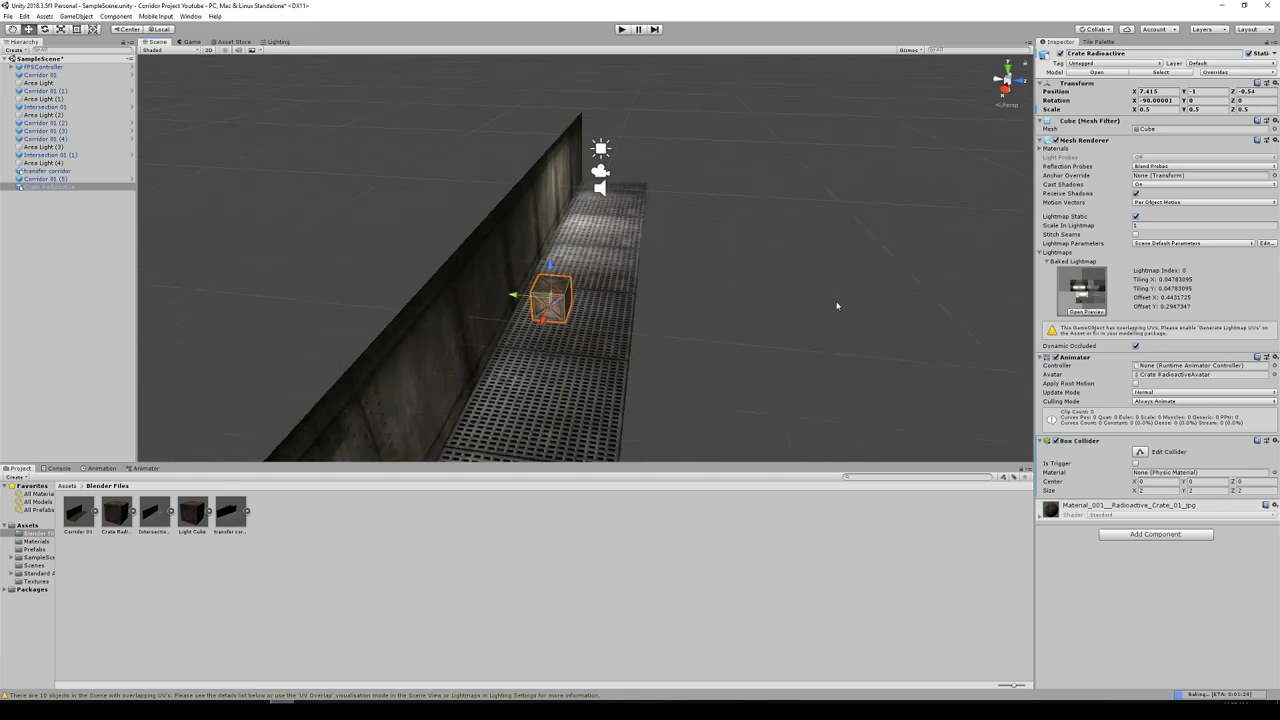
left_click(837, 306)
scroll(837, 306, "down", 3)
scroll(566, 300, "up", 7)
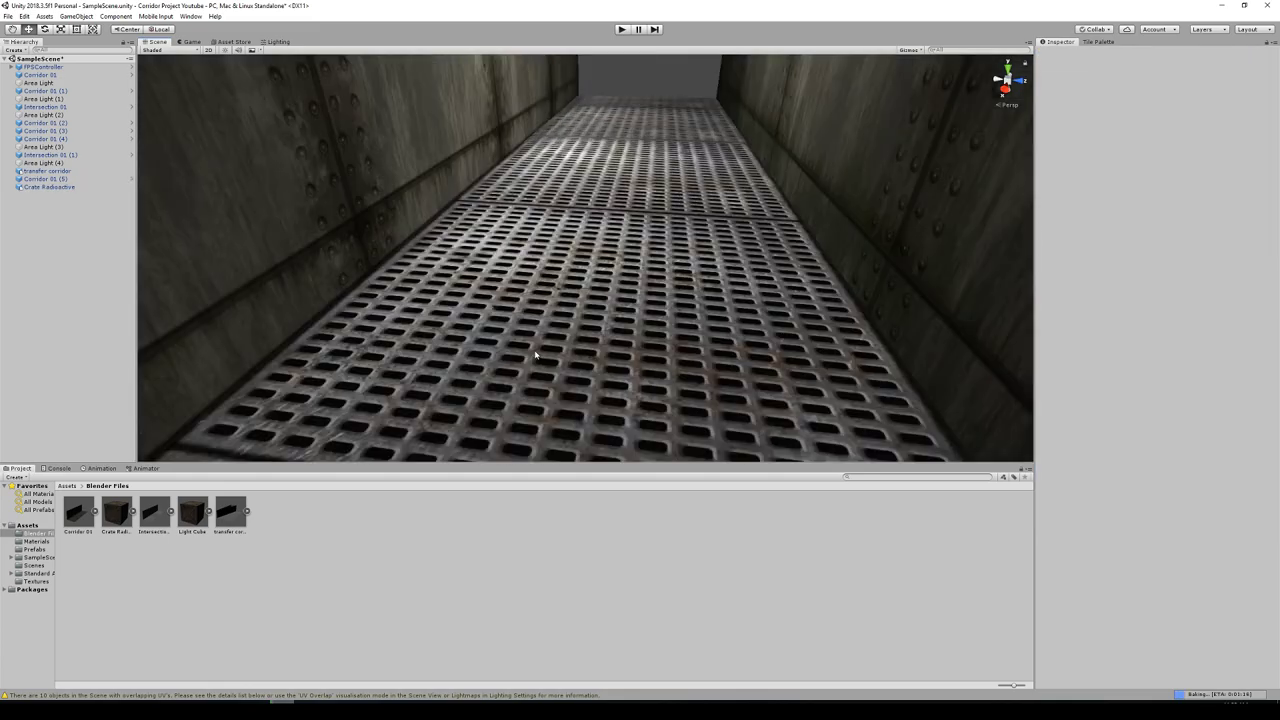
scroll(551, 334, "down", 3)
middle_click_drag(551, 334, 586, 298)
mouse_move(585, 298)
right_mouse_down()
mouse_move(591, 266)
mouse_move(598, 276)
right_mouse_up()
right_click_drag(730, 238, 706, 183)
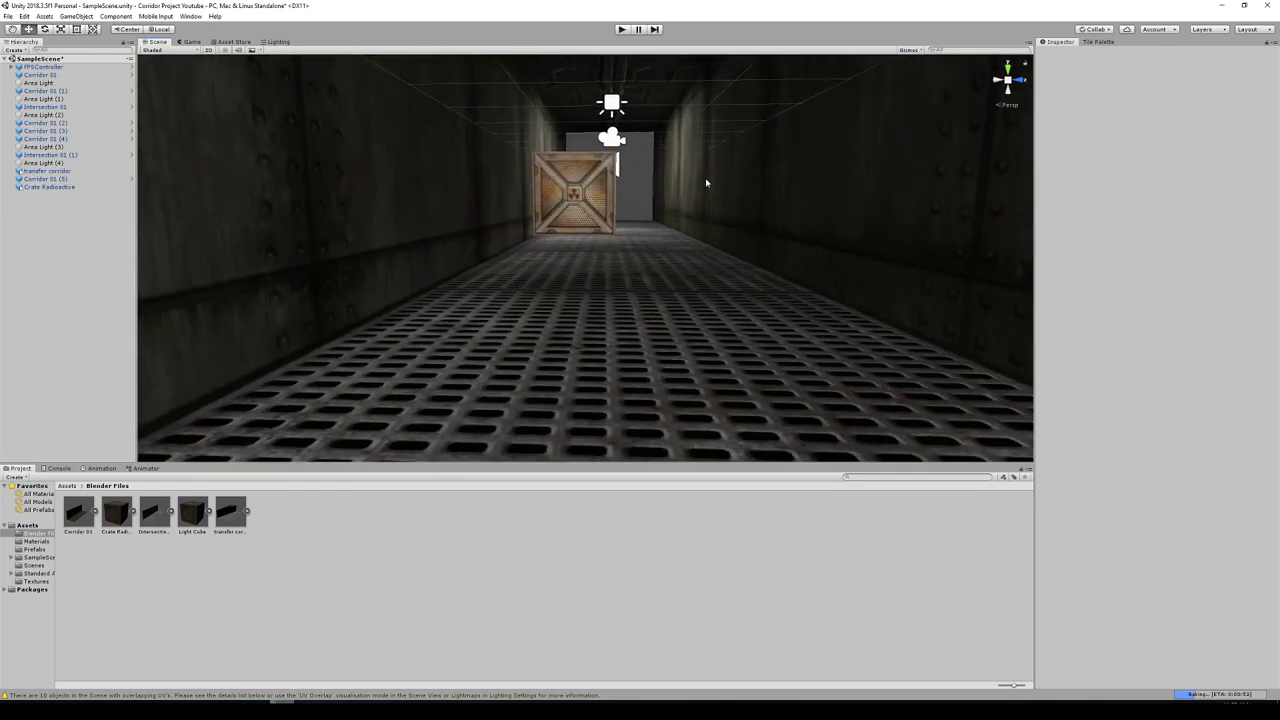
left_click(576, 192)
mouse_move(576, 172)
left_mouse_down()
mouse_move(578, 255)
mouse_move(577, 165)
mouse_move(581, 208)
mouse_move(580, 197)
left_mouse_up()
left_click(728, 255)
Let the lighting bake finish, then play-test the level by walking up to the crate and jumping onto it.
scroll(740, 258, "down", 10)
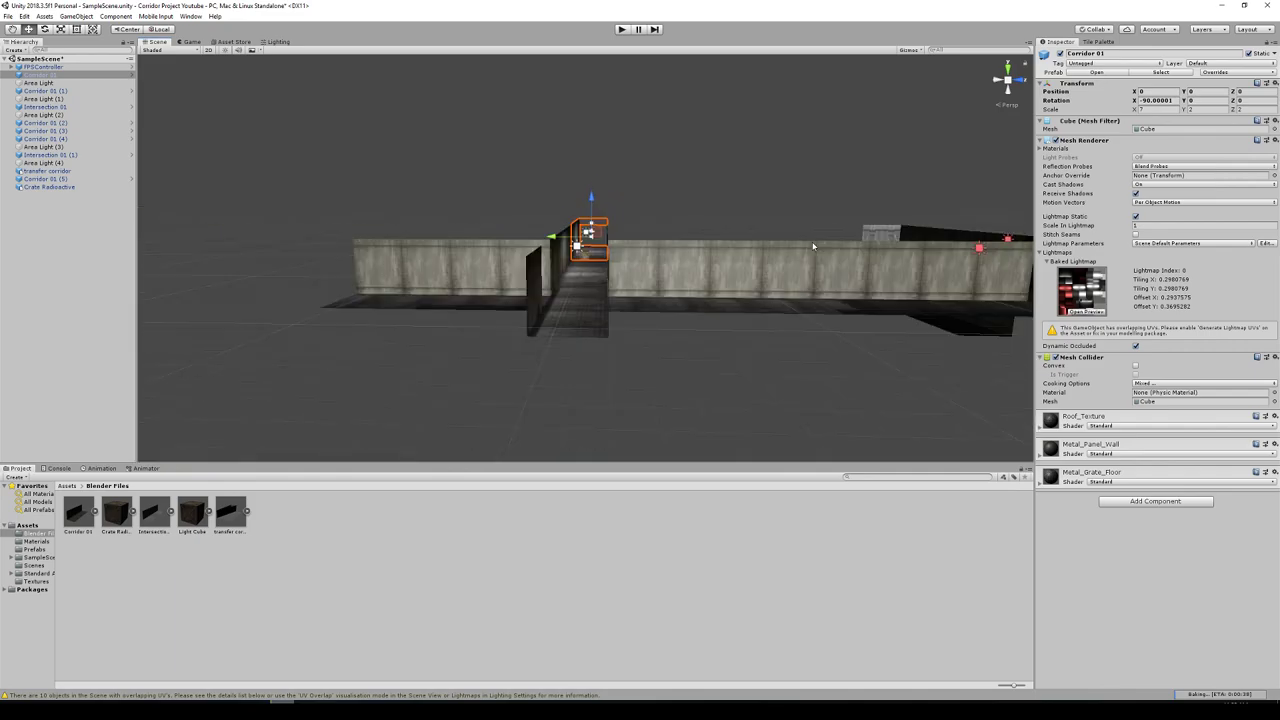
left_click(745, 212)
left_click_drag(745, 212, 736, 295, "alt")
scroll(736, 295, "up", 7)
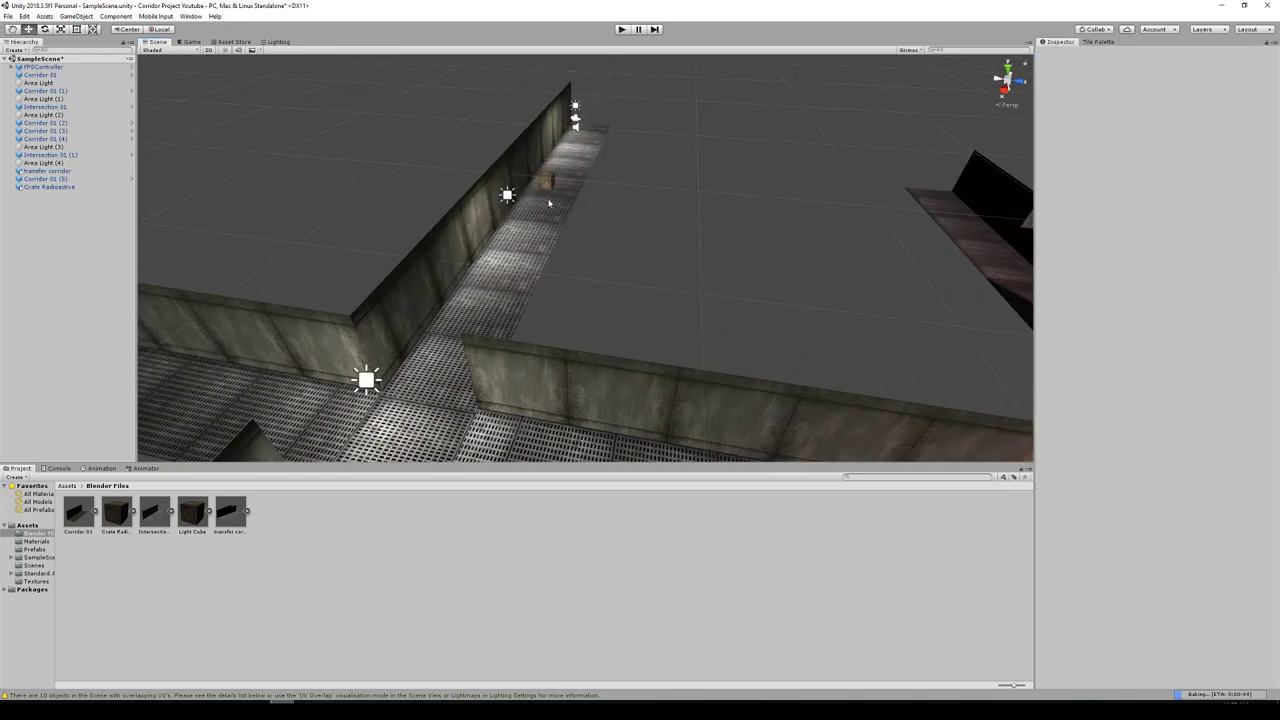
scroll(680, 207, "down", 2)
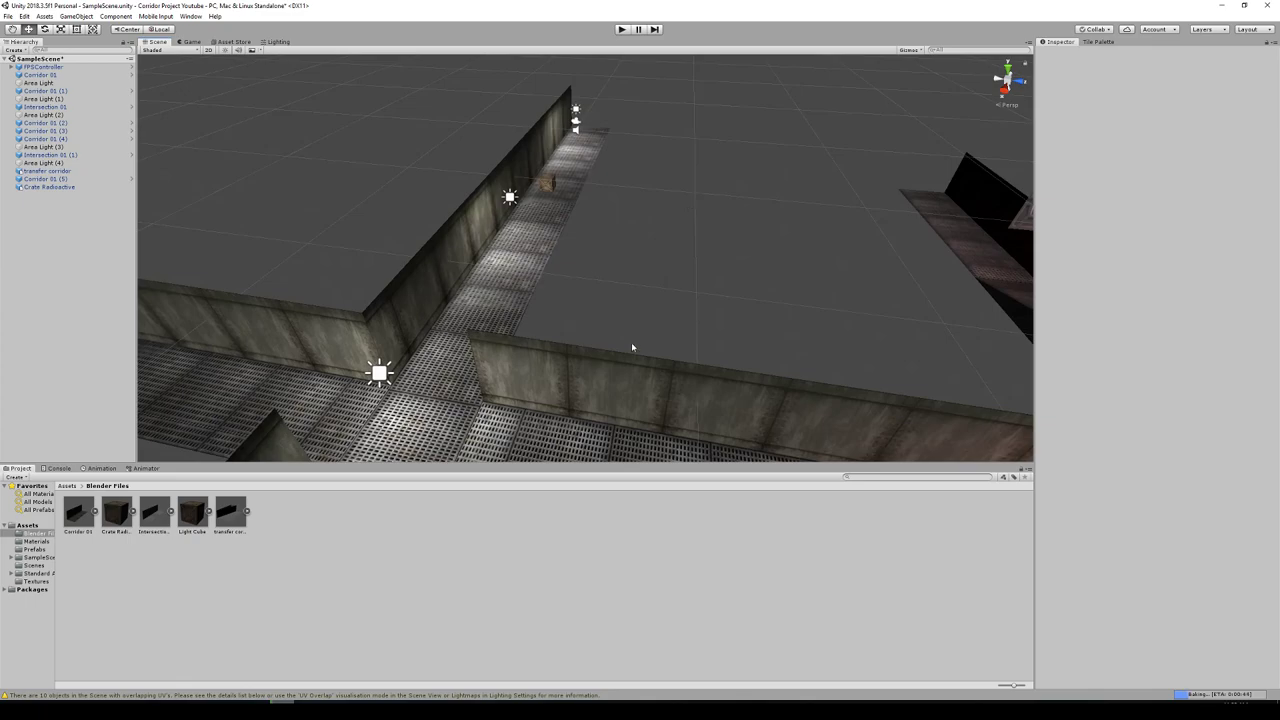
scroll(631, 347, "down", 5)
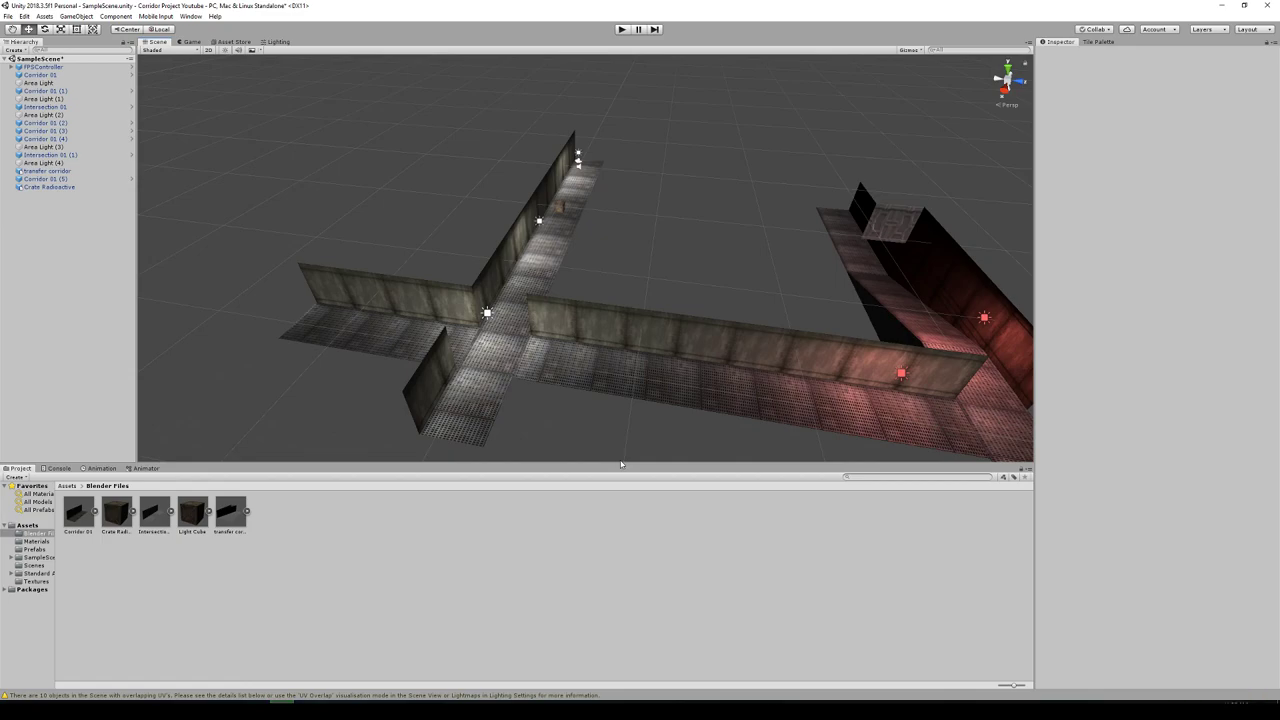
left_click(621, 29)
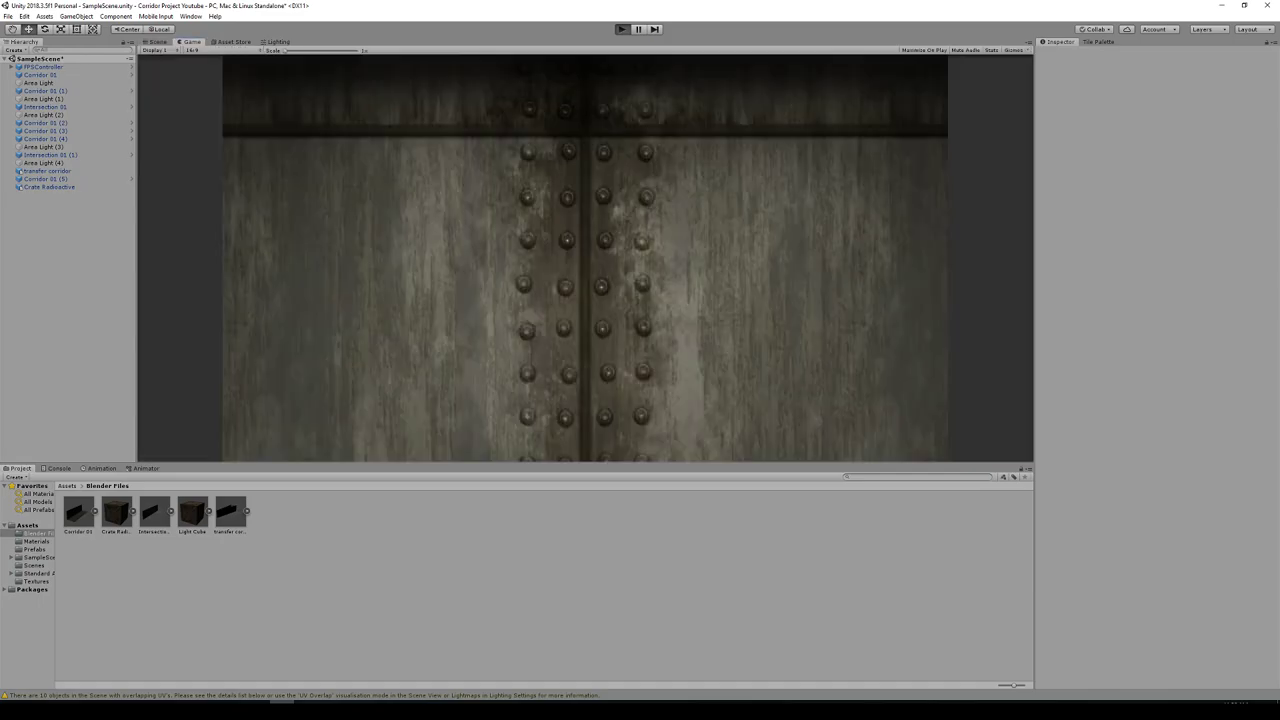
key("w")
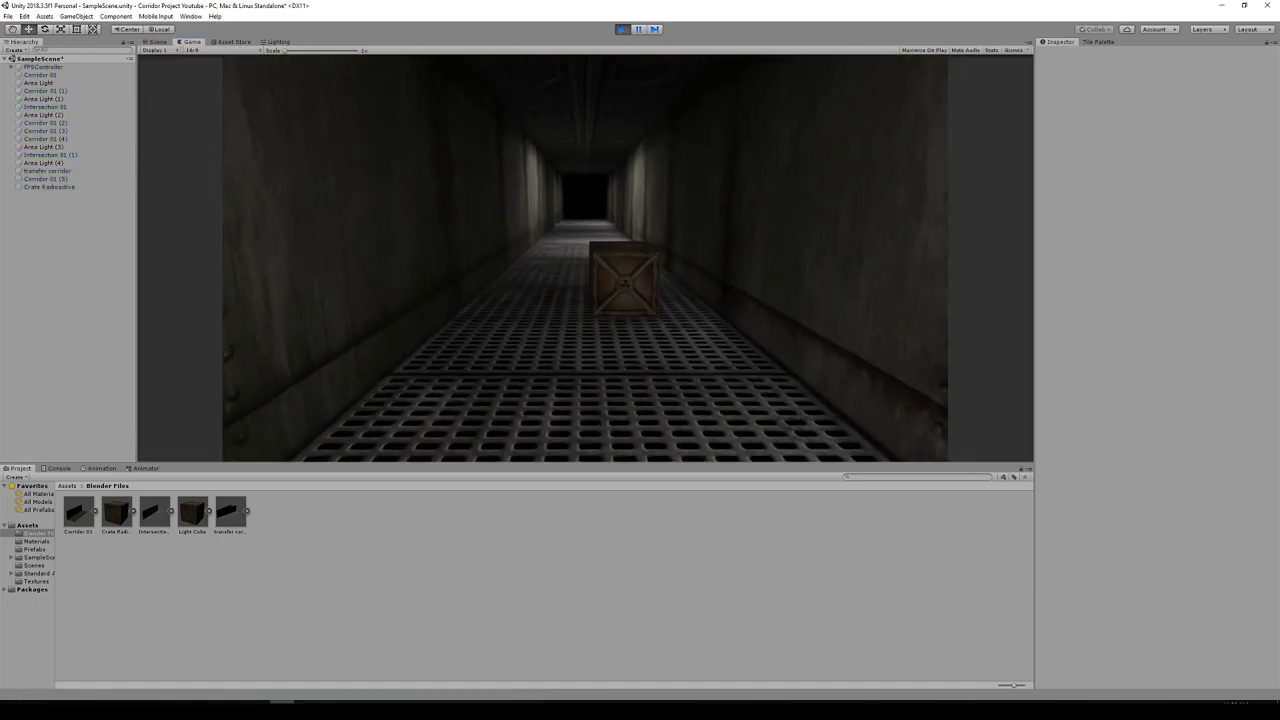
key("a")
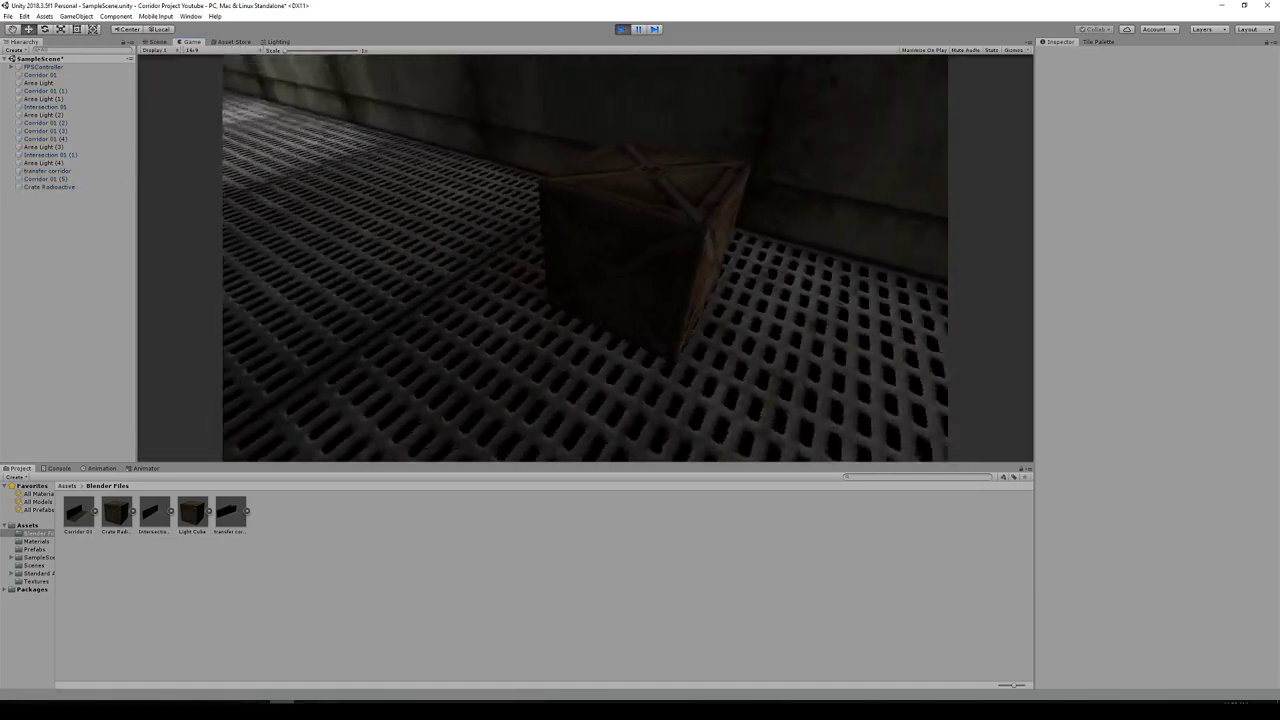
key("w")
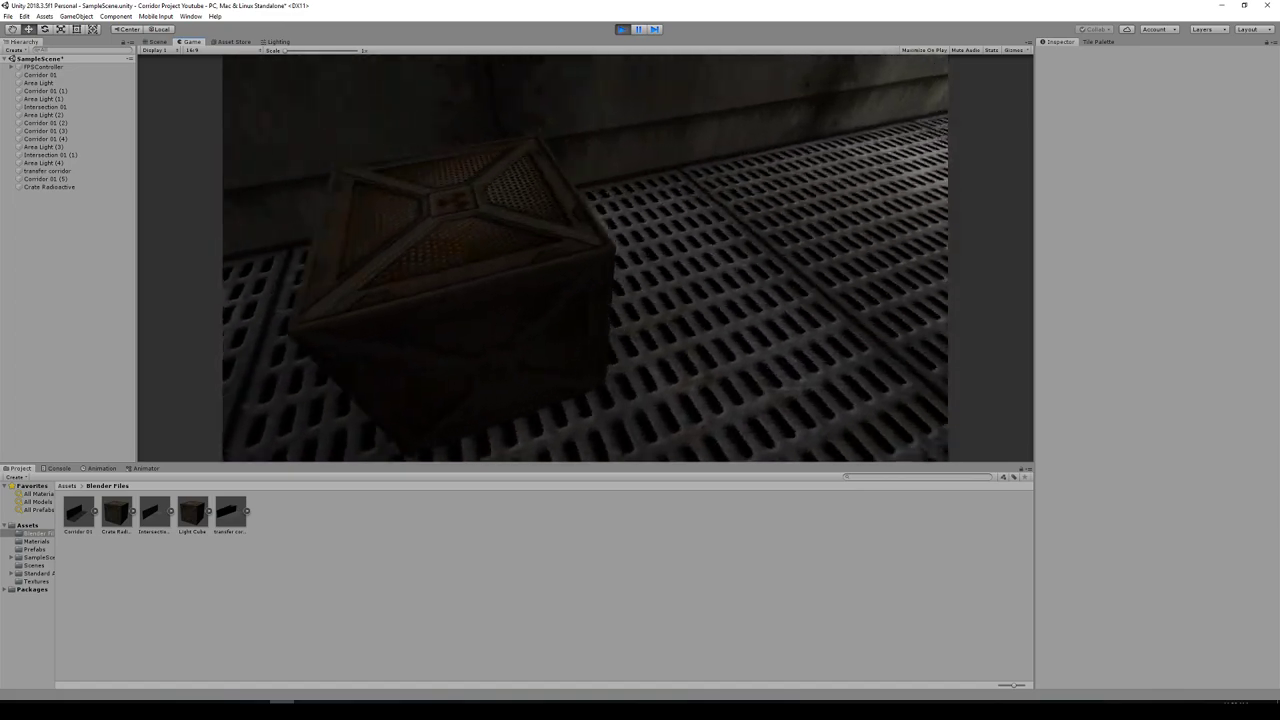
key("w")
key("space")
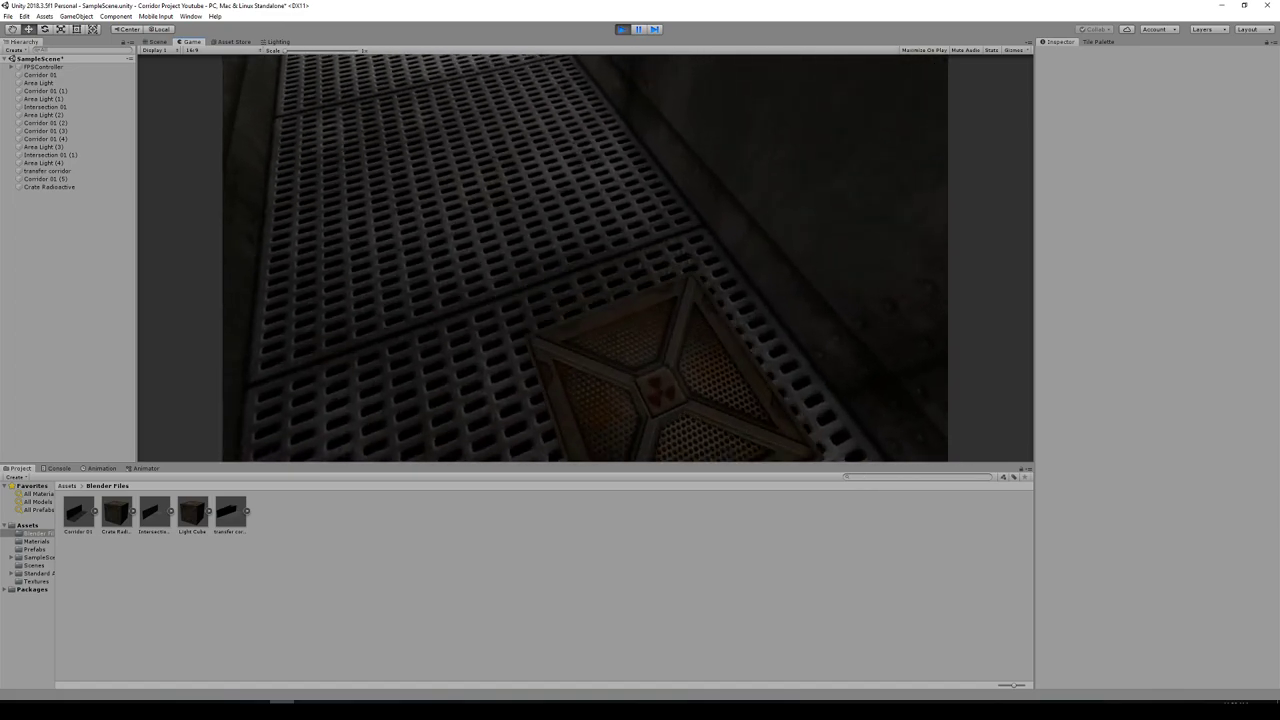
Walk around the crate from several sides to test its collision and lighting, and stop the game.
key("s")
key("a")
key("w")
key("a")
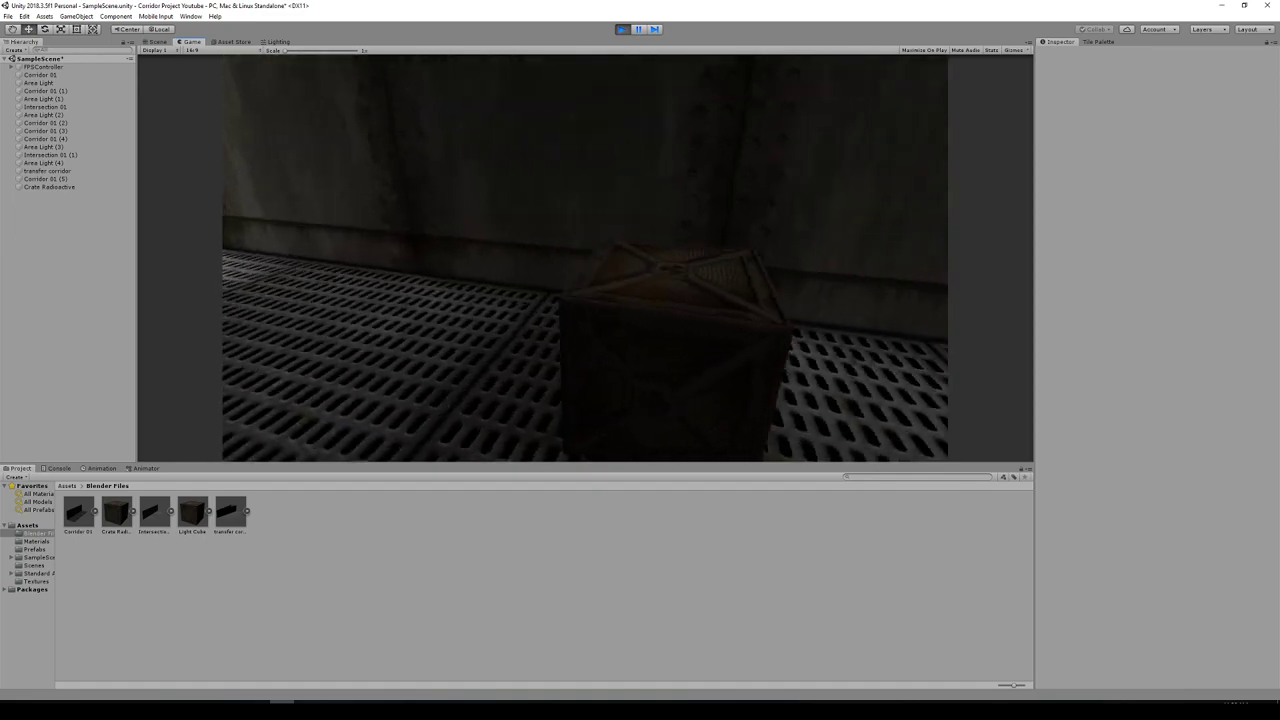
key("s")
key("w")
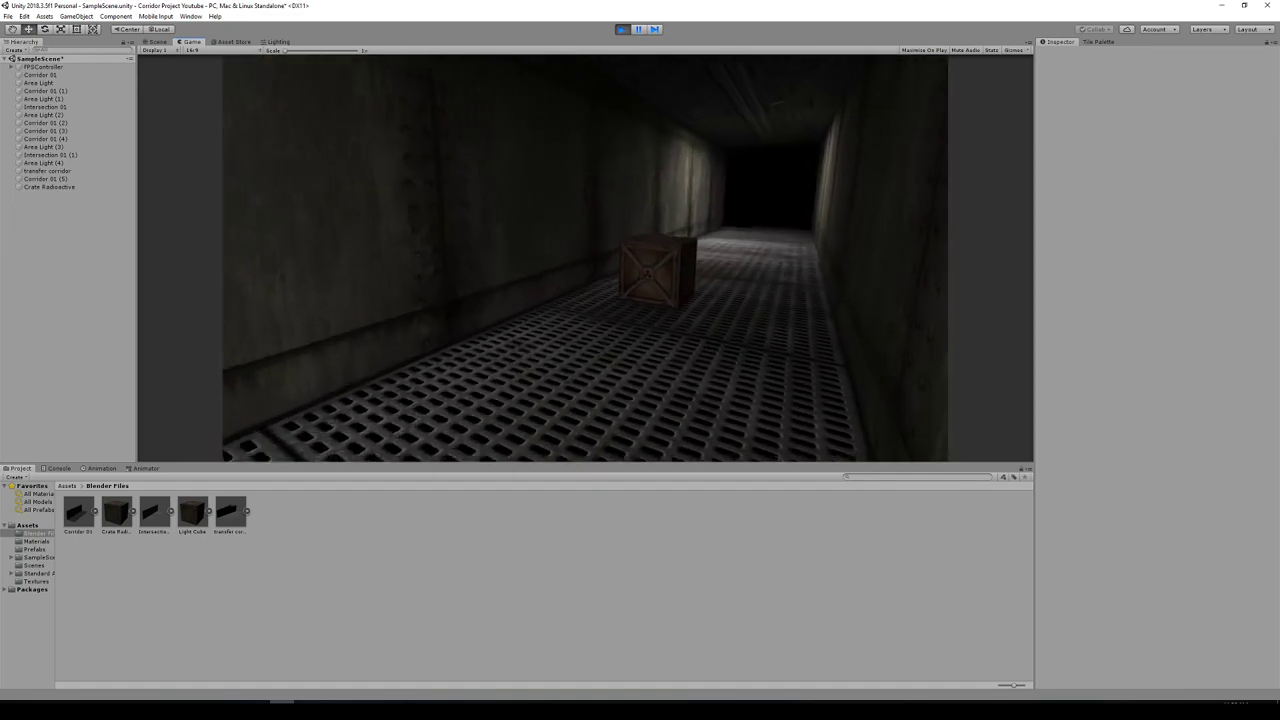
key("s")
key("d")
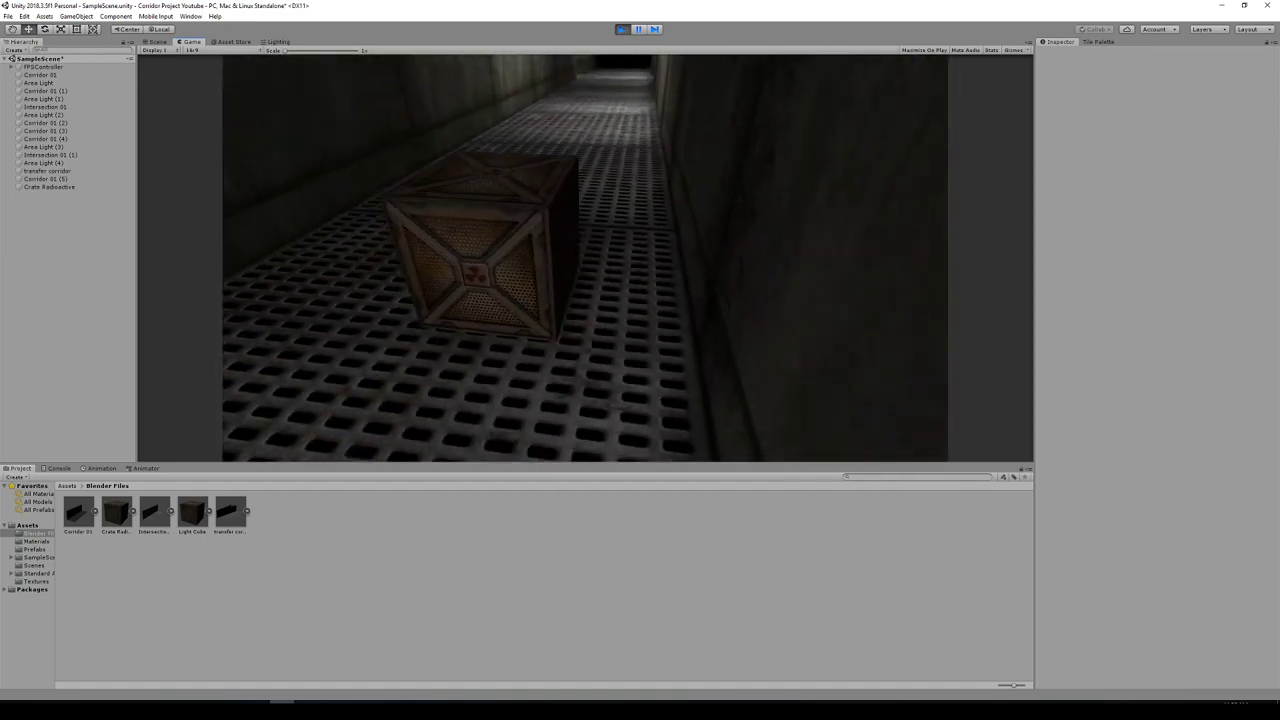
key("a")
key("w")
key("a")
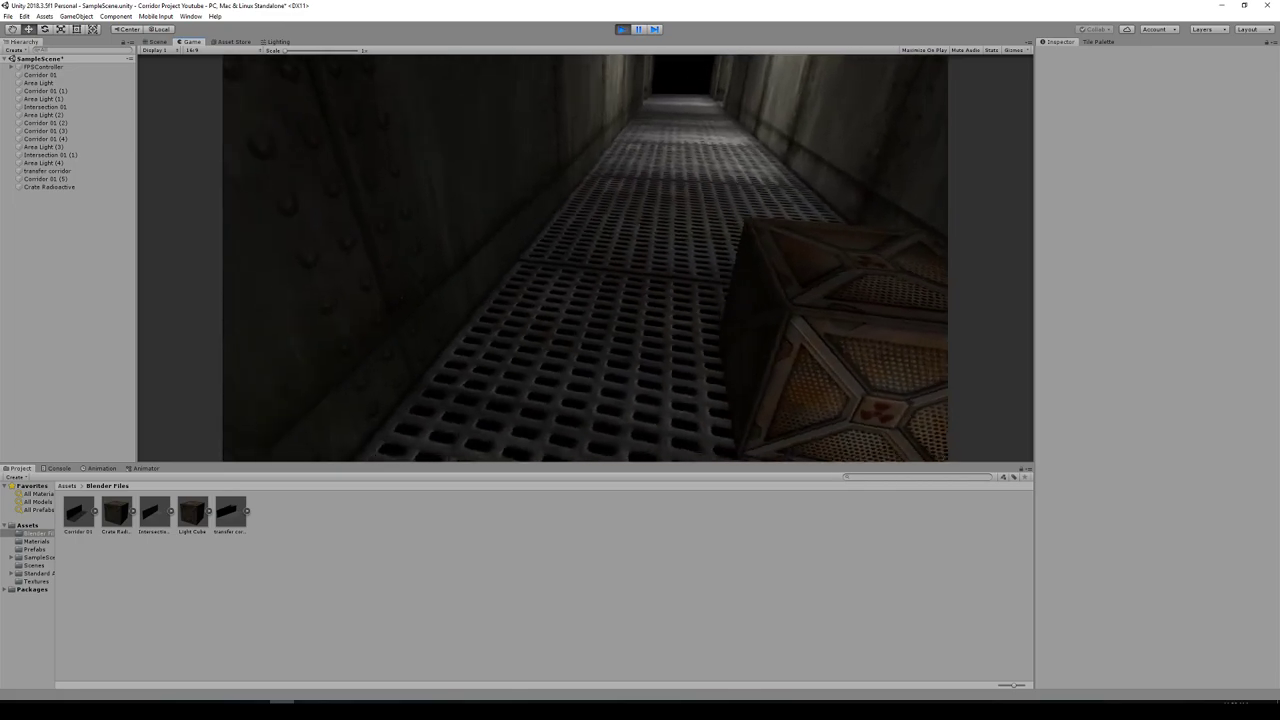
key("s")
key("w")
key("w")
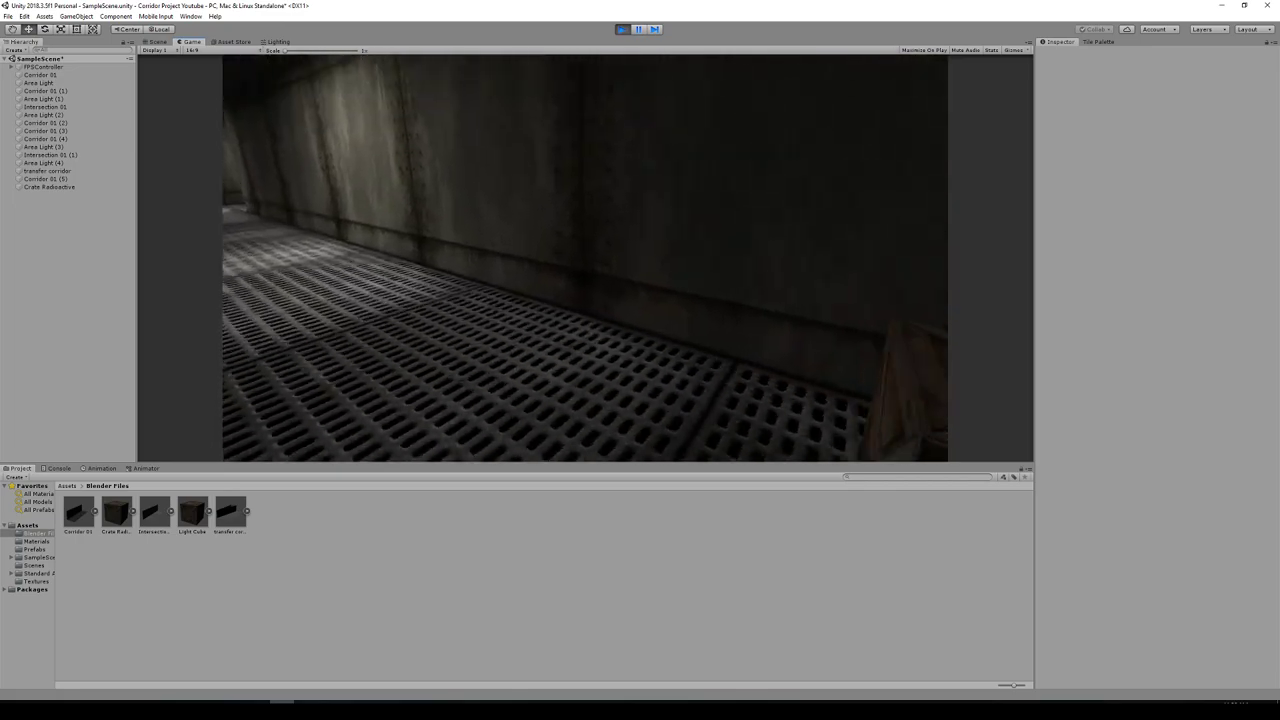
key("Escape")
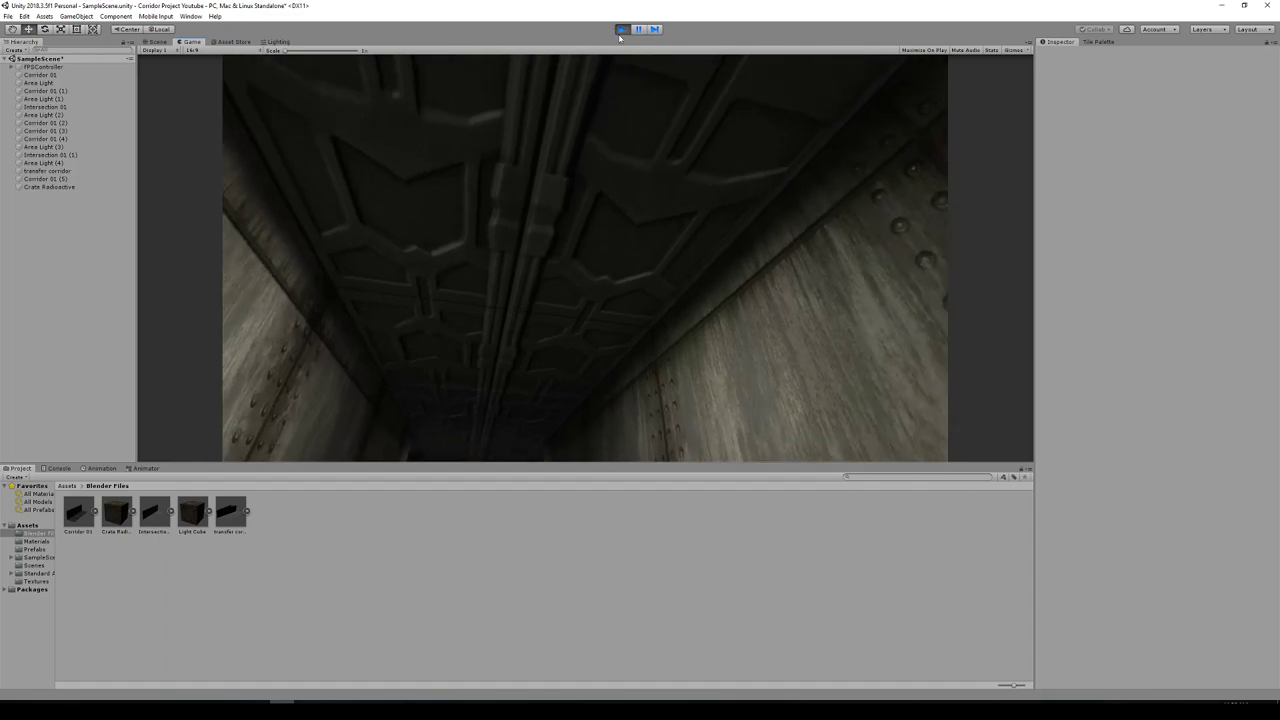
key("ctrl+p")
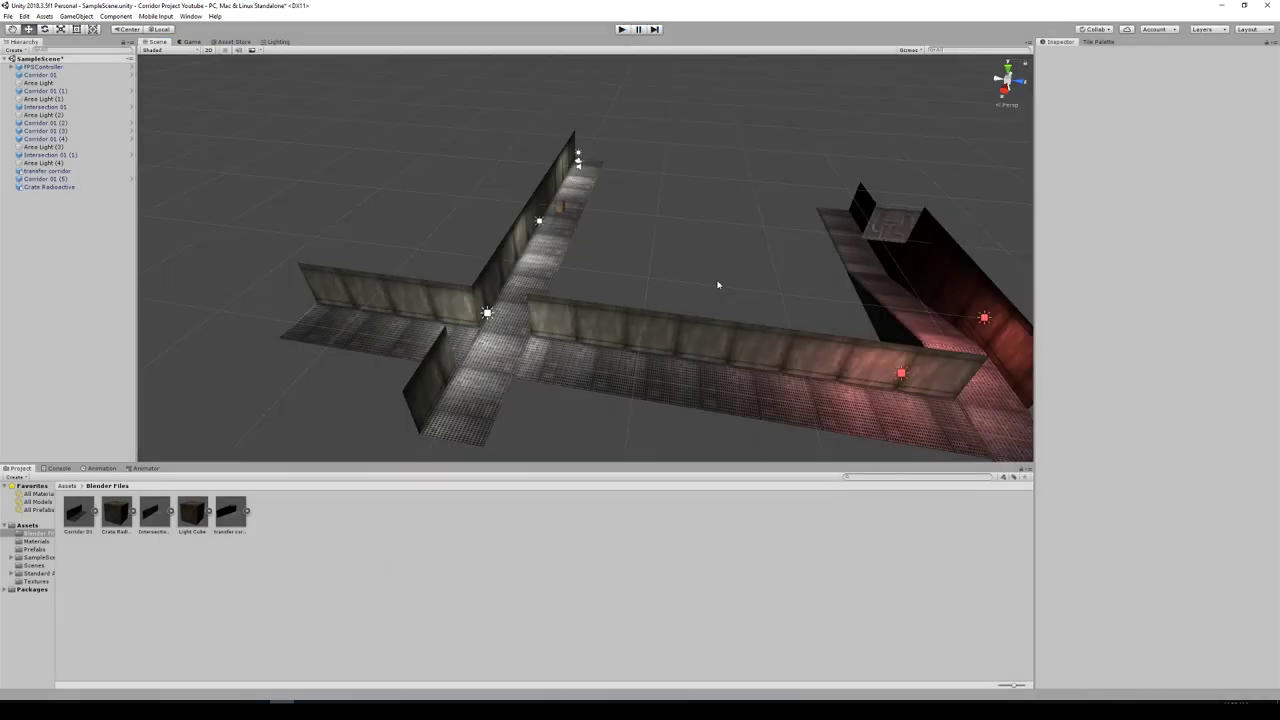